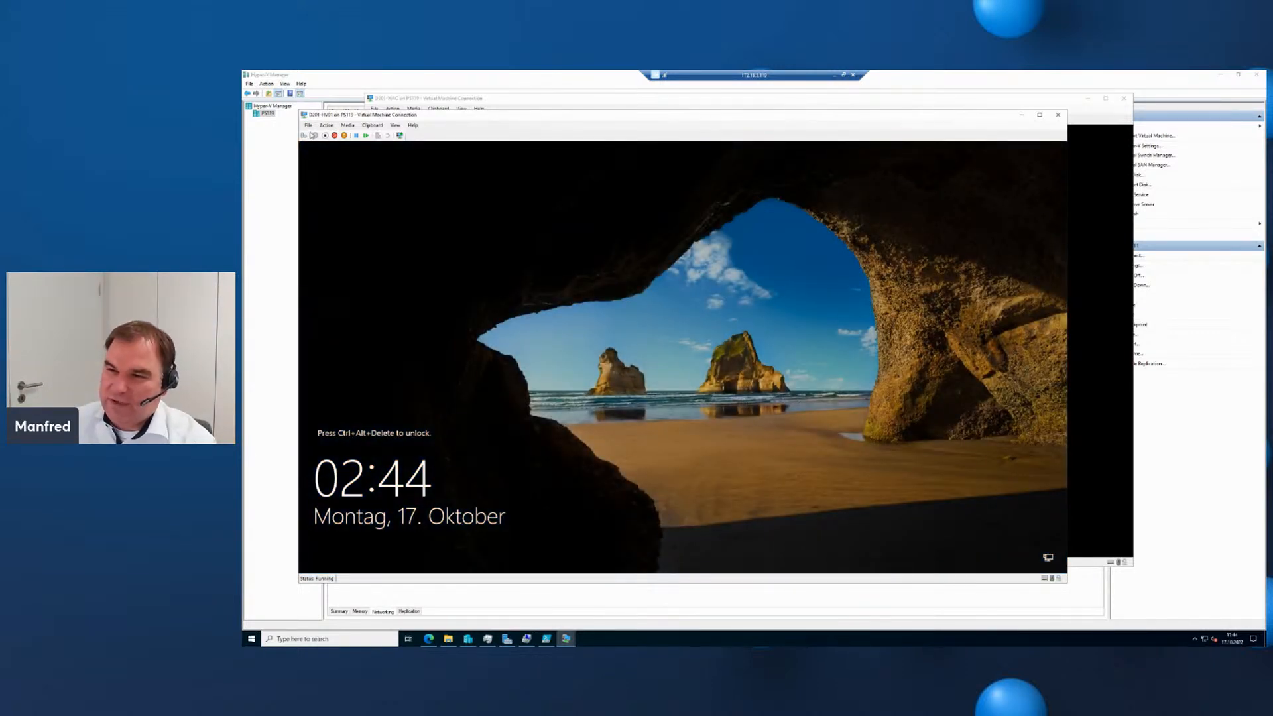
# Unlock the virtual machine's lock screen and sign in by entering the domain administrator's password.
pyautogui.click(311, 135)
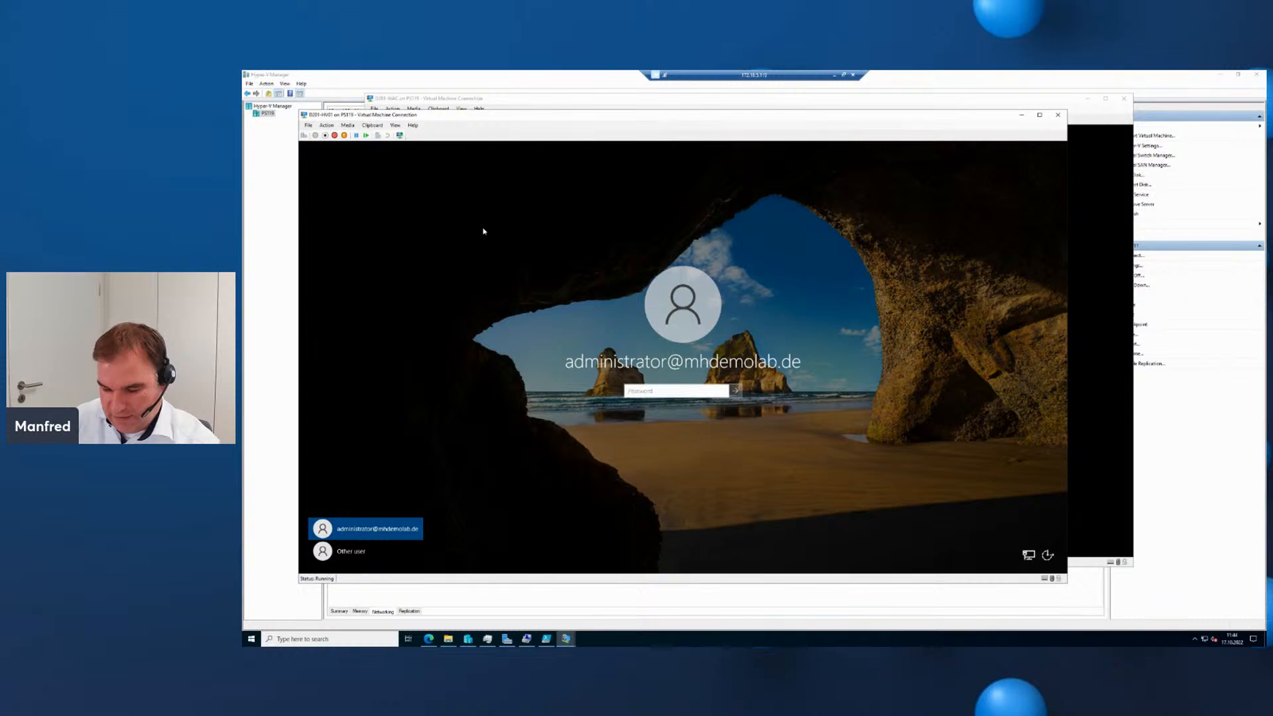
pyautogui.write('********')
pyautogui.press('Return')
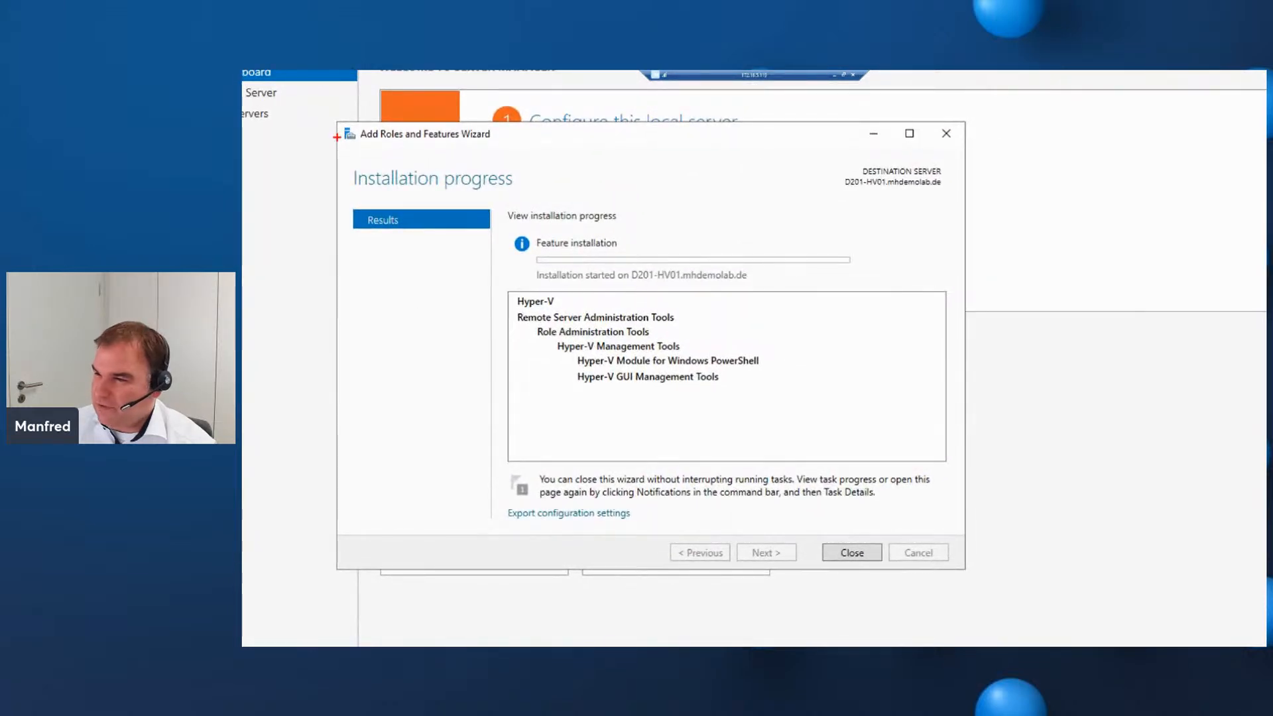
pyautogui.moveTo(346, 155)
pyautogui.mouseDown()
pyautogui.moveTo(418, 183)
pyautogui.moveTo(622, 199)
pyautogui.mouseUp()
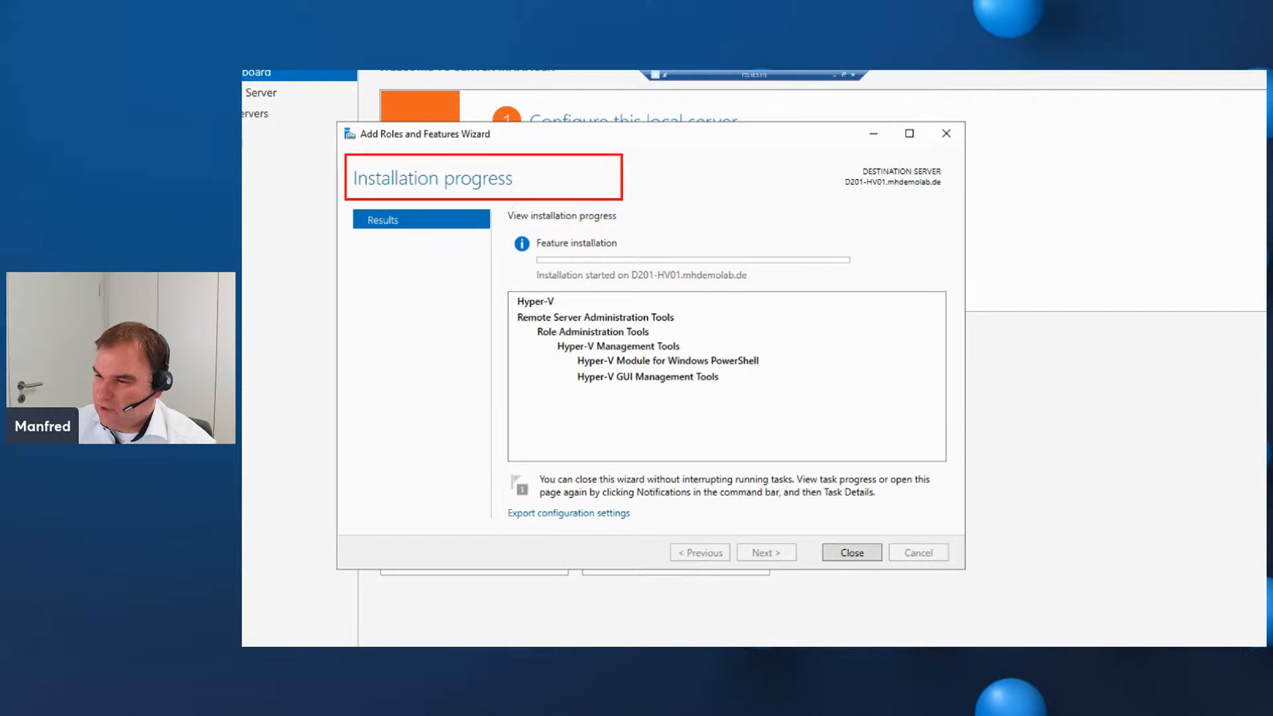
pyautogui.moveTo(504, 207)
pyautogui.mouseDown()
pyautogui.moveTo(753, 279)
pyautogui.moveTo(935, 283)
pyautogui.mouseUp()
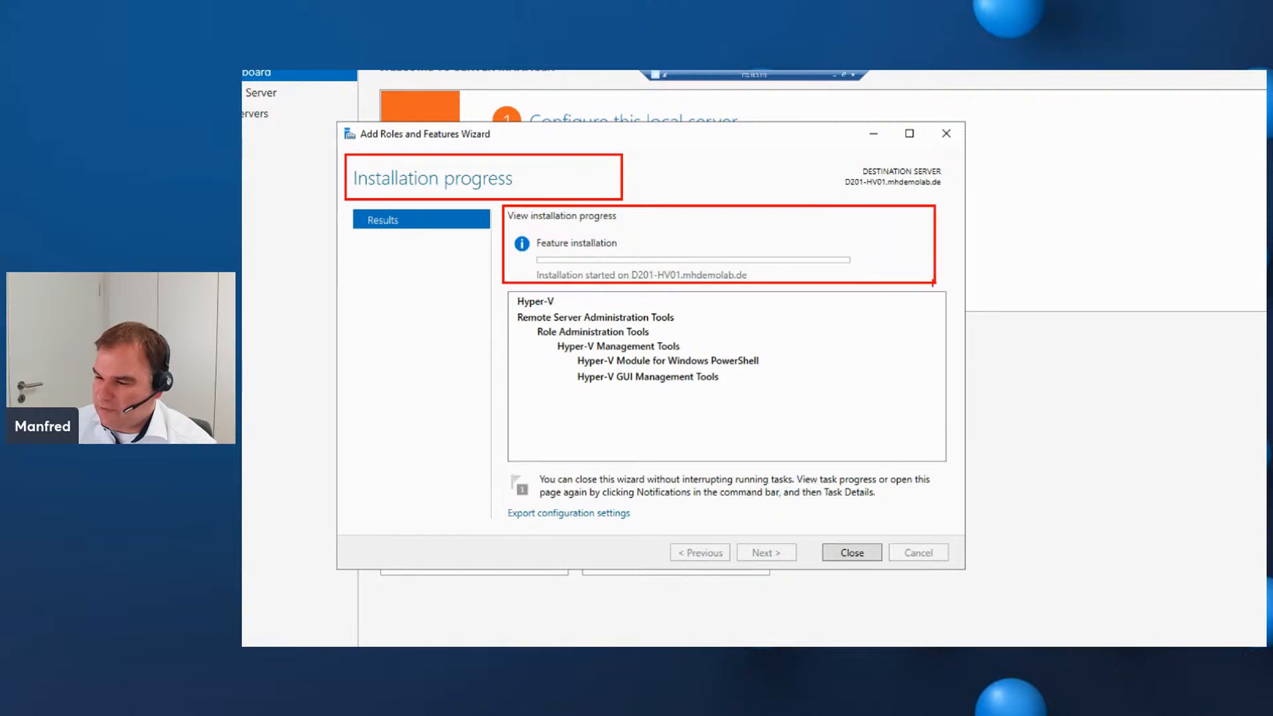
pyautogui.press('Escape')
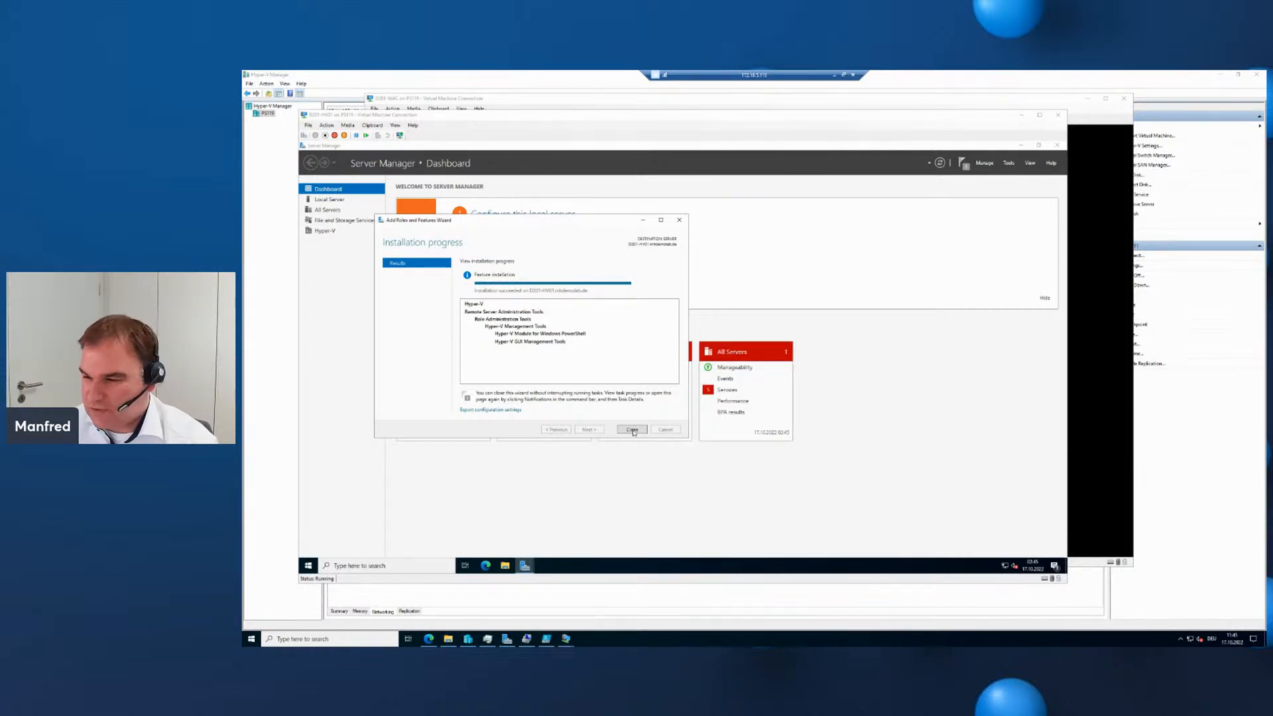
# Close the feature installation wizard and open a maximized Hyper-V Manager with host D201-HV01 selected.
pyautogui.click(632, 429)
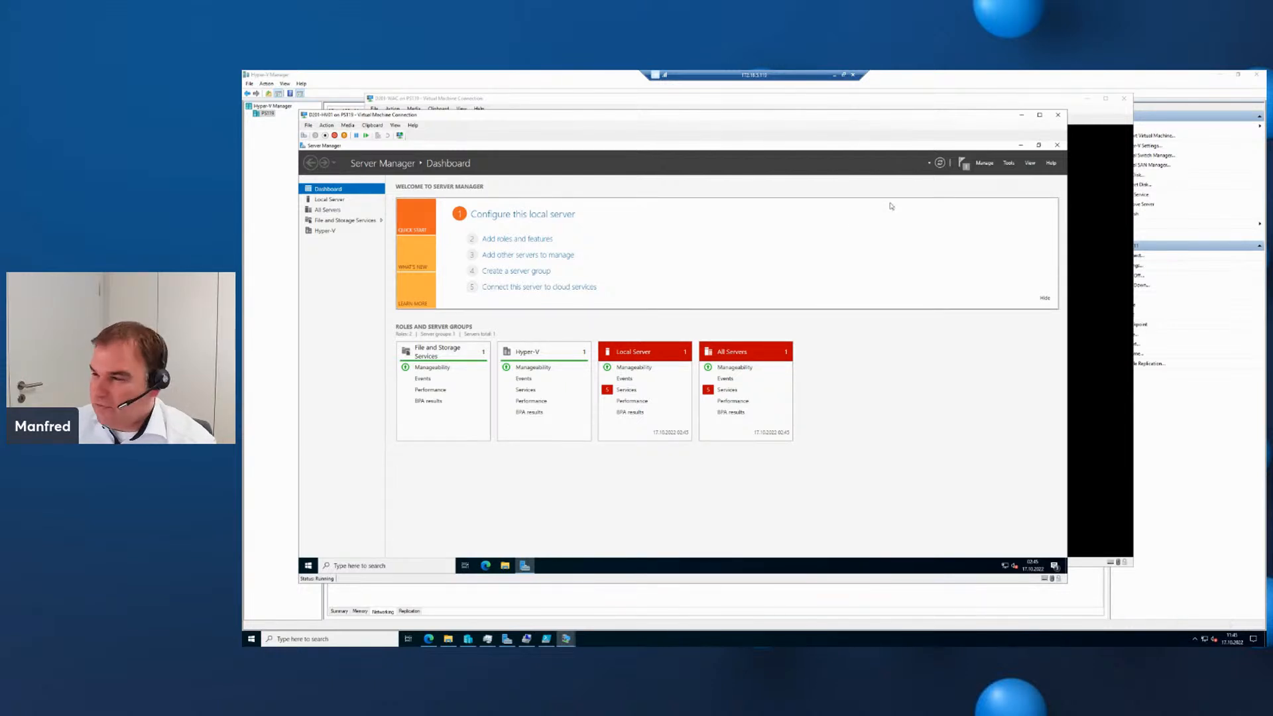
pyautogui.click(1011, 163)
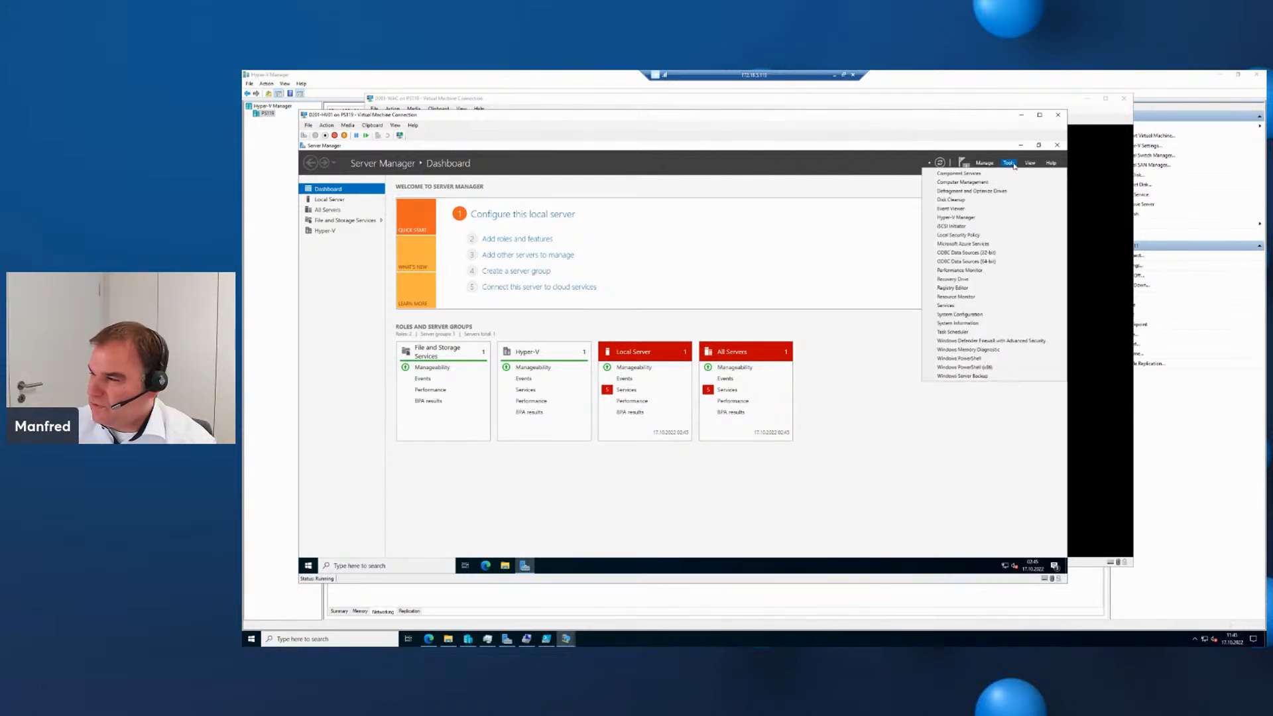
pyautogui.click(963, 219)
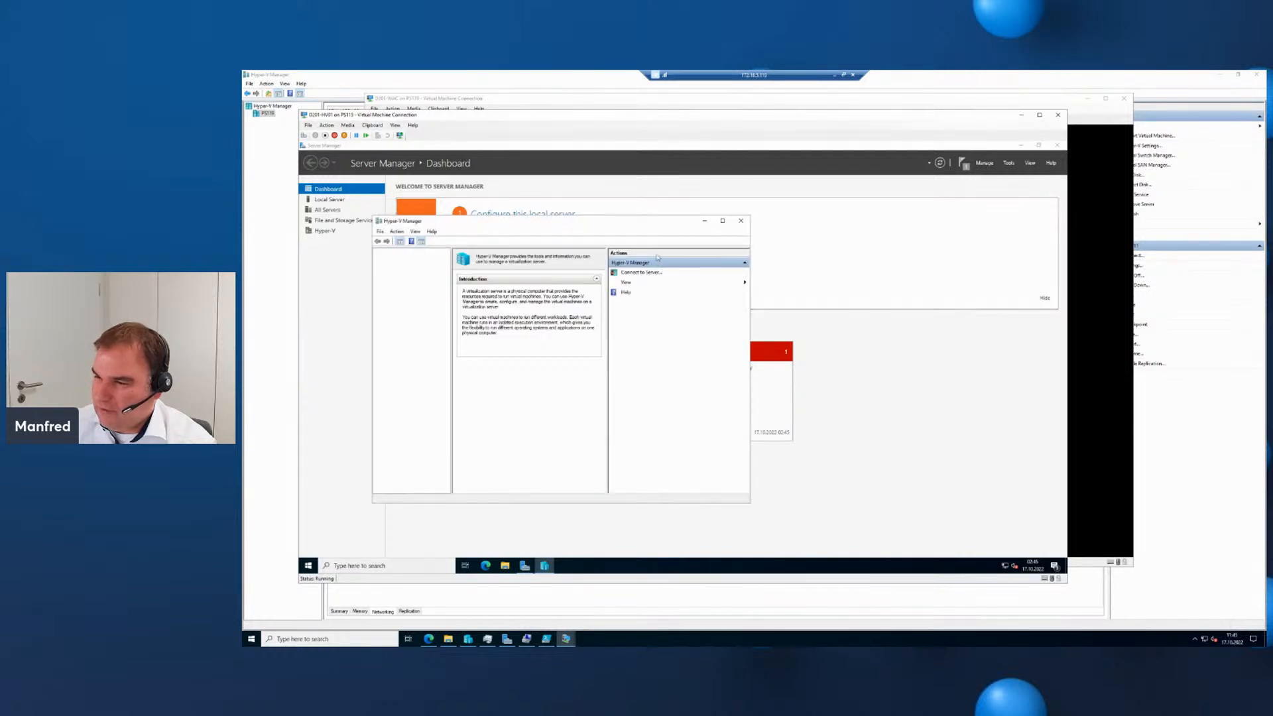
pyautogui.doubleClick(638, 224)
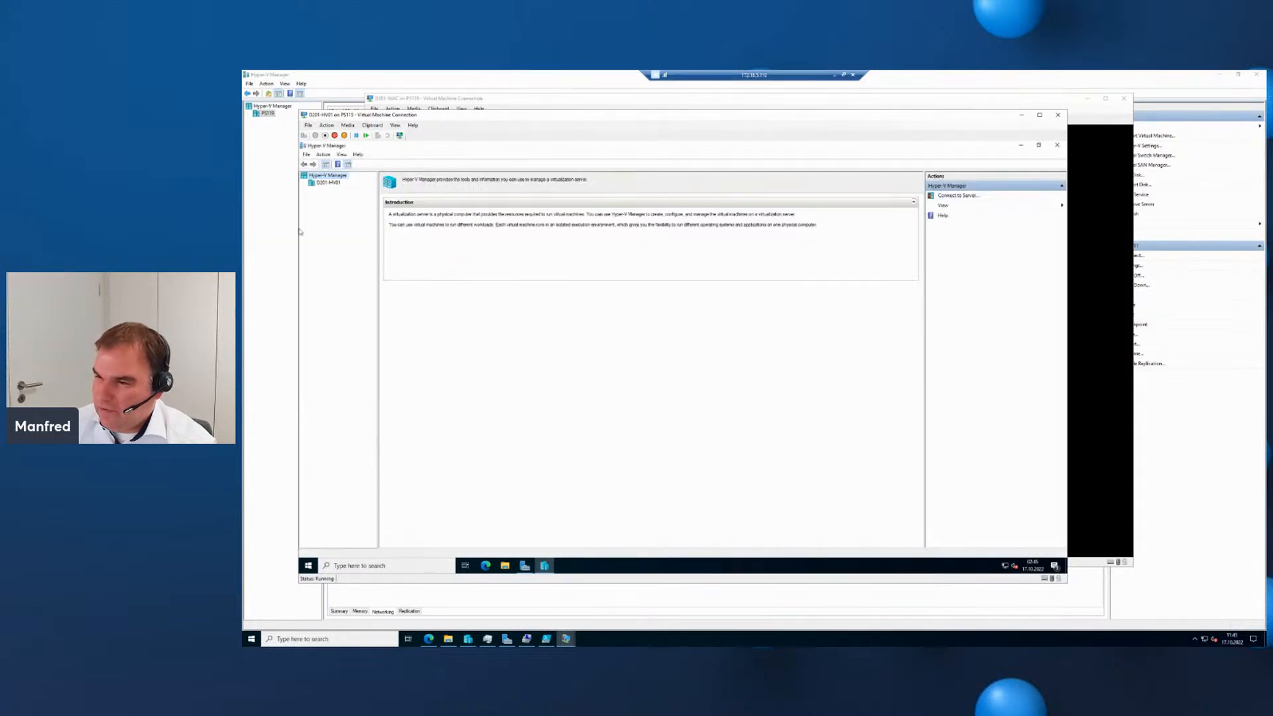
pyautogui.click(323, 183)
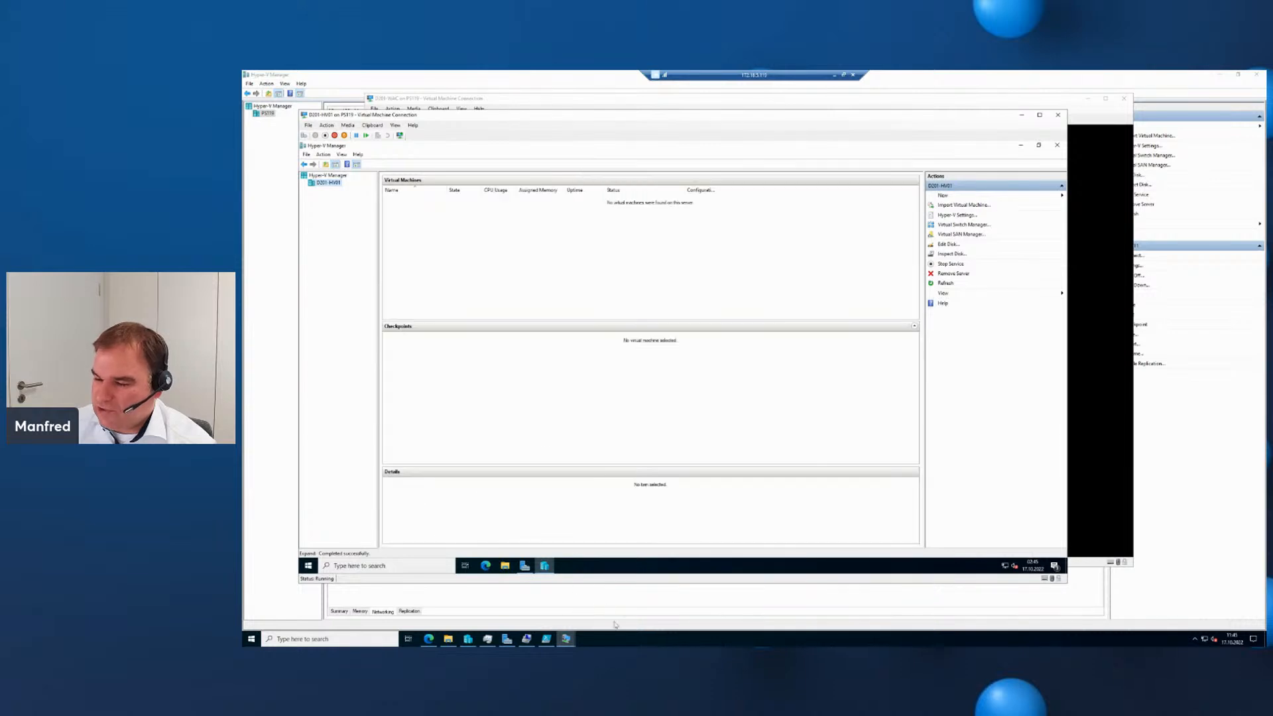
pyautogui.click(633, 645)
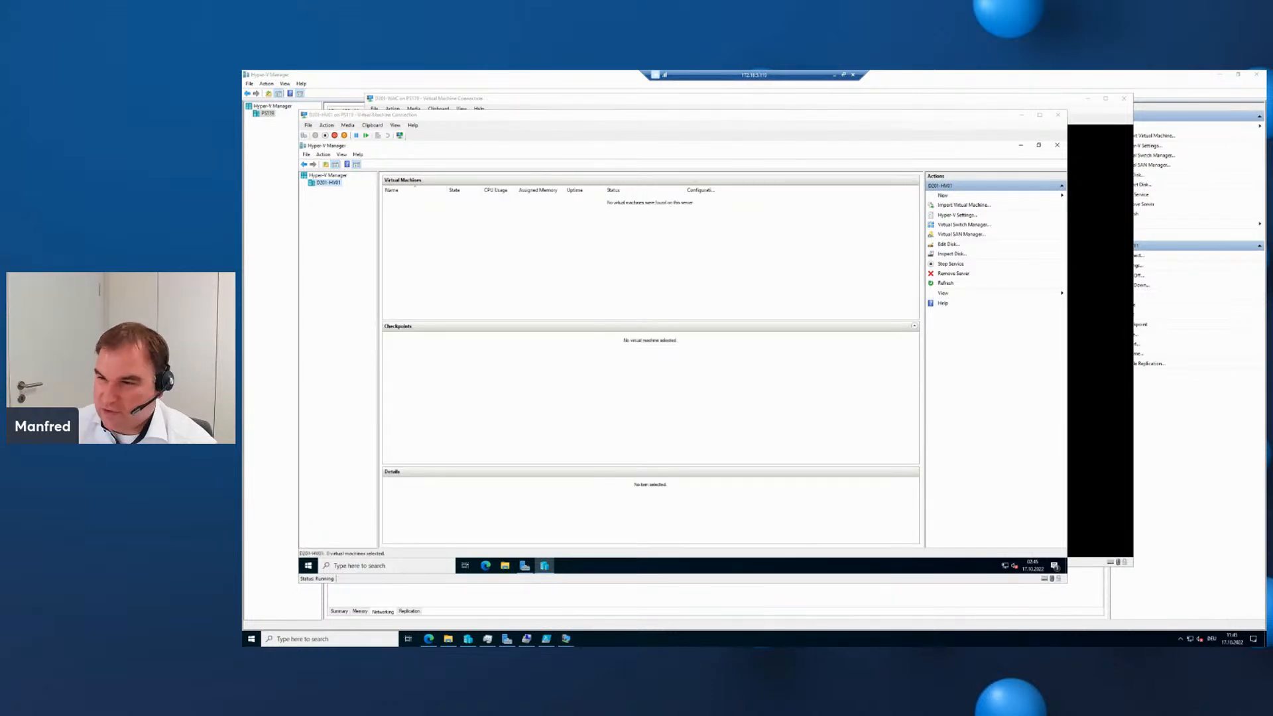
pyautogui.hotkey('ctrl', '1')
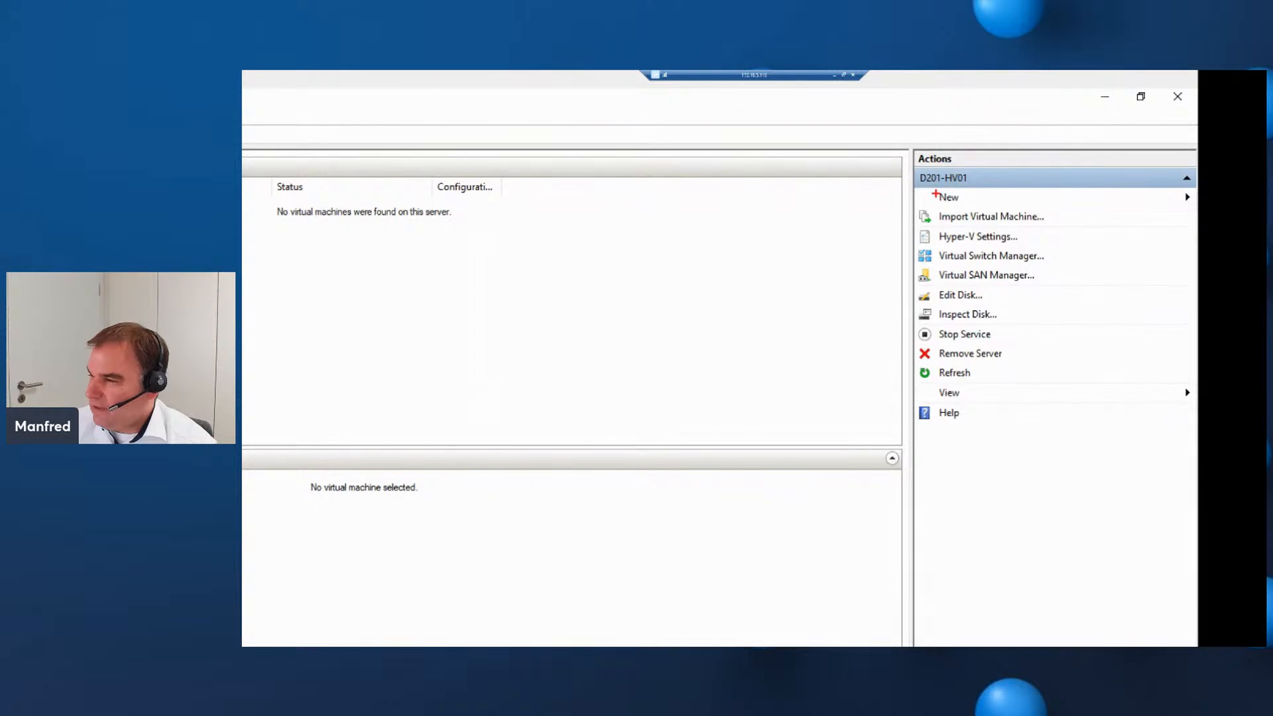
pyautogui.moveTo(913, 165)
pyautogui.mouseDown()
pyautogui.moveTo(1080, 408)
pyautogui.moveTo(1202, 446)
pyautogui.mouseUp()
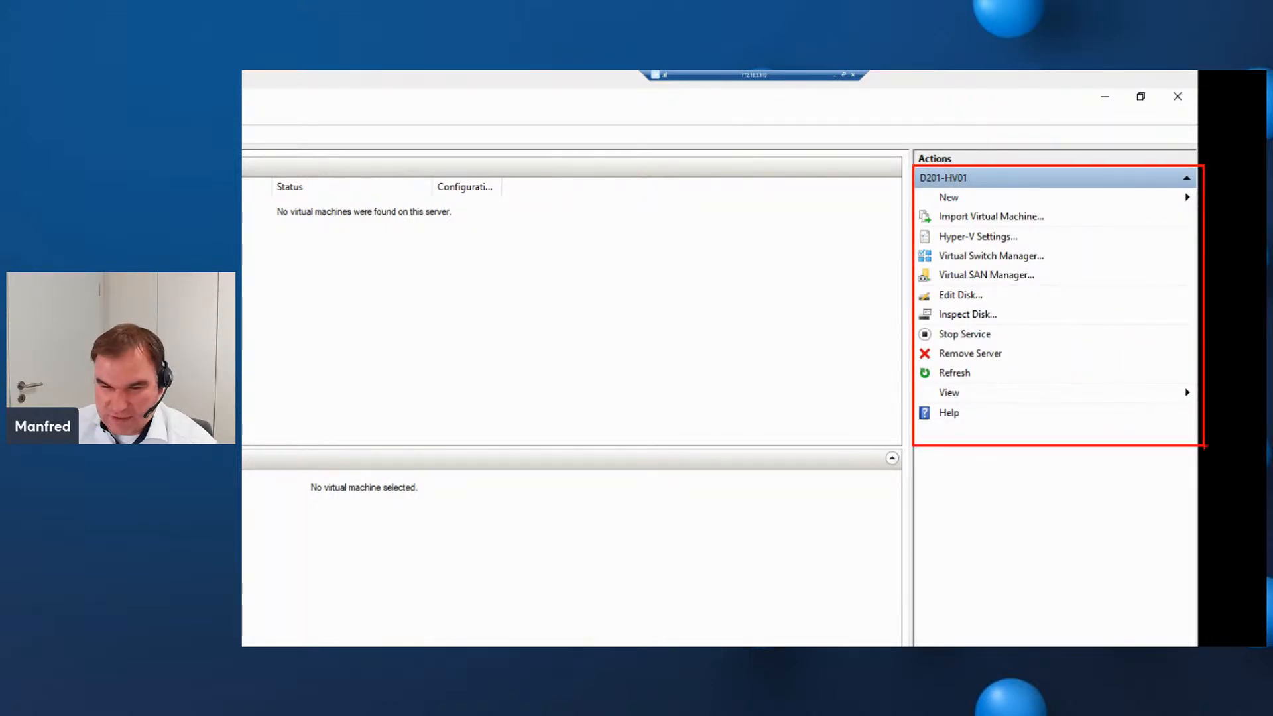
pyautogui.press('Escape')
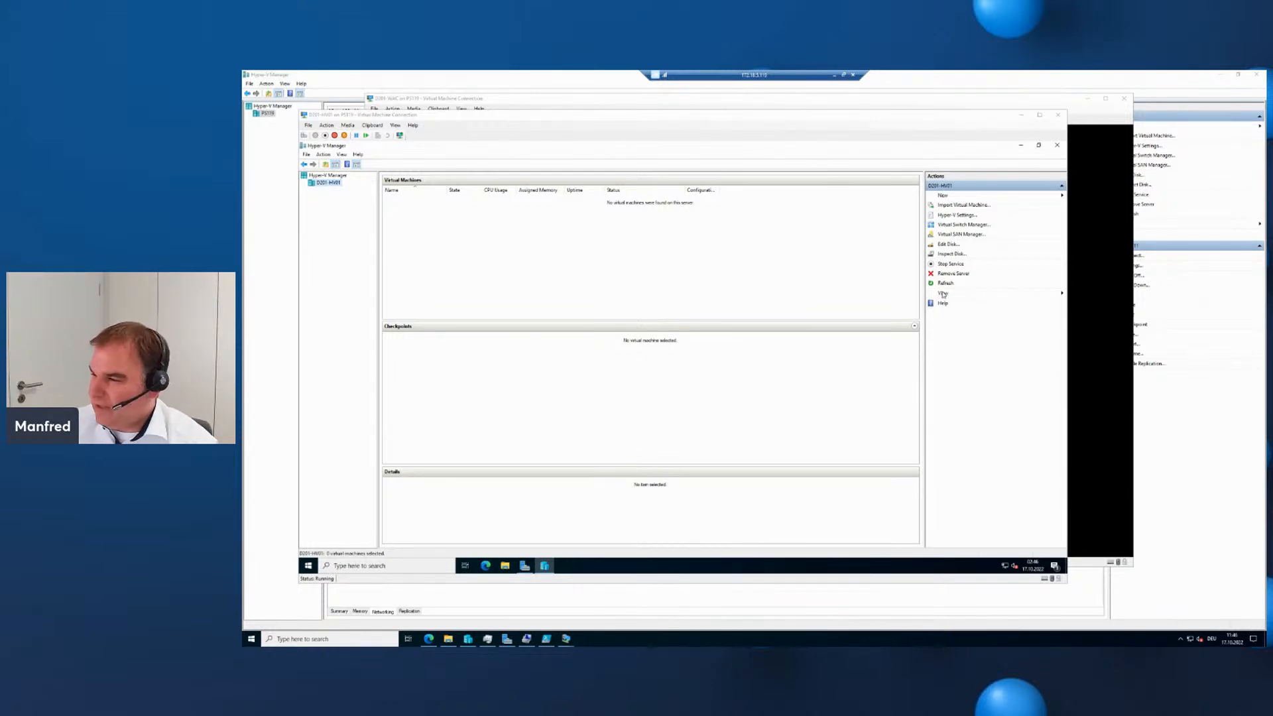
# Set the default virtual hard disk folder in the Hyper-V settings of D201-HV01 to E:\VMs.
pyautogui.click(967, 216)
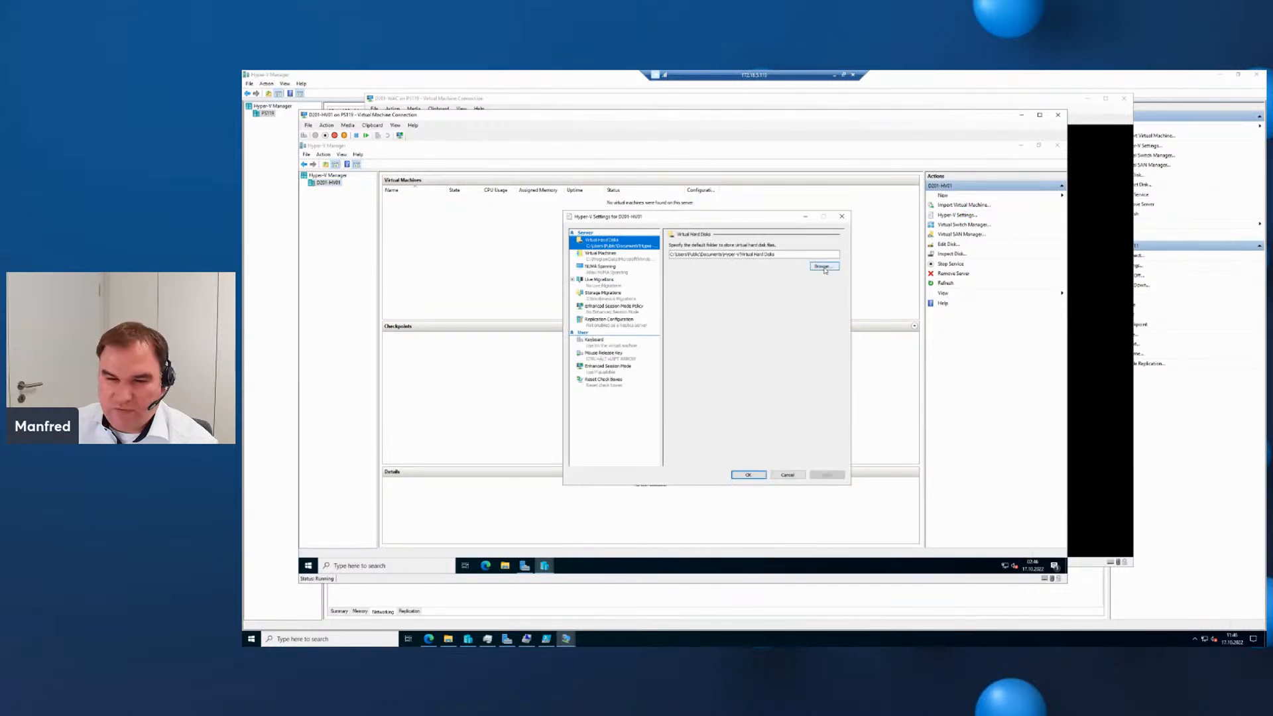
pyautogui.click(822, 267)
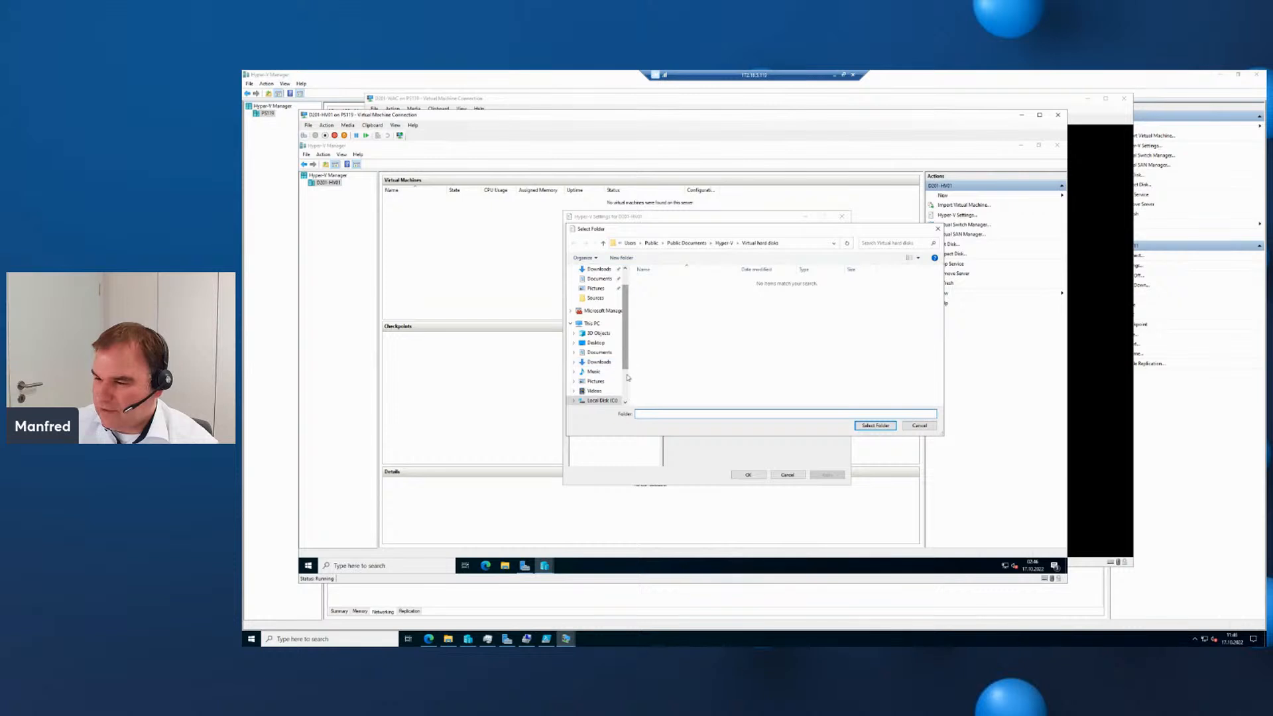
pyautogui.scroll(-2, 603, 381)
pyautogui.click(601, 370)
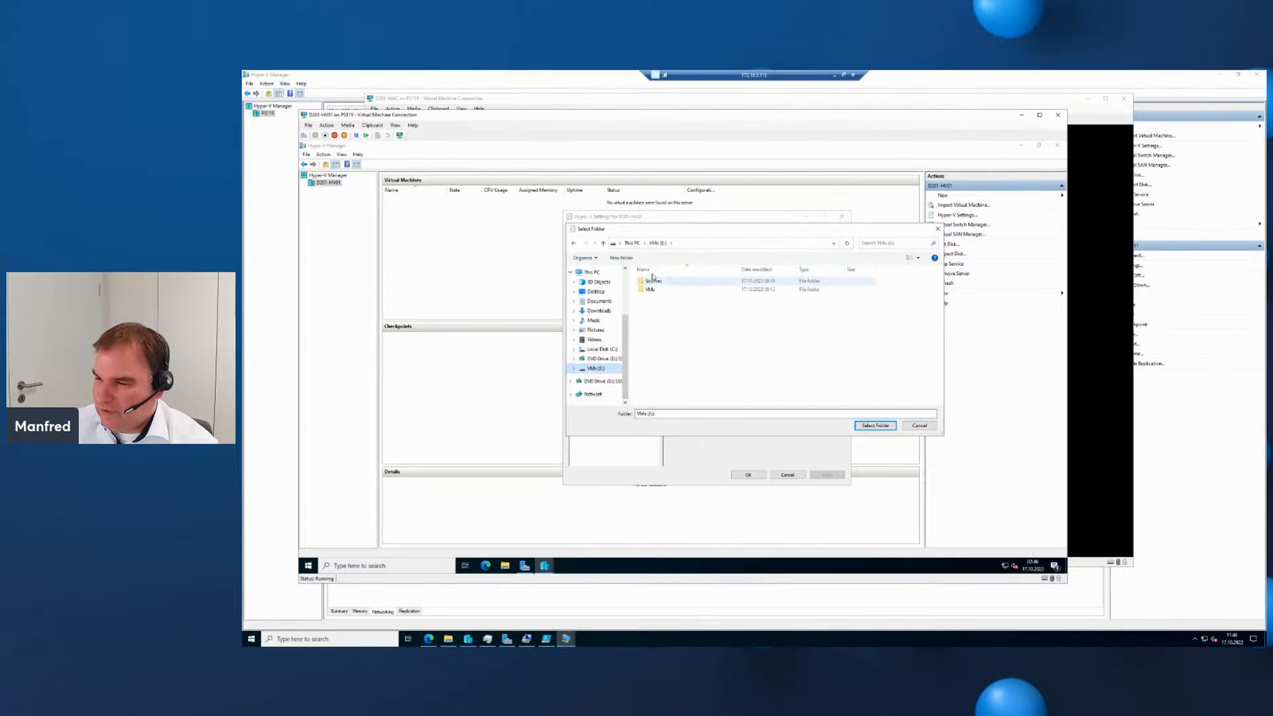
pyautogui.click(676, 290)
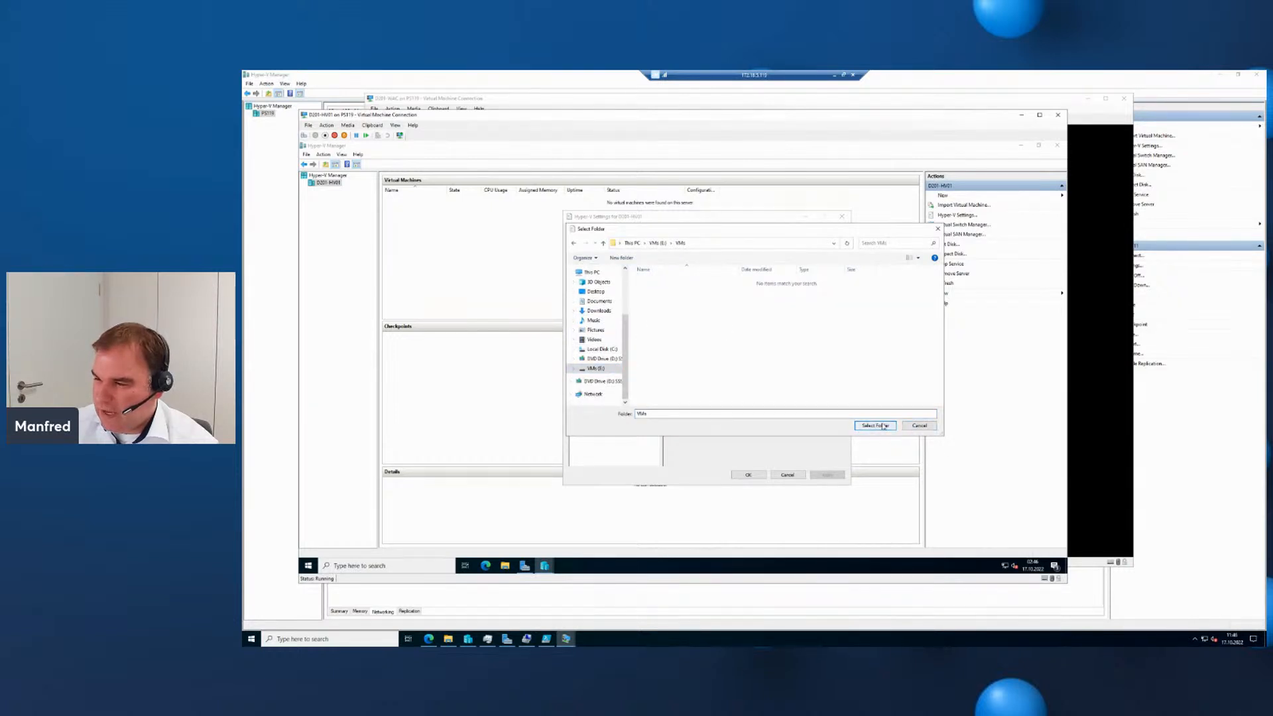
pyautogui.click(875, 425)
# Set the default folder for virtual machine configuration files to E:\VMs.
pyautogui.click(638, 260)
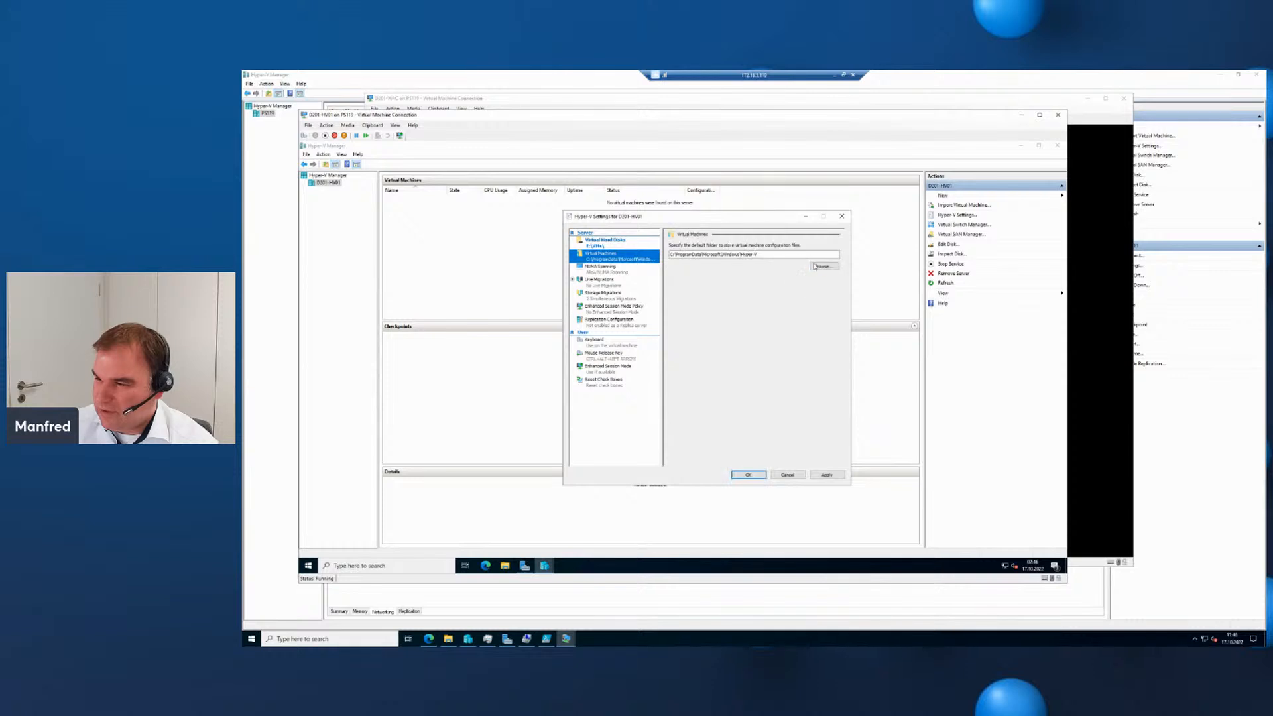
pyautogui.click(824, 265)
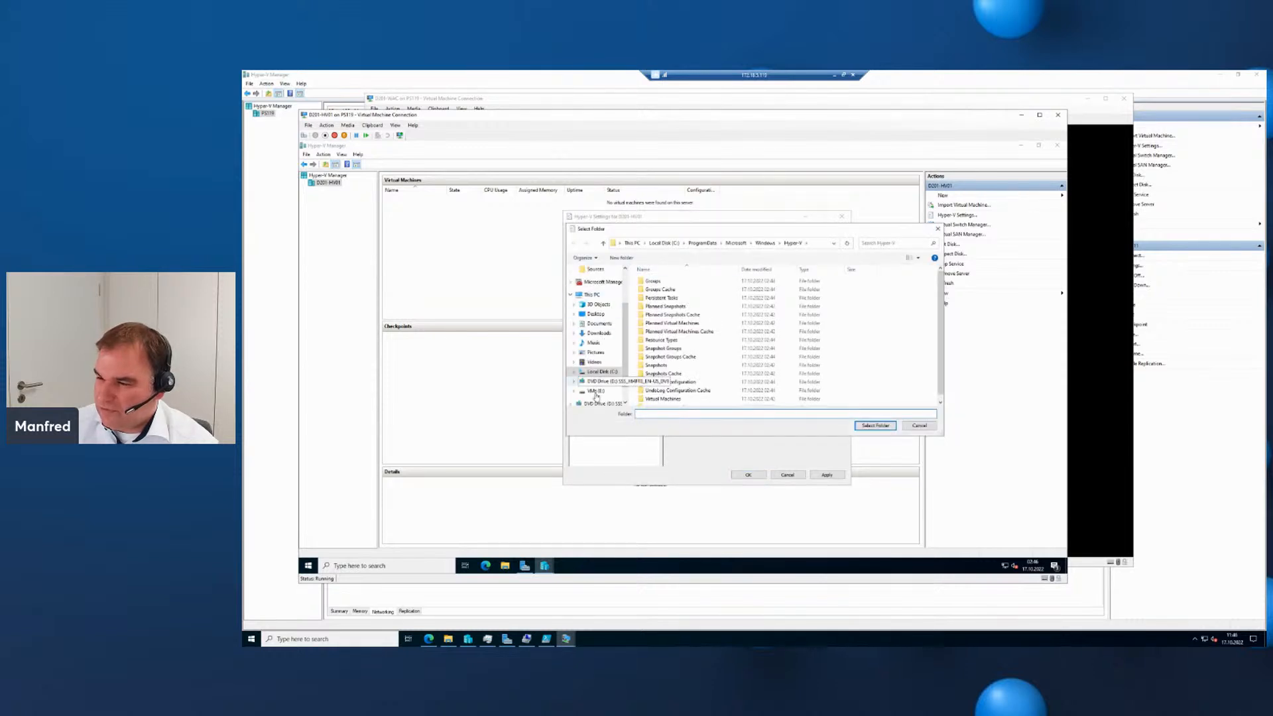
pyautogui.click(595, 391)
pyautogui.doubleClick(656, 289)
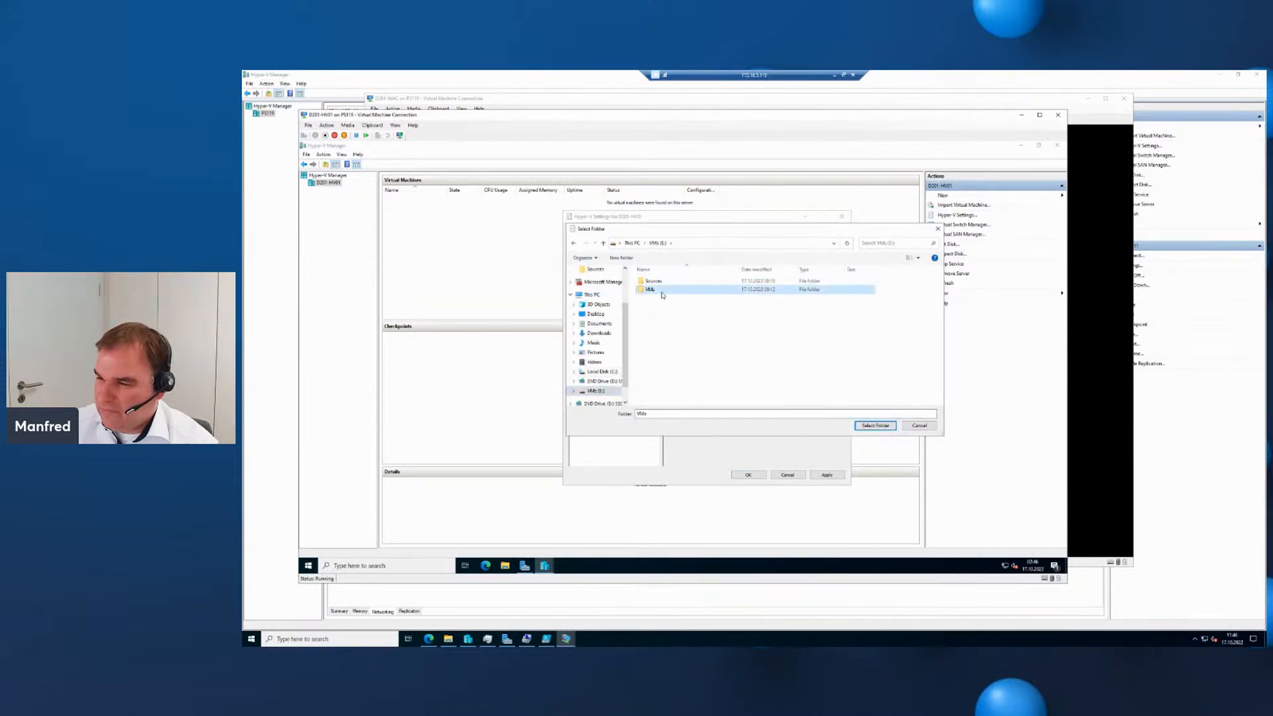
pyautogui.click(875, 426)
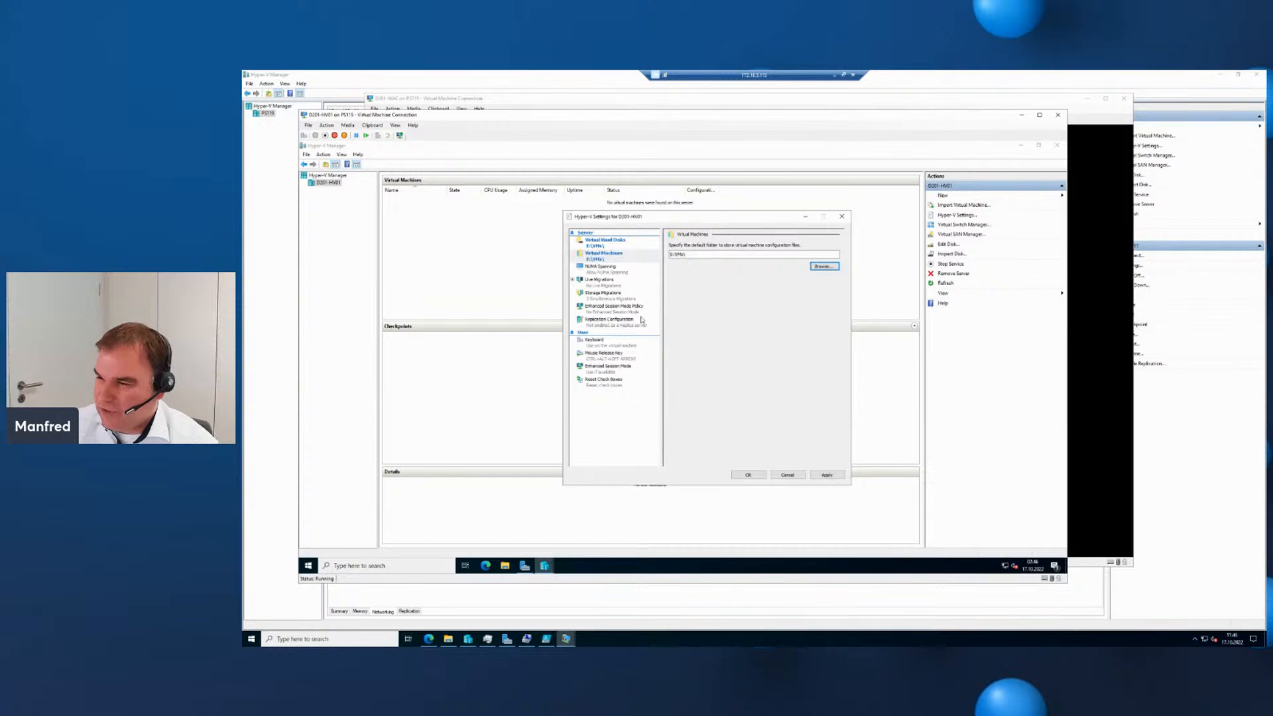
# Enable incoming and outgoing live migrations and allow any available network for live migration.
pyautogui.click(601, 282)
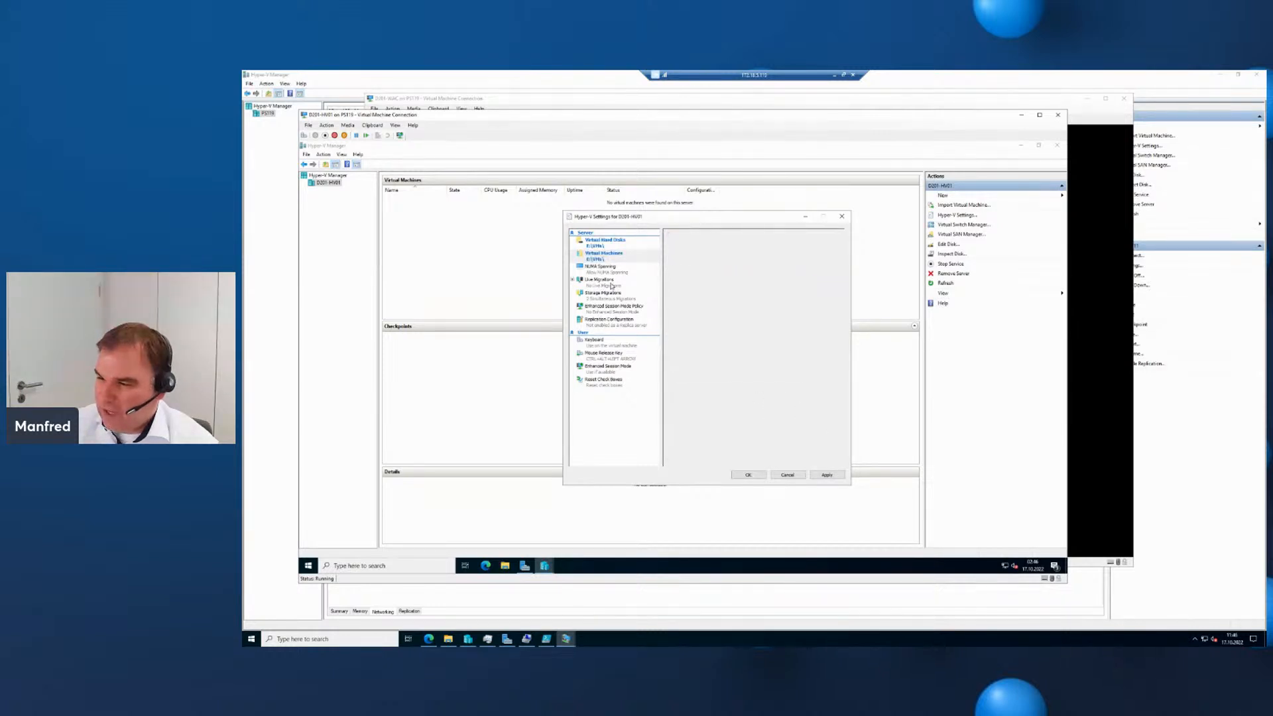
pyautogui.click(699, 247)
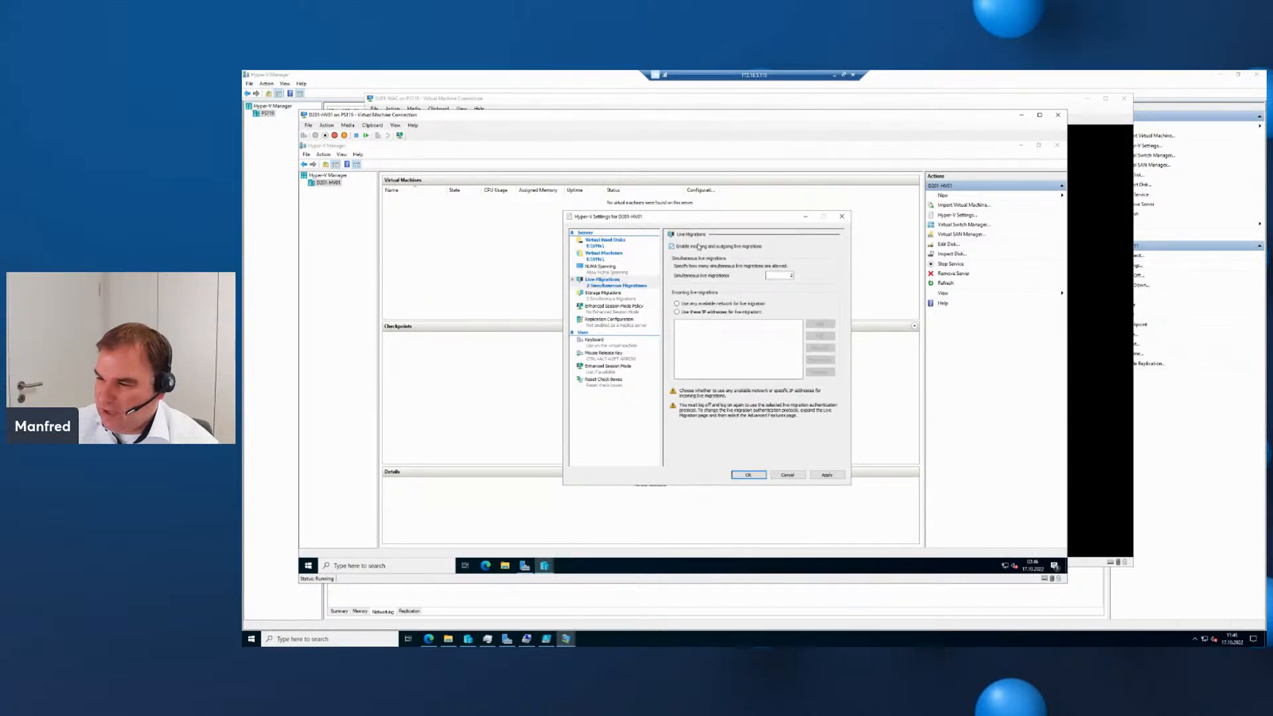
pyautogui.click(722, 303)
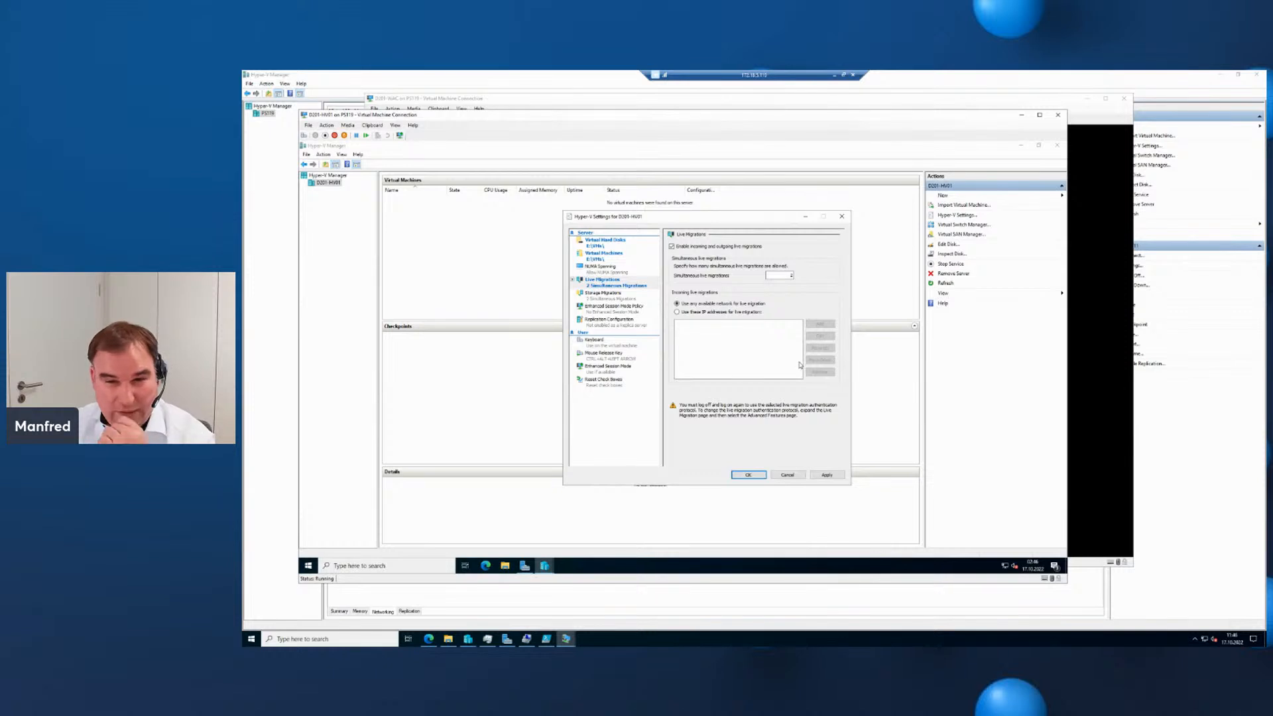
# Check the storage migration settings and allow enhanced session mode in the server's Enhanced Session Mode Policy.
pyautogui.click(617, 295)
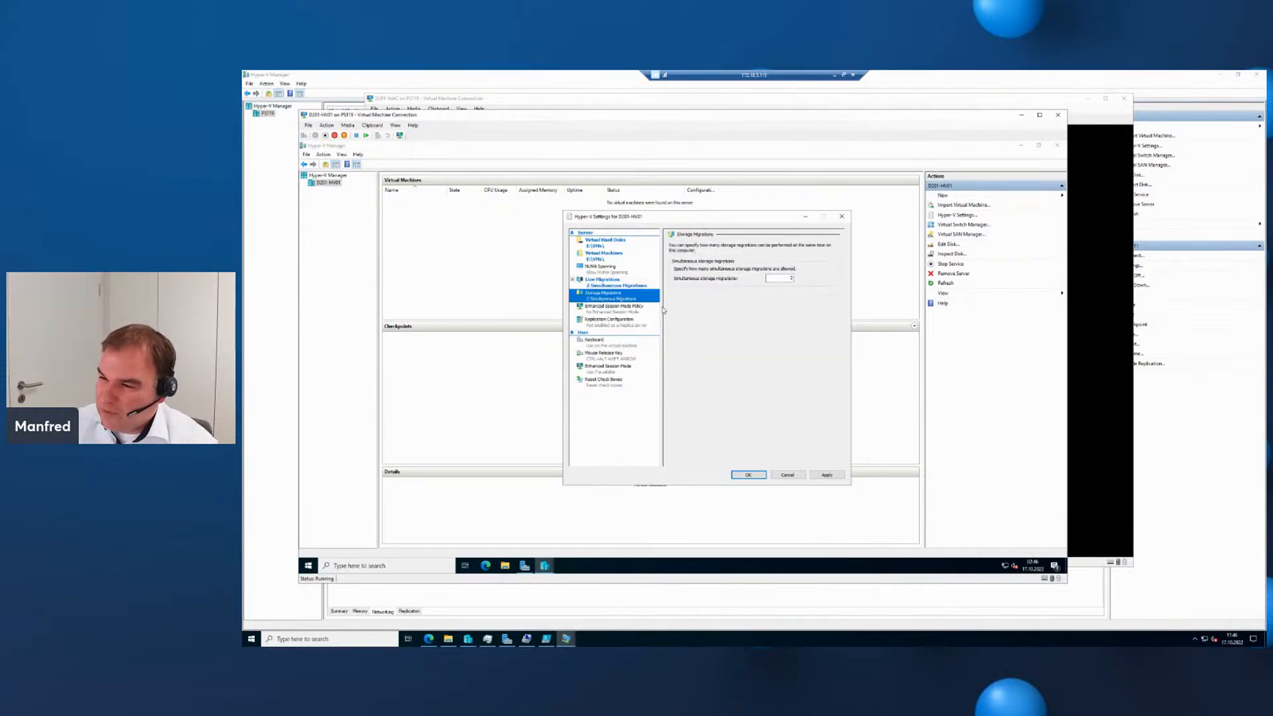
pyautogui.click(624, 311)
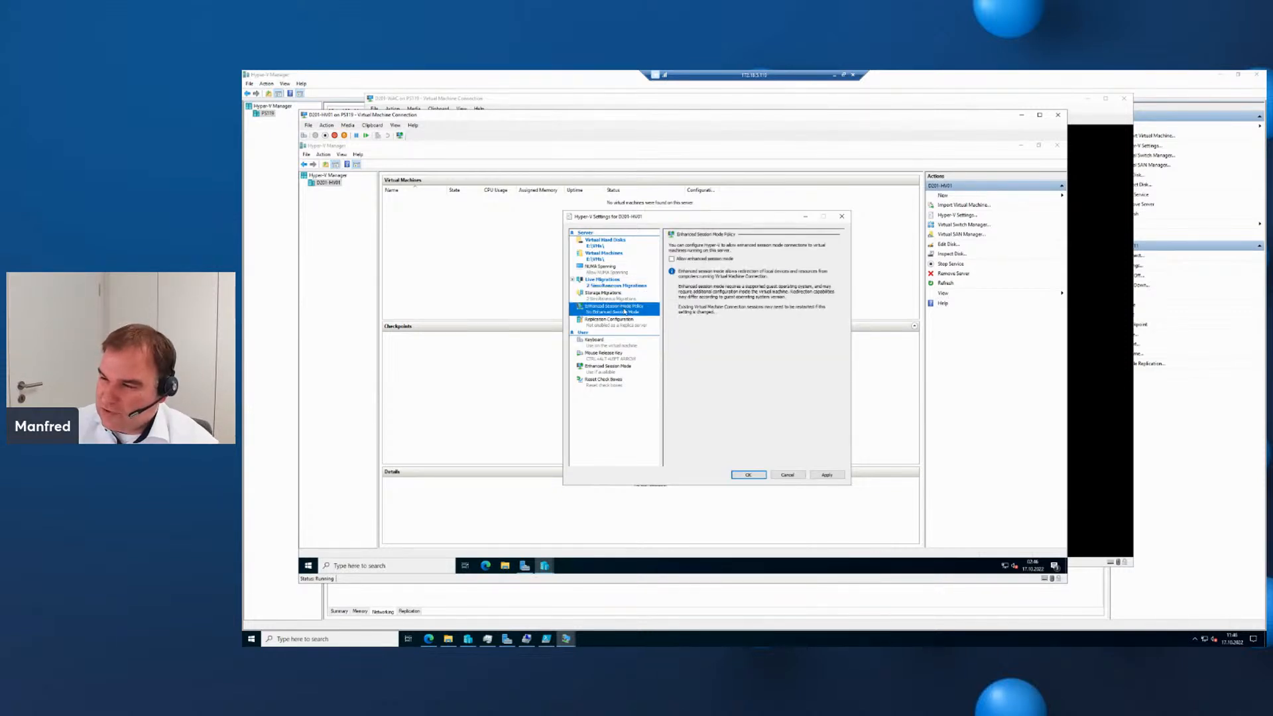
pyautogui.click(688, 259)
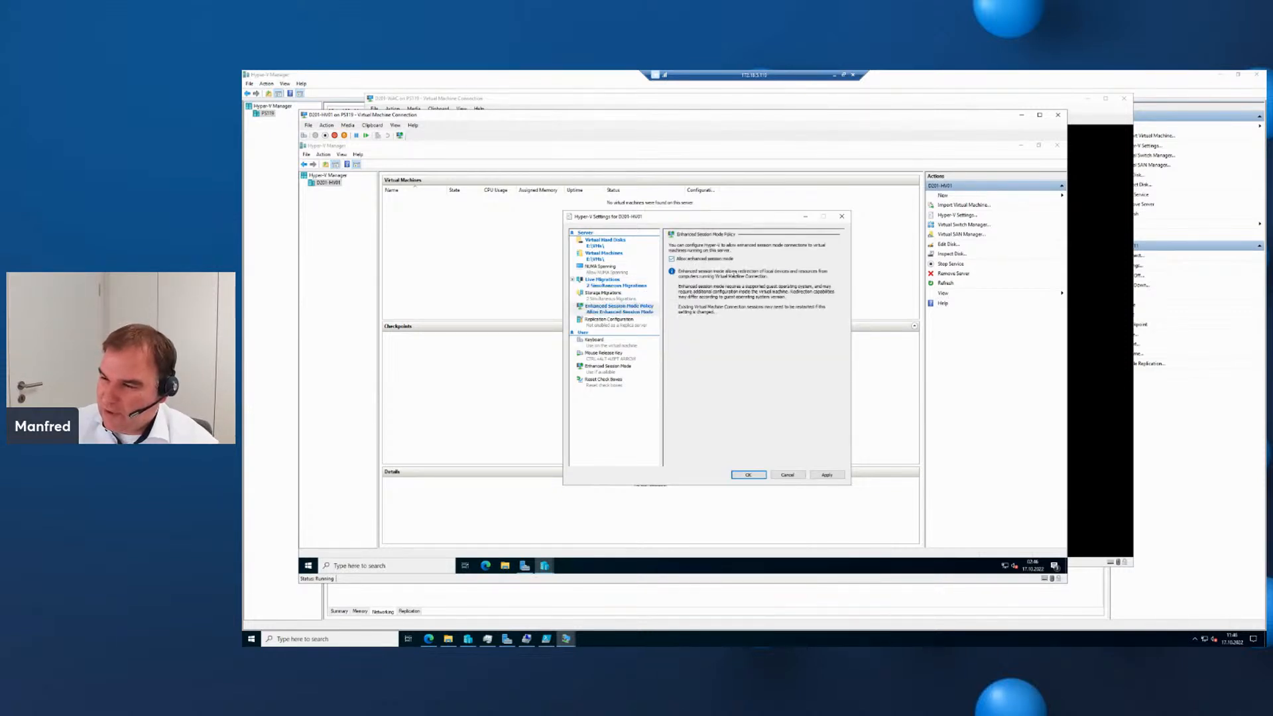
# Enable the computer as a Replica server with Kerberos (HTTP) authentication, and turn off the user setting for using enhanced session mode.
pyautogui.click(615, 323)
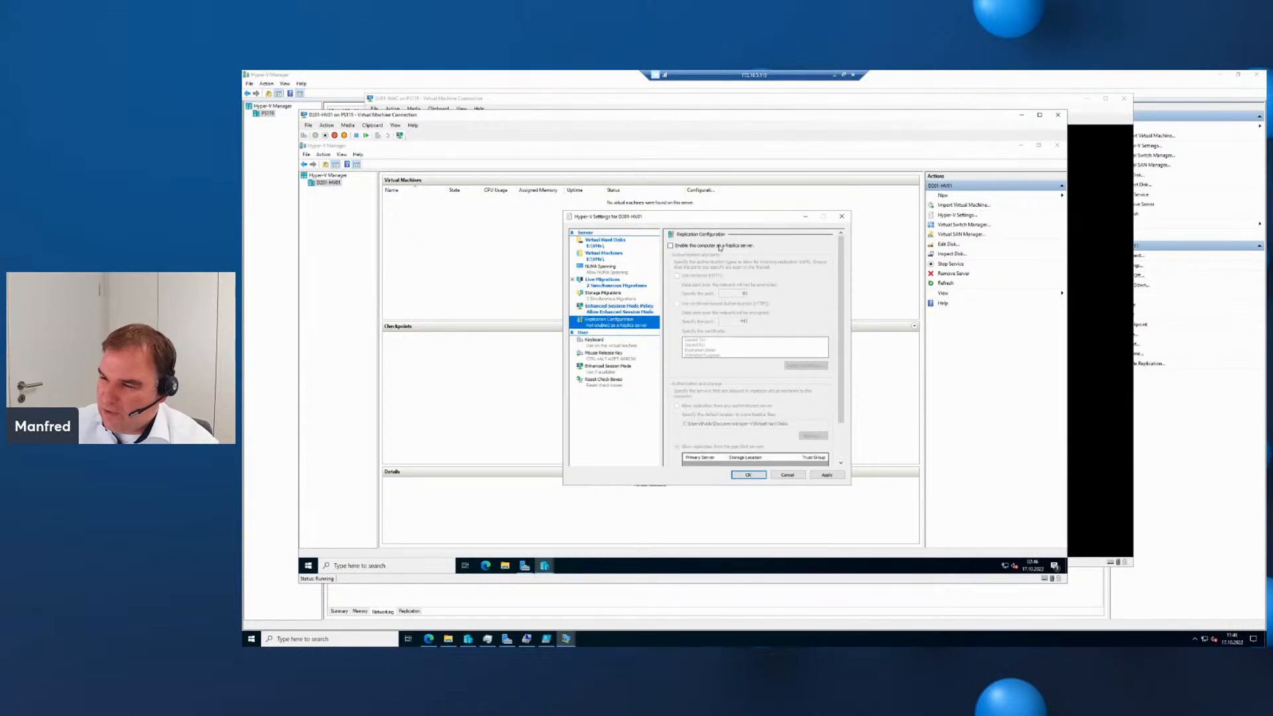
pyautogui.click(722, 245)
pyautogui.click(691, 275)
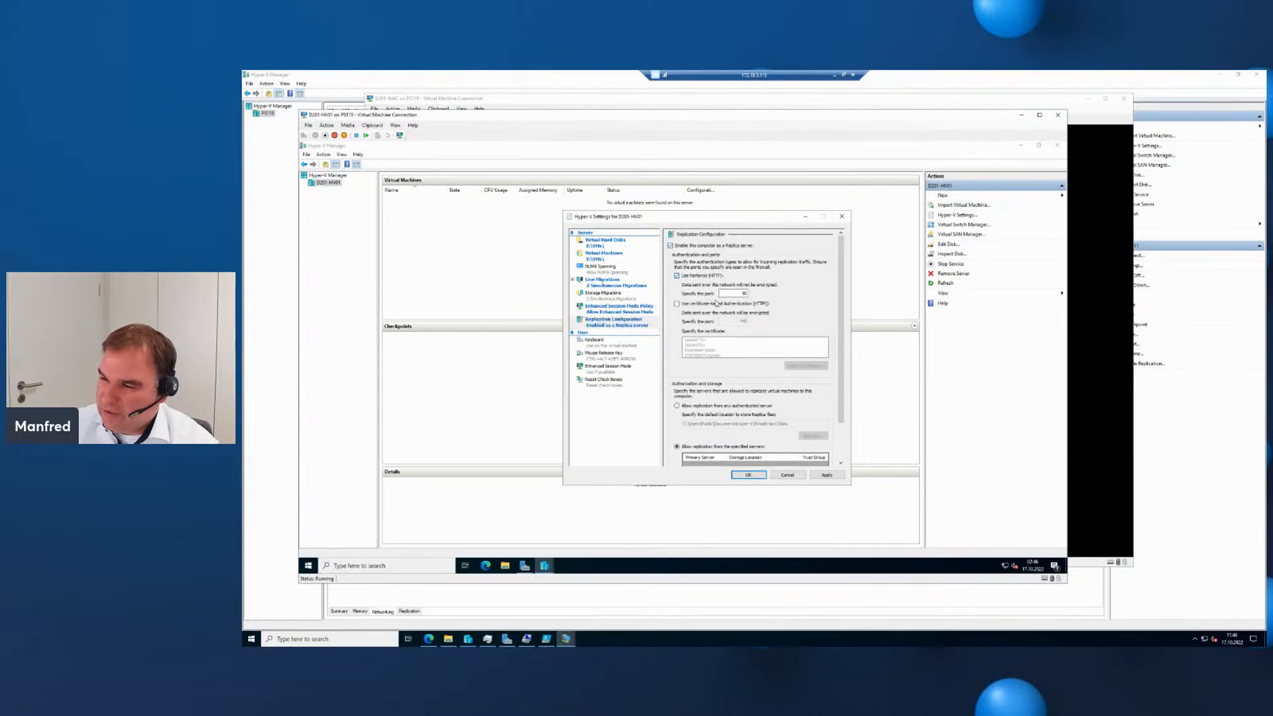
pyautogui.click(613, 369)
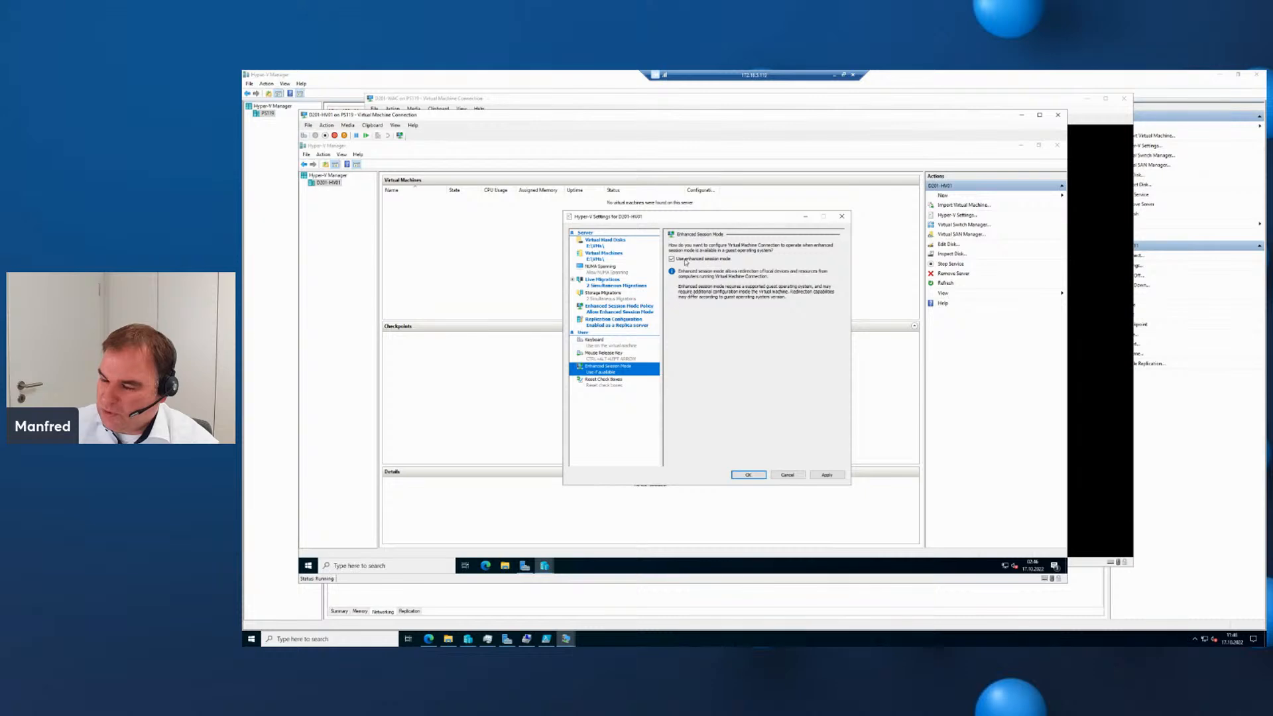
pyautogui.click(686, 260)
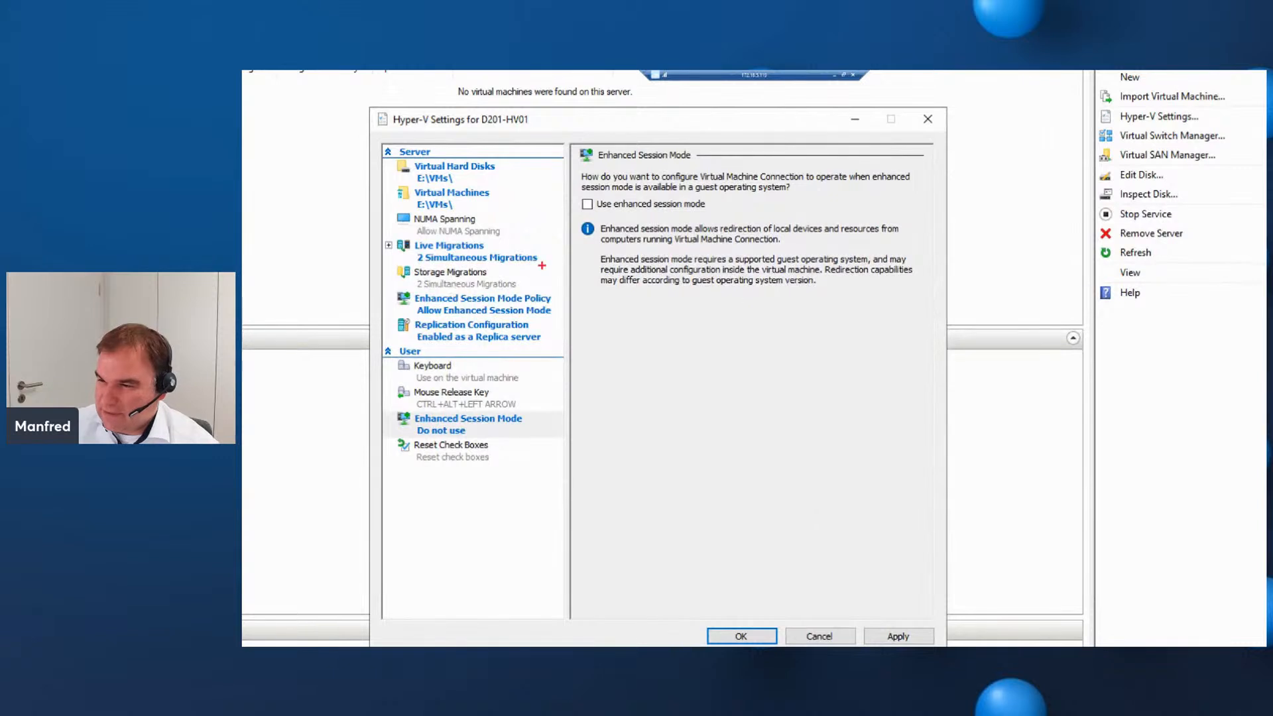
pyautogui.moveTo(380, 232)
pyautogui.mouseDown()
pyautogui.moveTo(508, 274)
pyautogui.moveTo(568, 268)
pyautogui.mouseUp()
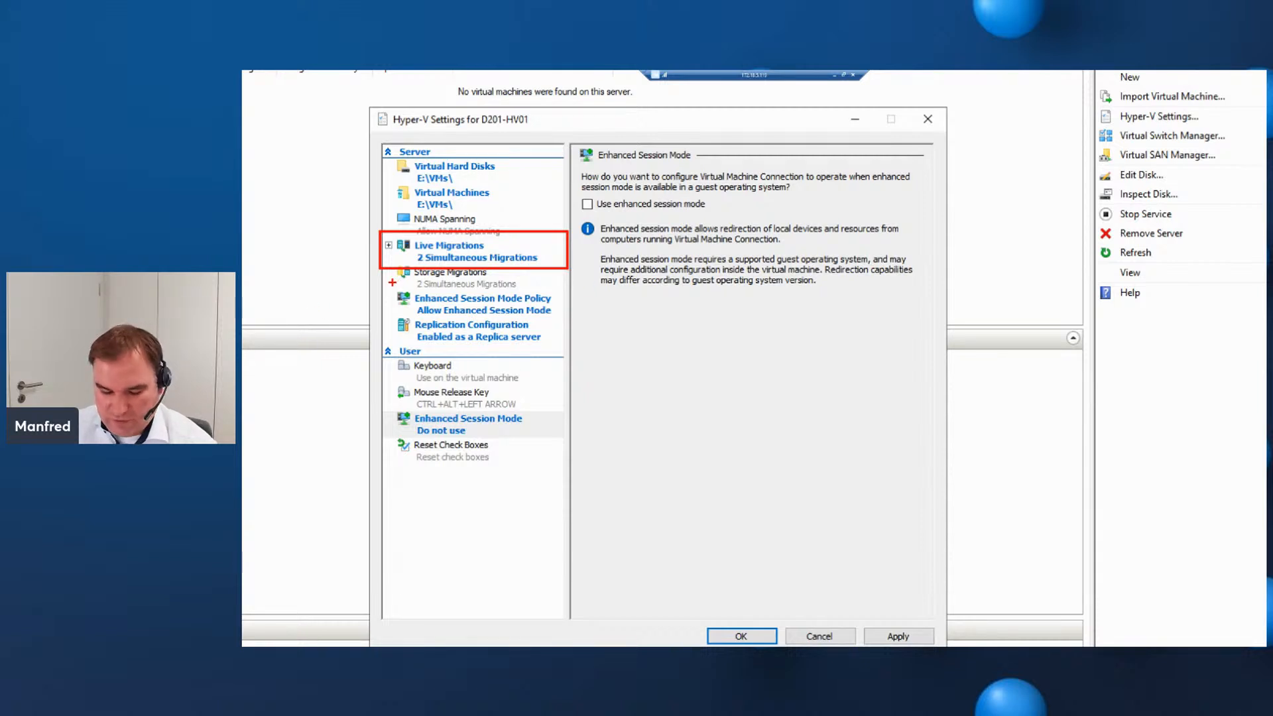
pyautogui.moveTo(391, 283)
pyautogui.mouseDown()
pyautogui.moveTo(360, 338)
pyautogui.moveTo(299, 343)
pyautogui.mouseUp()
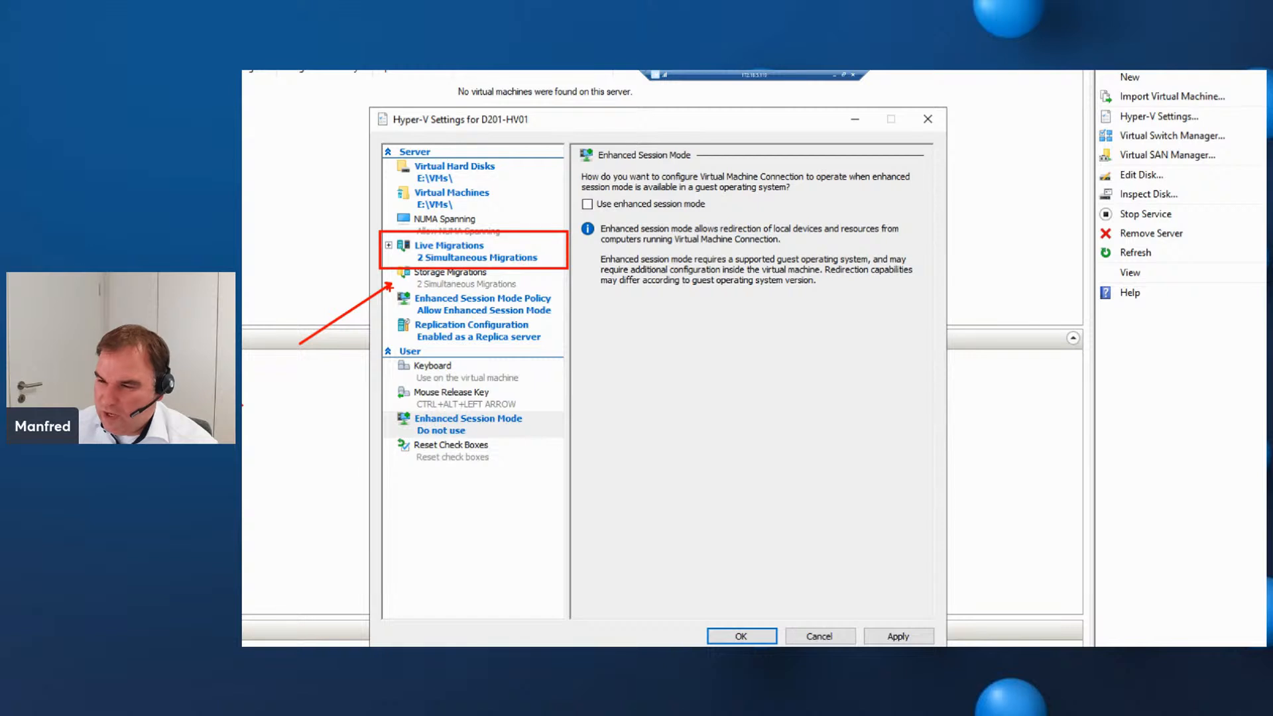
pyautogui.moveTo(390, 288)
pyautogui.mouseDown()
pyautogui.moveTo(469, 316)
pyautogui.moveTo(576, 319)
pyautogui.mouseUp()
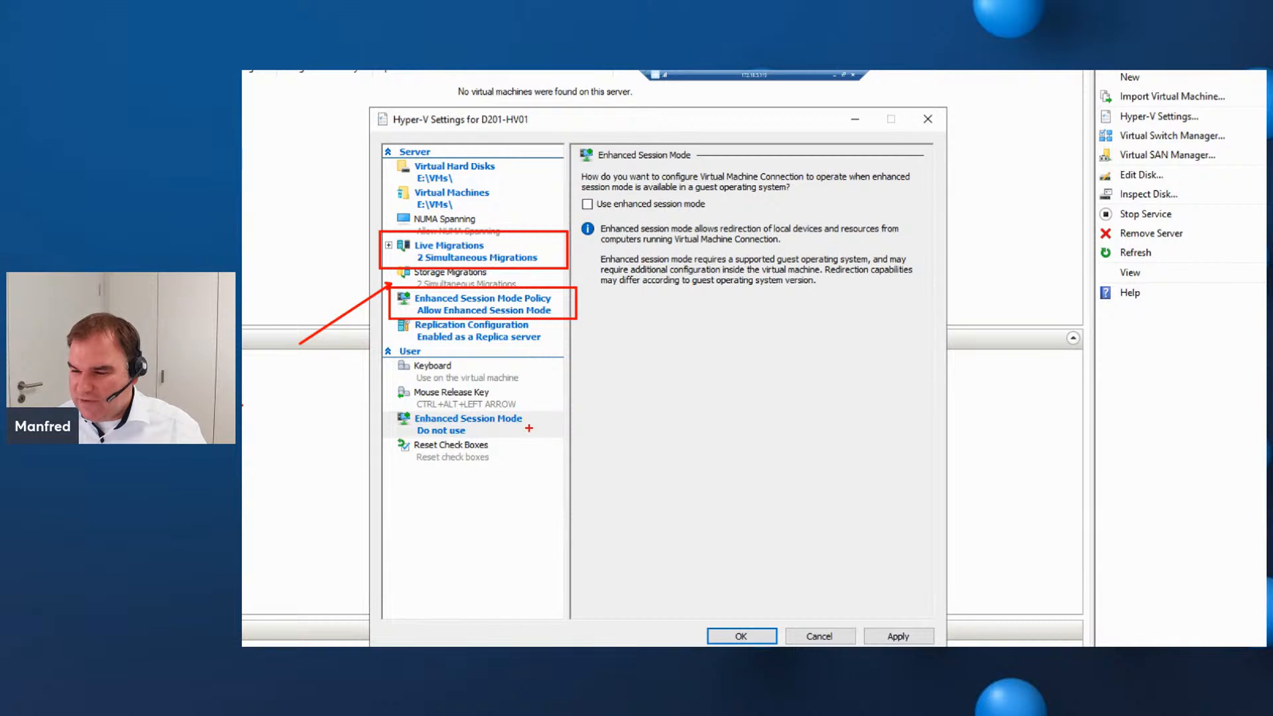
pyautogui.moveTo(530, 414)
pyautogui.mouseDown()
pyautogui.moveTo(562, 317)
pyautogui.moveTo(540, 417)
pyautogui.mouseUp()
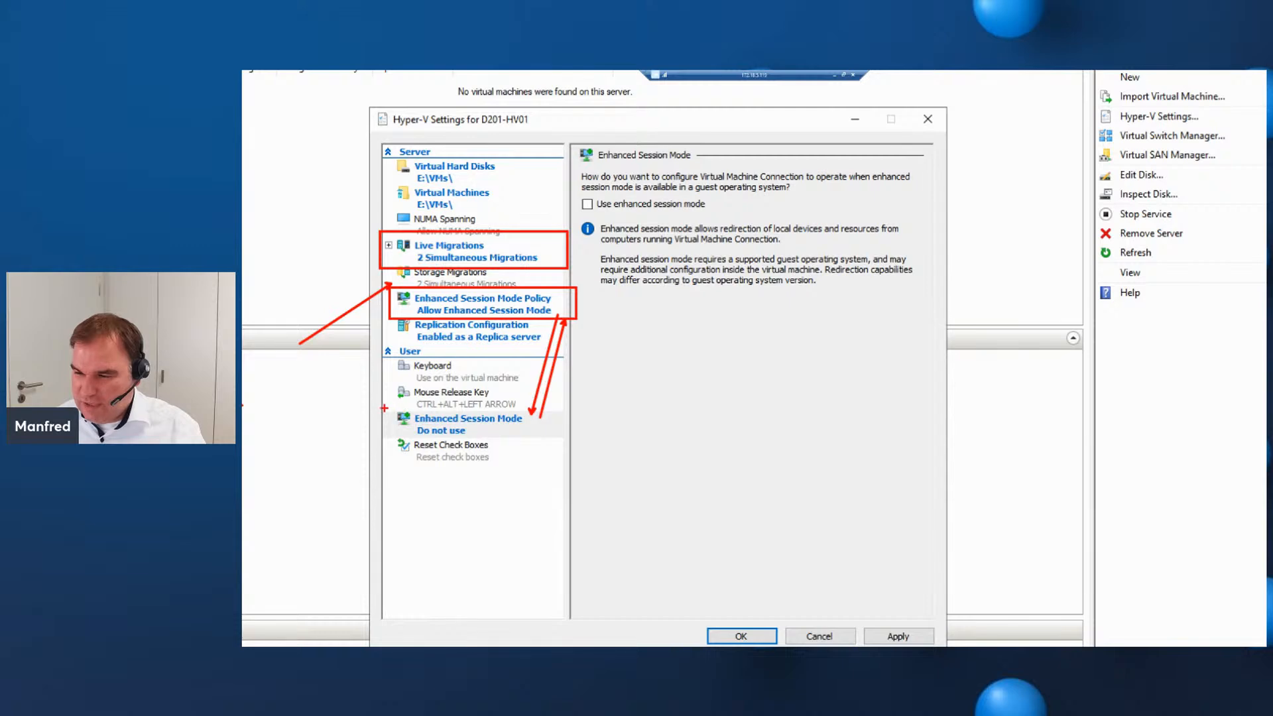
pyautogui.moveTo(378, 407); pyautogui.dragTo(568, 438)
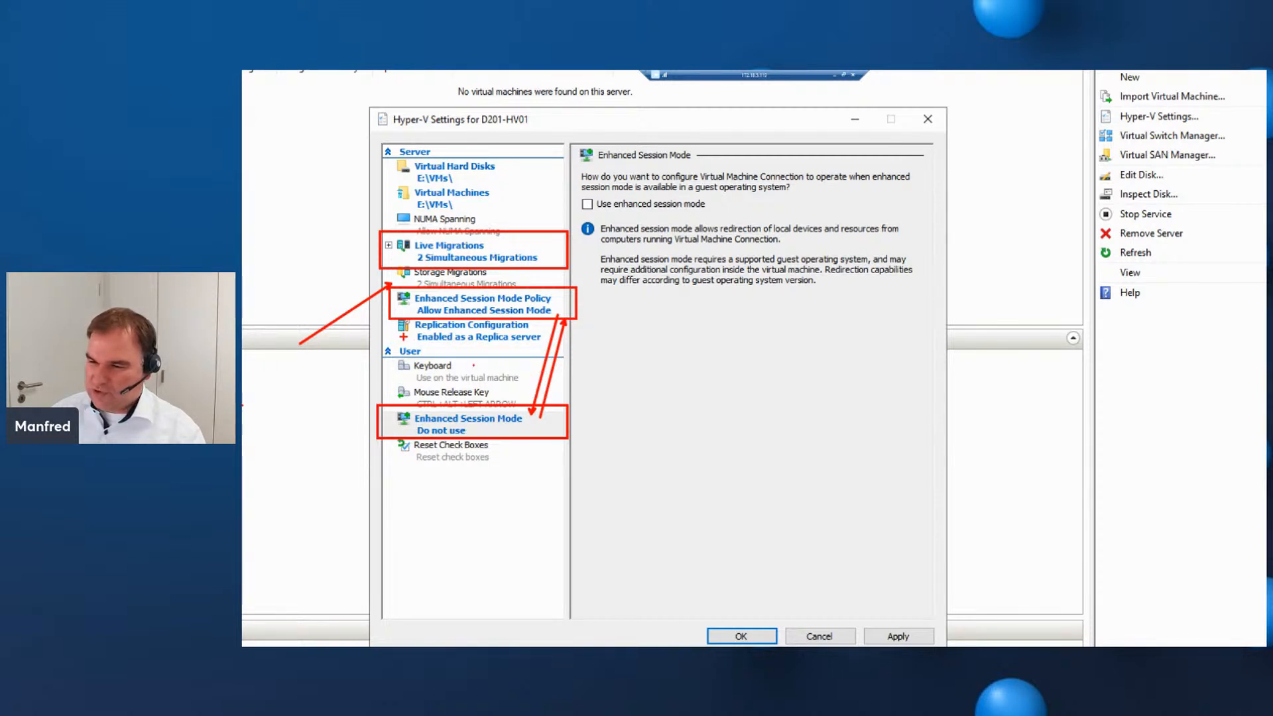
pyautogui.moveTo(406, 337); pyautogui.dragTo(265, 356)
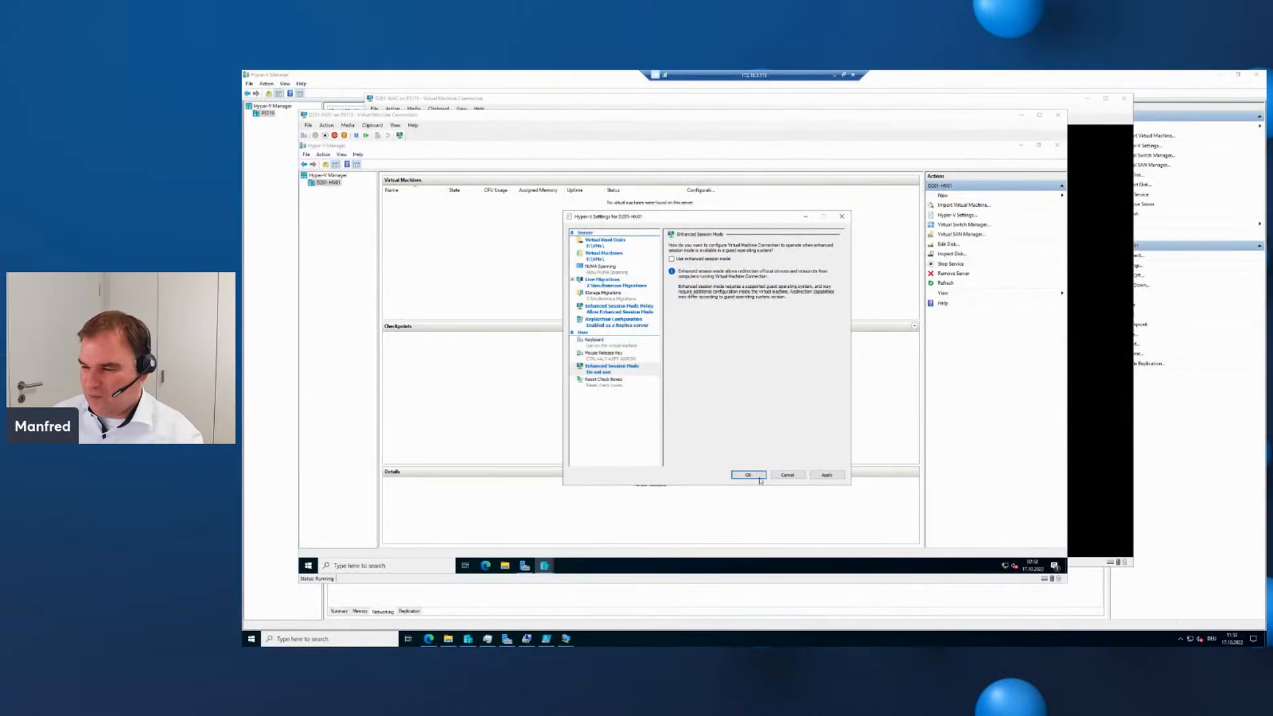
# Allow replication from any authenticated server in the replication configuration and apply the Hyper-V settings.
pyautogui.click(760, 478)
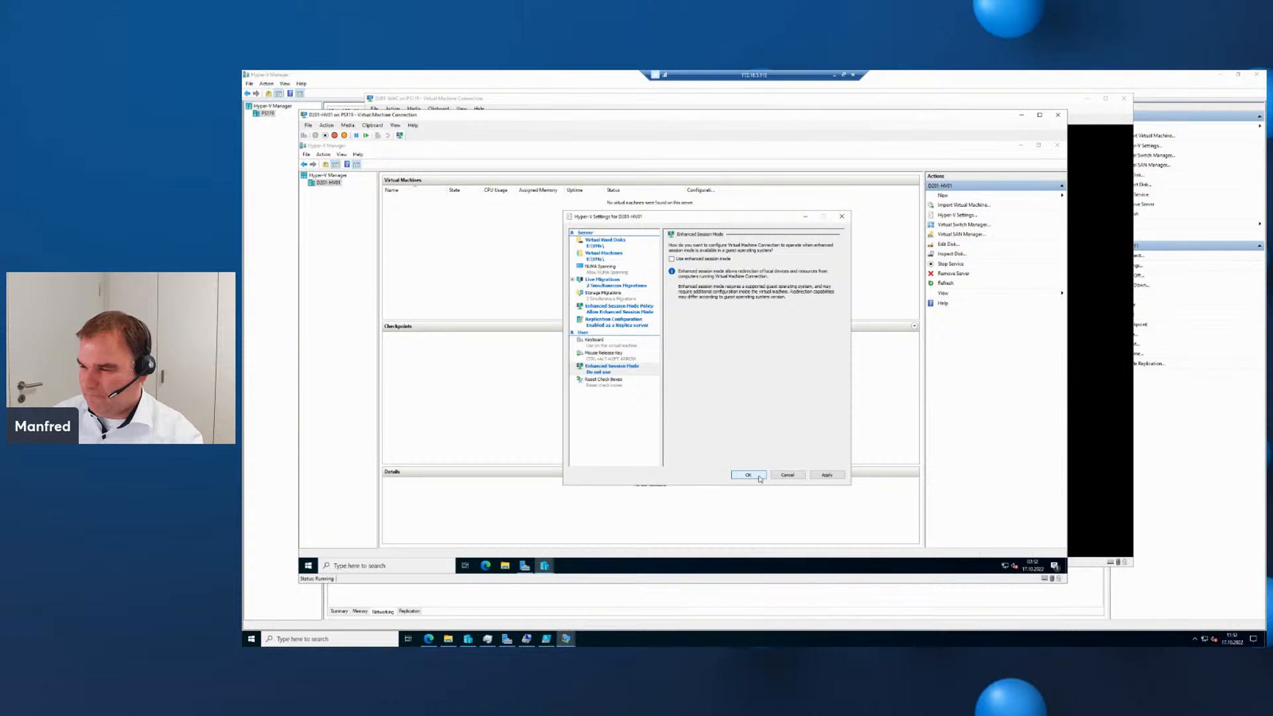
pyautogui.click(748, 475)
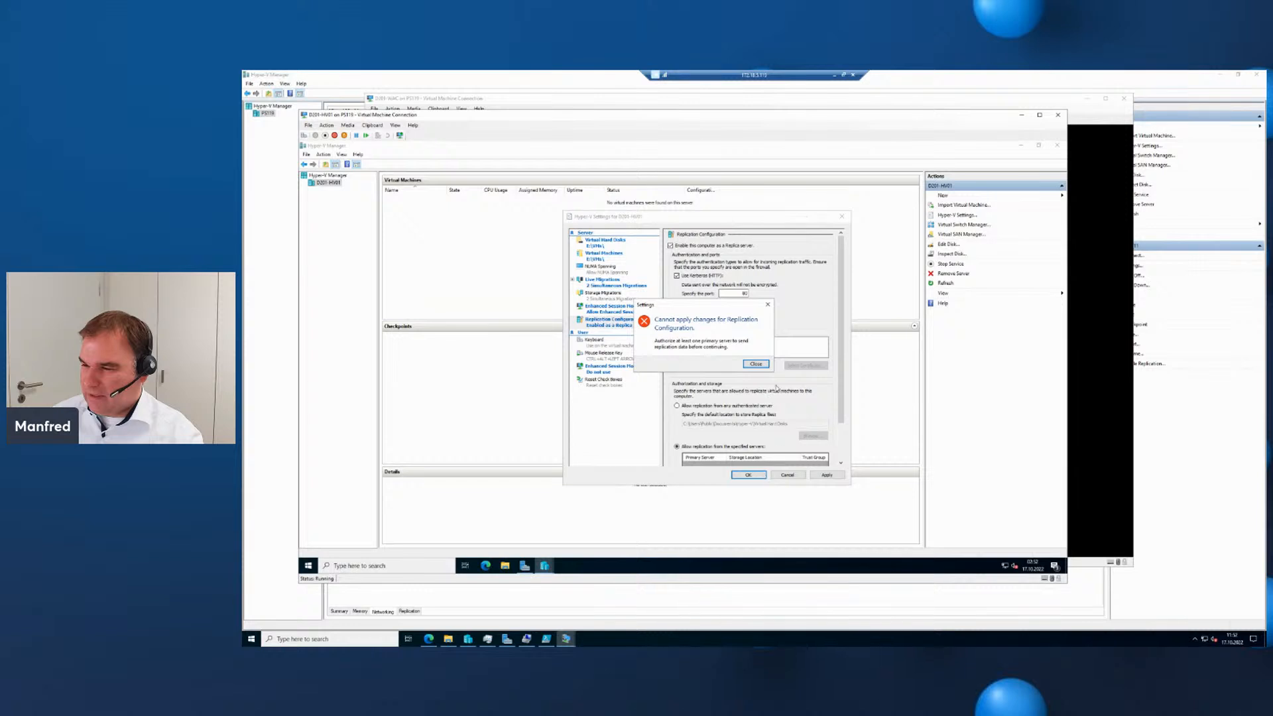
pyautogui.click(755, 364)
pyautogui.scroll(-1, 752, 363)
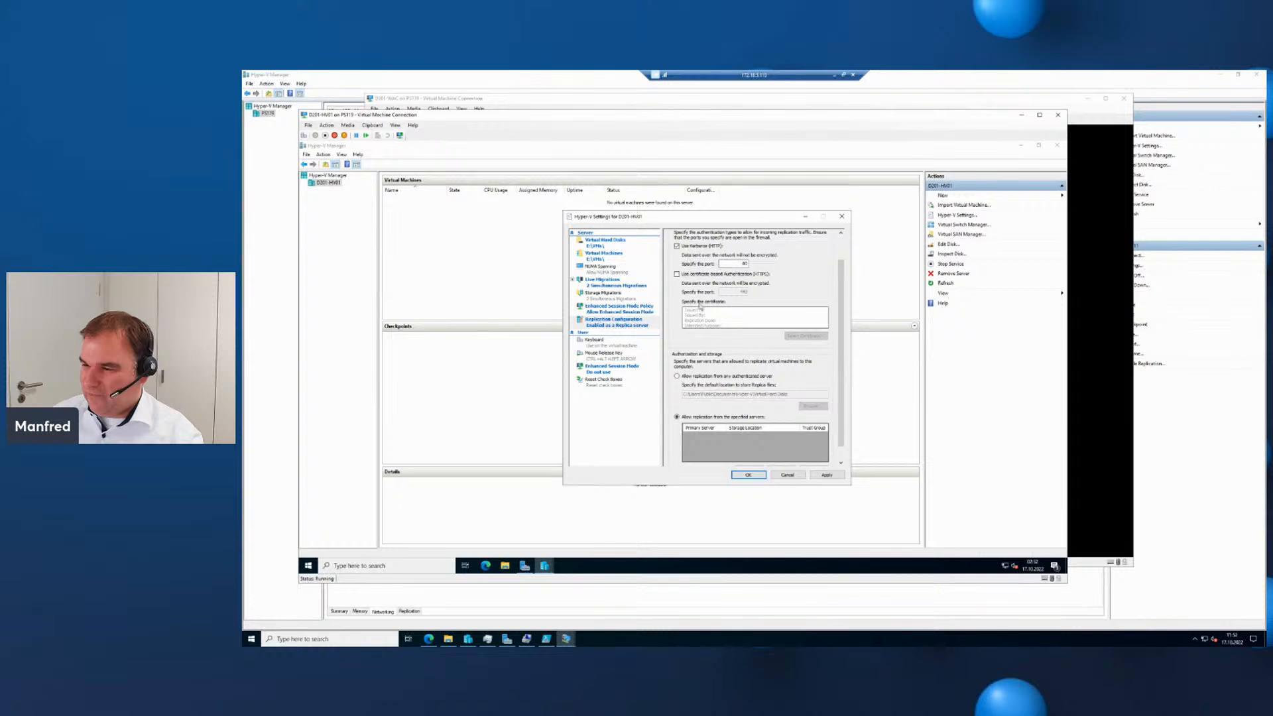
pyautogui.click(711, 377)
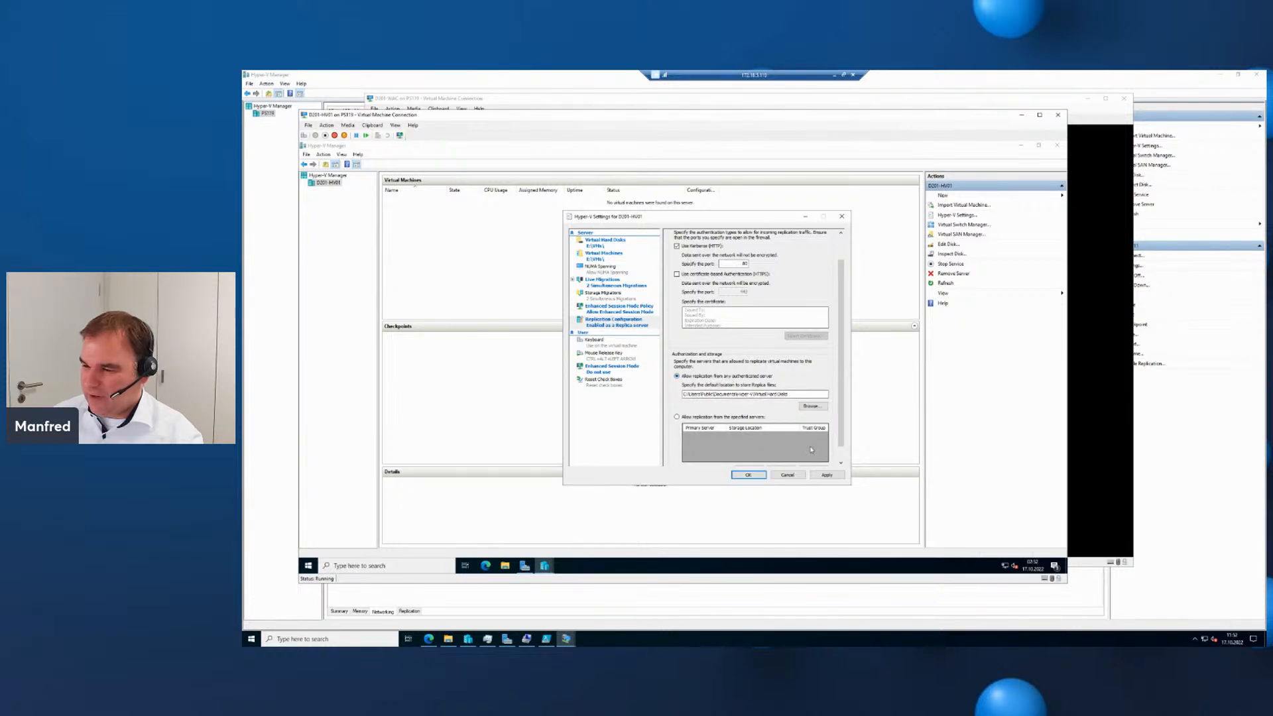
pyautogui.click(827, 475)
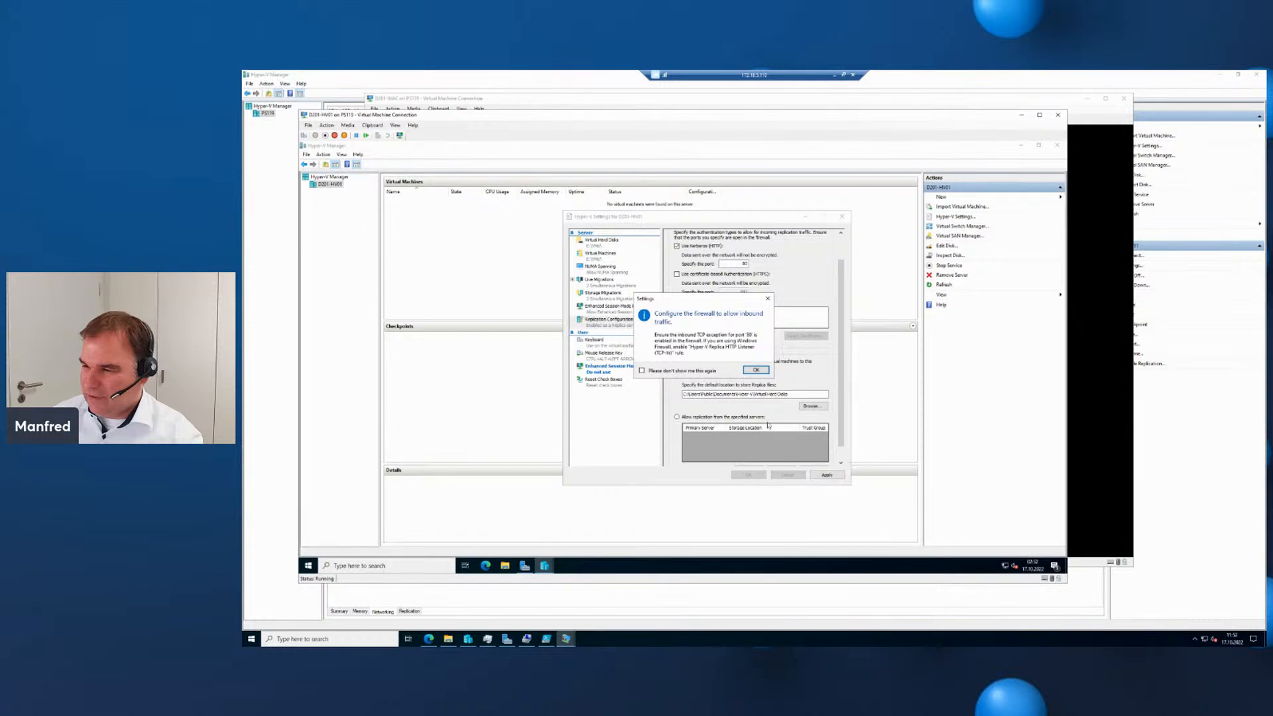
pyautogui.click(756, 370)
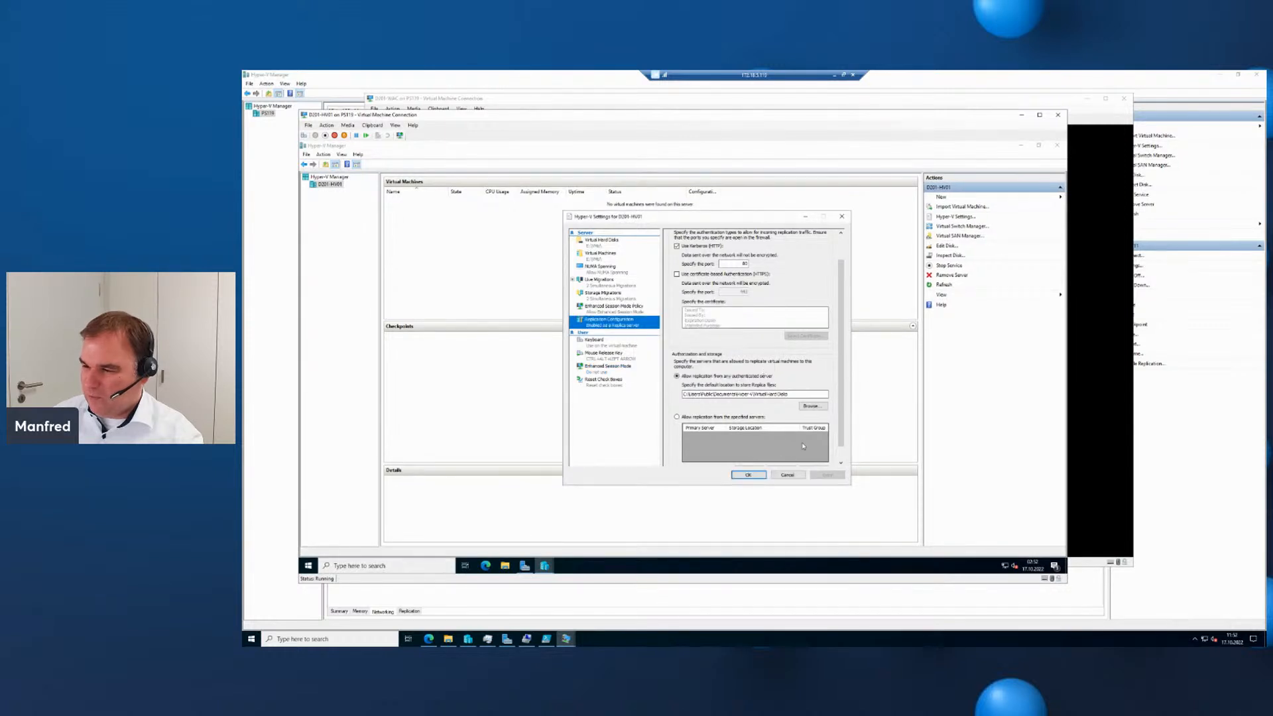
pyautogui.click(751, 476)
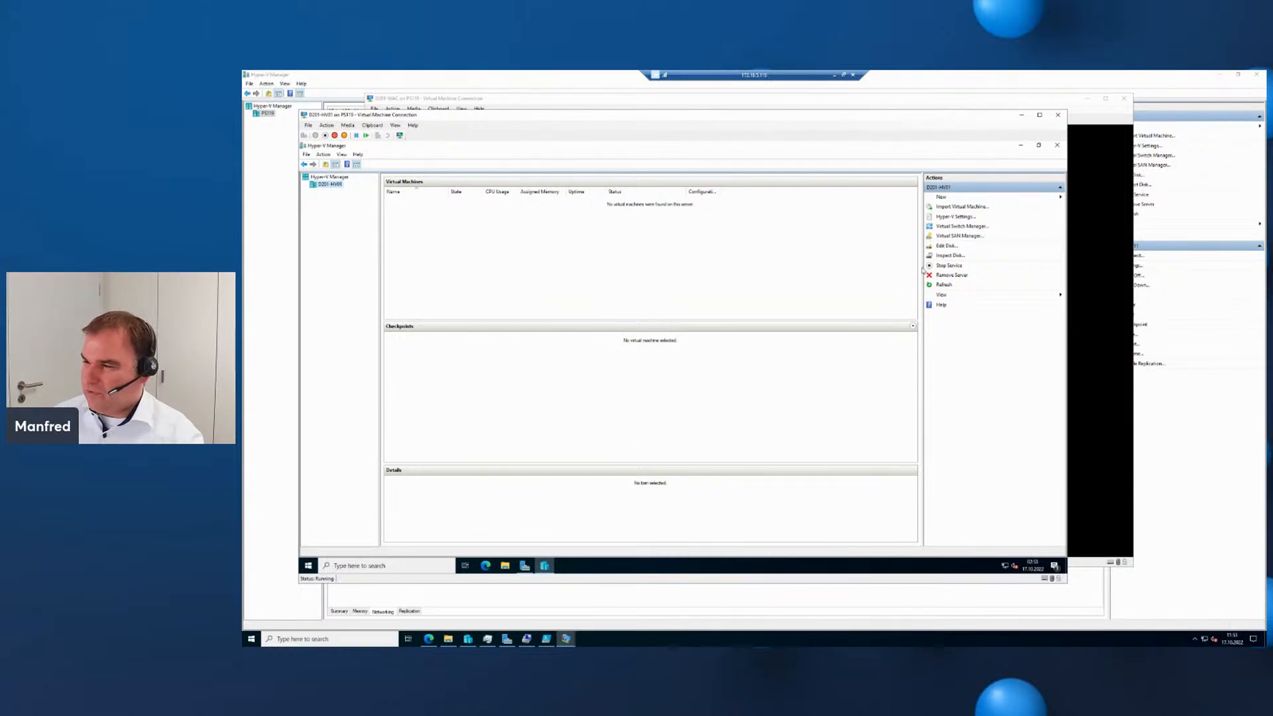
# Create an external virtual switch on D201-HV01 and name it Public.
pyautogui.click(972, 226)
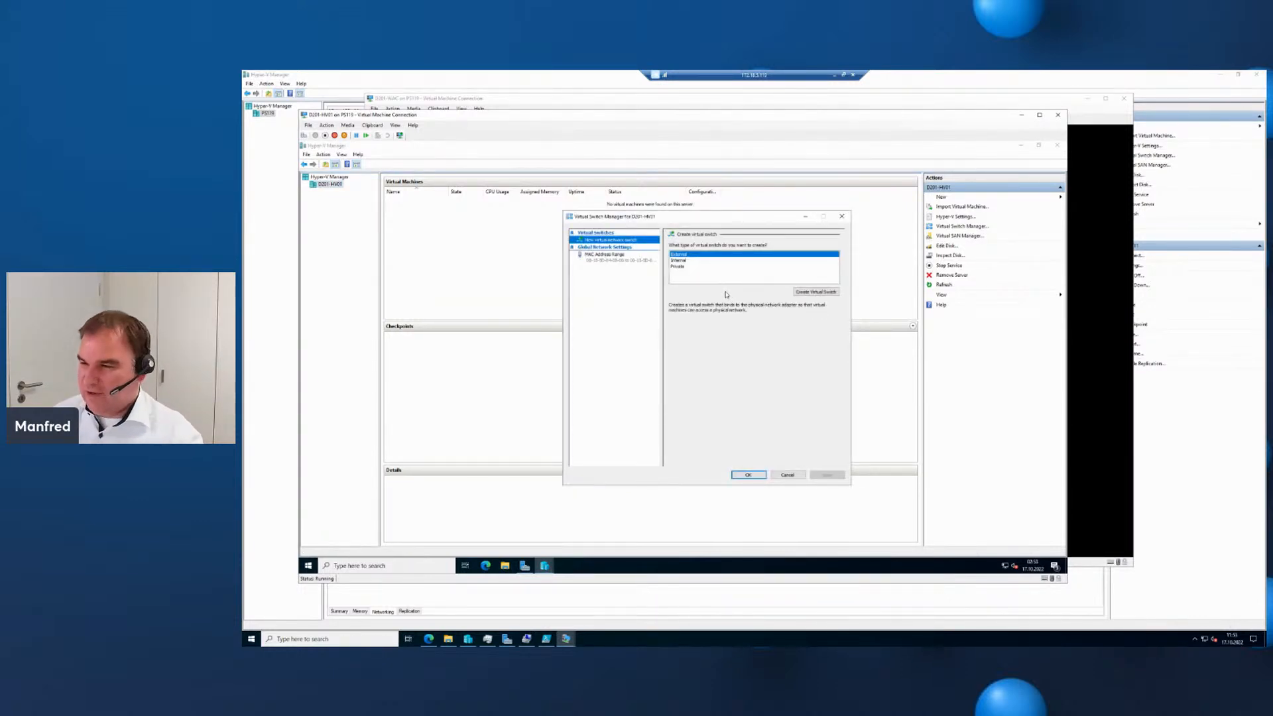
pyautogui.click(680, 268)
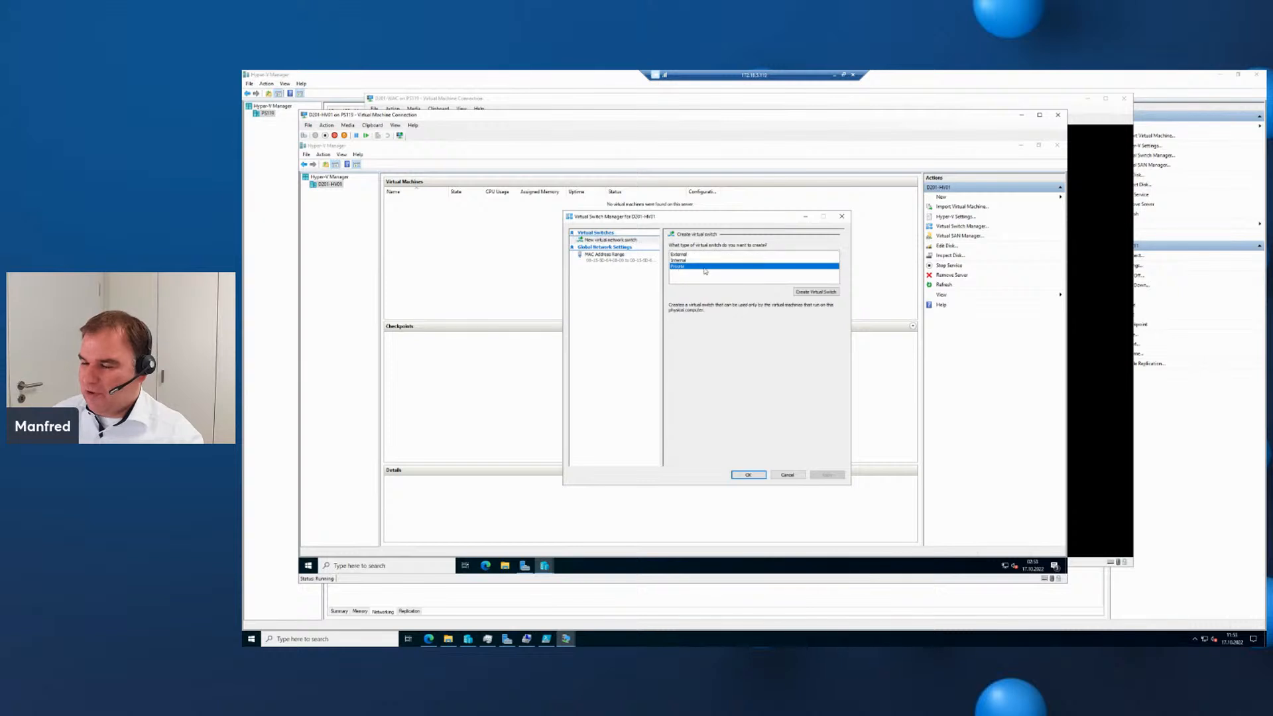
pyautogui.click(697, 254)
pyautogui.click(828, 642)
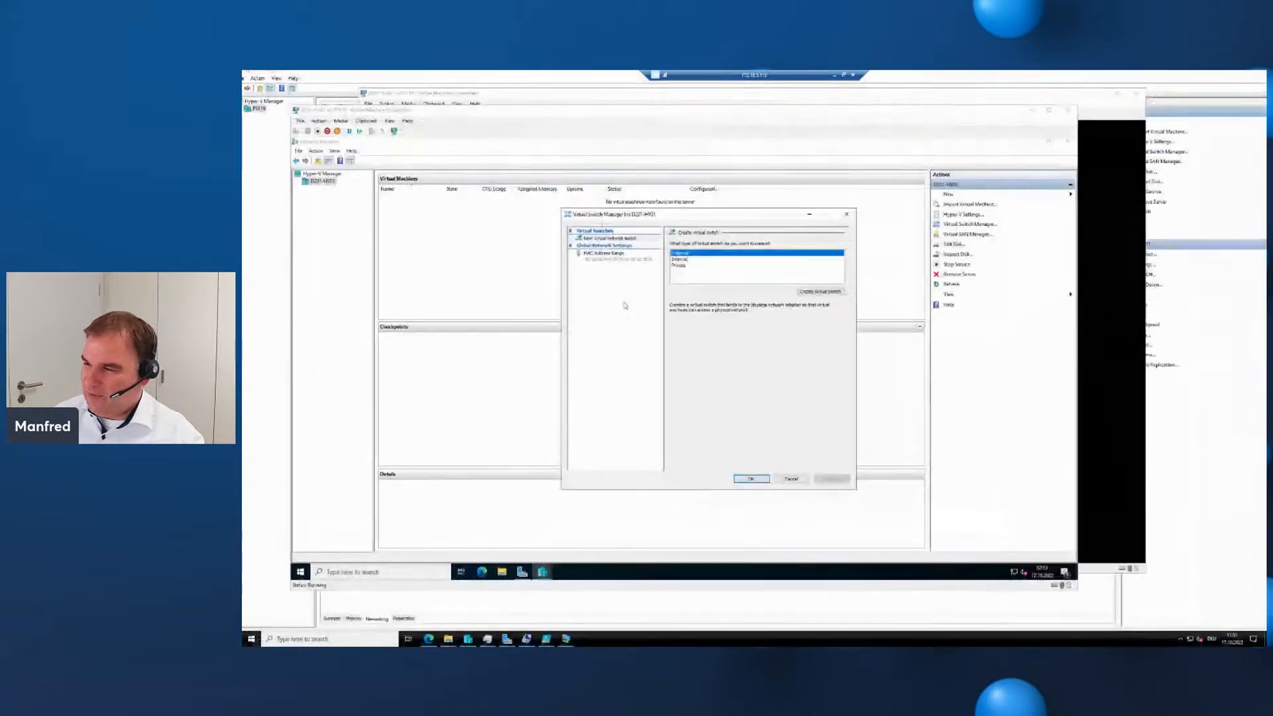
pyautogui.click(814, 295)
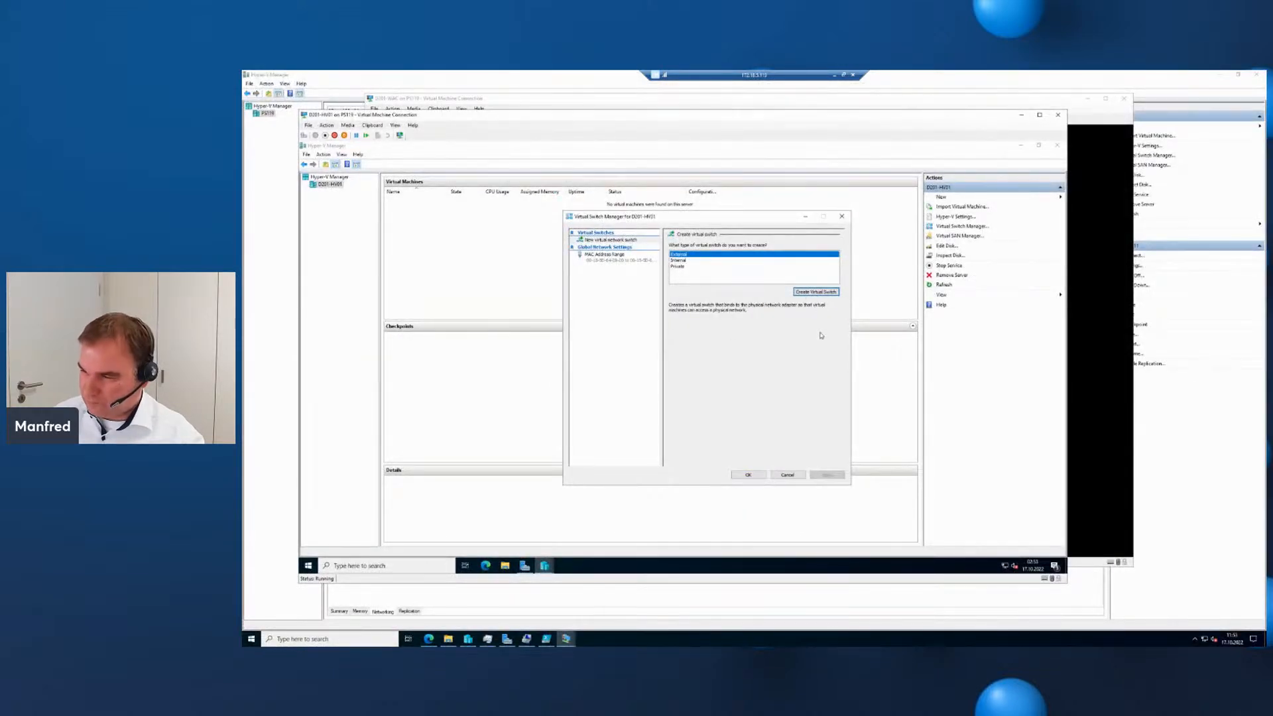
pyautogui.click(823, 294)
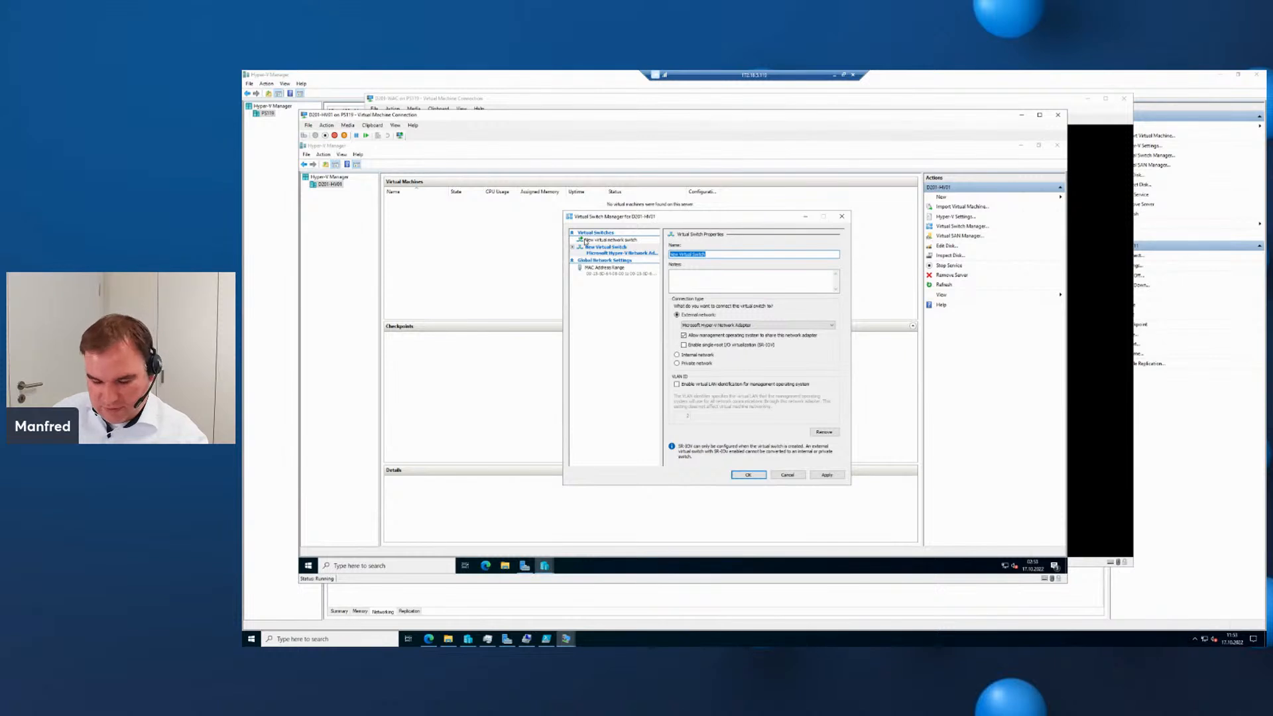
pyautogui.write('P')
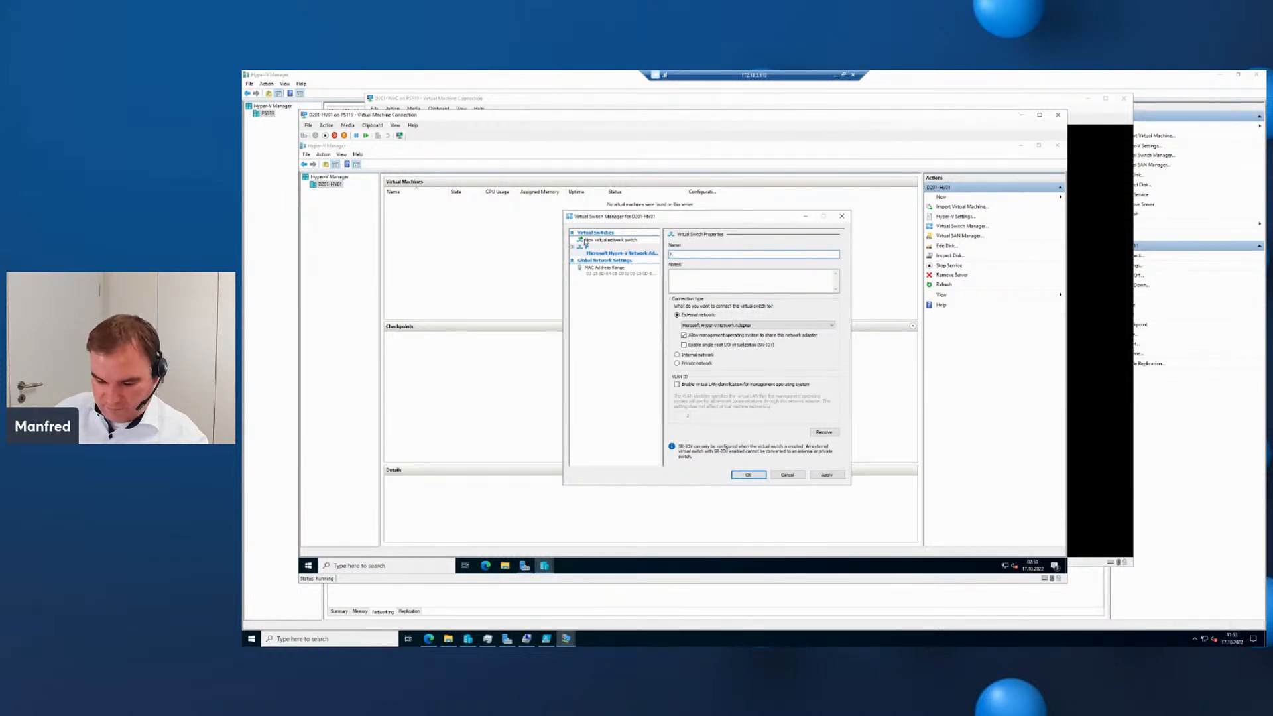
pyautogui.write('uublic')
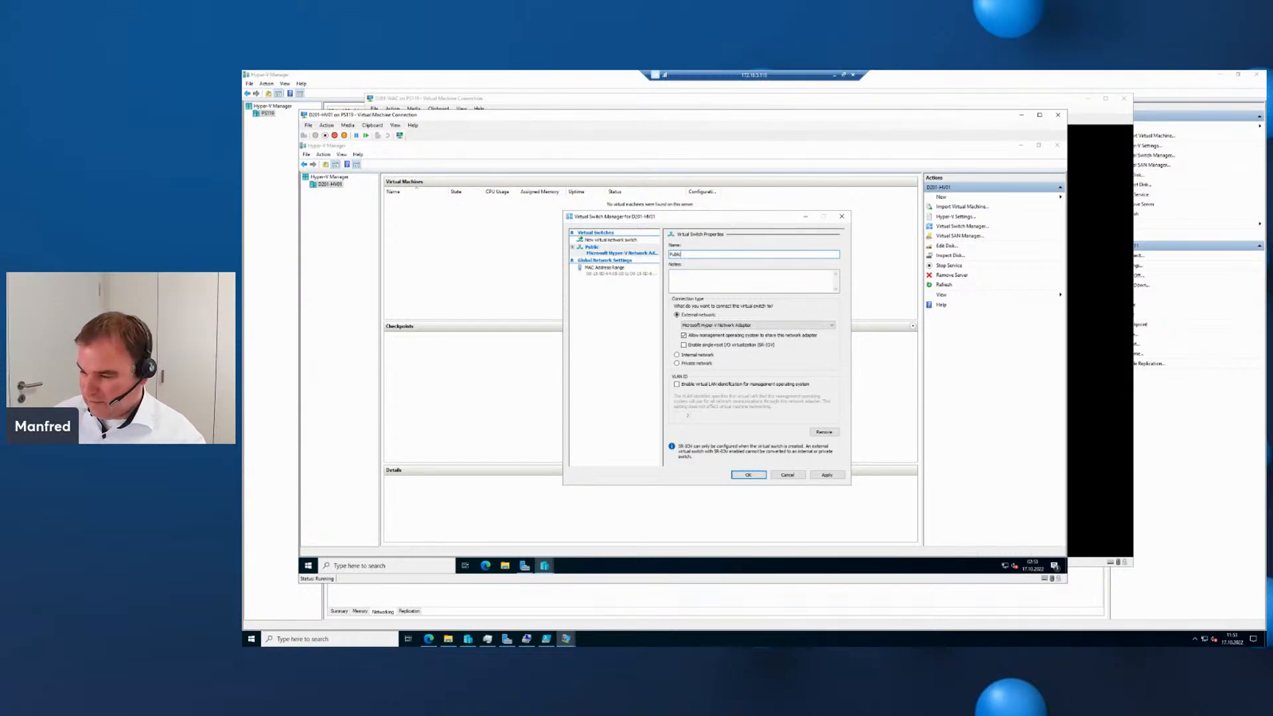
pyautogui.click(806, 645)
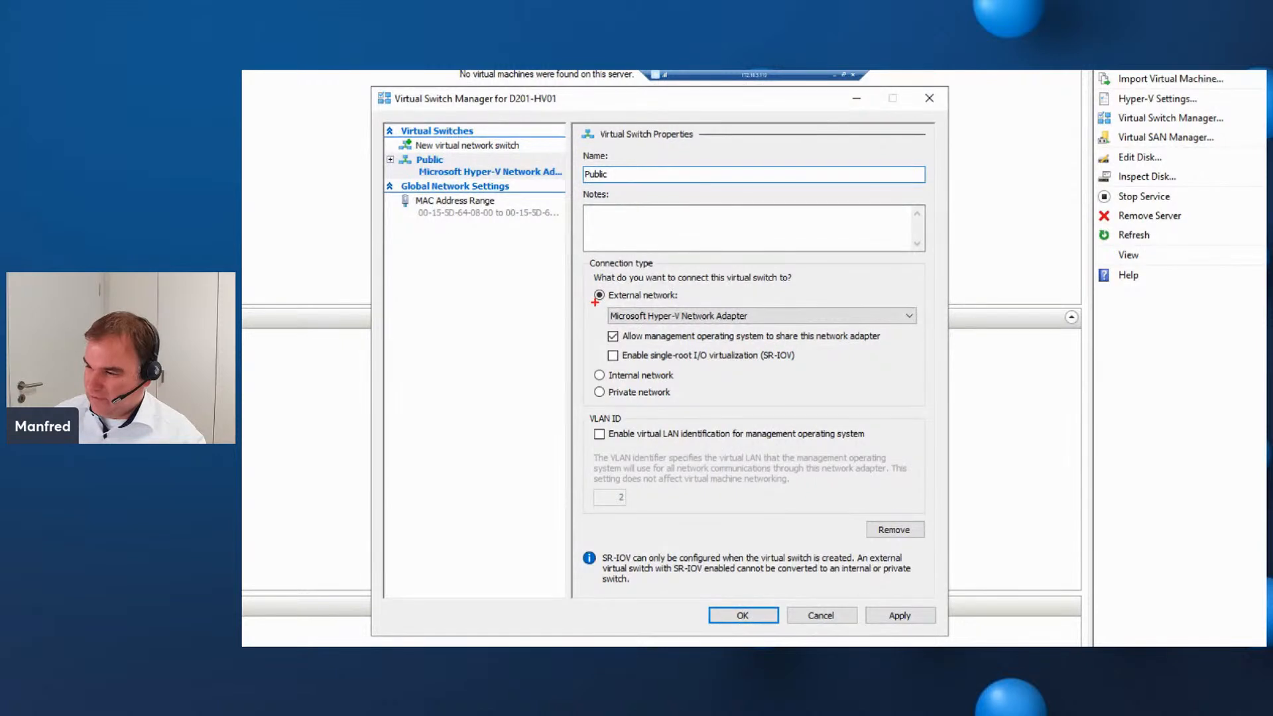
pyautogui.moveTo(608, 304)
pyautogui.mouseDown()
pyautogui.moveTo(777, 338)
pyautogui.moveTo(804, 325)
pyautogui.mouseUp()
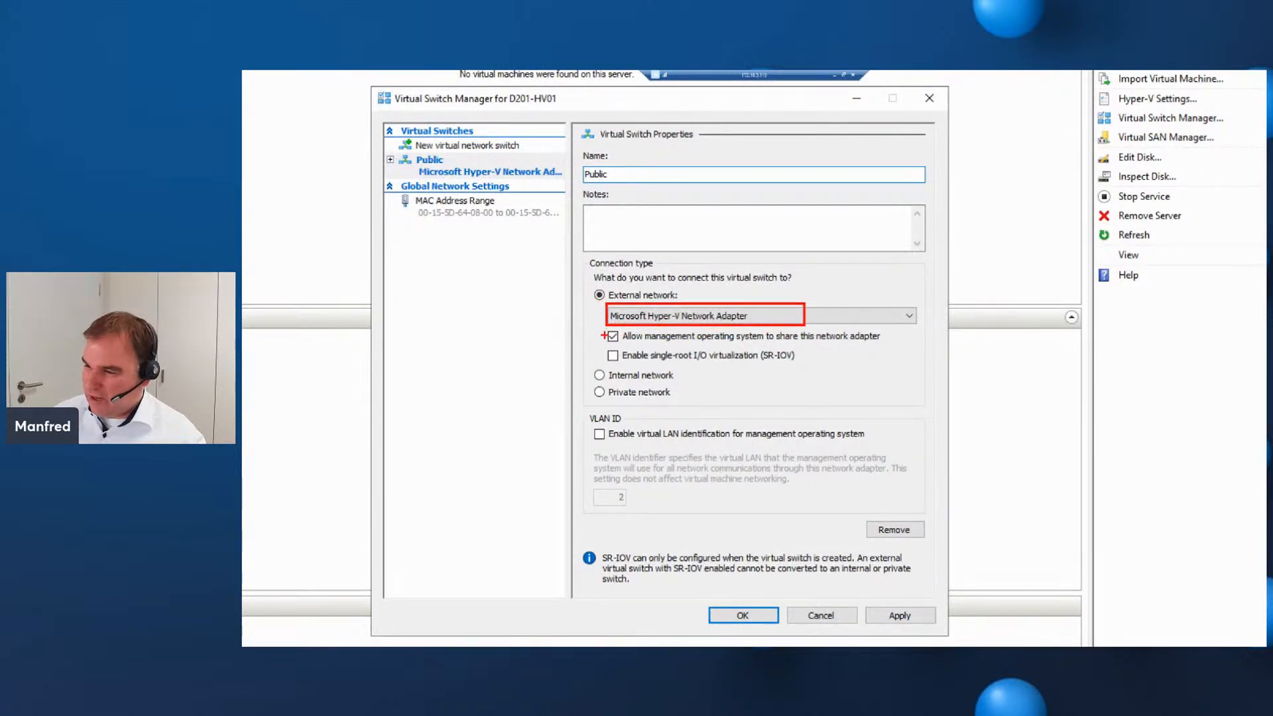
pyautogui.moveTo(605, 336); pyautogui.dragTo(510, 362)
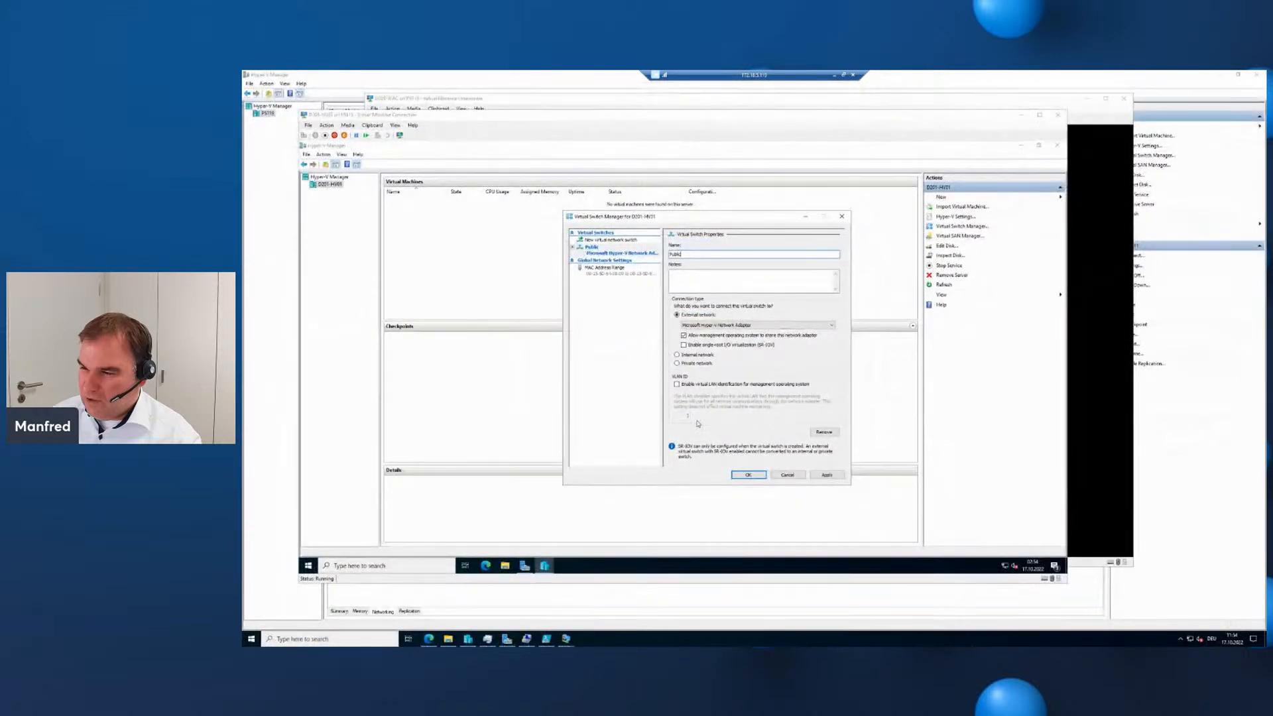
# Save the Public virtual switch and agree to apply the pending networking changes.
pyautogui.click(760, 476)
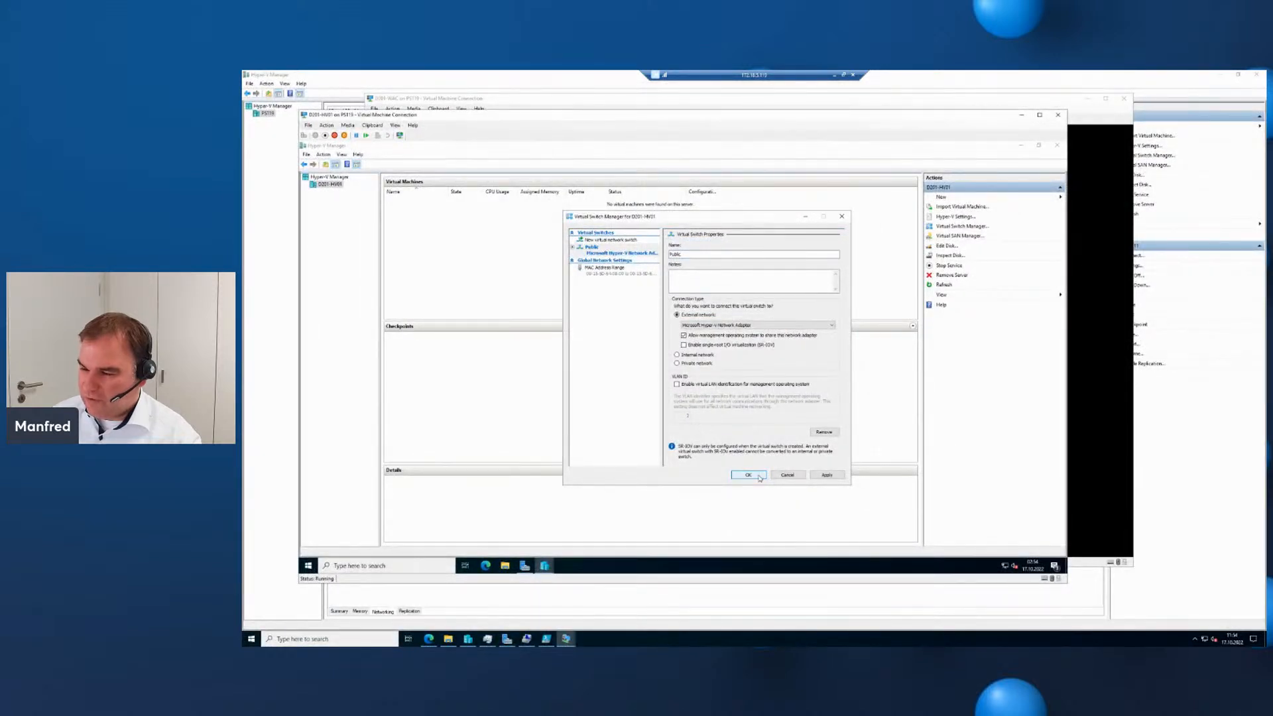
pyautogui.click(749, 475)
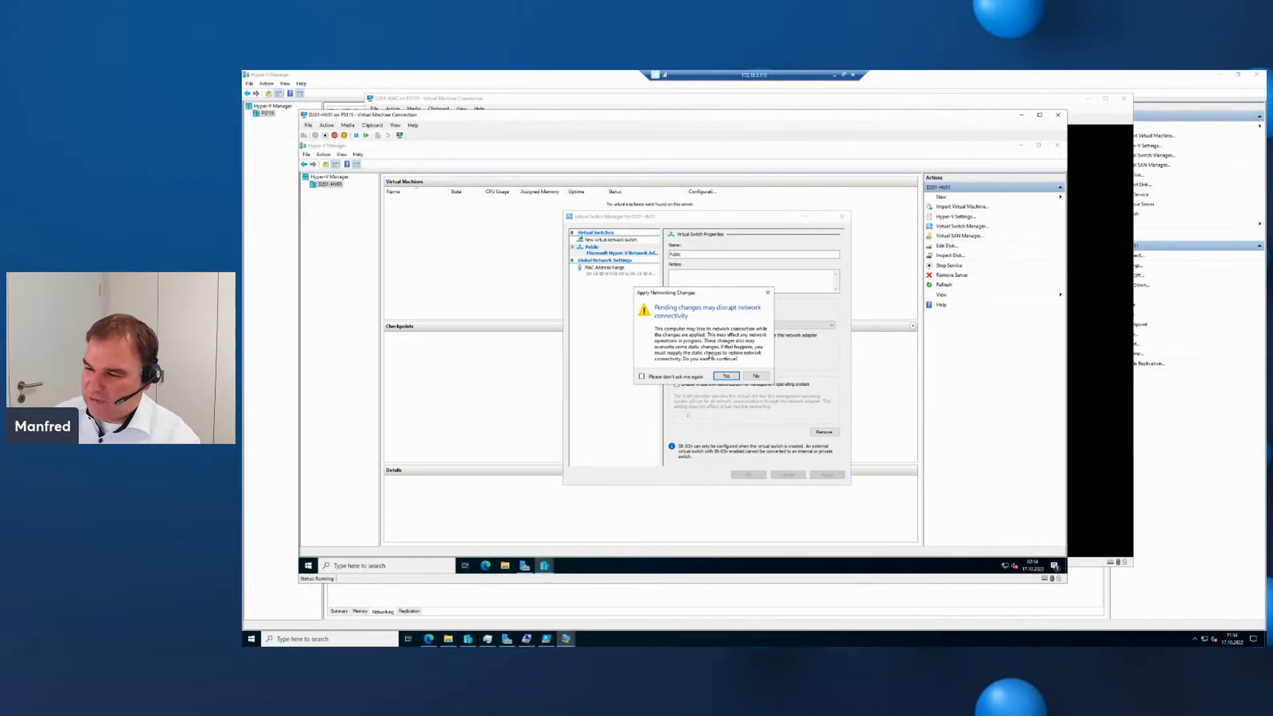
pyautogui.click(726, 376)
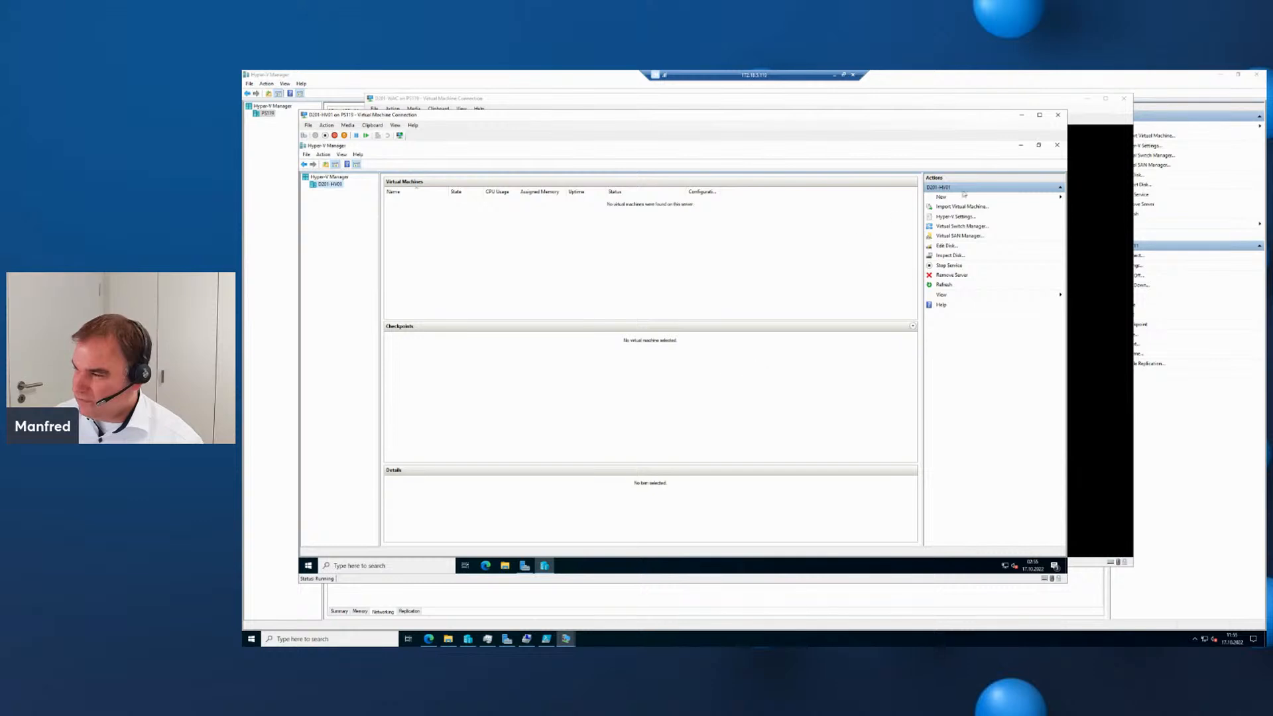
# Start a new virtual machine named DemoVM01 with the option to store it in a different location enabled.
pyautogui.click(940, 199)
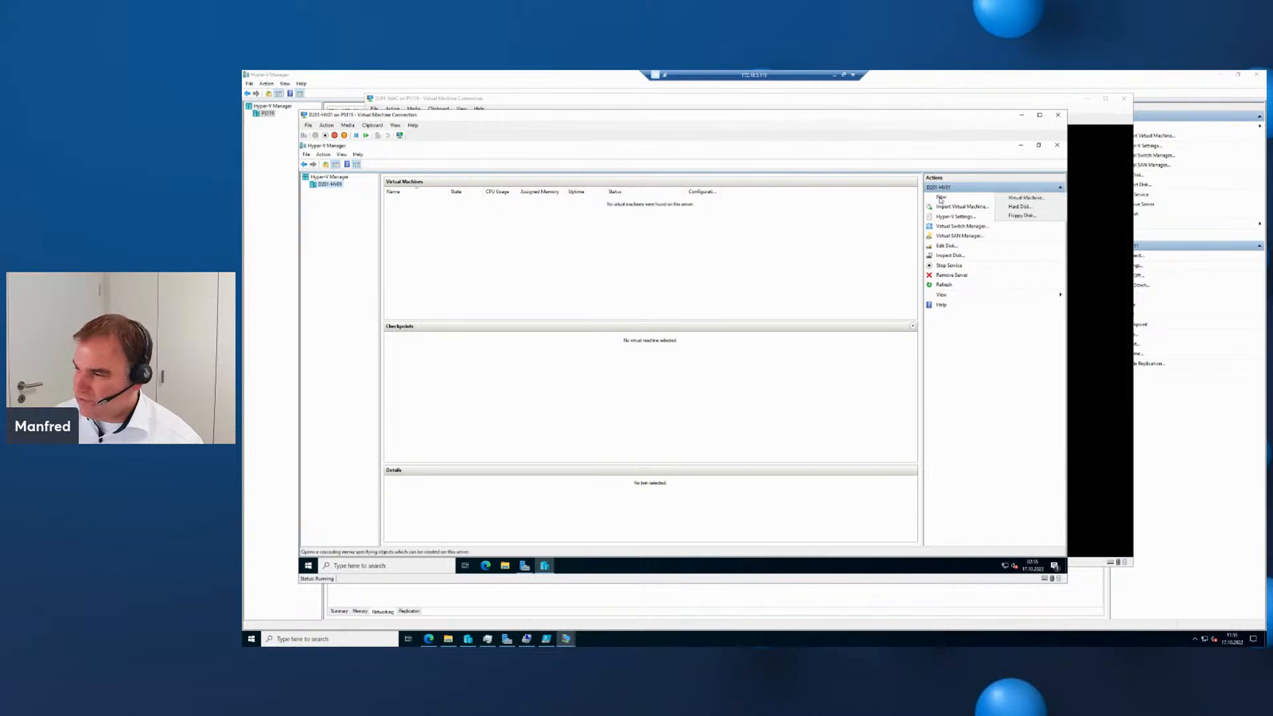
pyautogui.click(1048, 199)
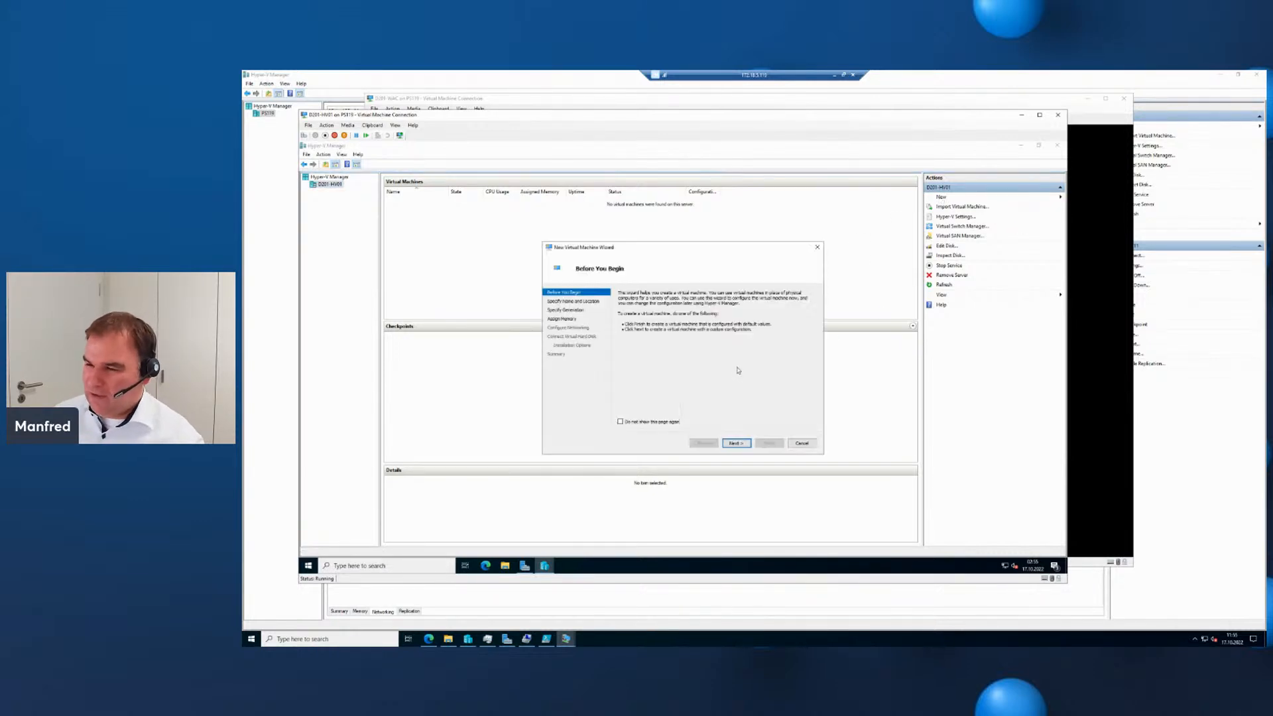
pyautogui.click(723, 442)
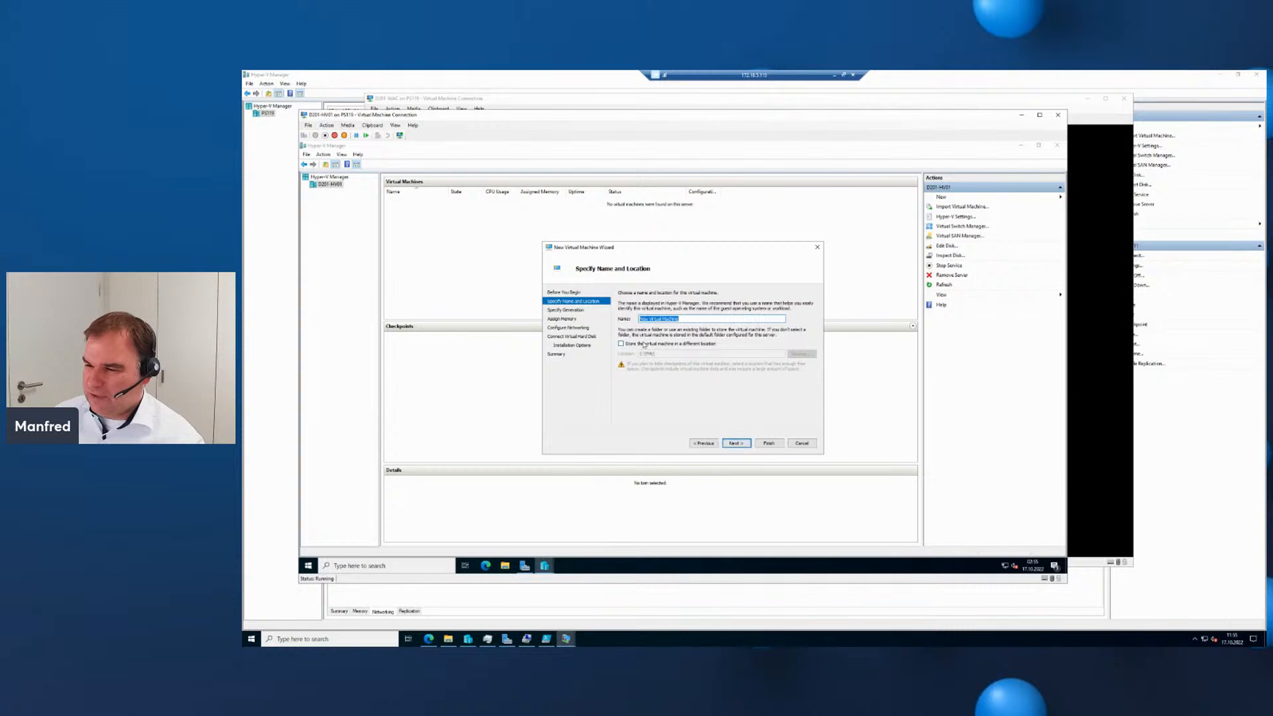
pyautogui.click(643, 344)
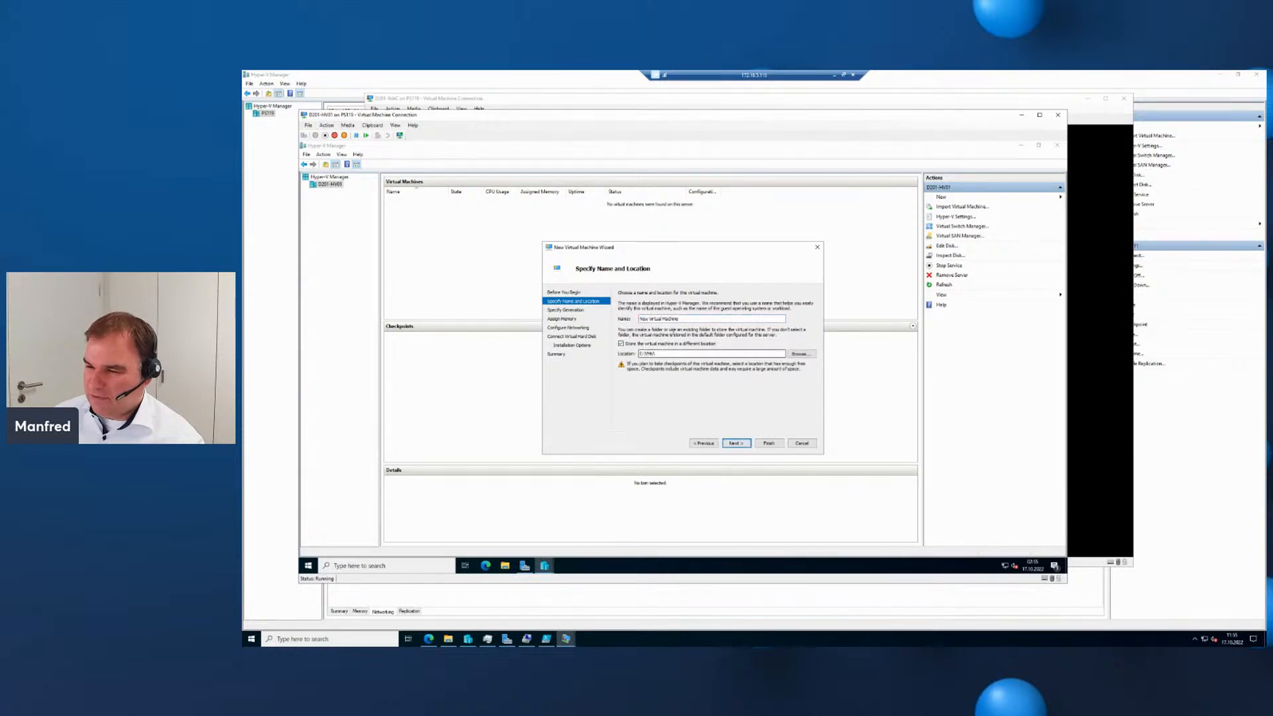
pyautogui.moveTo(679, 319); pyautogui.dragTo(635, 317)
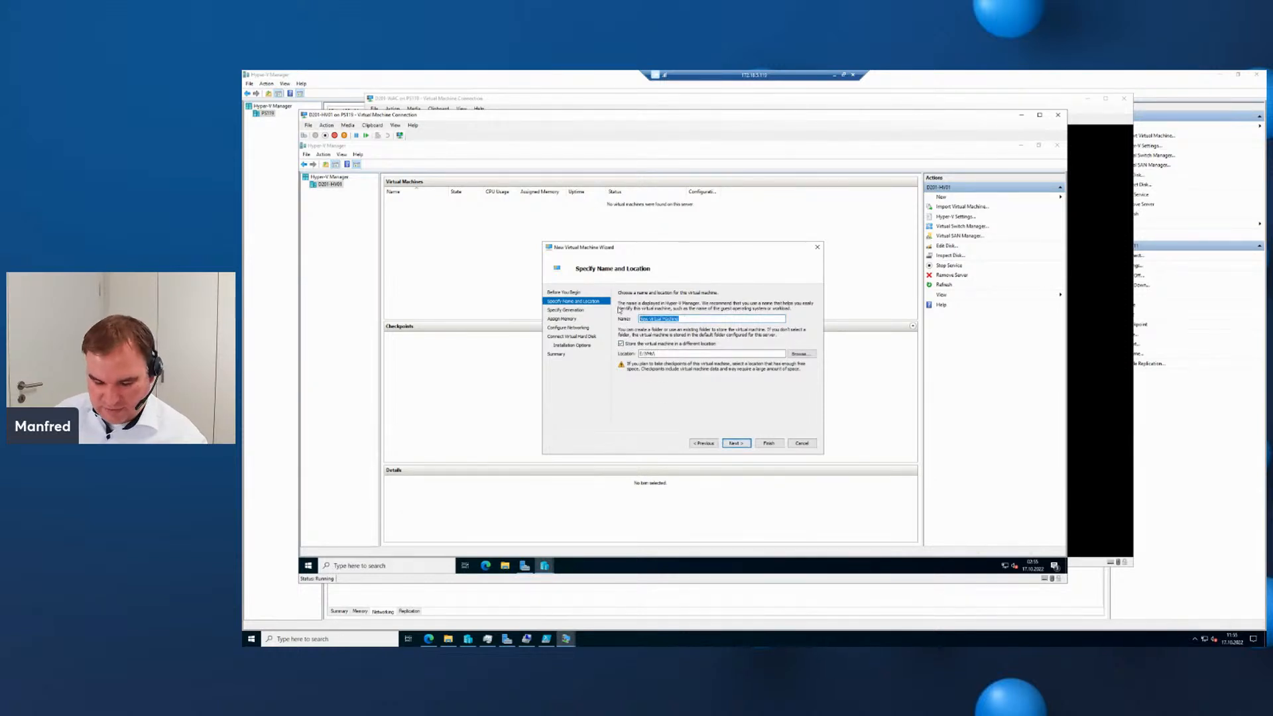
pyautogui.write('DC')
pyautogui.write('moVM')
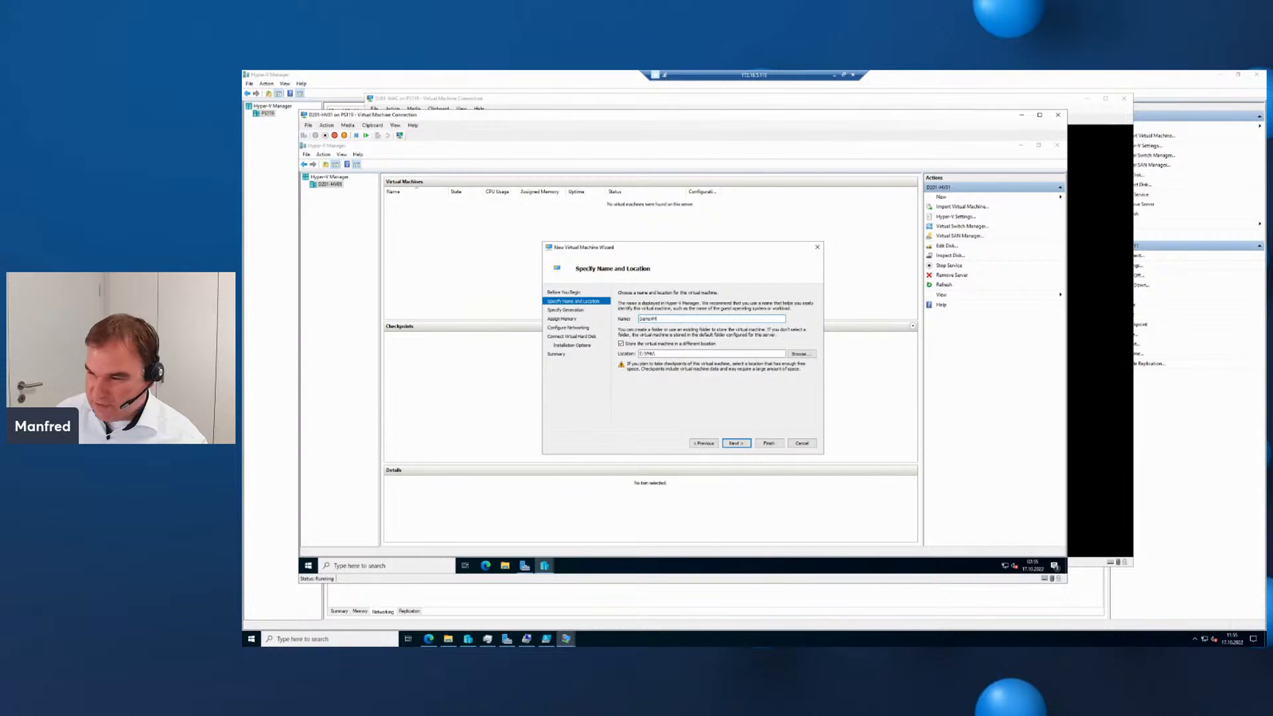
pyautogui.write('01')
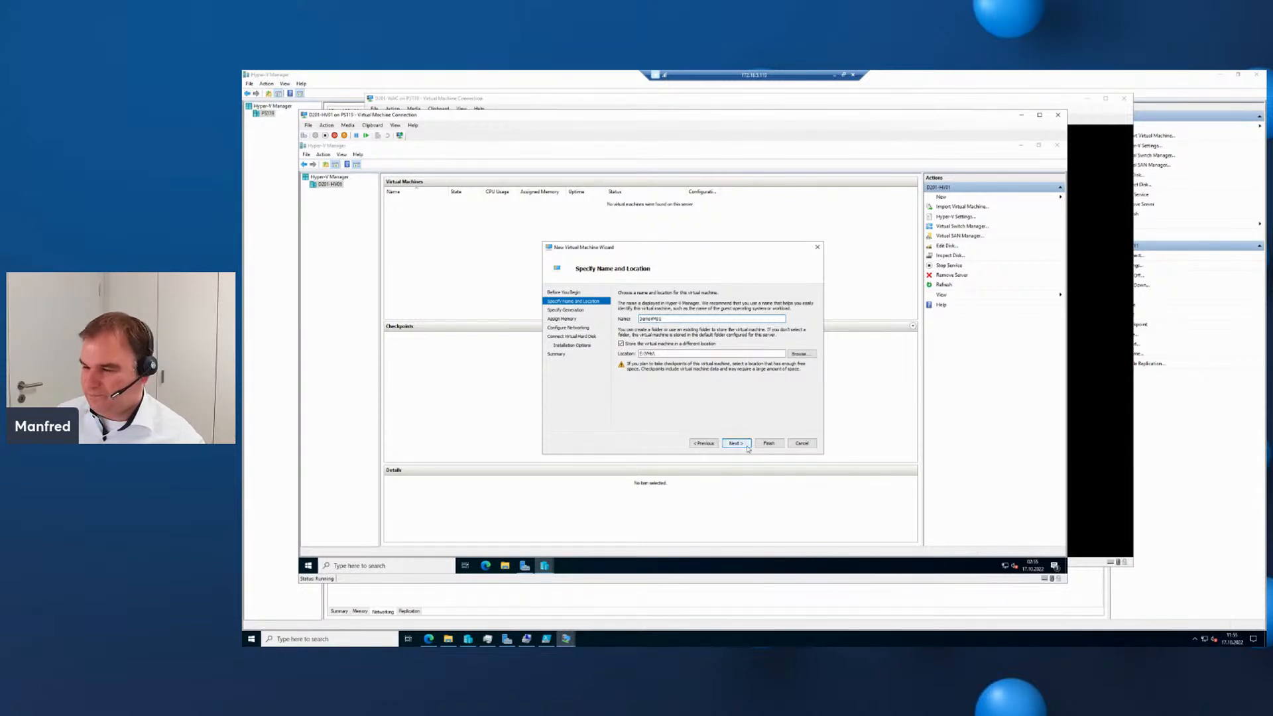
pyautogui.click(742, 443)
# Make the new virtual machine Generation 2 with 2048 MB of startup memory and Dynamic Memory enabled.
pyautogui.click(635, 327)
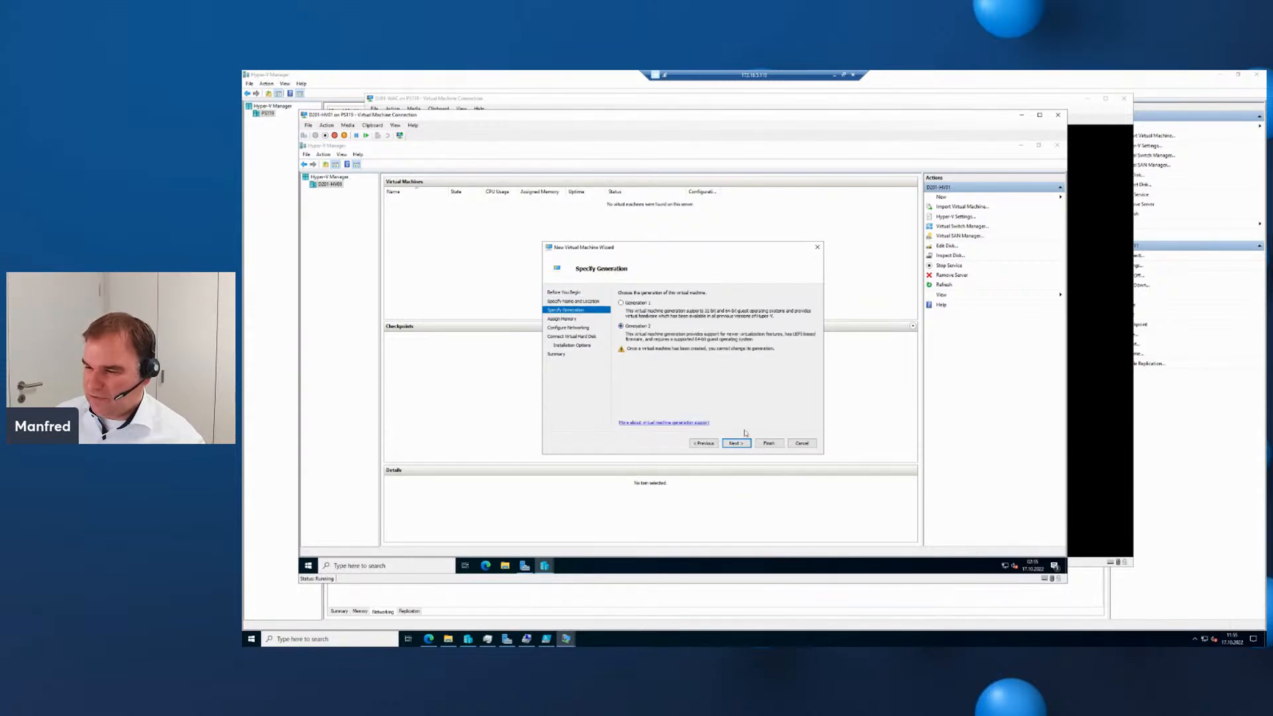
pyautogui.click(735, 444)
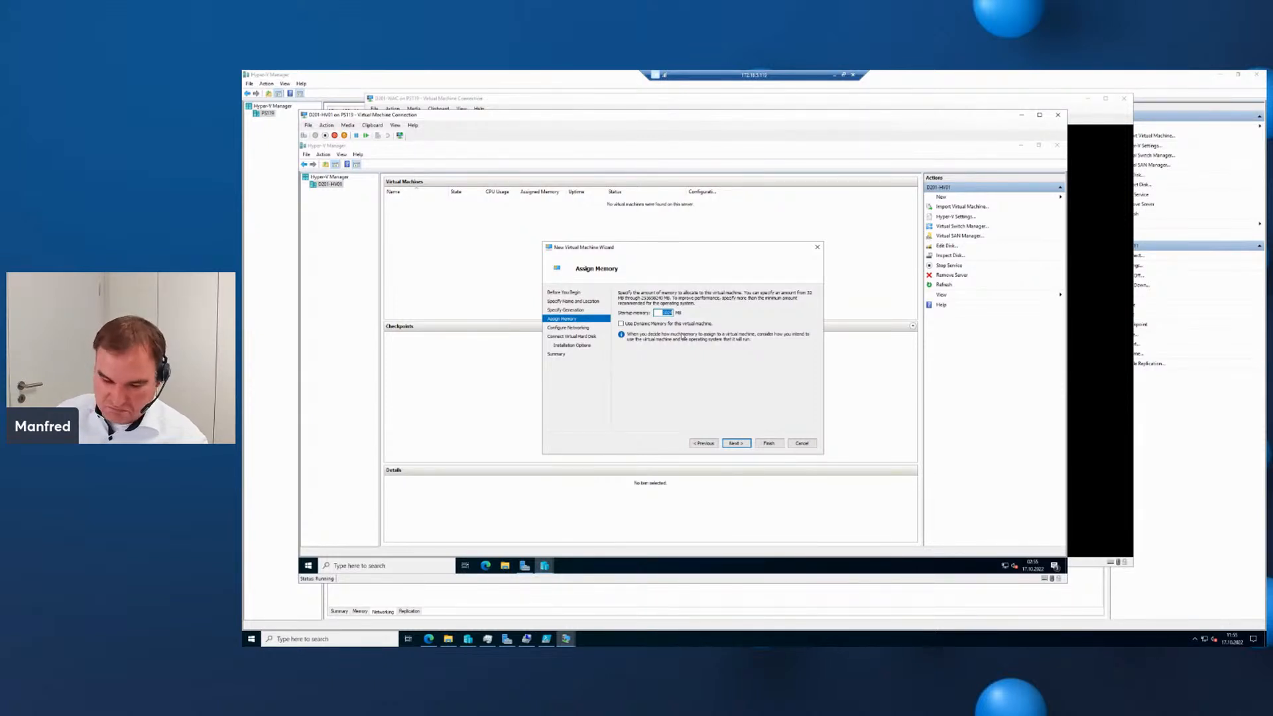
pyautogui.write('2048')
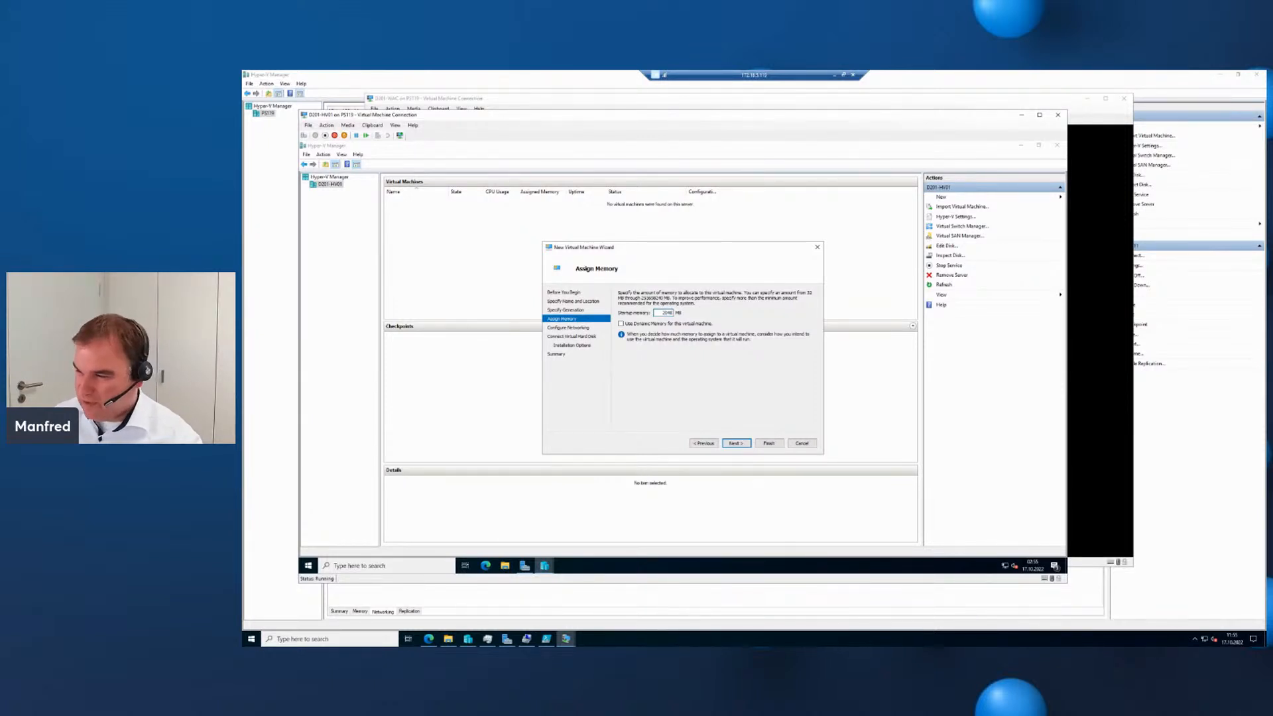
pyautogui.click(658, 324)
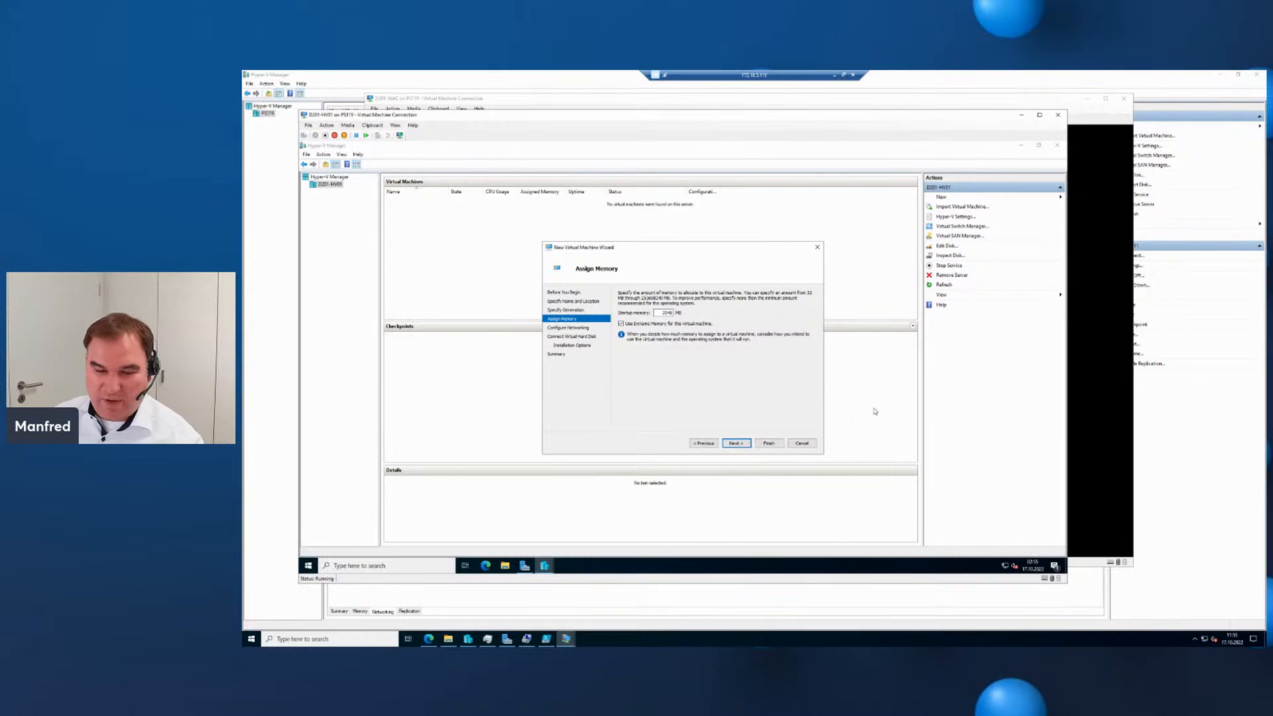
pyautogui.click(737, 443)
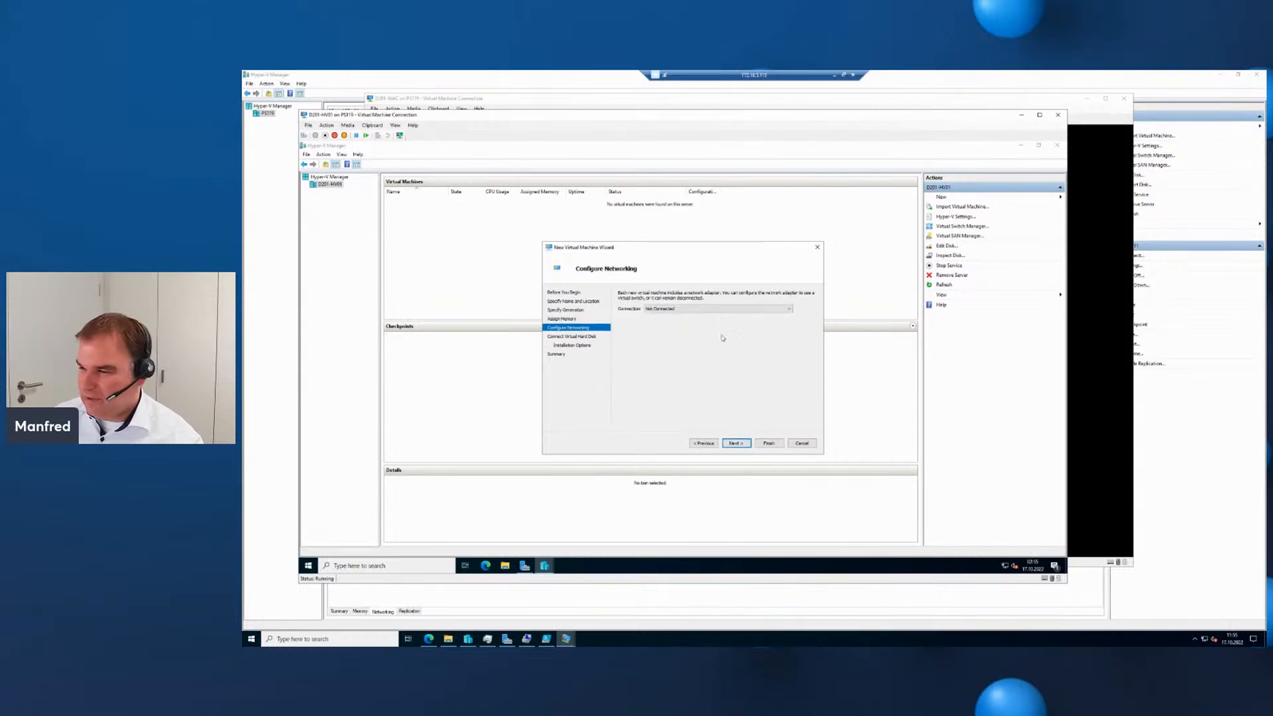
# Connect the new virtual machine to the Public switch and accept the default new virtual hard disk.
pyautogui.click(725, 310)
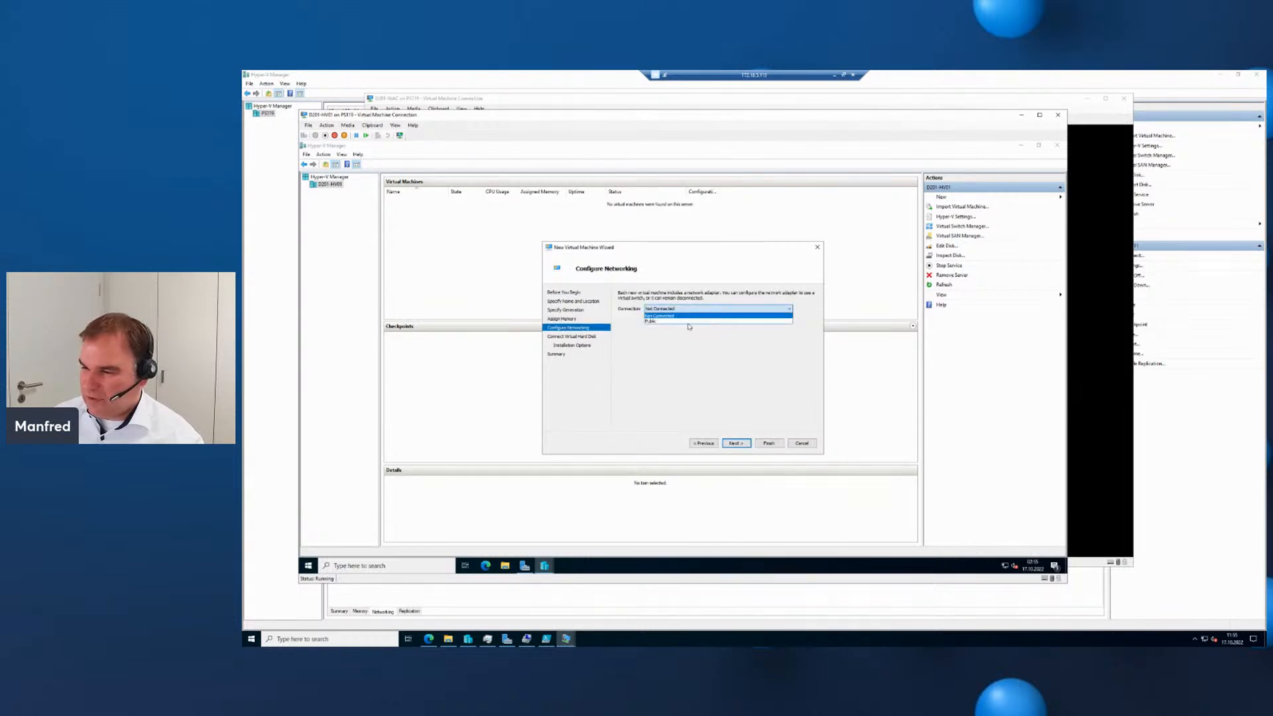
pyautogui.click(689, 320)
pyautogui.click(737, 443)
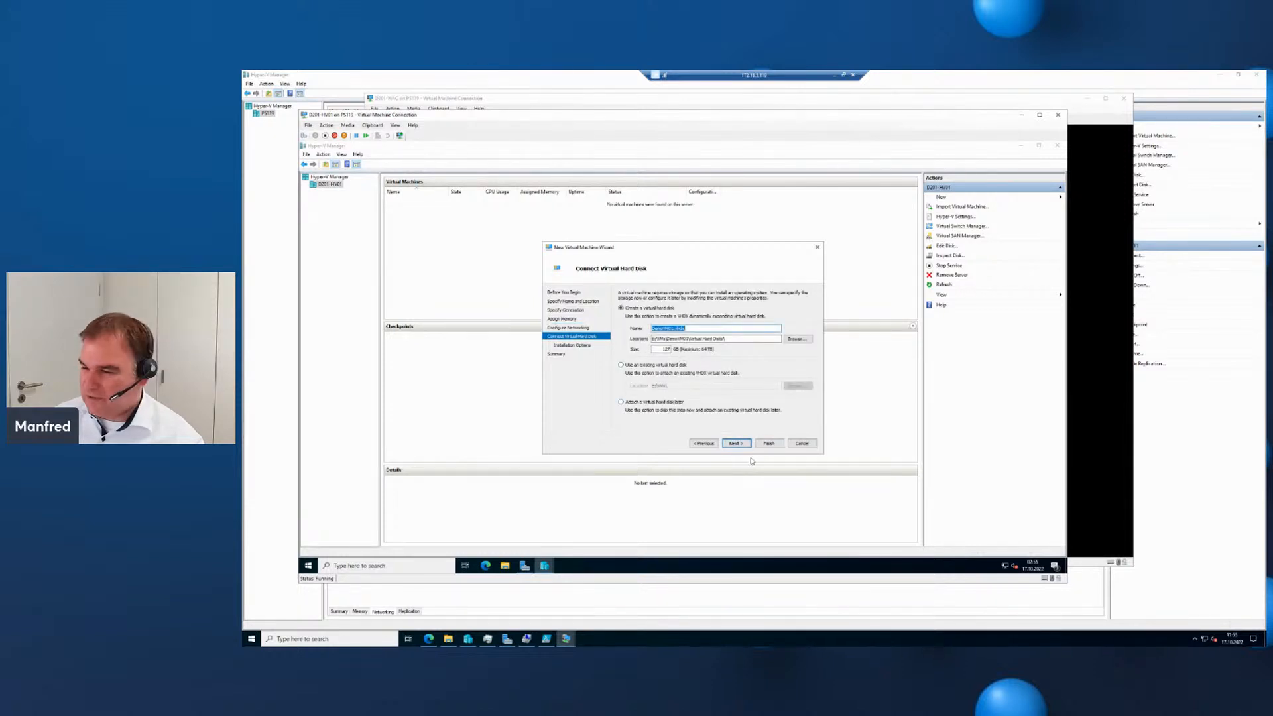
pyautogui.click(738, 443)
# Choose installation from the Windows Server 2022 updated March 2022 ISO in the Sources folder and finish creating the virtual machine.
pyautogui.click(621, 319)
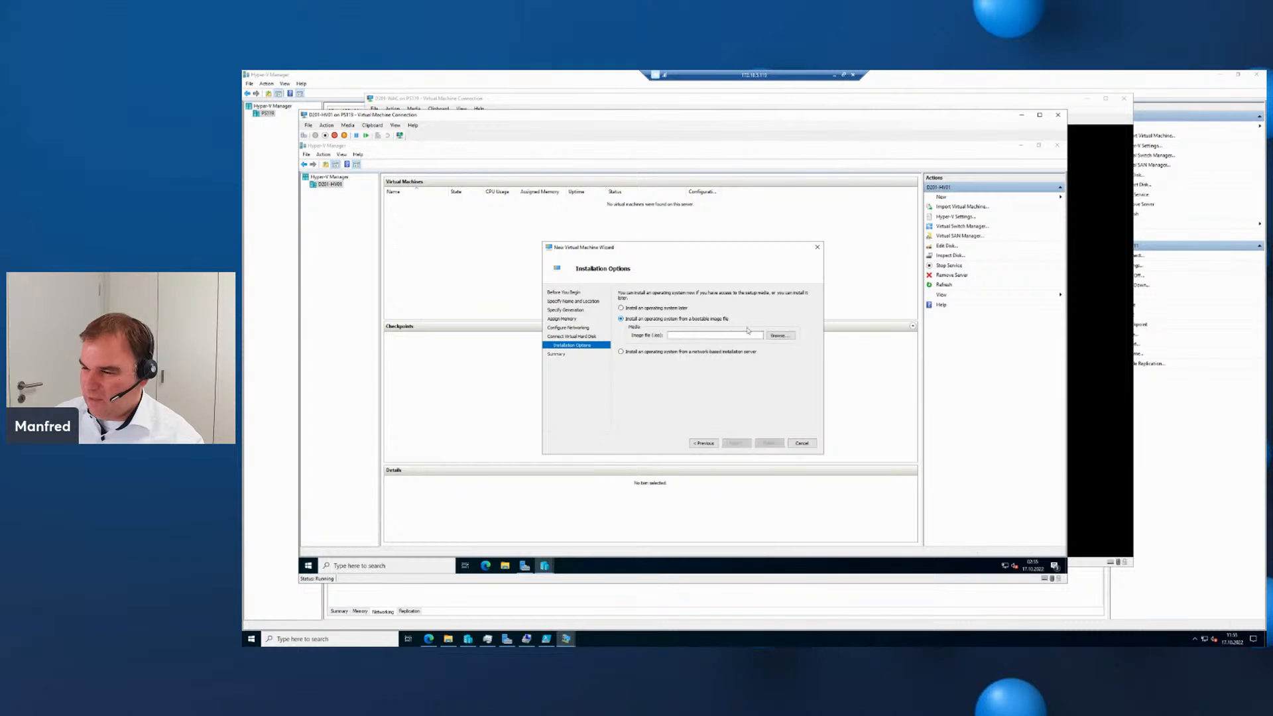
pyautogui.click(777, 335)
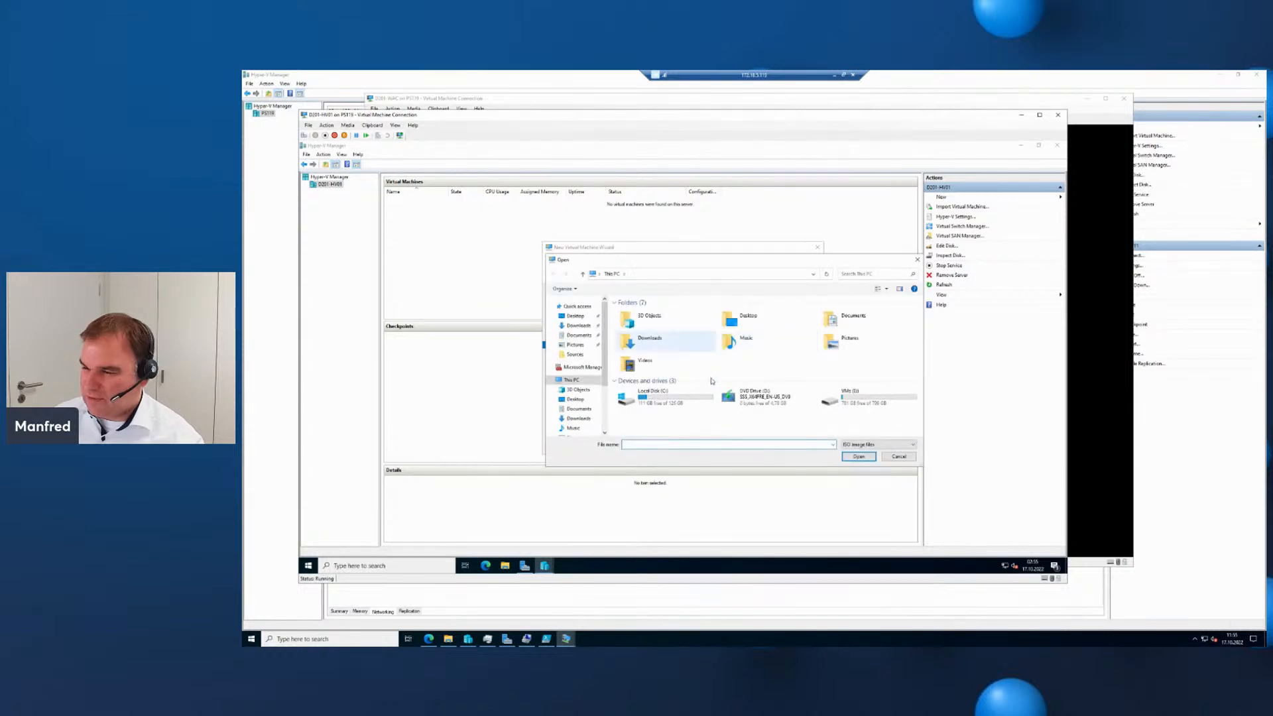
pyautogui.click(860, 394)
pyautogui.doubleClick(859, 393)
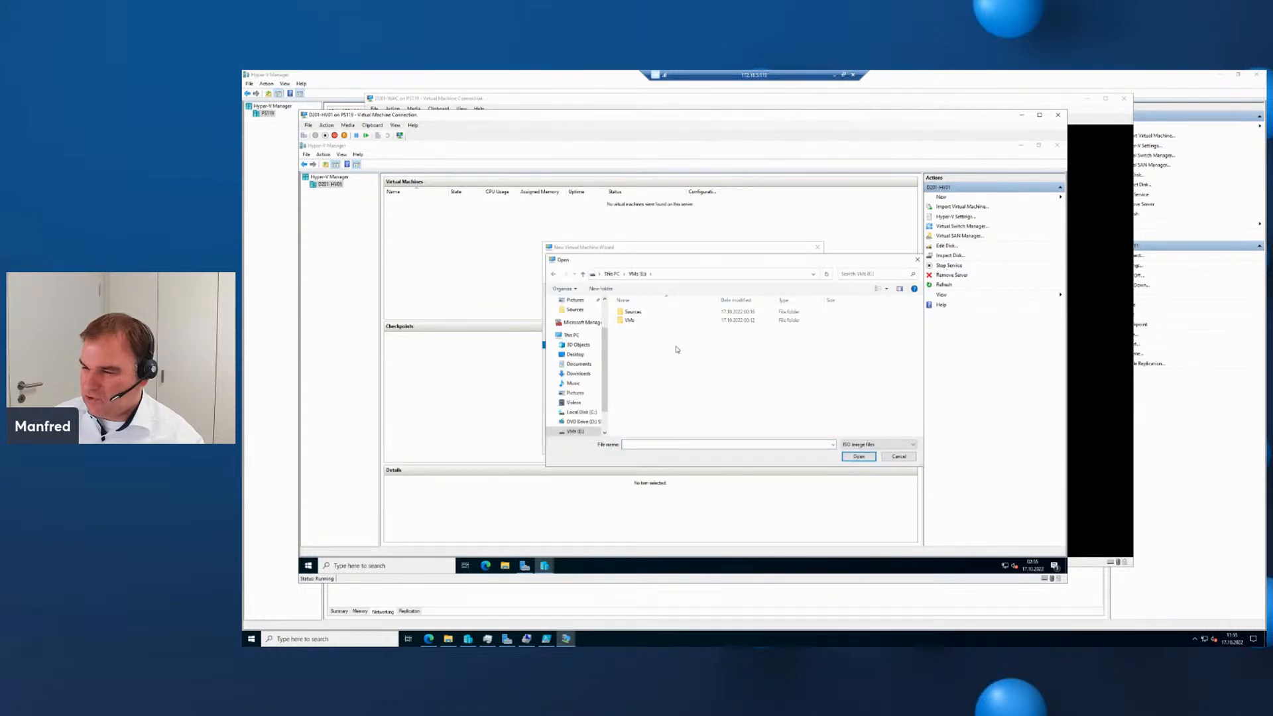
pyautogui.doubleClick(641, 319)
pyautogui.click(646, 320)
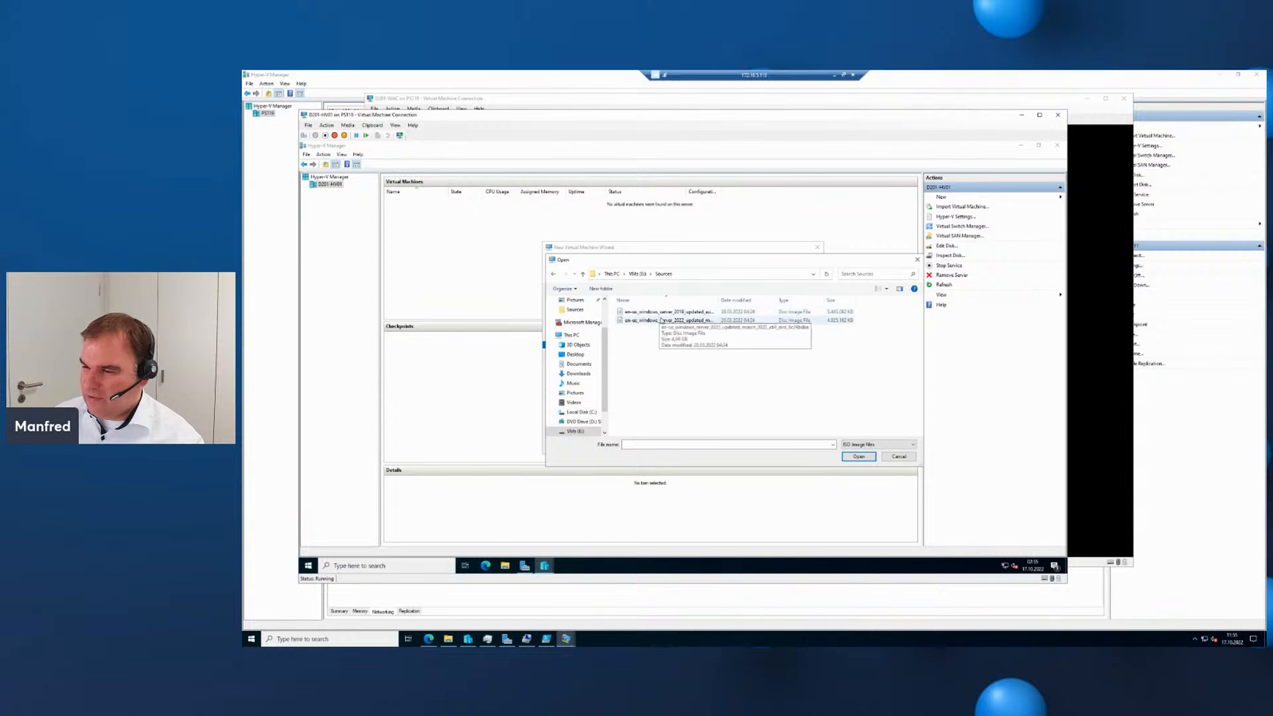
pyautogui.doubleClick(719, 301)
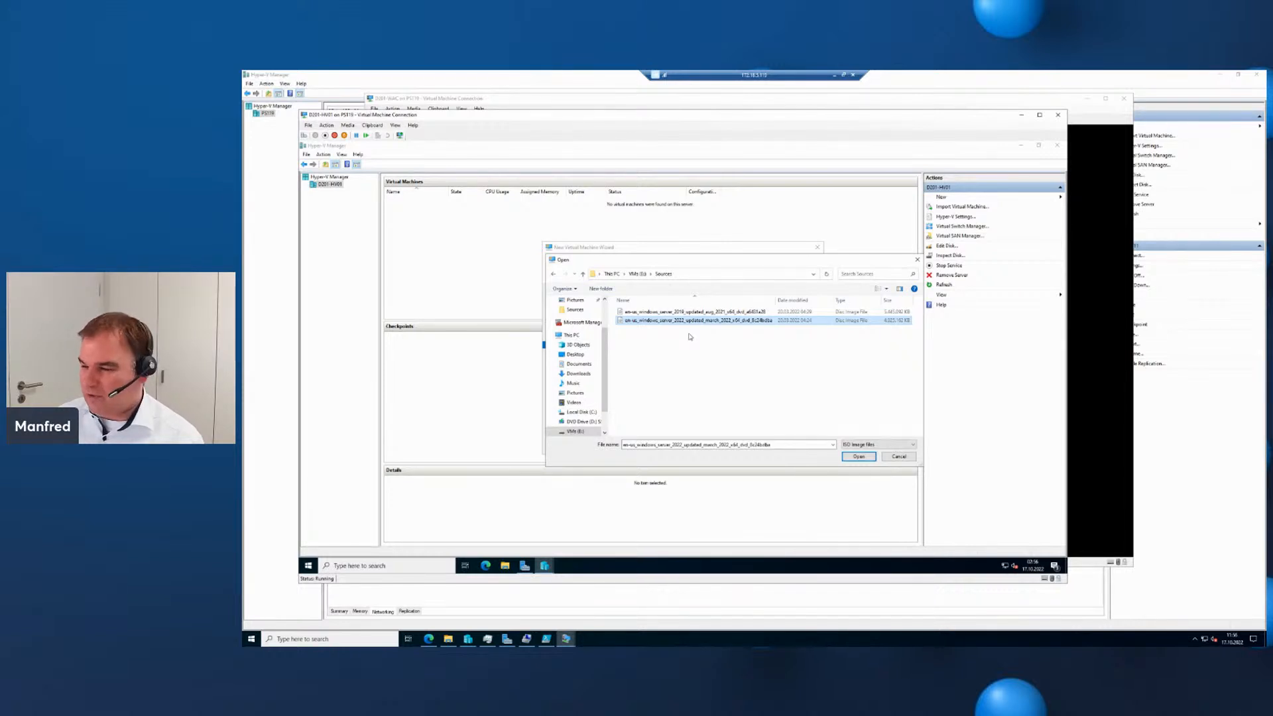
pyautogui.click(858, 456)
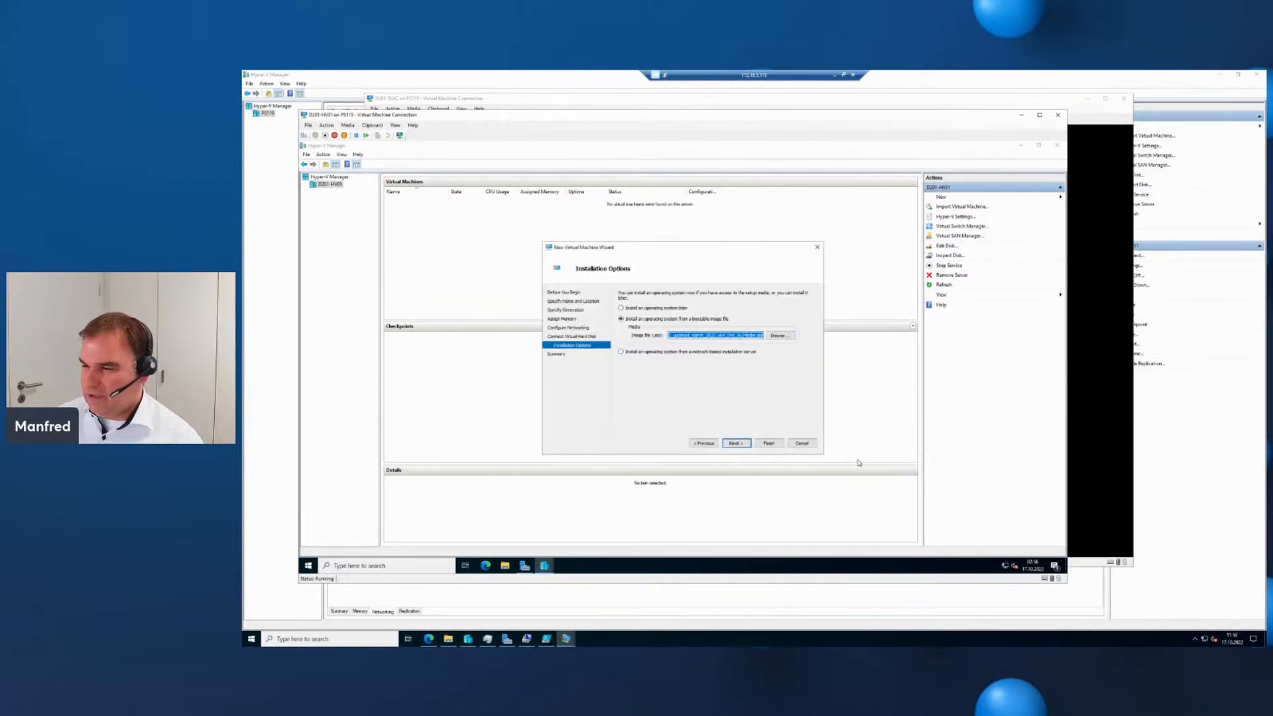
pyautogui.click(768, 444)
pyautogui.click(768, 444)
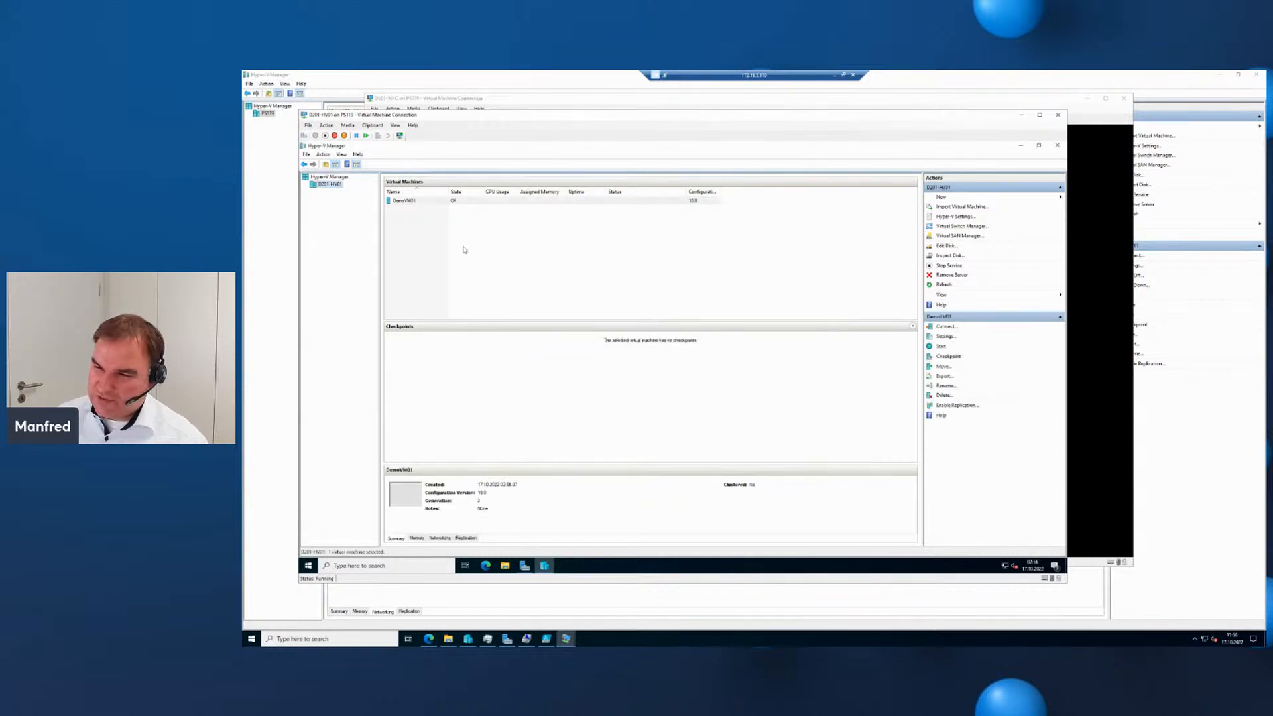
# Set the number of virtual processors of DemoVM01 to 4.
pyautogui.rightClick(434, 203)
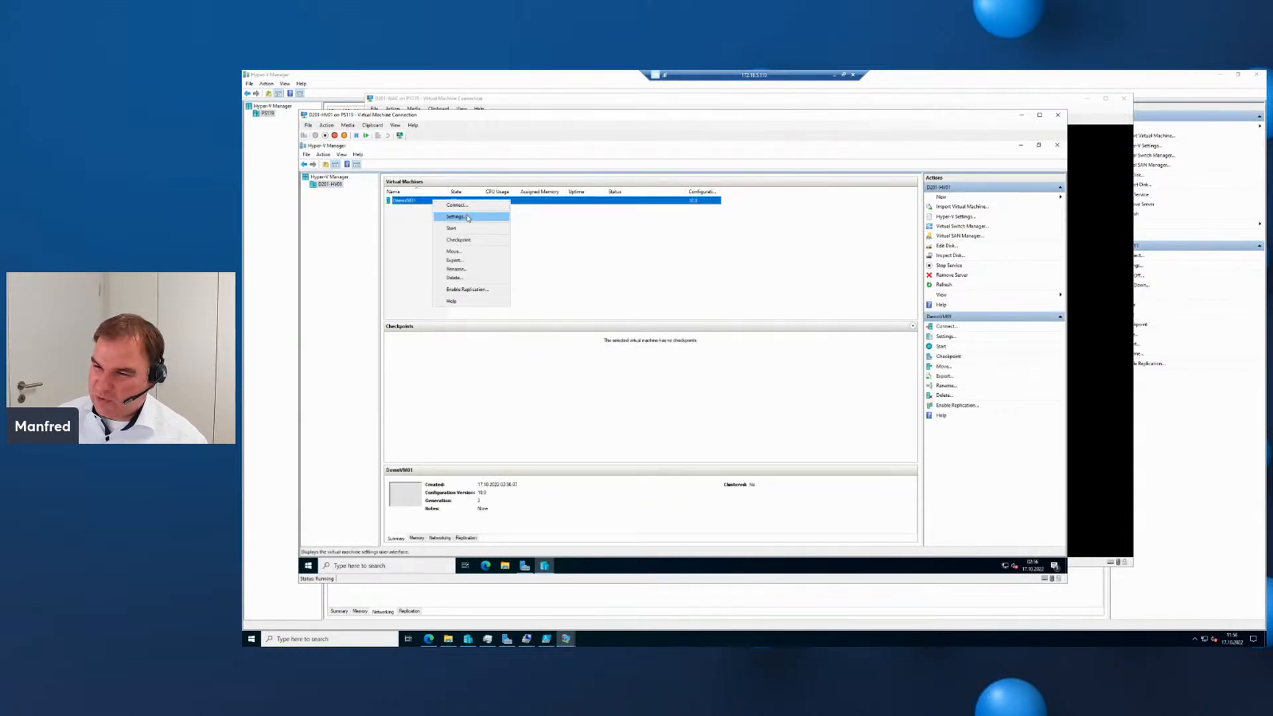
pyautogui.click(468, 218)
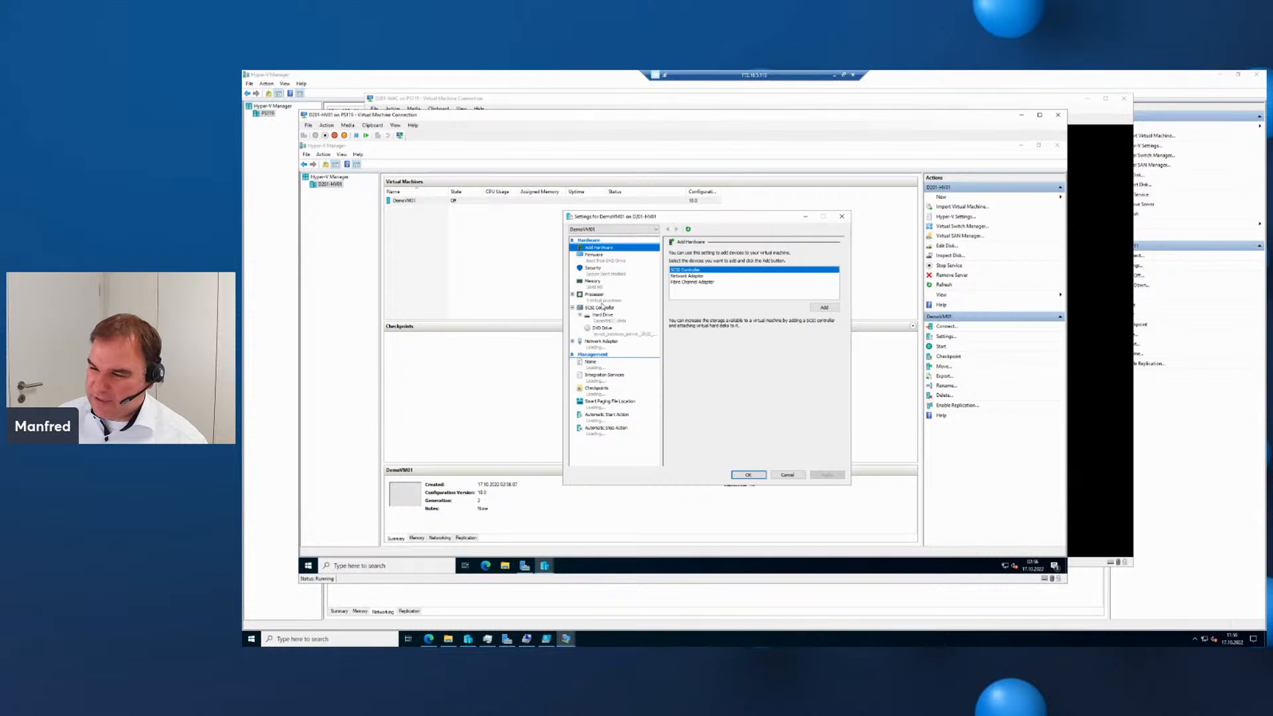
pyautogui.click(604, 297)
pyautogui.click(760, 265)
pyautogui.click(759, 265)
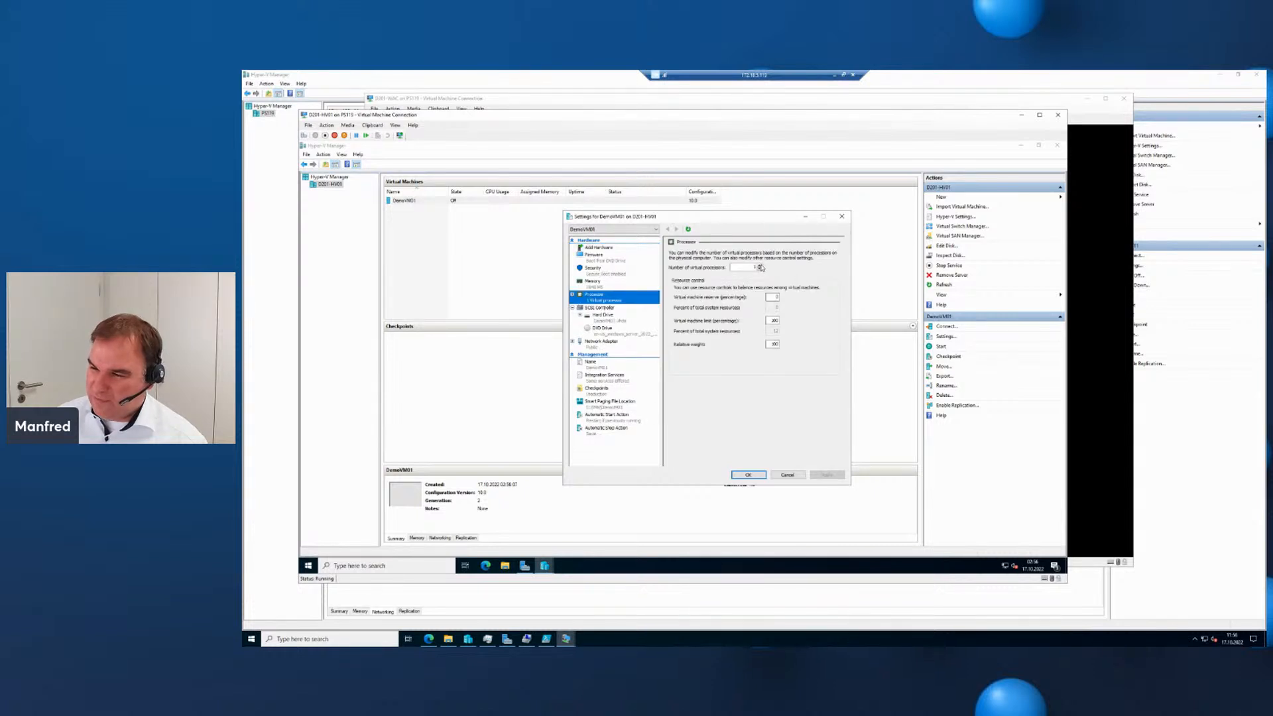
pyautogui.click(760, 265)
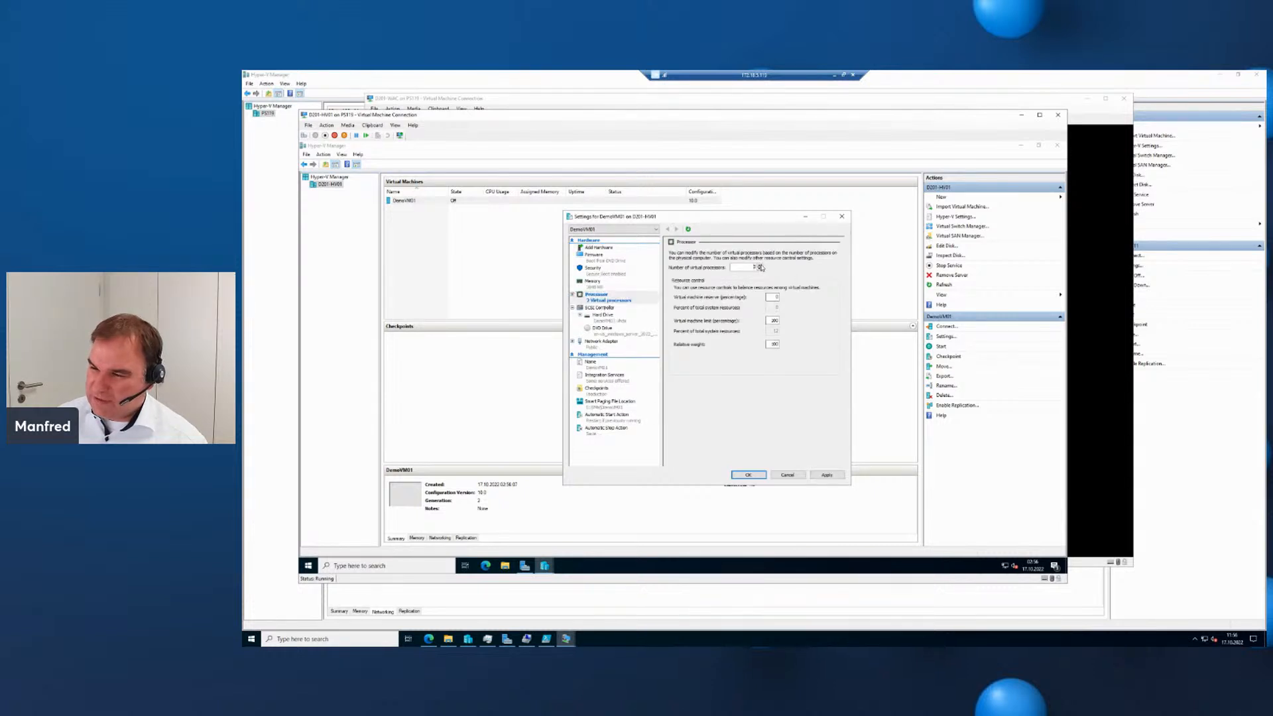
# Set the automatic stop action of DemoVM01 to turn off the virtual machine and save the settings.
pyautogui.click(609, 430)
pyautogui.click(708, 290)
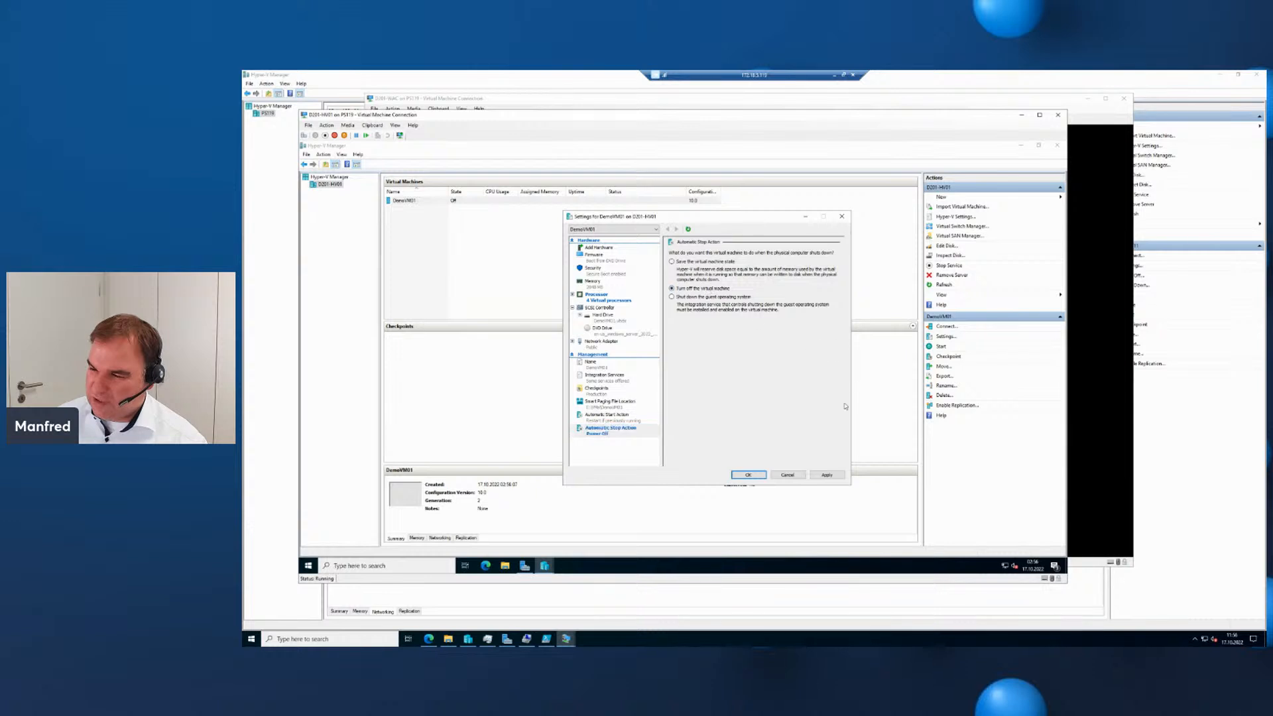
pyautogui.click(823, 476)
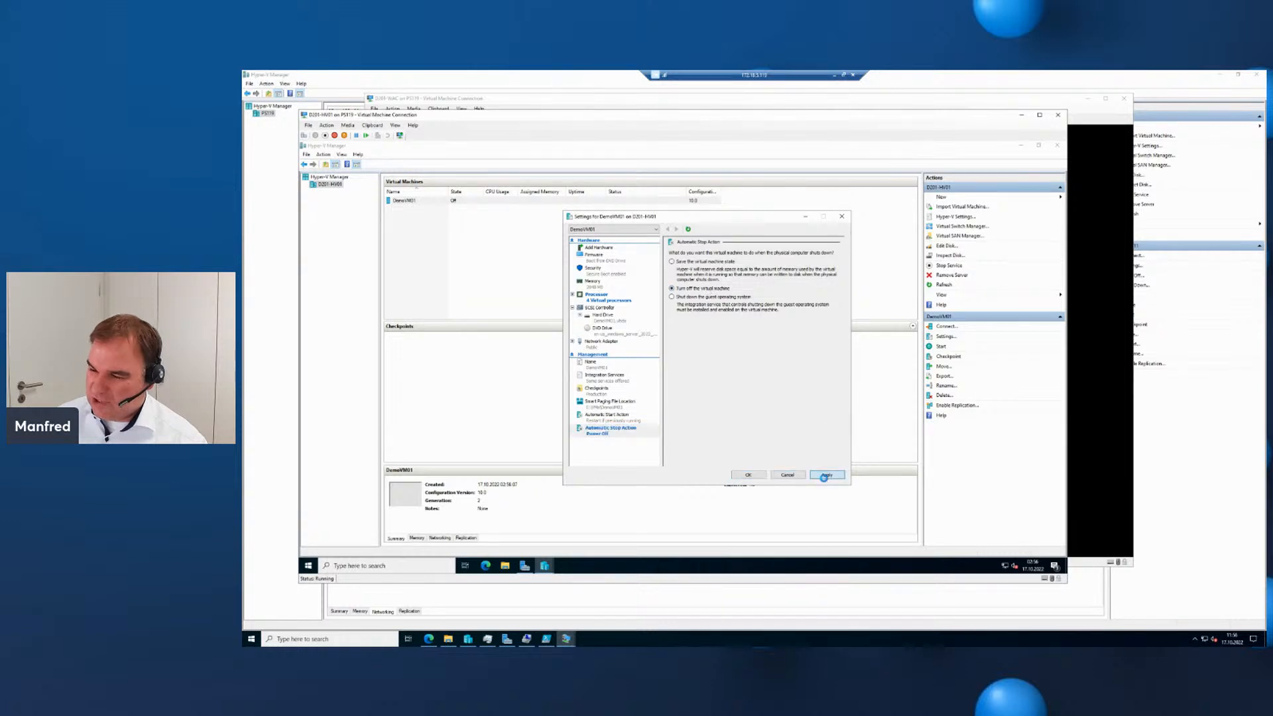
pyautogui.click(748, 475)
# Start DemoVM01, connect to its console and boot it from the installation DVD.
pyautogui.rightClick(422, 202)
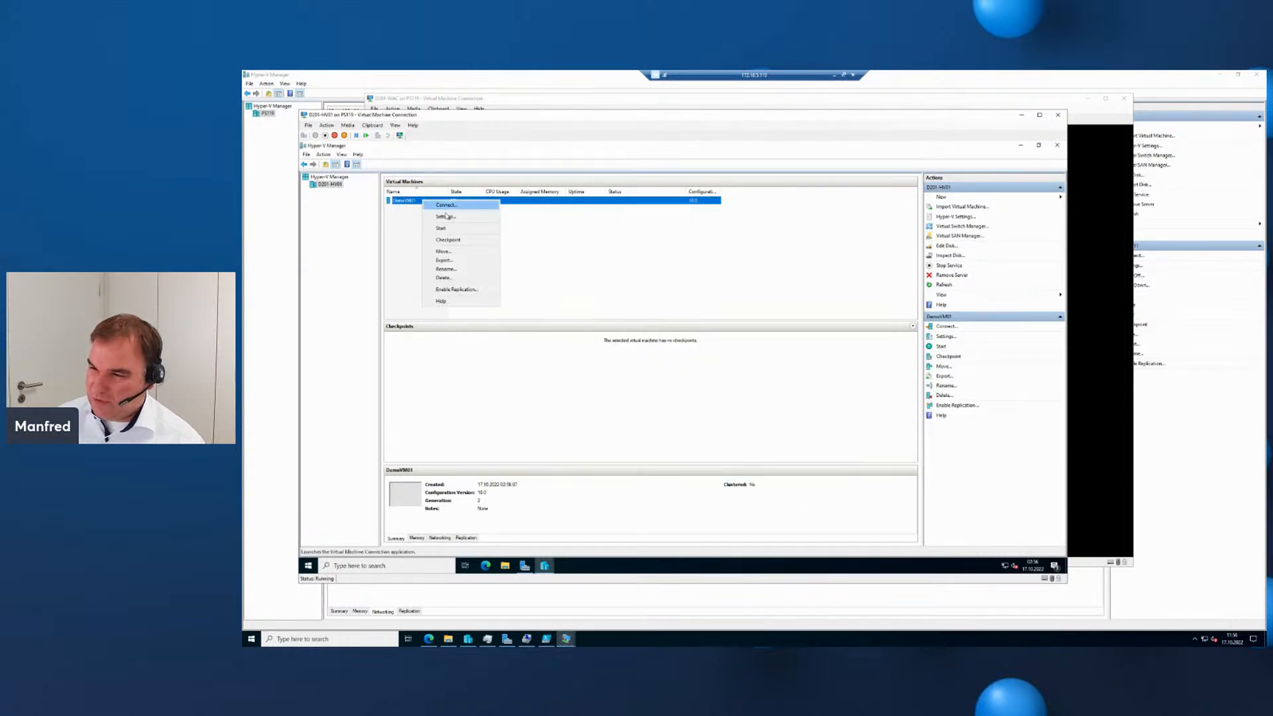
pyautogui.click(442, 228)
pyautogui.rightClick(450, 204)
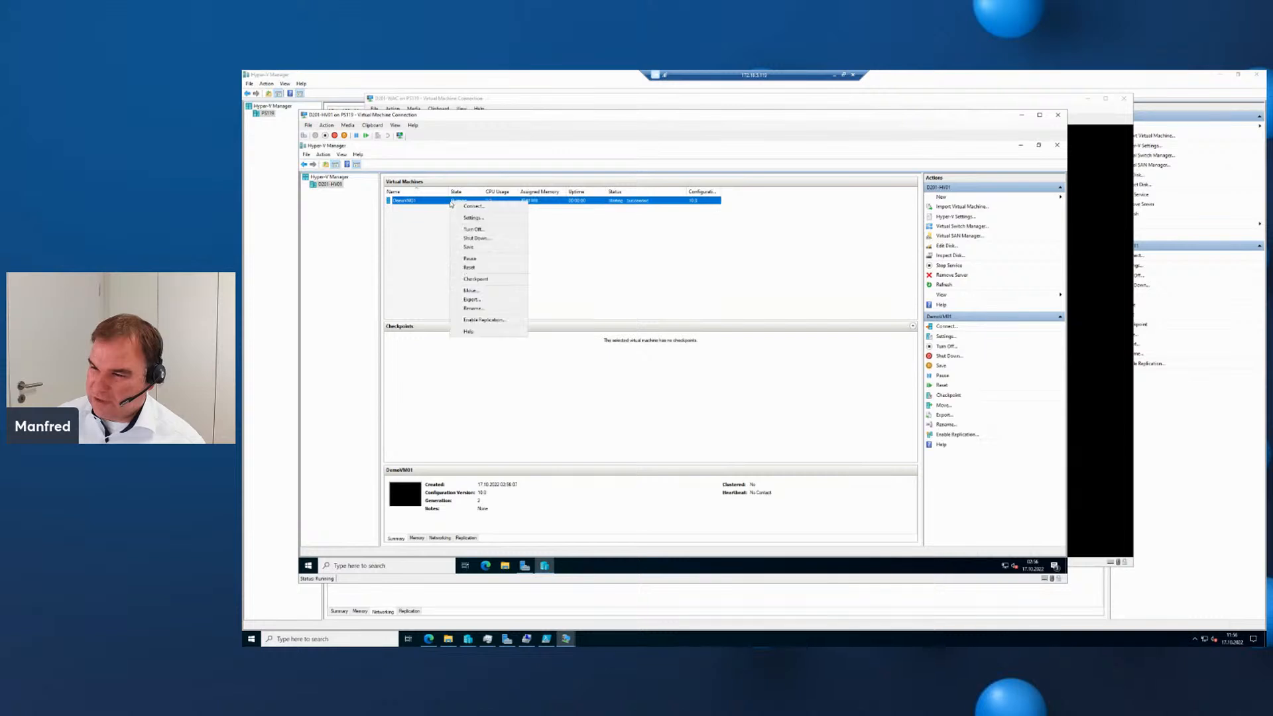
pyautogui.click(472, 207)
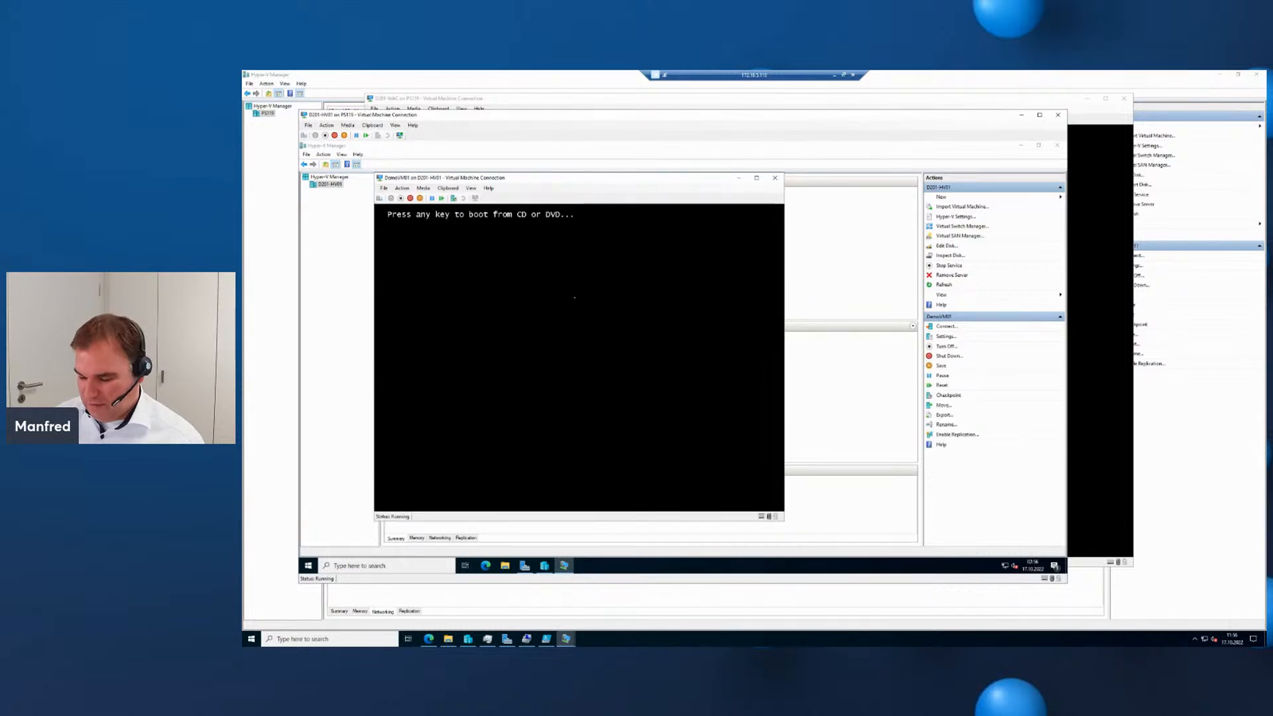
pyautogui.press('Return')
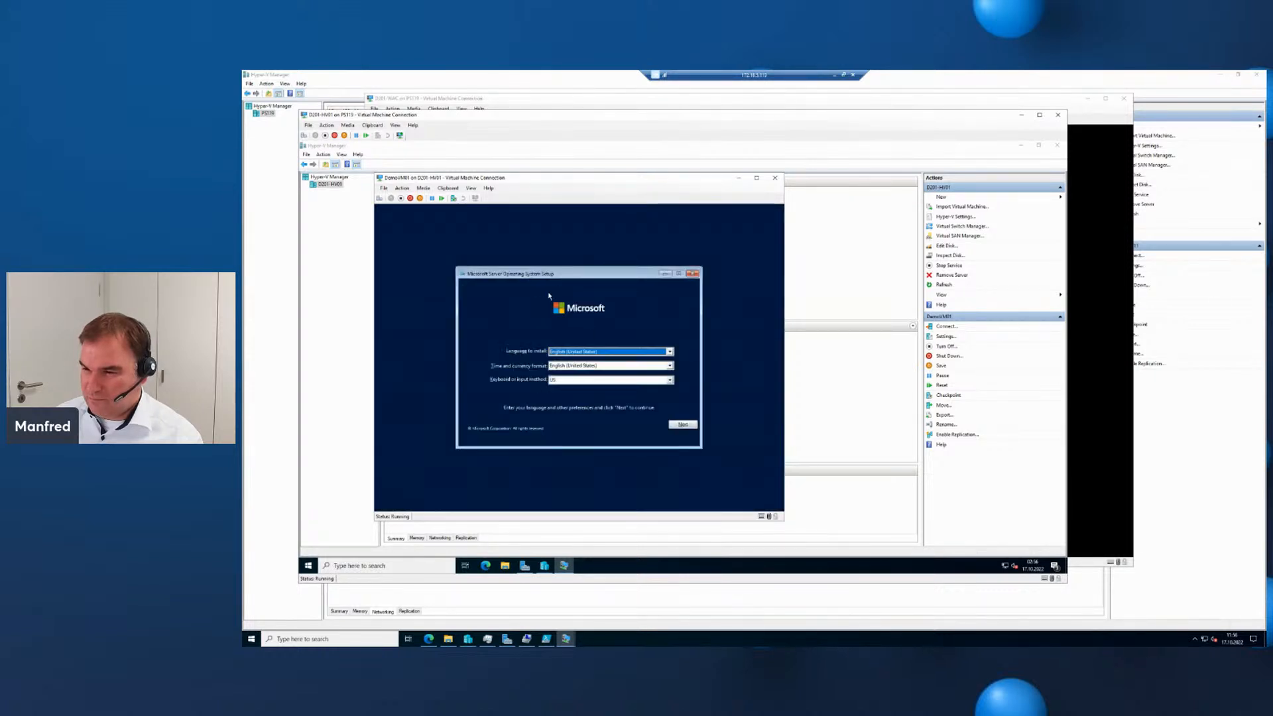
# Set the setup's time and currency format to German (Germany) and begin the operating system installation.
pyautogui.press('Tab')
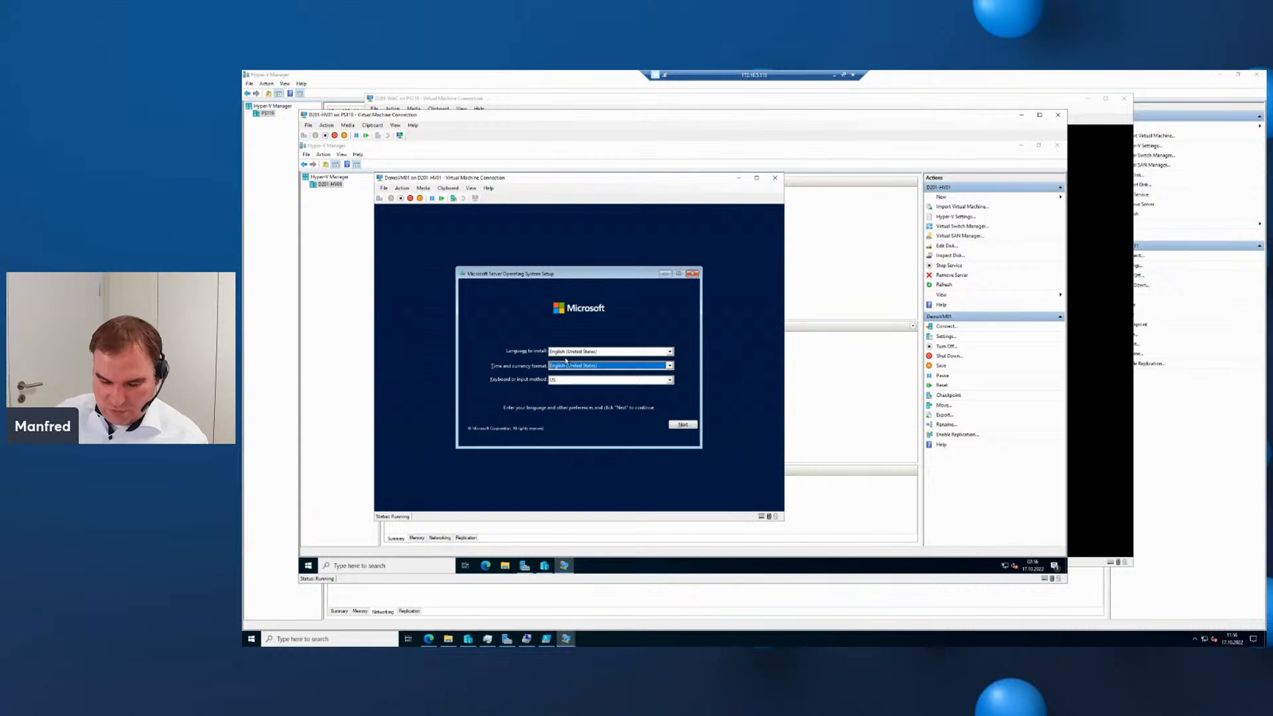
pyautogui.write('ger')
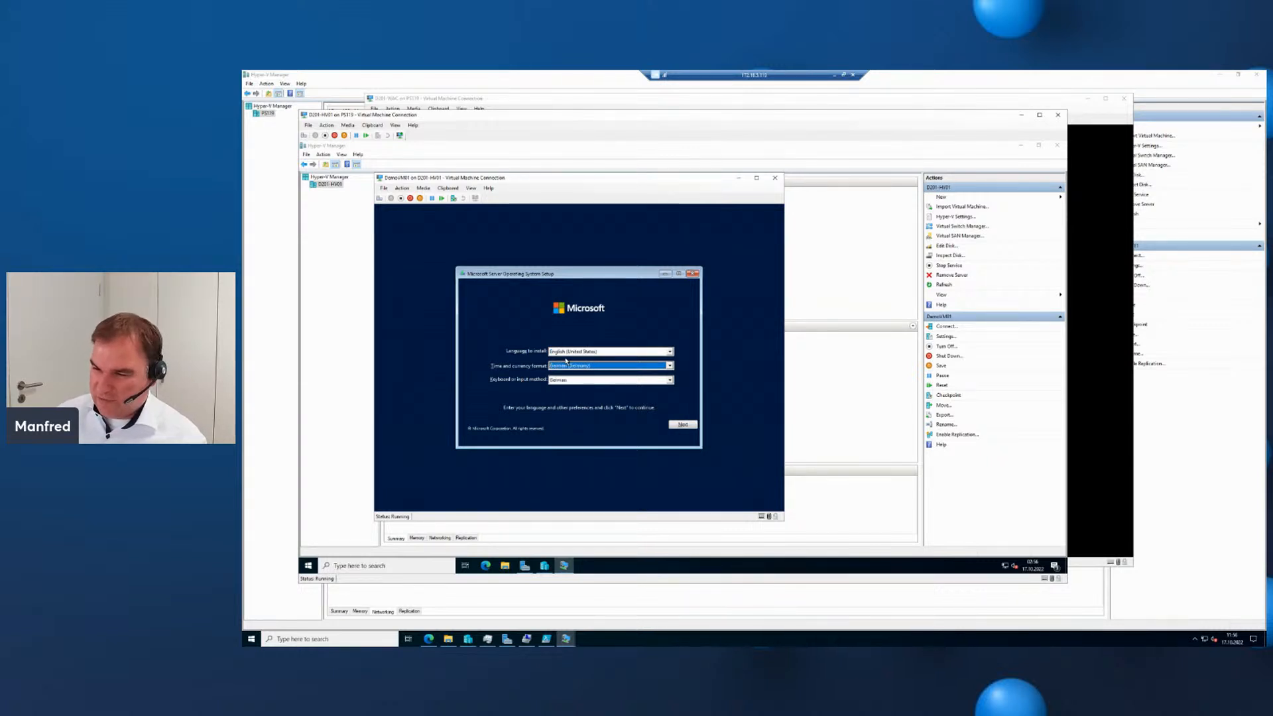
pyautogui.click(685, 424)
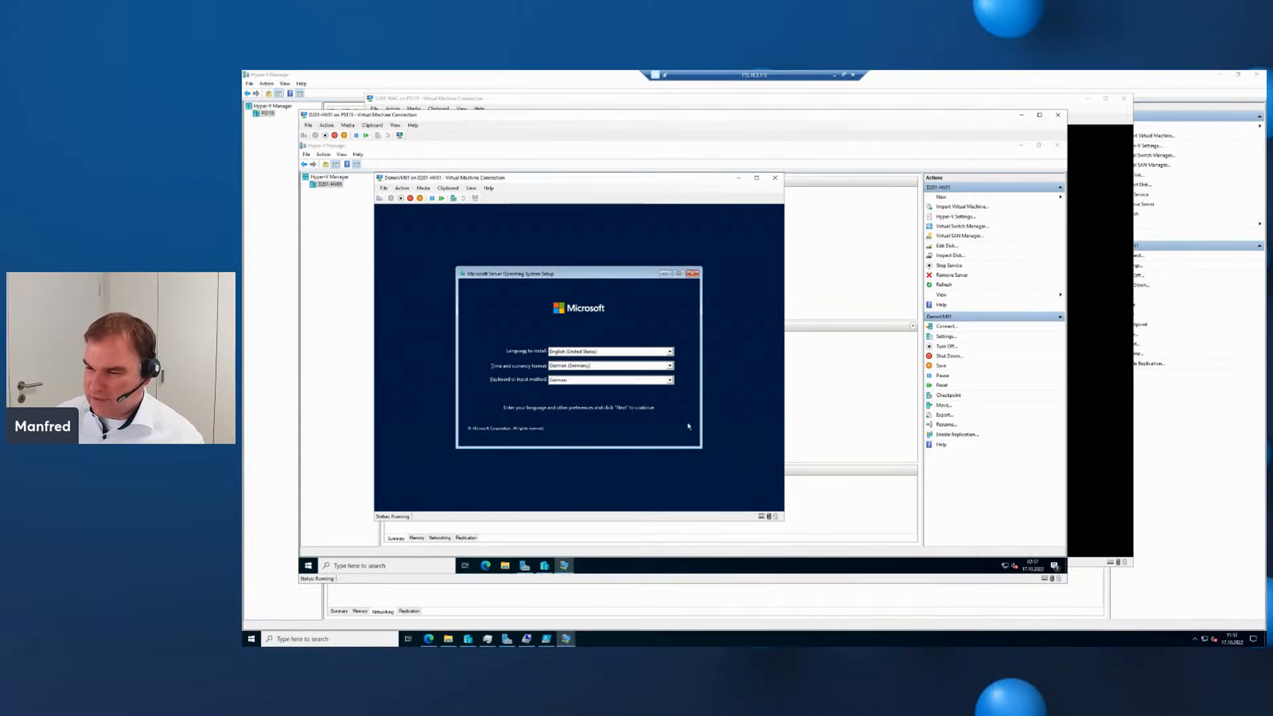
pyautogui.click(572, 362)
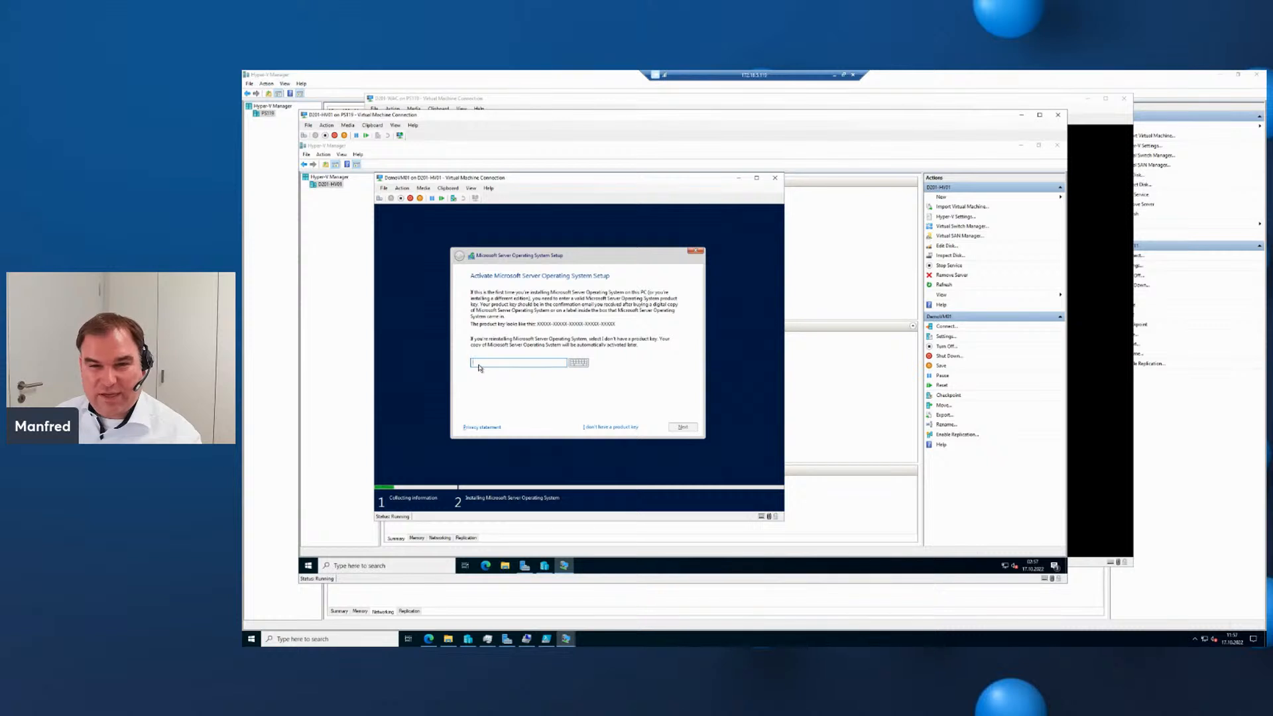
# Switch to the Edge browser and examine the AVMA keys listed for Windows Server 2022.
pyautogui.click(427, 640)
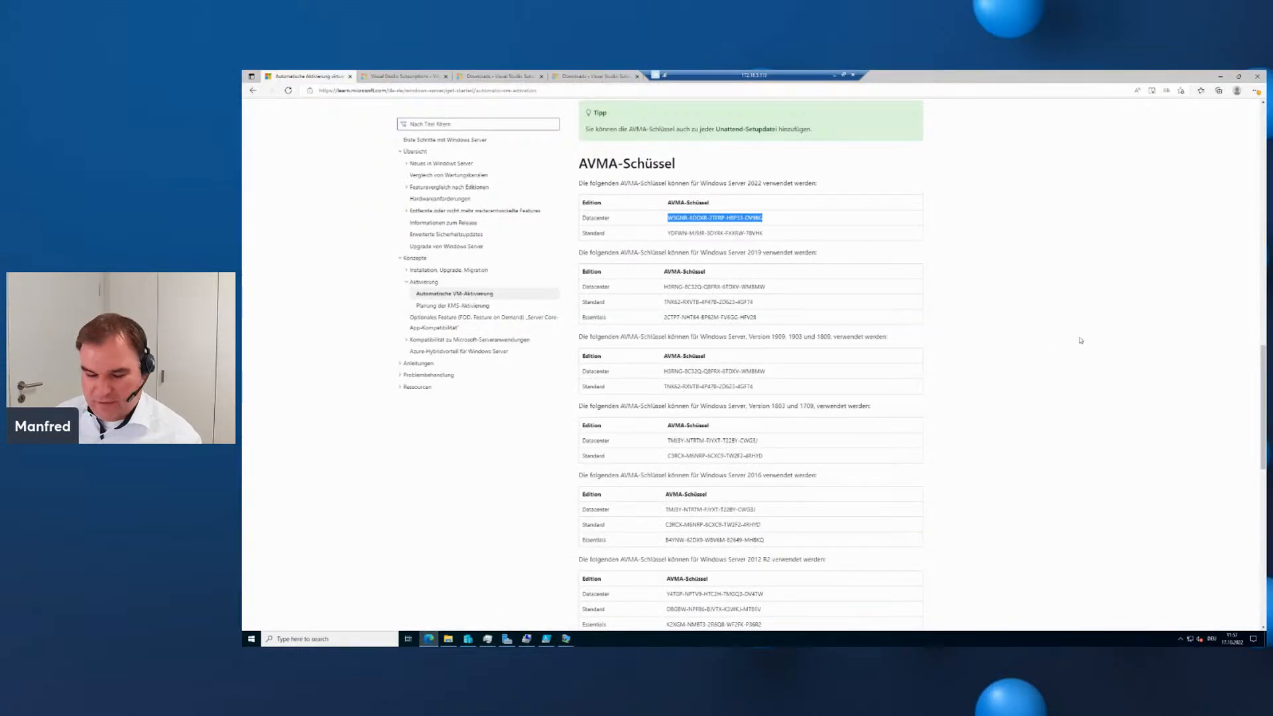
pyautogui.click(1079, 340)
pyautogui.hotkey('ctrl', '1')
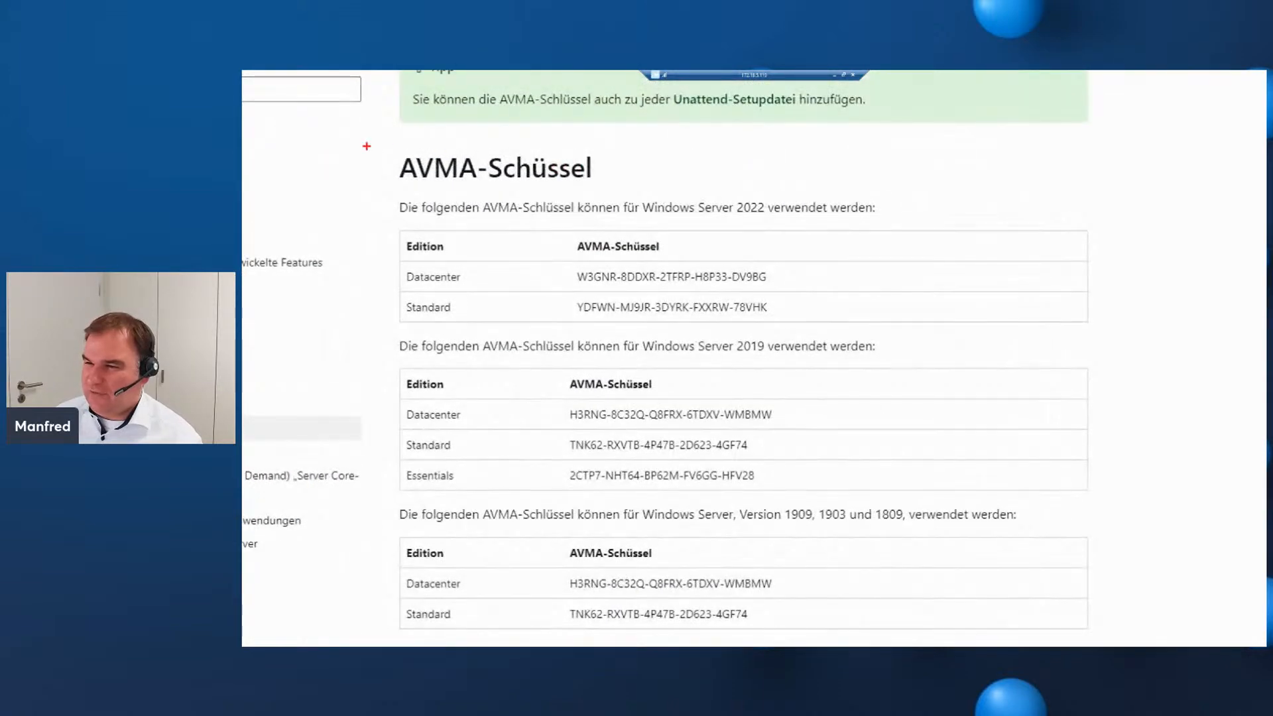
pyautogui.moveTo(362, 133)
pyautogui.mouseDown()
pyautogui.moveTo(583, 236)
pyautogui.moveTo(1033, 344)
pyautogui.mouseUp()
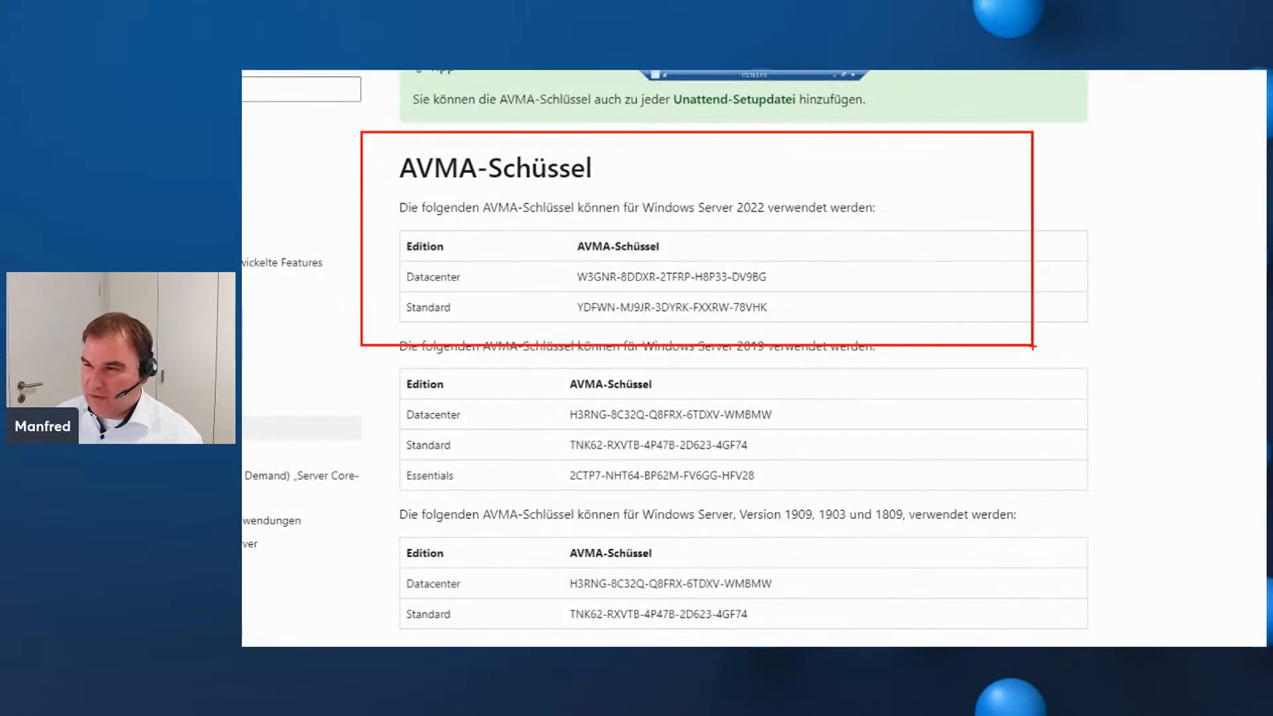
pyautogui.press('Escape')
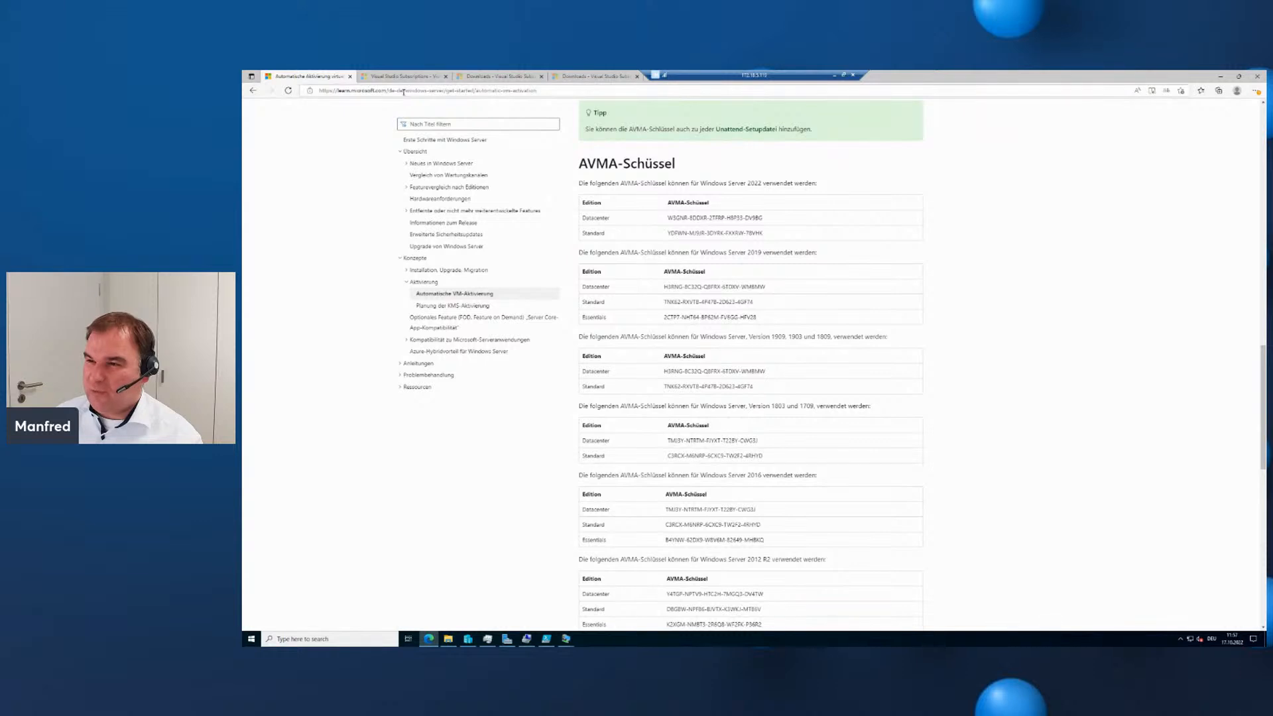
# Change the Microsoft Learn article's language to en-us and examine its AVMA key tables for the Windows Server versions.
pyautogui.moveTo(404, 91); pyautogui.dragTo(390, 93)
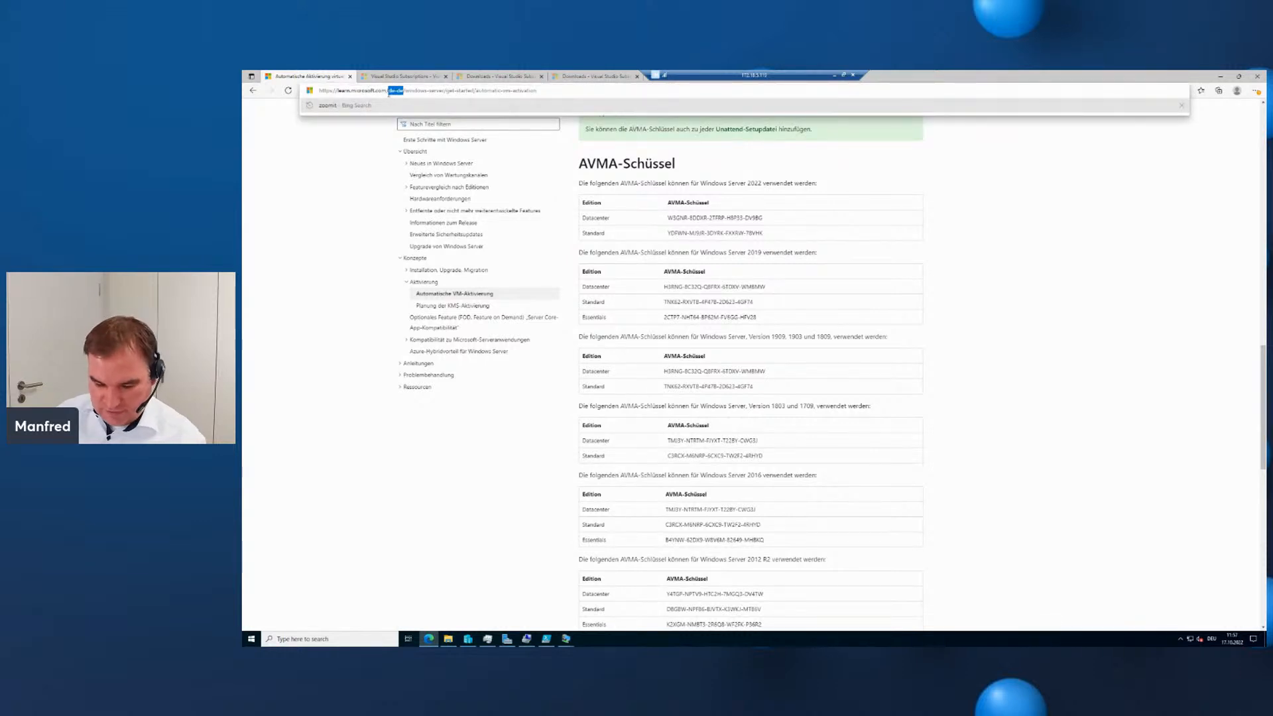
pyautogui.write('en-us')
pyautogui.press('Return')
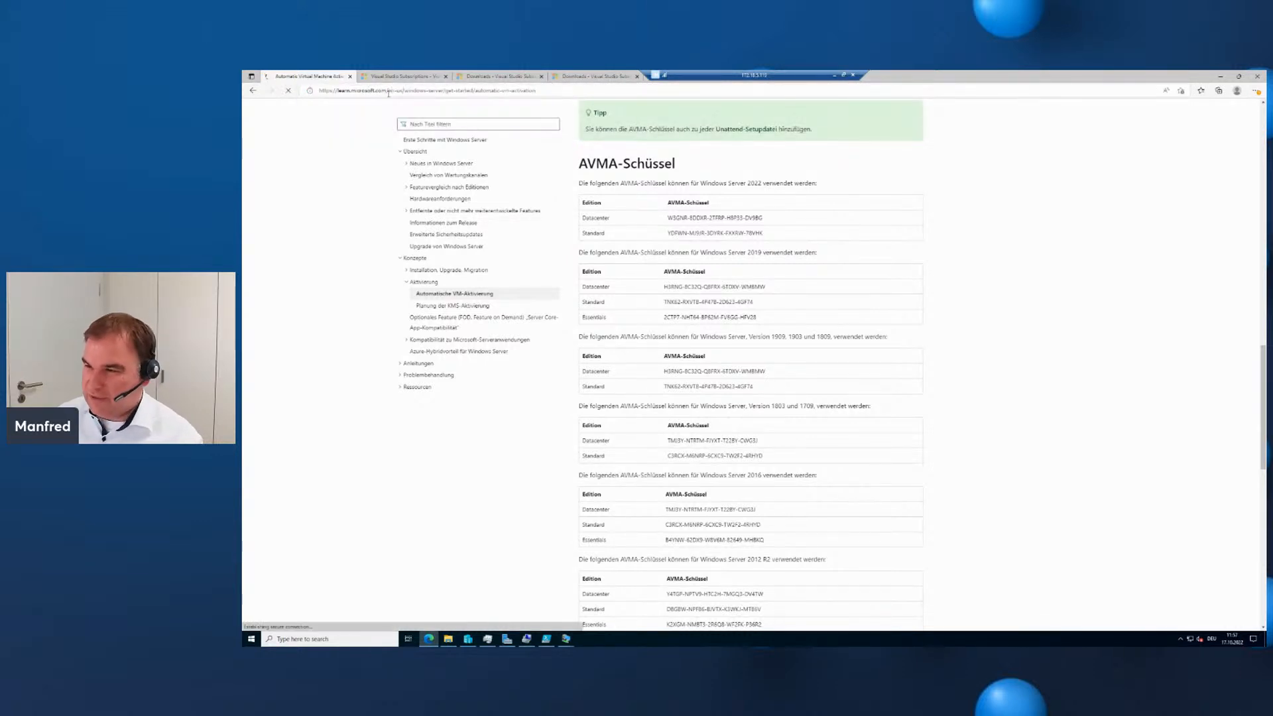
pyautogui.scroll(-3, 839, 327)
pyautogui.scroll(-10, 838, 328)
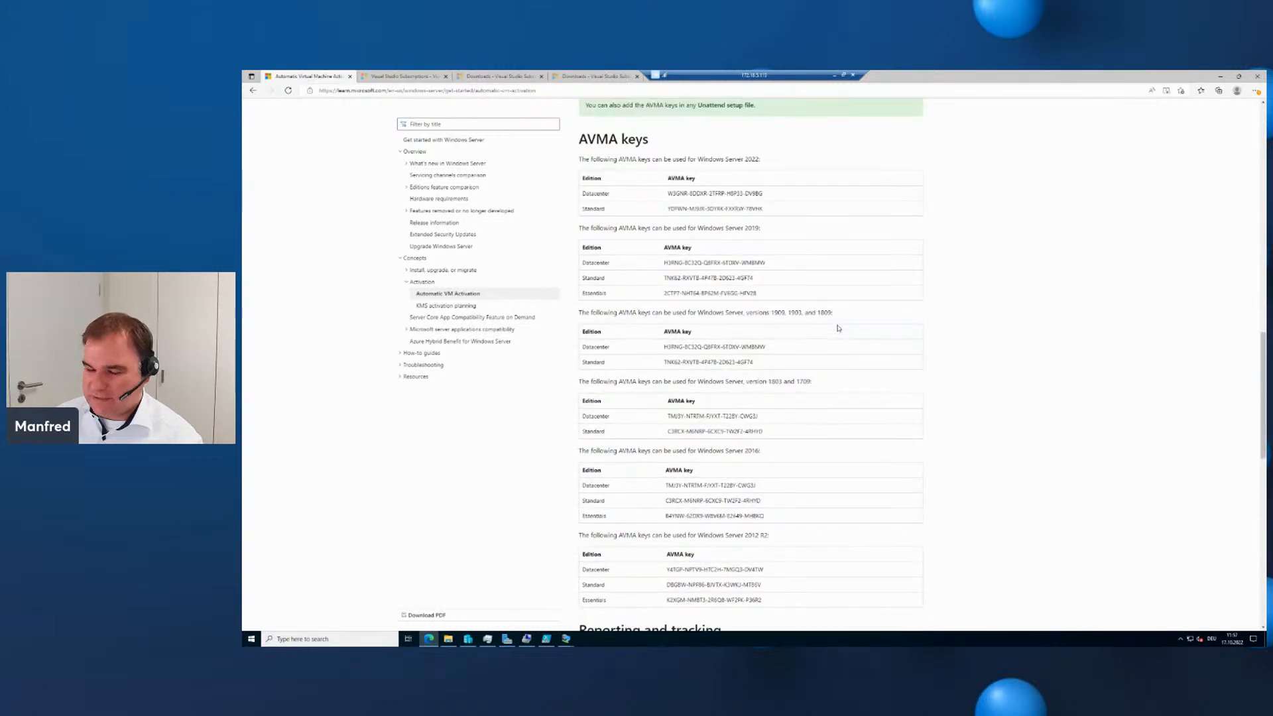
pyautogui.hotkey('ctrl', '1')
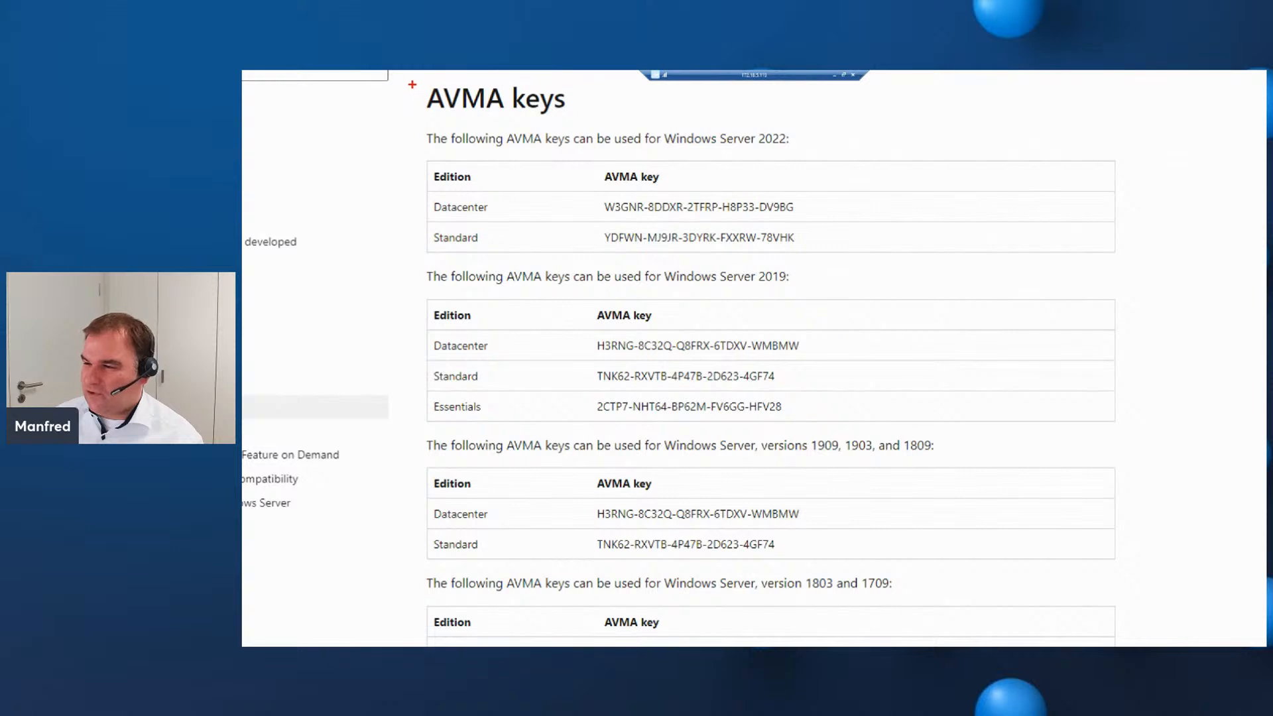
pyautogui.moveTo(412, 85)
pyautogui.mouseDown()
pyautogui.moveTo(766, 361)
pyautogui.moveTo(1007, 641)
pyautogui.moveTo(1094, 628)
pyautogui.mouseUp()
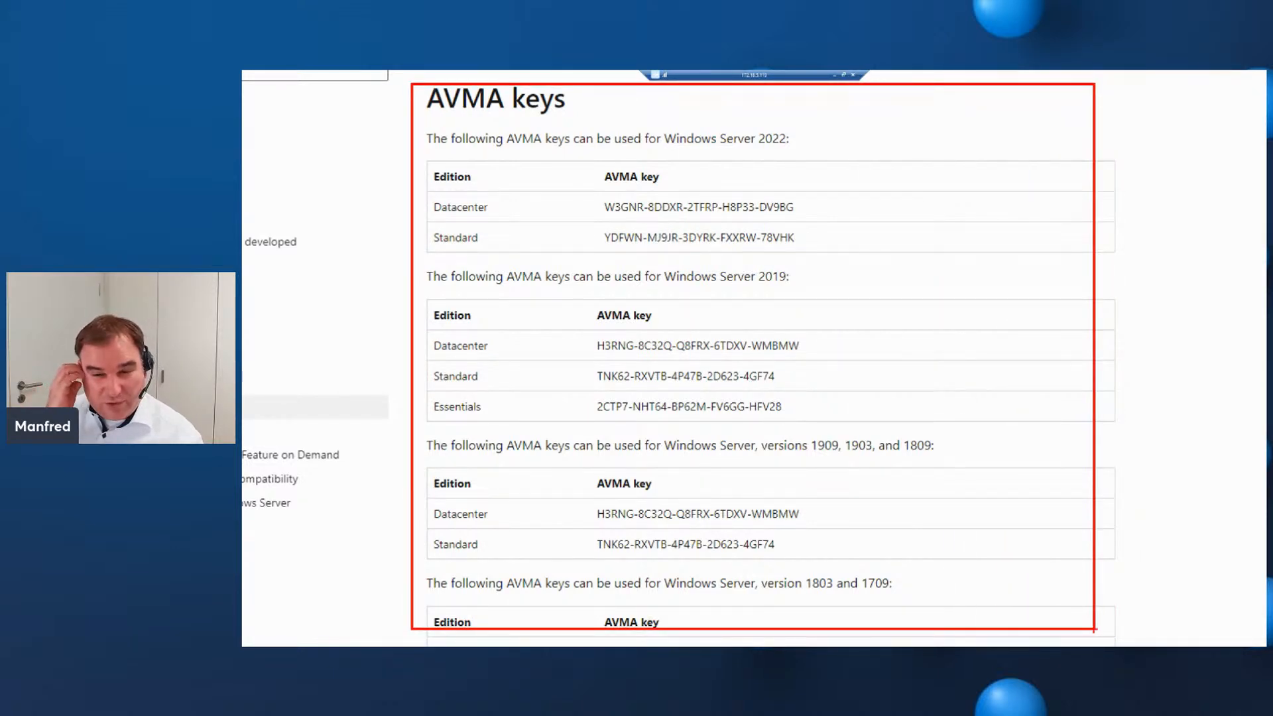
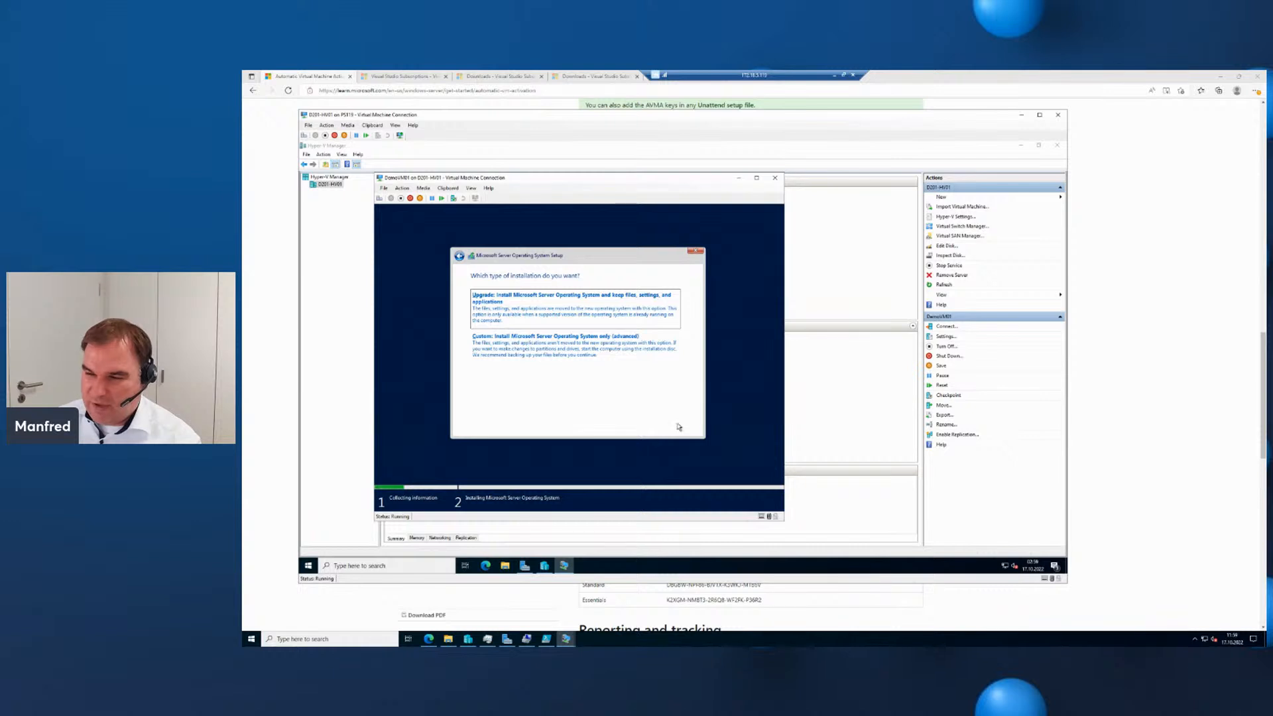
# Choose the custom installation type and install the operating system on Drive 0 Unallocated Space.
pyautogui.click(579, 369)
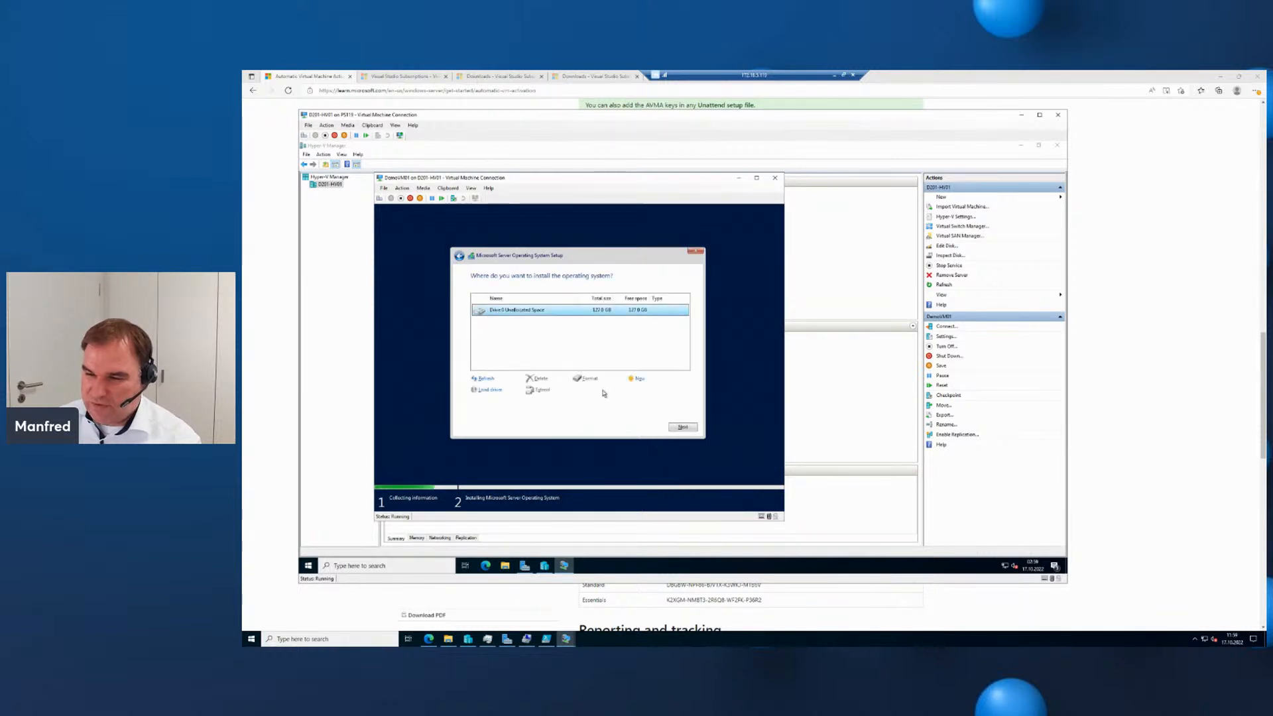
pyautogui.click(683, 427)
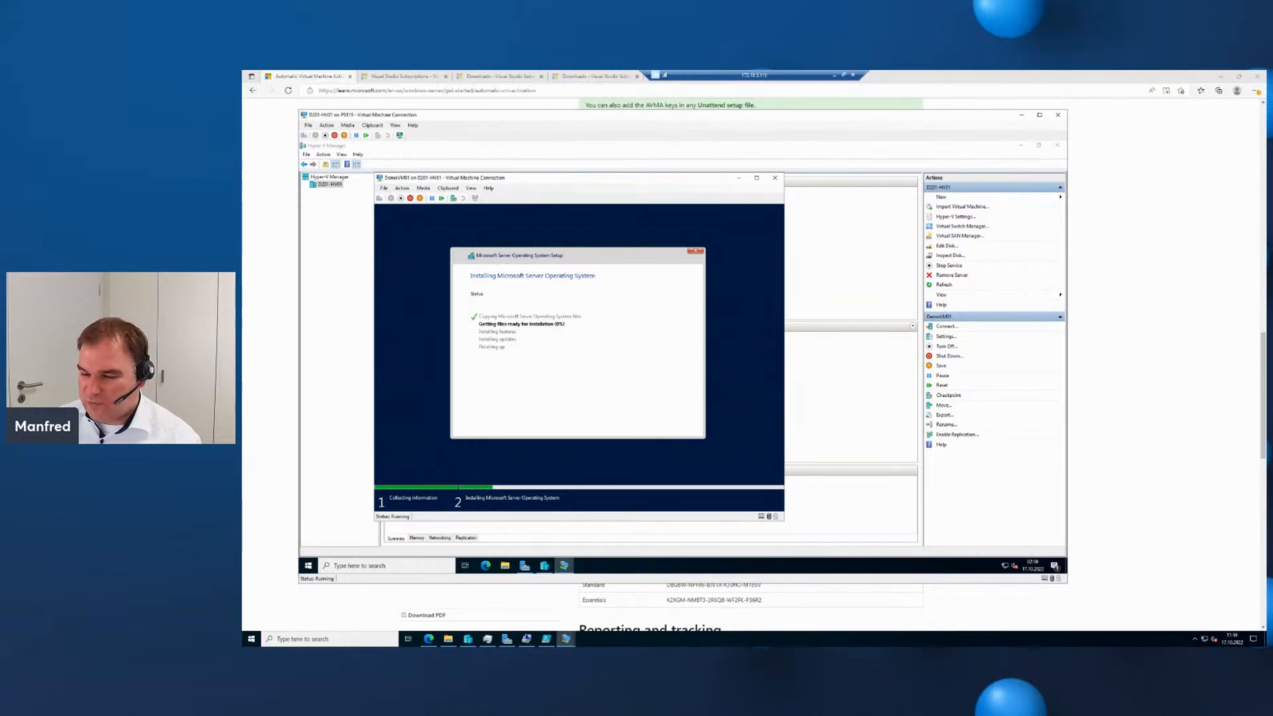
# Switch to the D201-WAC virtual machine connection and sign in with the domain administrator's password.
pyautogui.moveTo(487, 640)
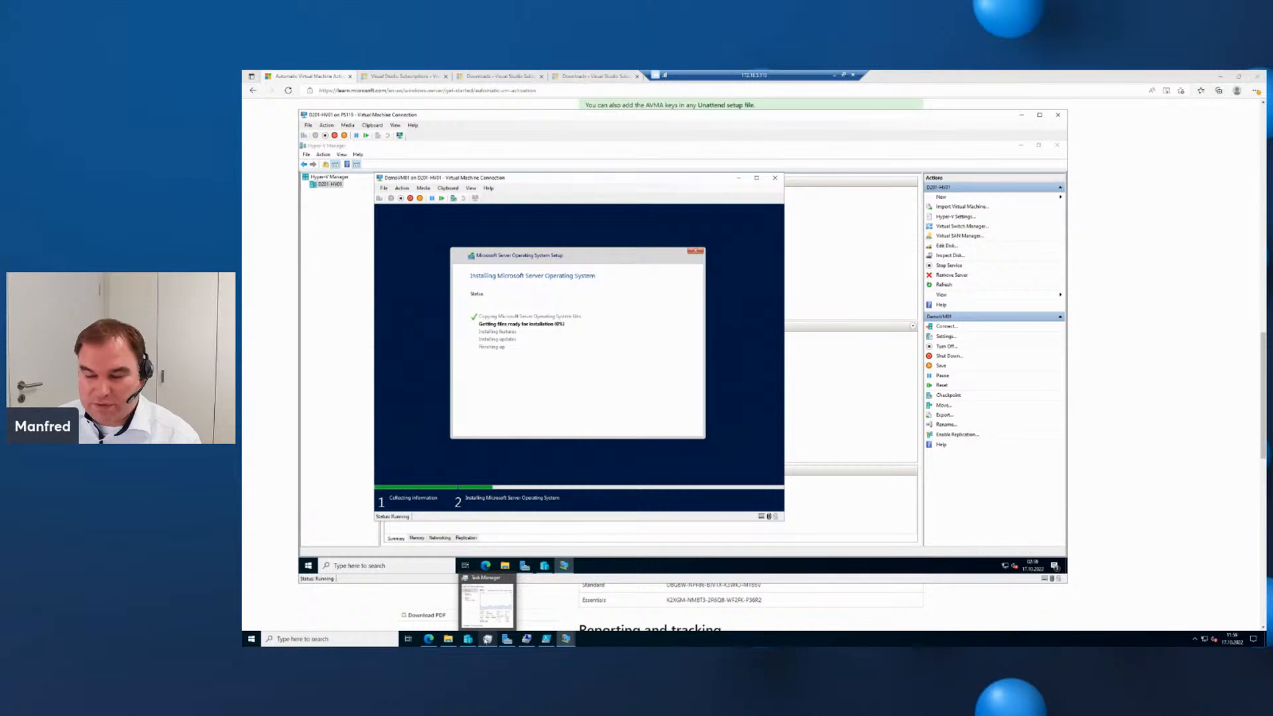
pyautogui.moveTo(566, 641)
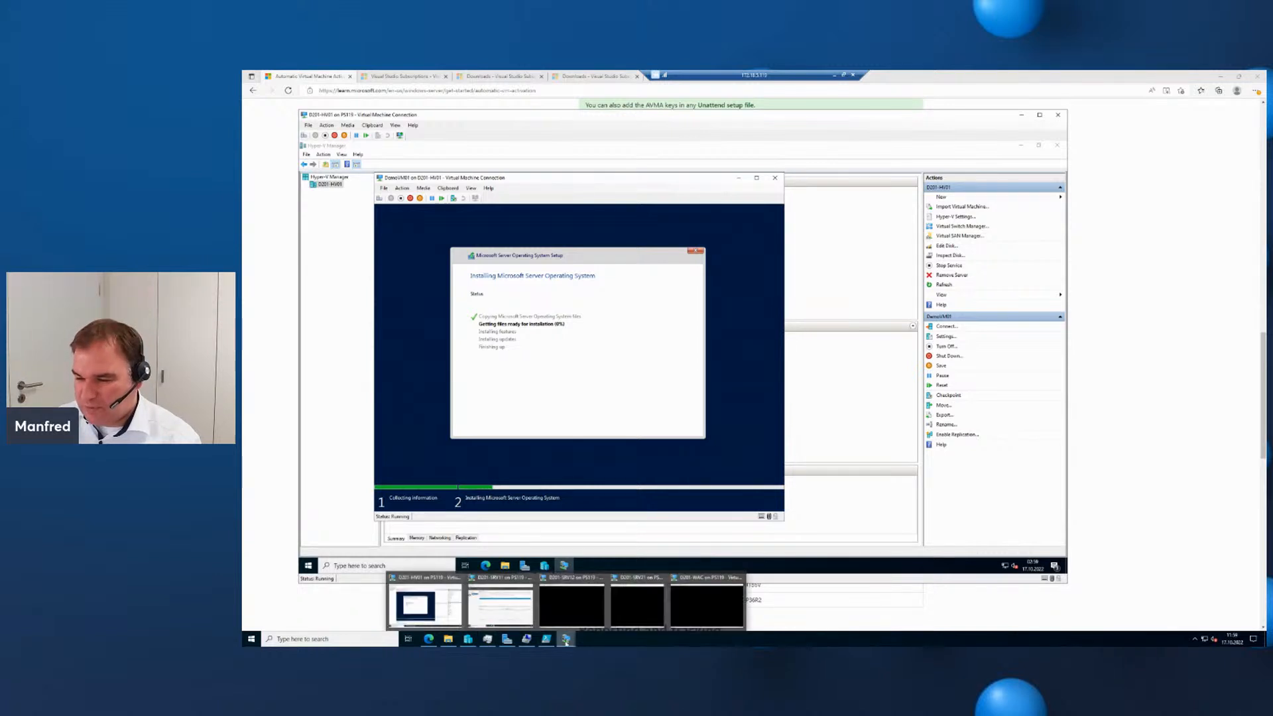
pyautogui.click(707, 610)
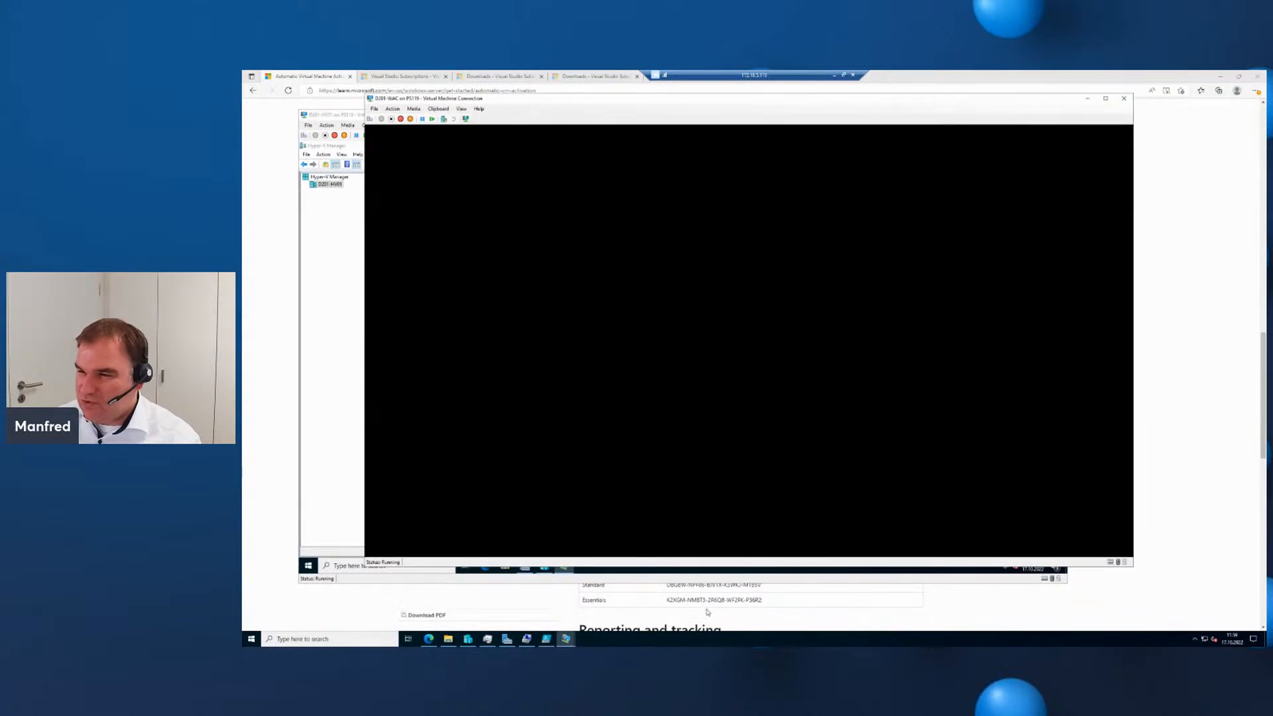
pyautogui.click(369, 119)
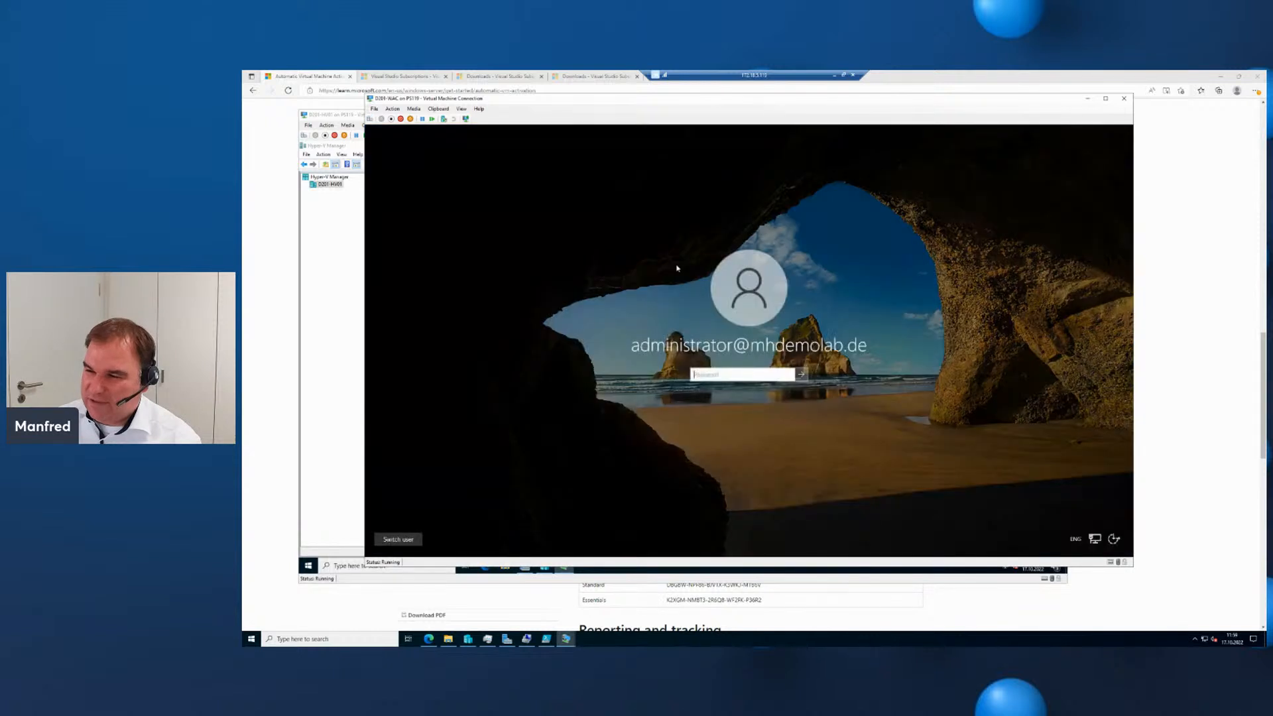
pyautogui.write('••')
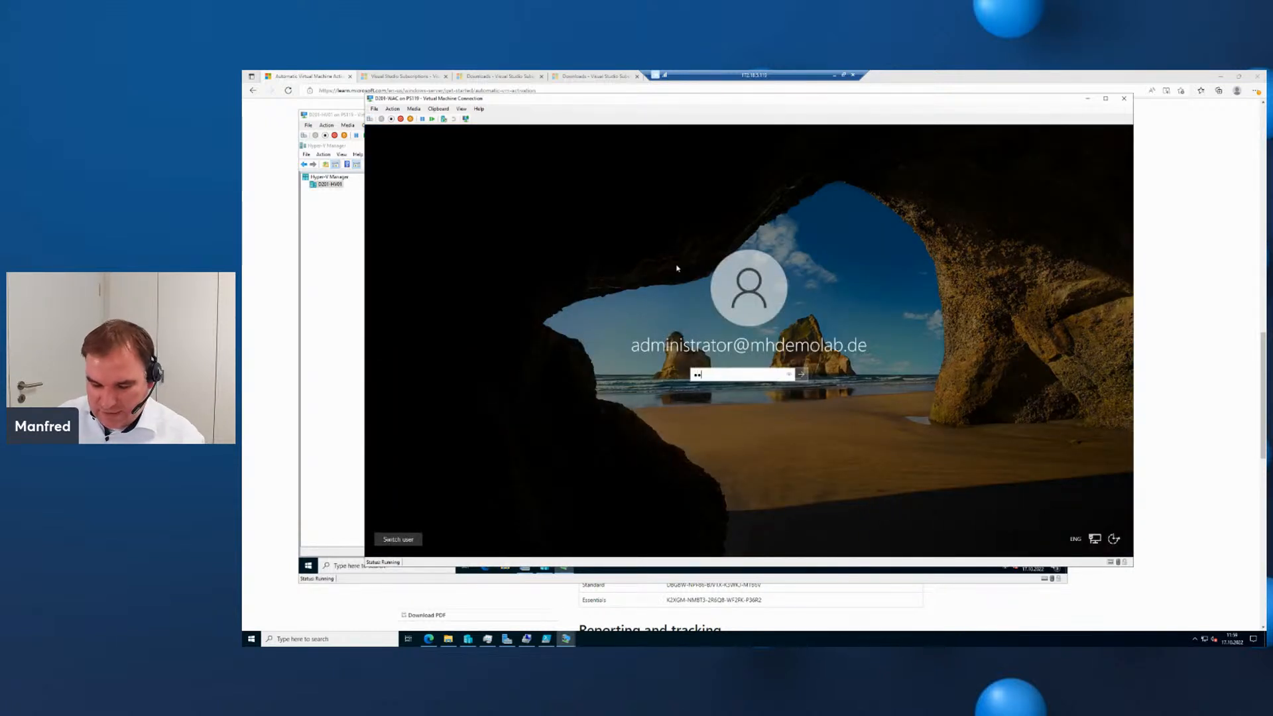
pyautogui.press('Return')
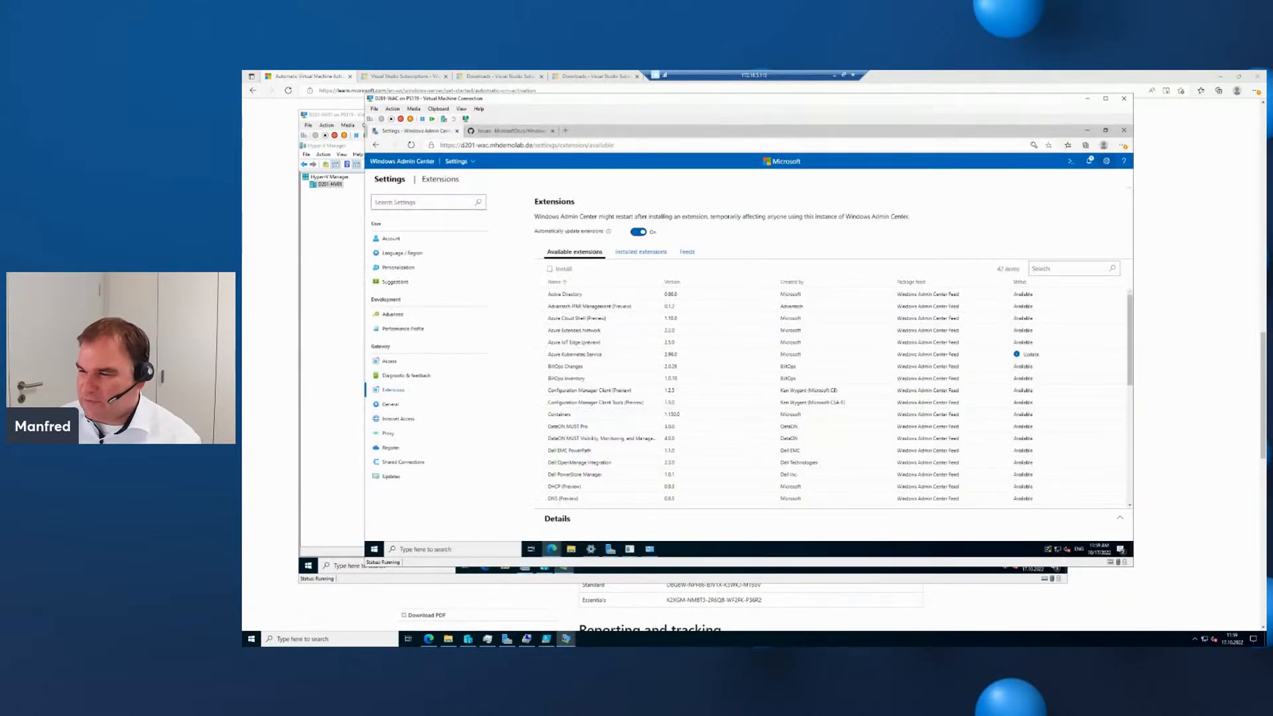
# Start adding a server connection through an Active Directory search in Windows Admin Center and switch the keyboard input language to German.
pyautogui.click(403, 161)
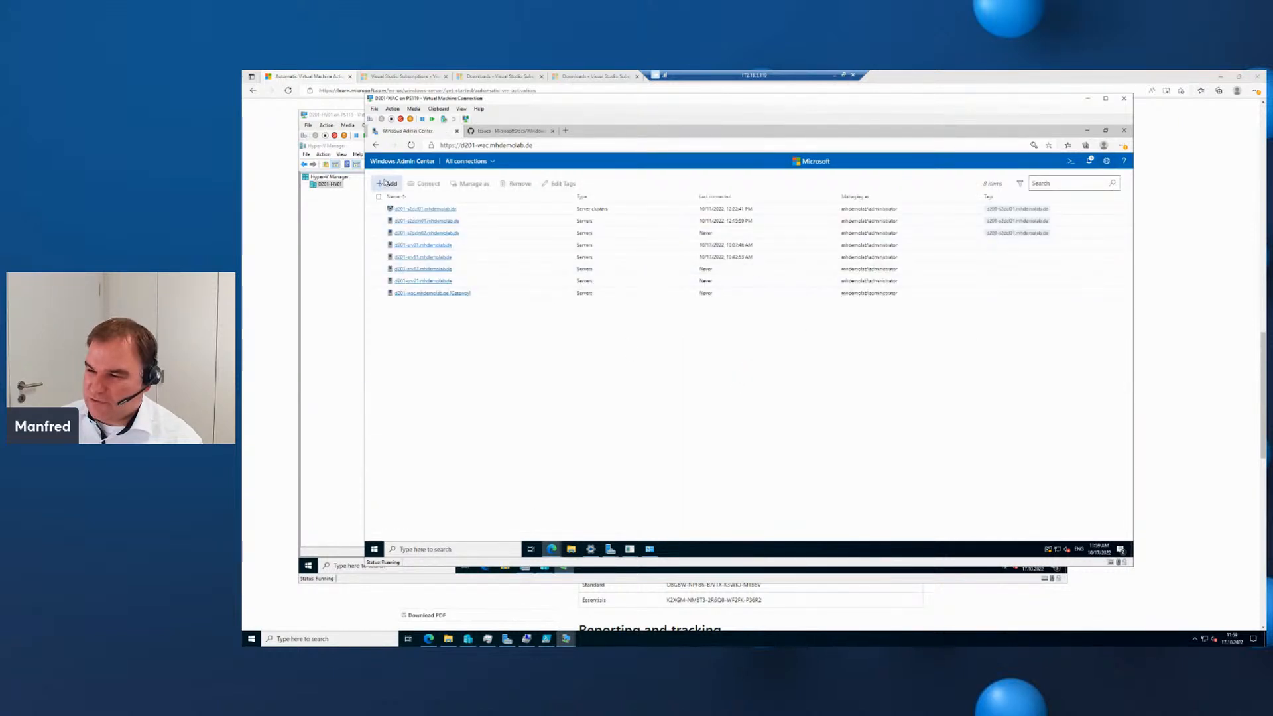
pyautogui.click(385, 183)
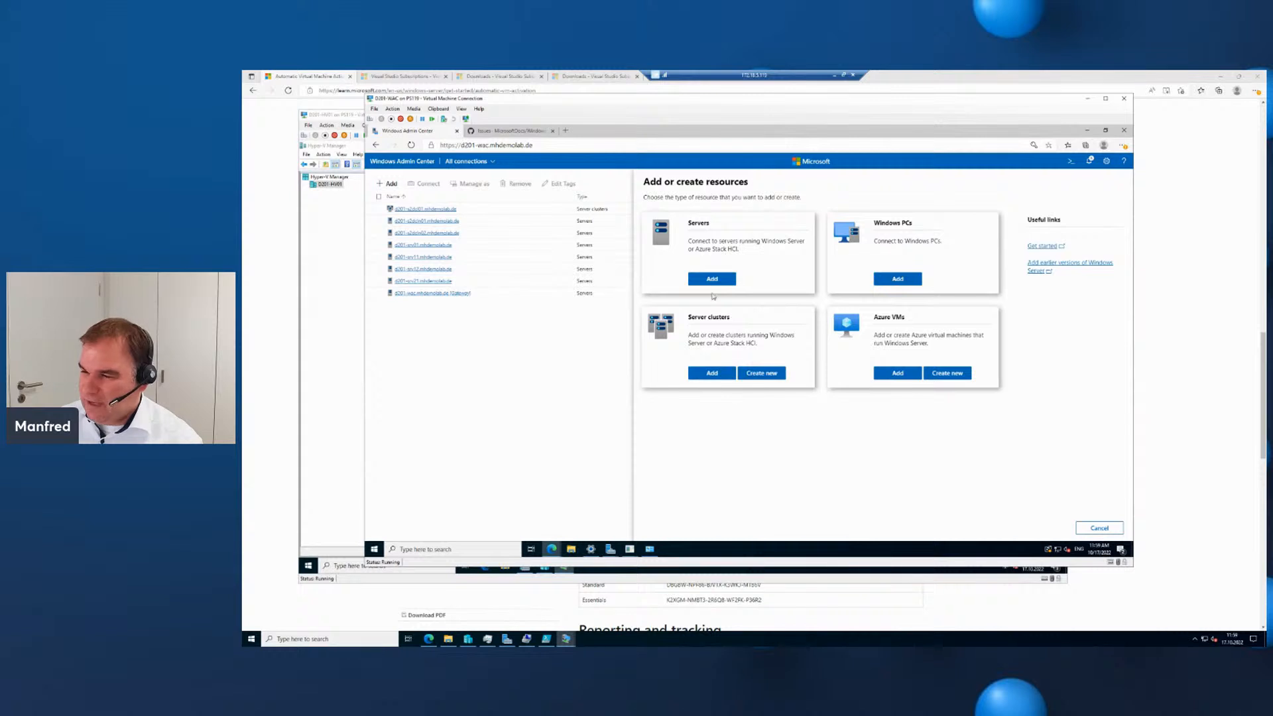
pyautogui.click(712, 278)
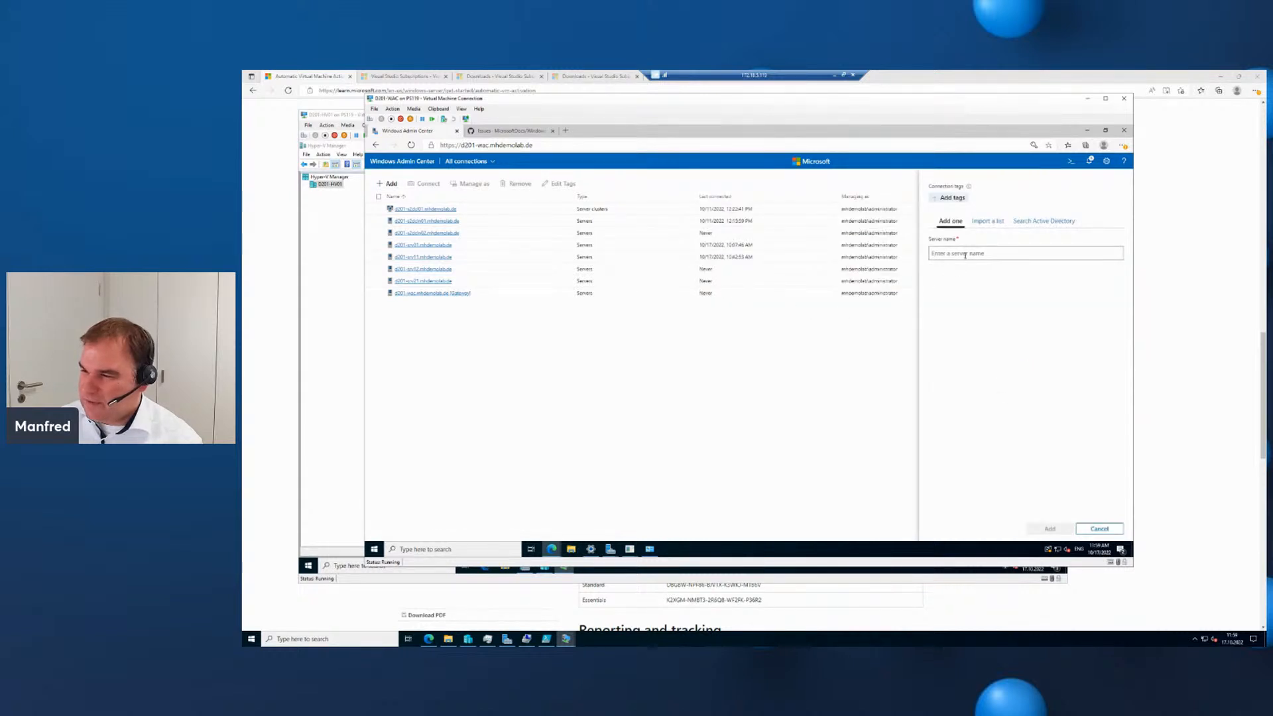
pyautogui.click(1026, 222)
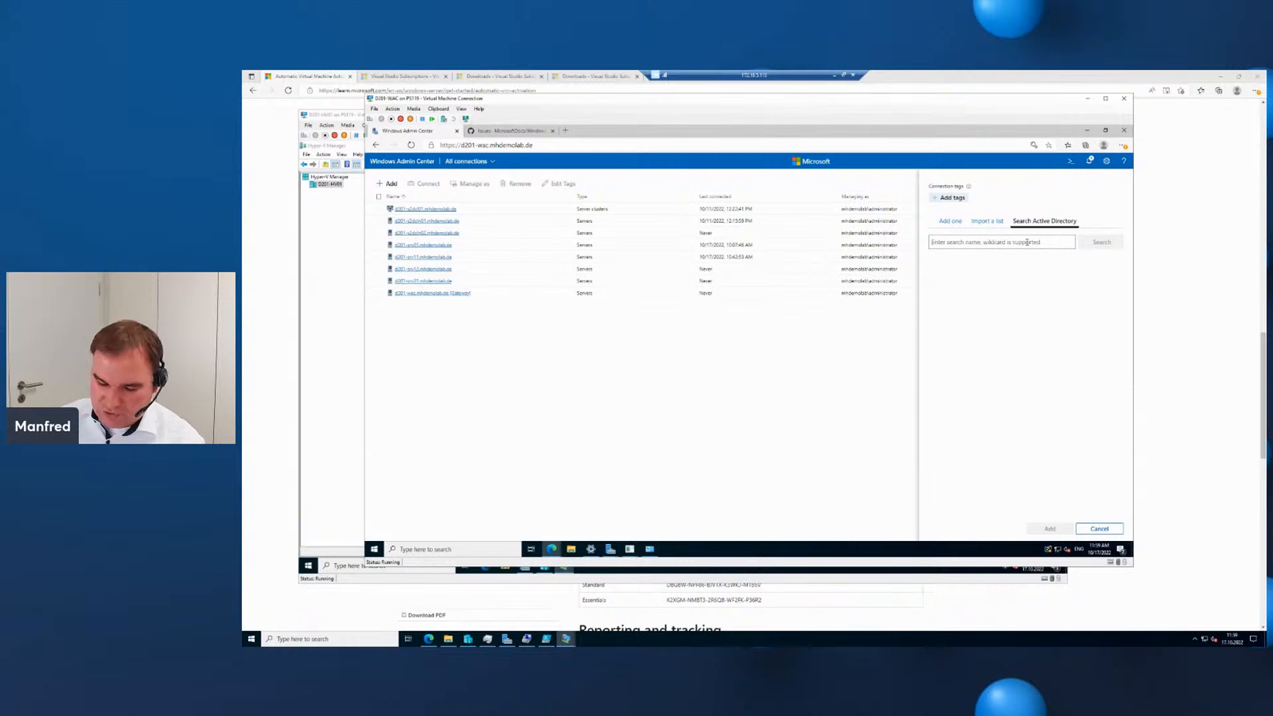
pyautogui.write('D201')
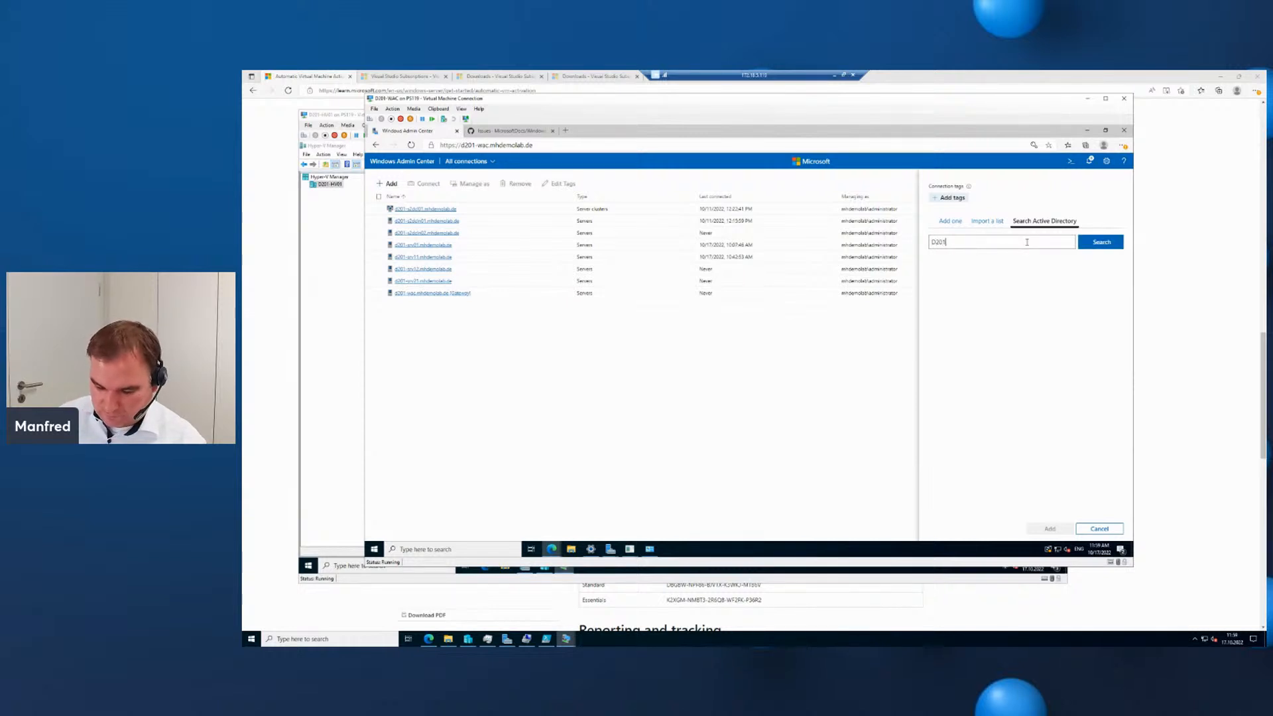
pyautogui.write('-HV')
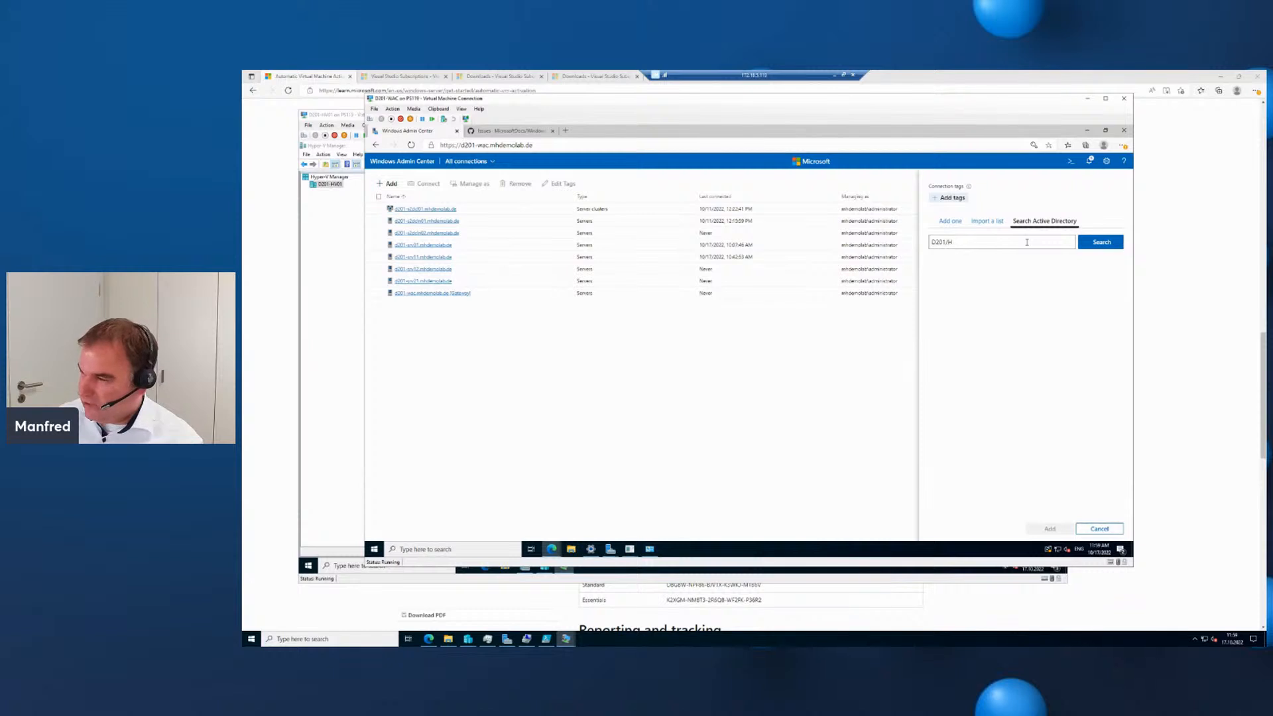
pyautogui.press('BackSpace')
pyautogui.press('BackSpace')
pyautogui.press('BackSpace')
pyautogui.write('1')
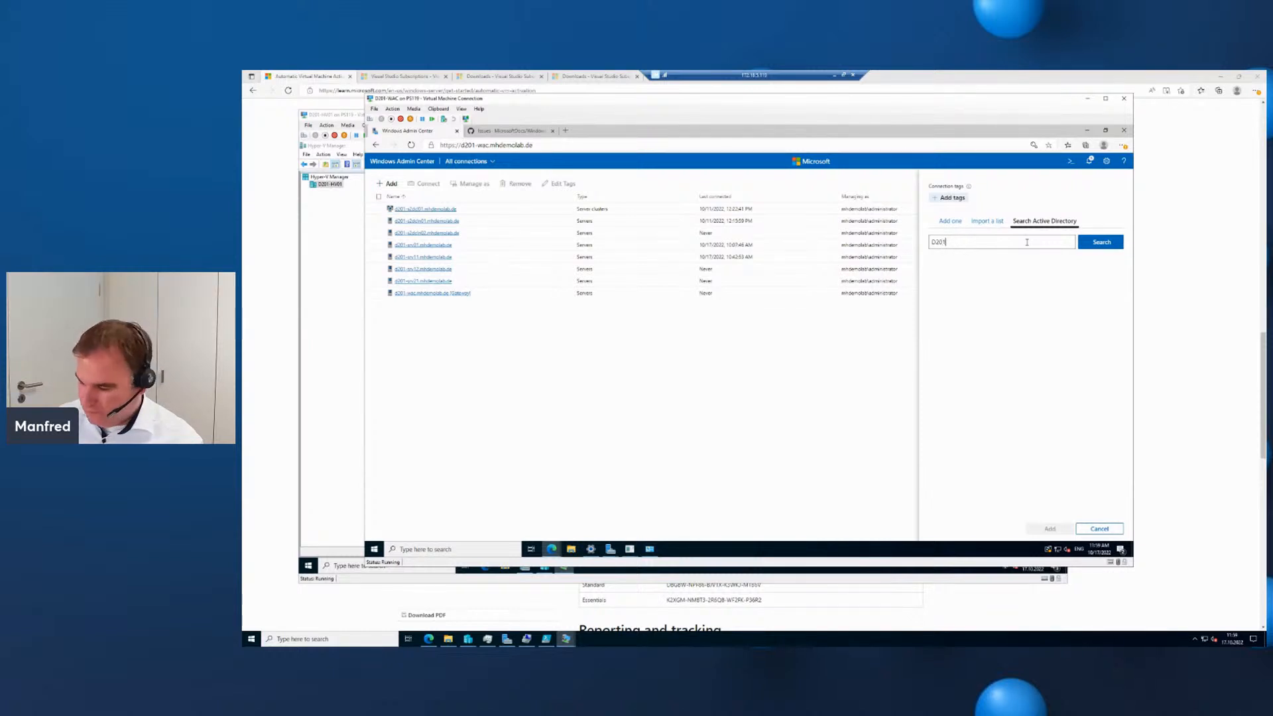
pyautogui.click(1078, 549)
pyautogui.click(1064, 504)
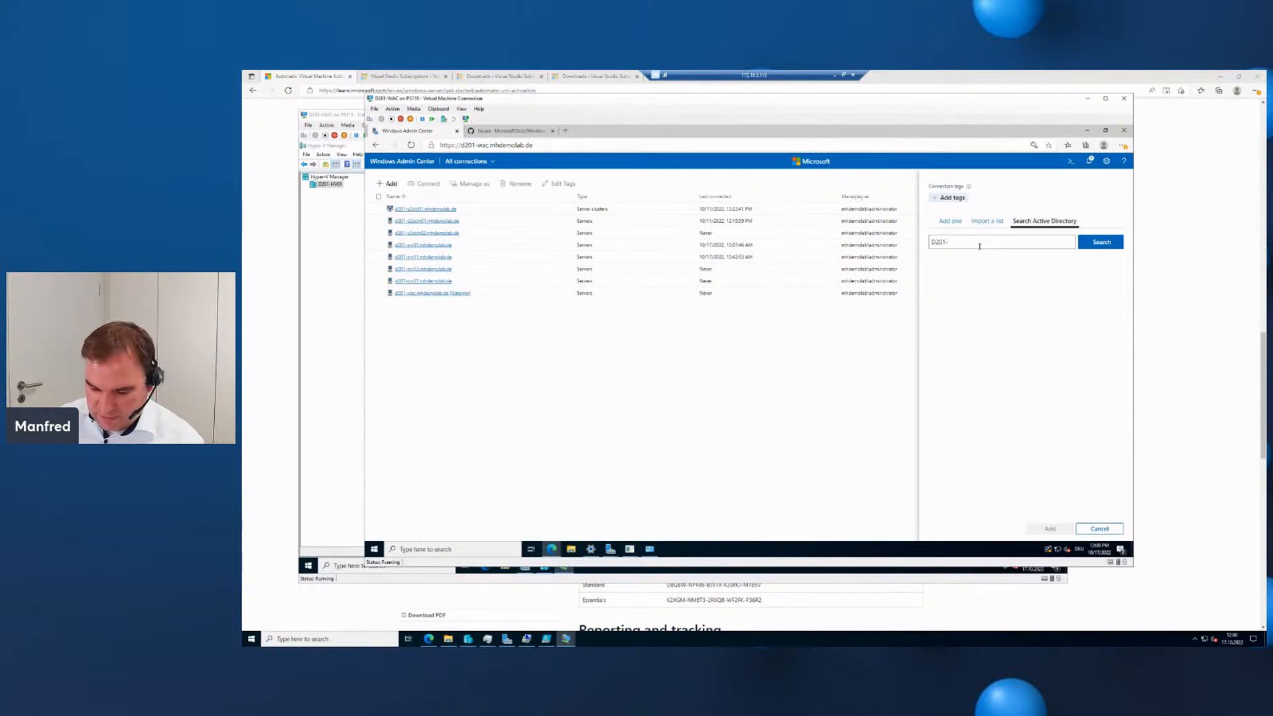
# Search Active Directory for D201-HV* and add the server D201-HV01 to the connections.
pyautogui.press('Return')
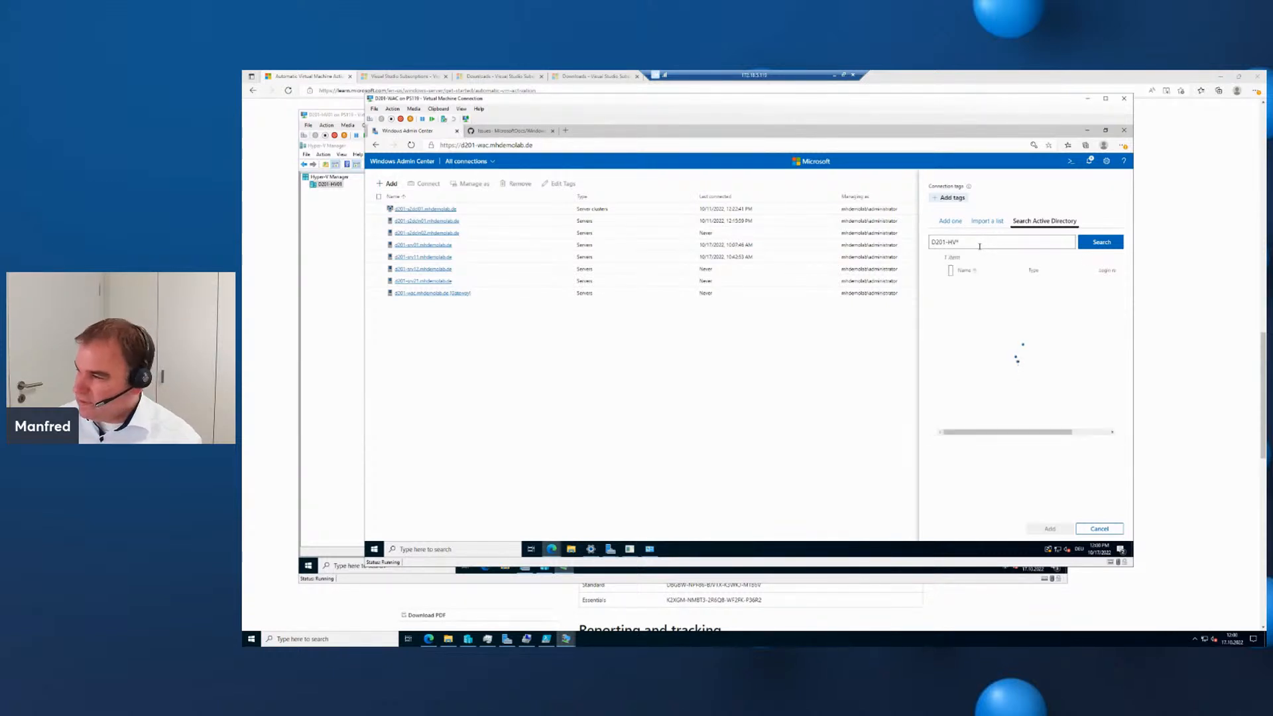
pyautogui.click(945, 284)
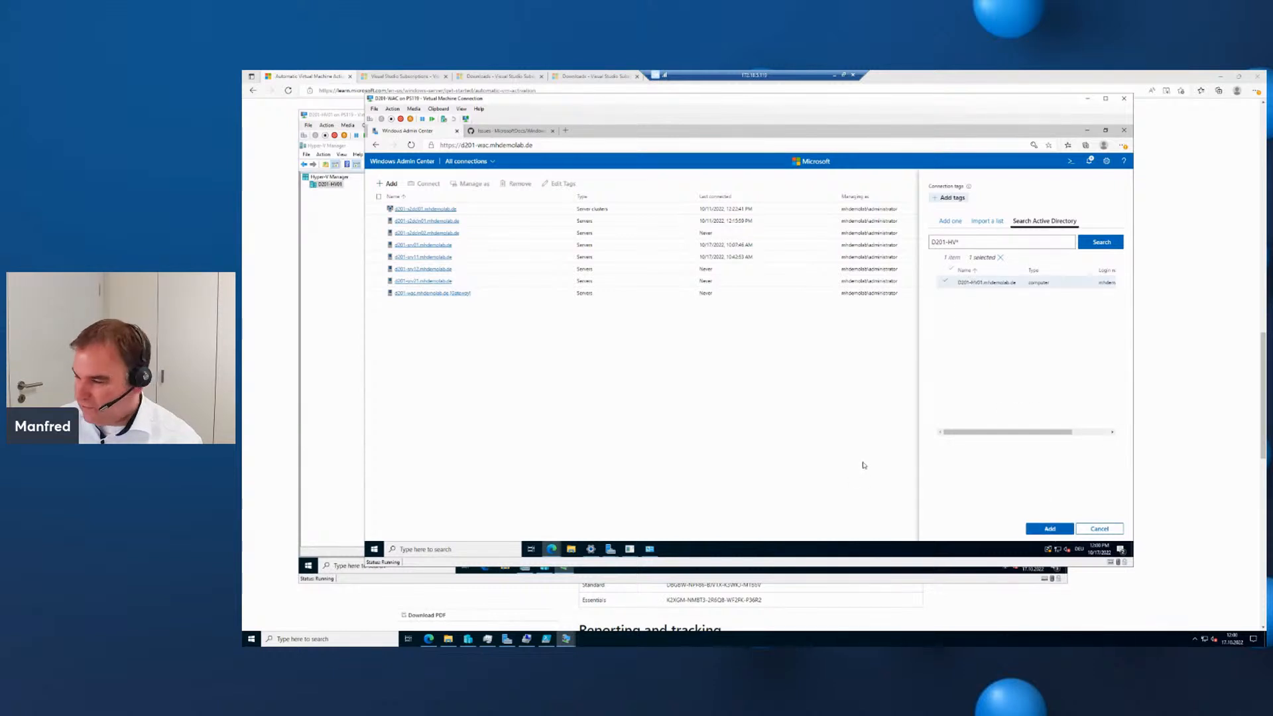
pyautogui.click(1050, 529)
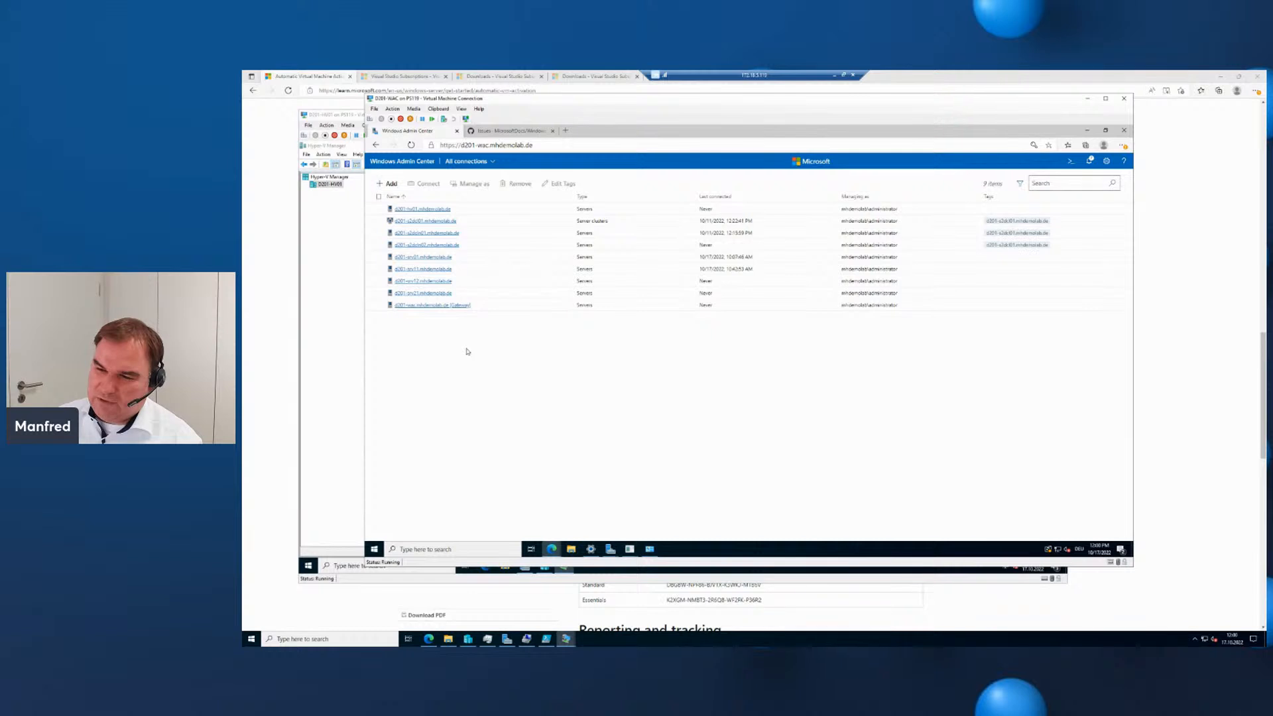
# Connect to d201-hv01 and check the Hyper-V role in its roles and features list.
pyautogui.click(429, 210)
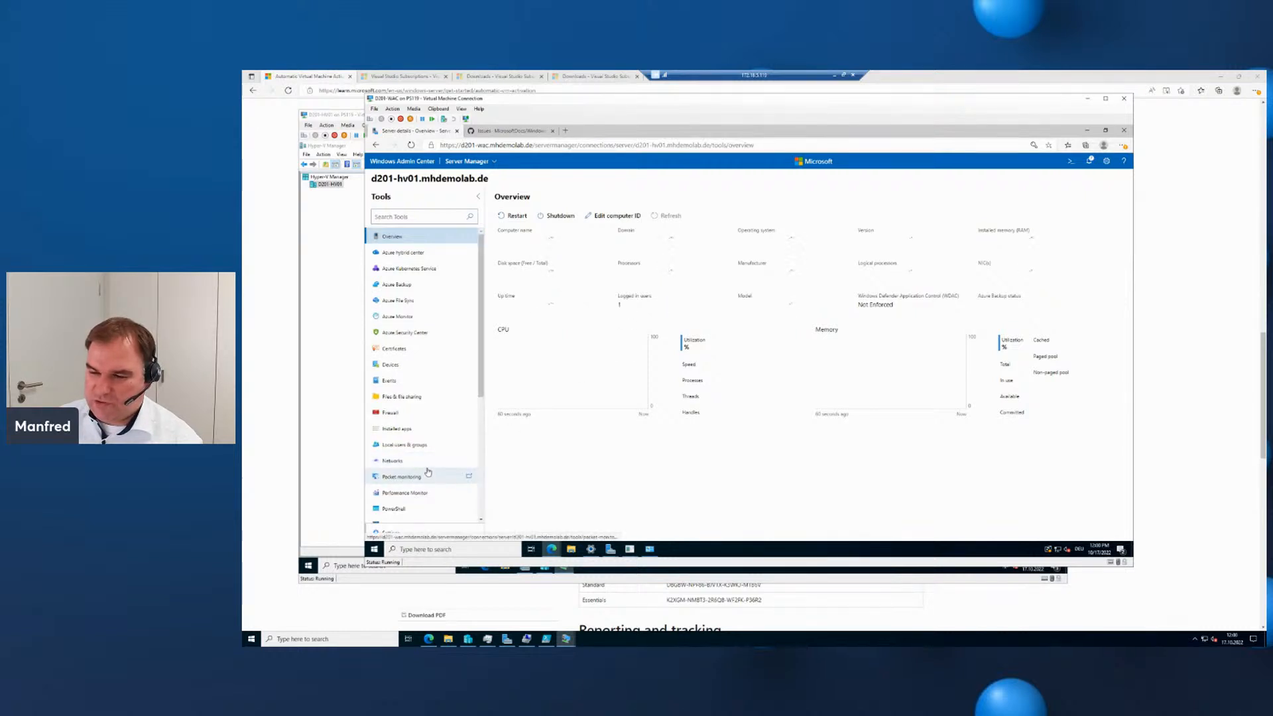
pyautogui.scroll(-3, 429, 473)
pyautogui.scroll(-2, 428, 472)
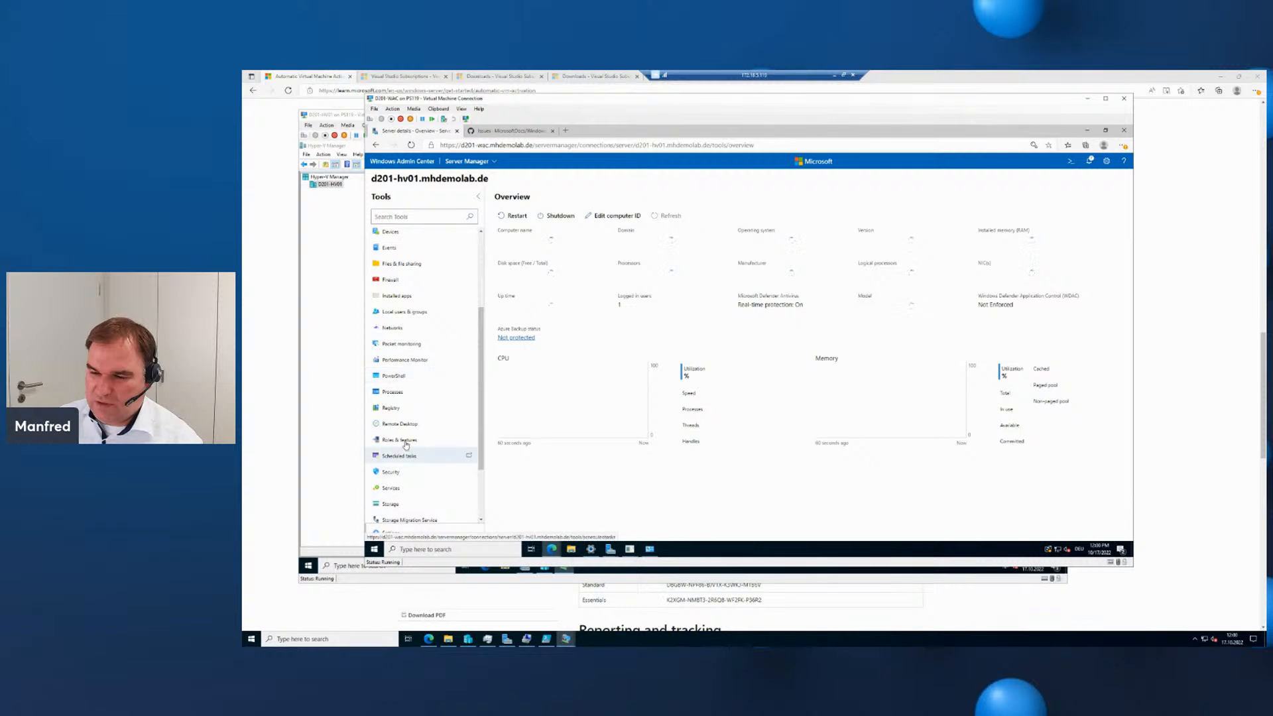
pyautogui.click(405, 443)
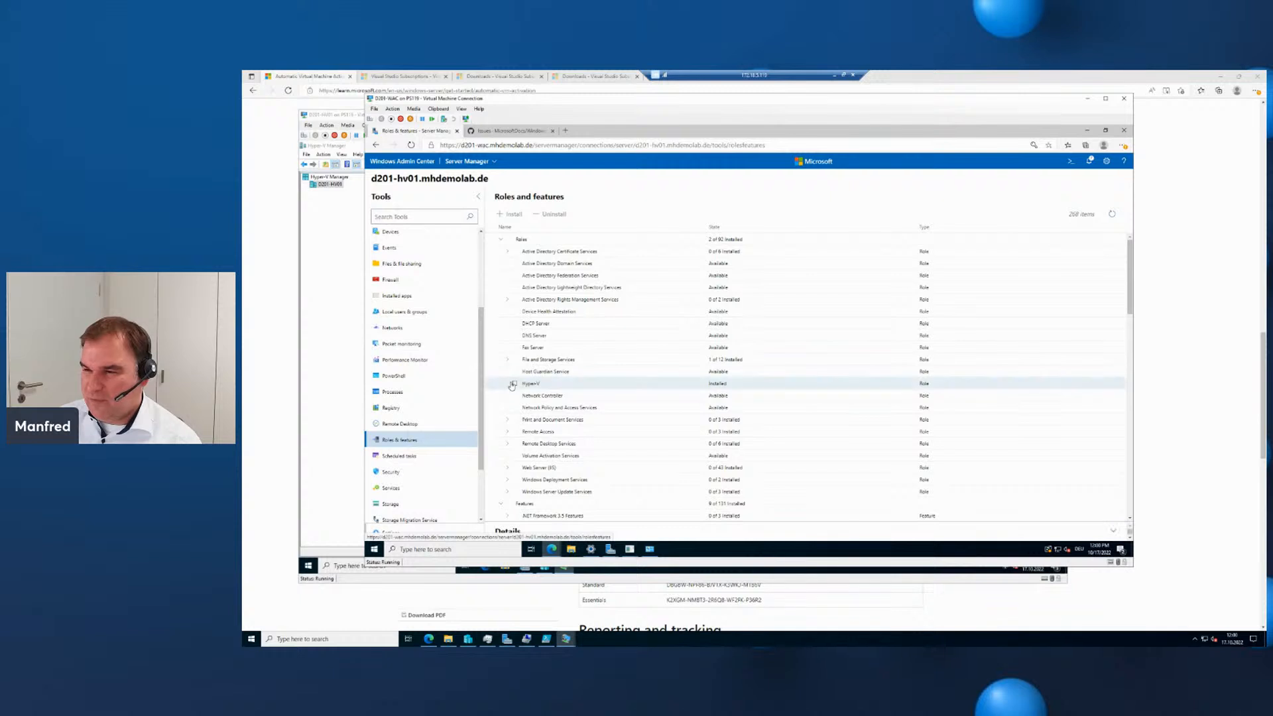
pyautogui.click(512, 384)
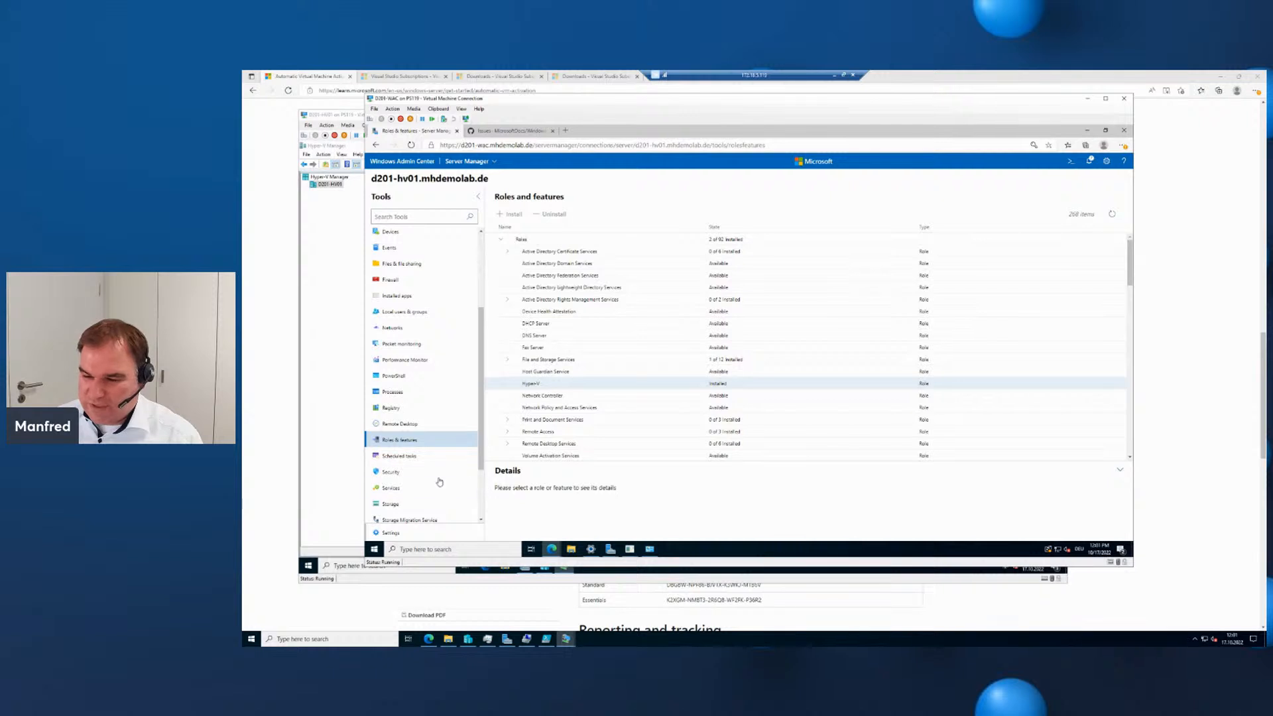
# Review the Hyper-V host settings of d201-hv01 for general paths, enhanced session mode, live migration and storage migration.
pyautogui.click(396, 535)
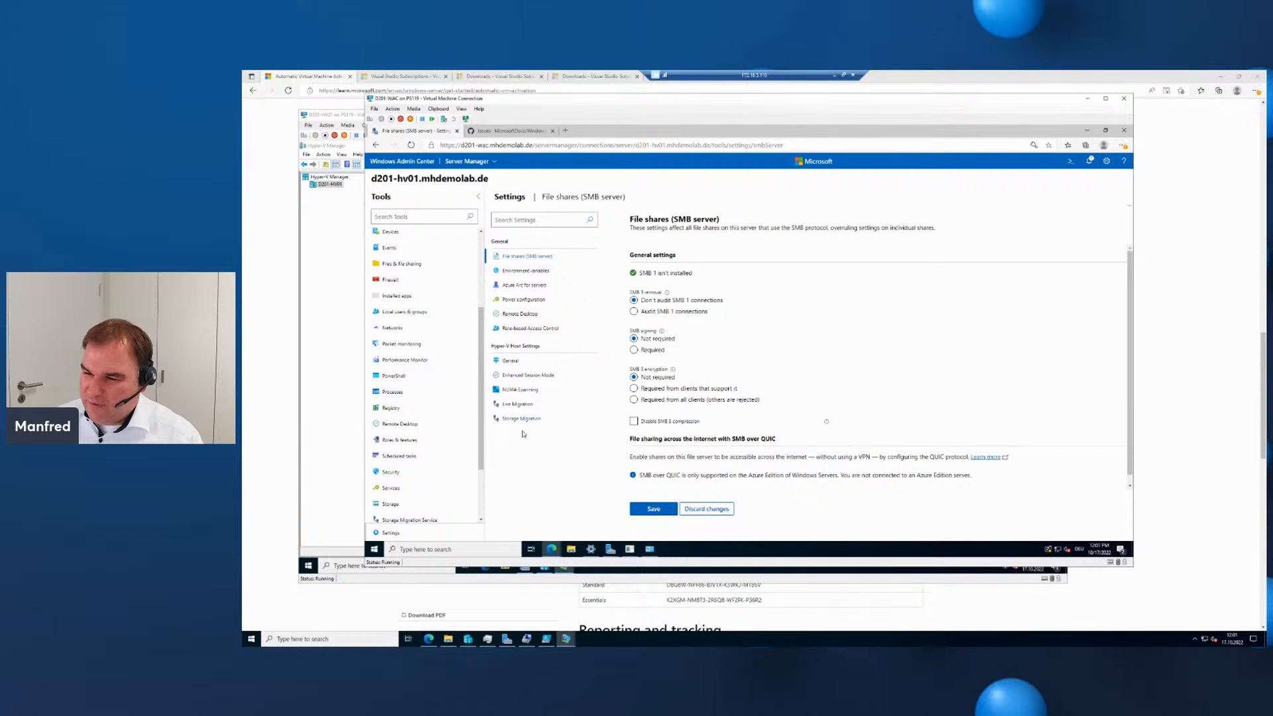
pyautogui.click(506, 360)
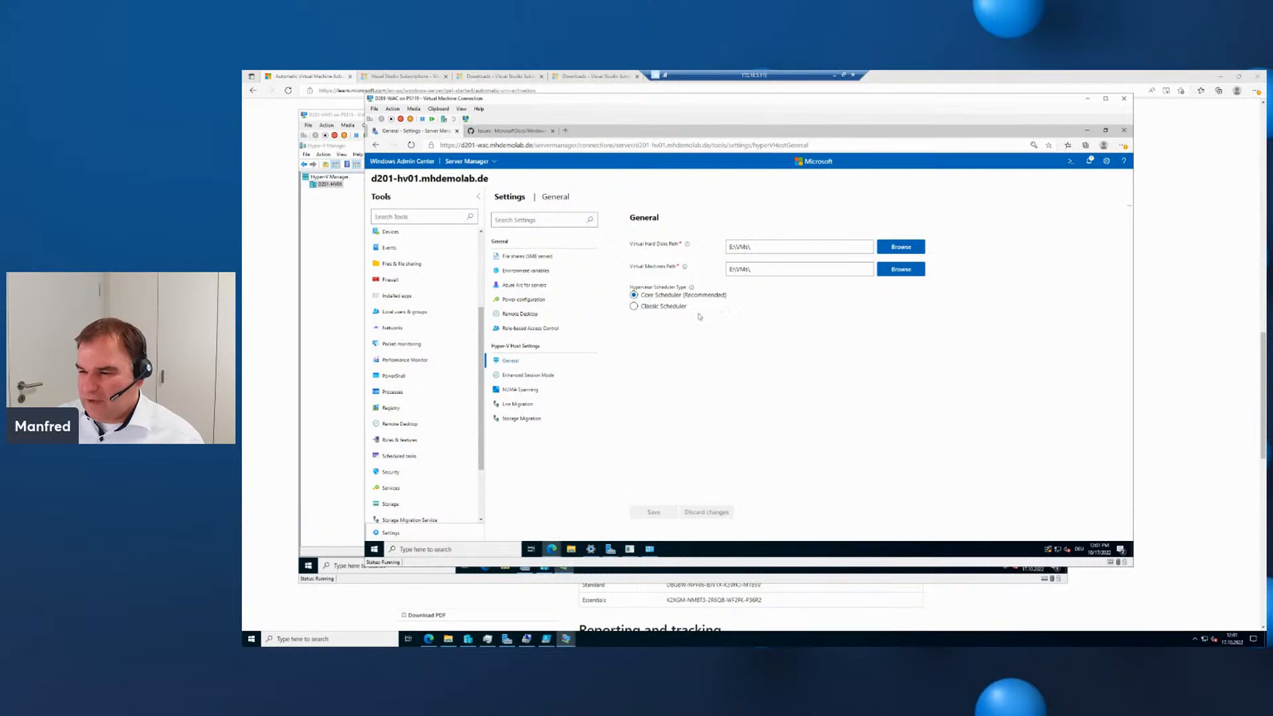
pyautogui.click(538, 372)
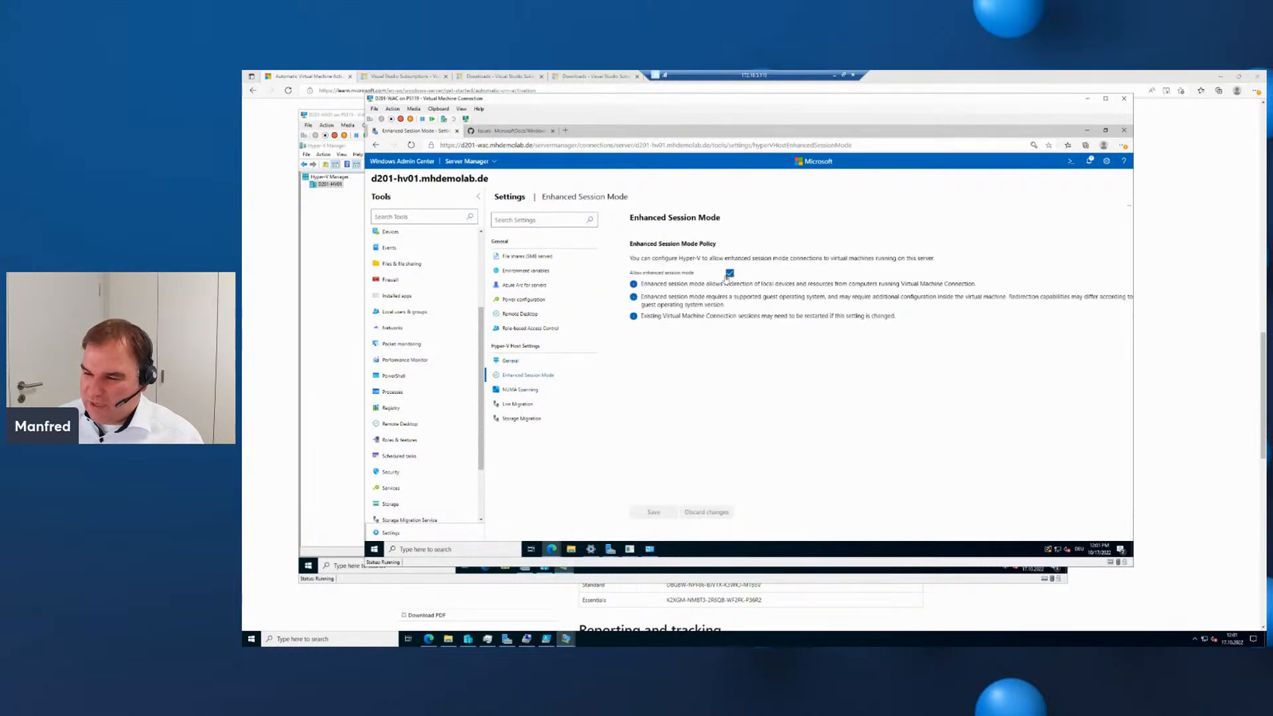
pyautogui.click(520, 403)
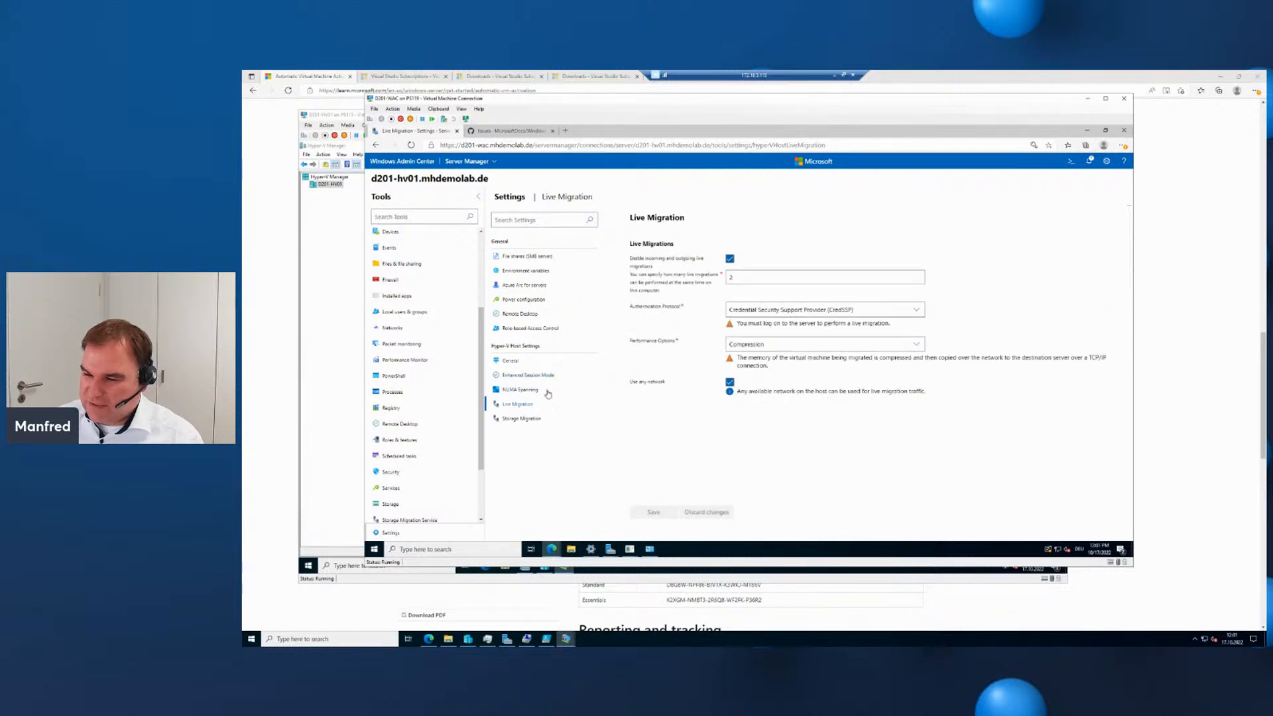
pyautogui.click(522, 420)
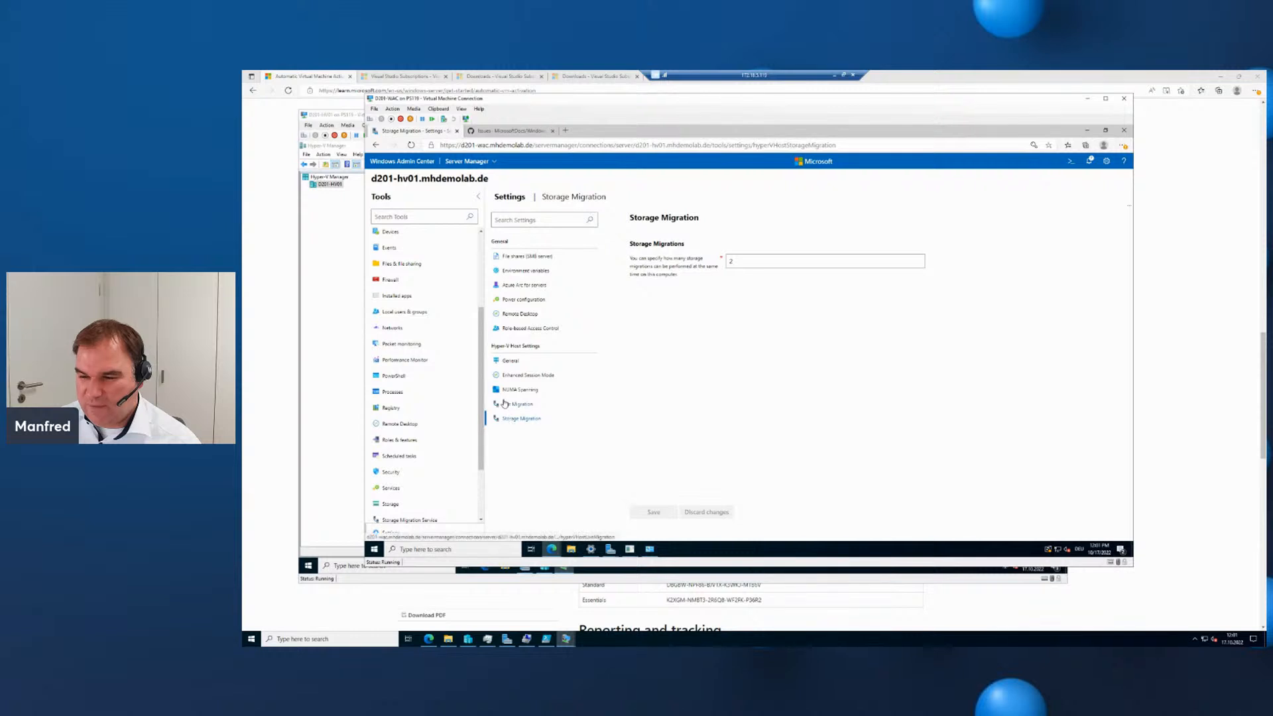
pyautogui.click(510, 362)
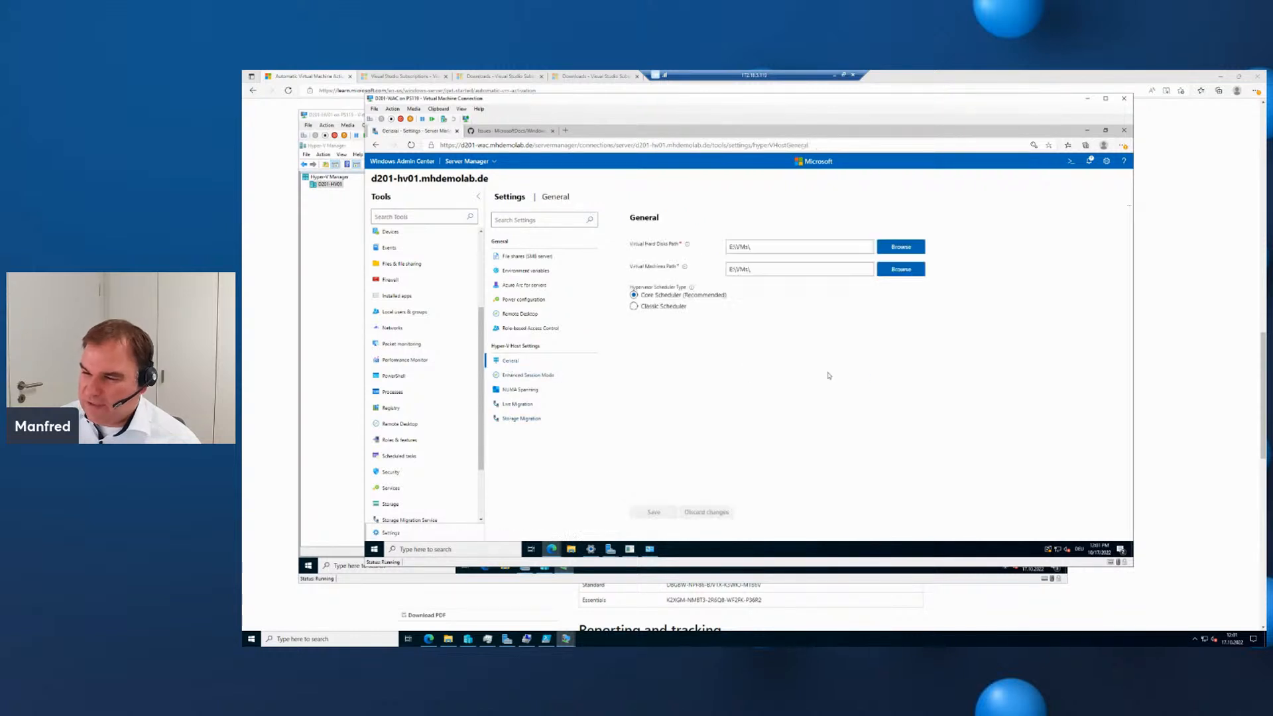
# Open the virtual machines inventory of d201-hv01 and examine DemoVM01's memory pressure and memory demand.
pyautogui.click(866, 642)
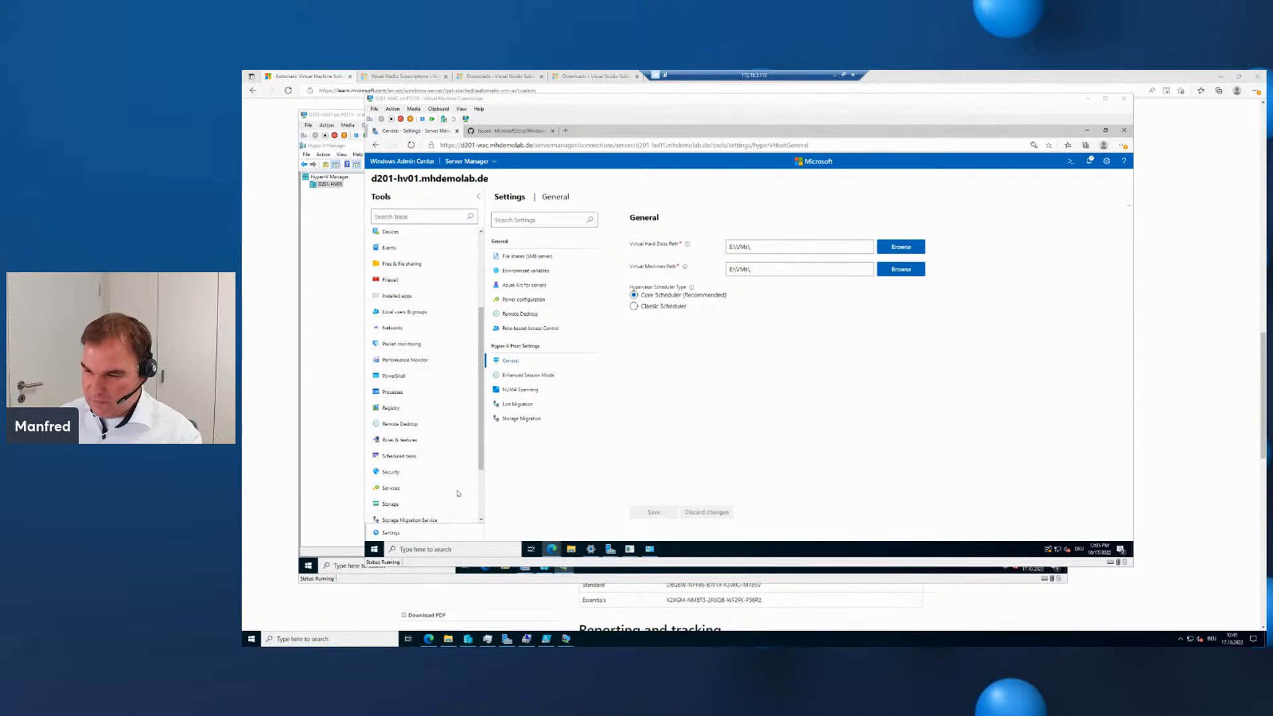
pyautogui.scroll(-3, 429, 514)
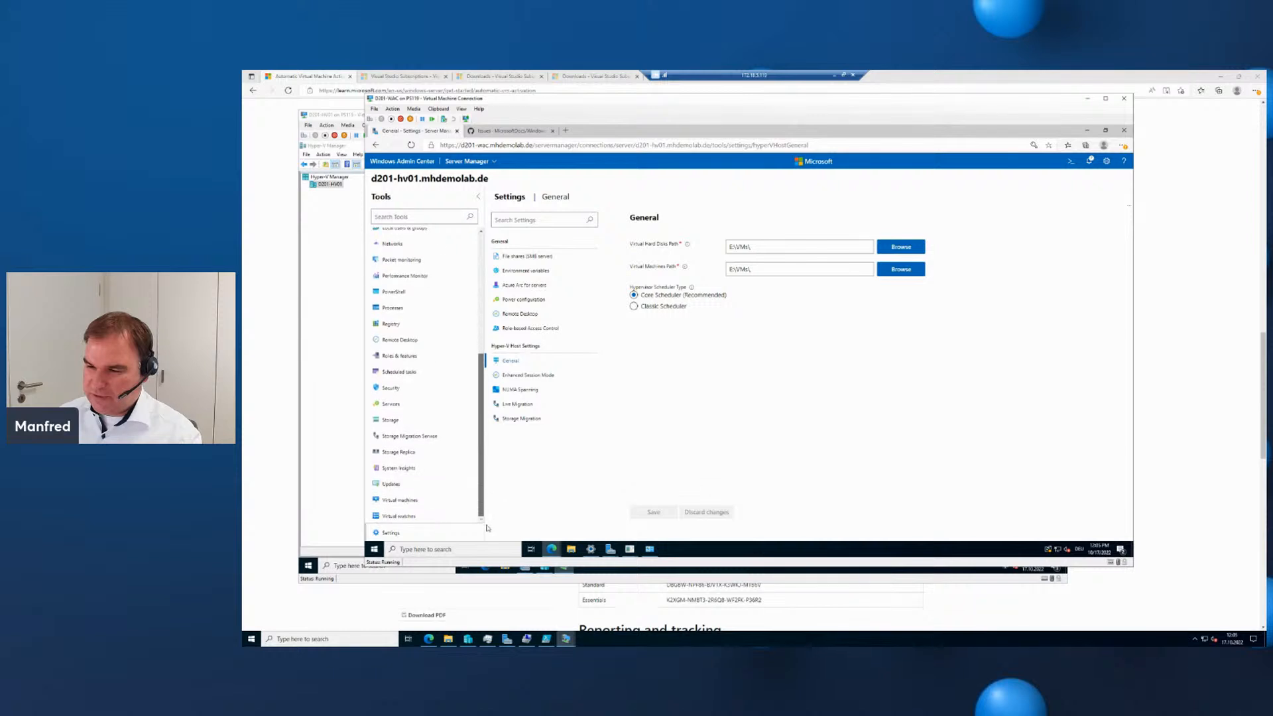
pyautogui.click(412, 501)
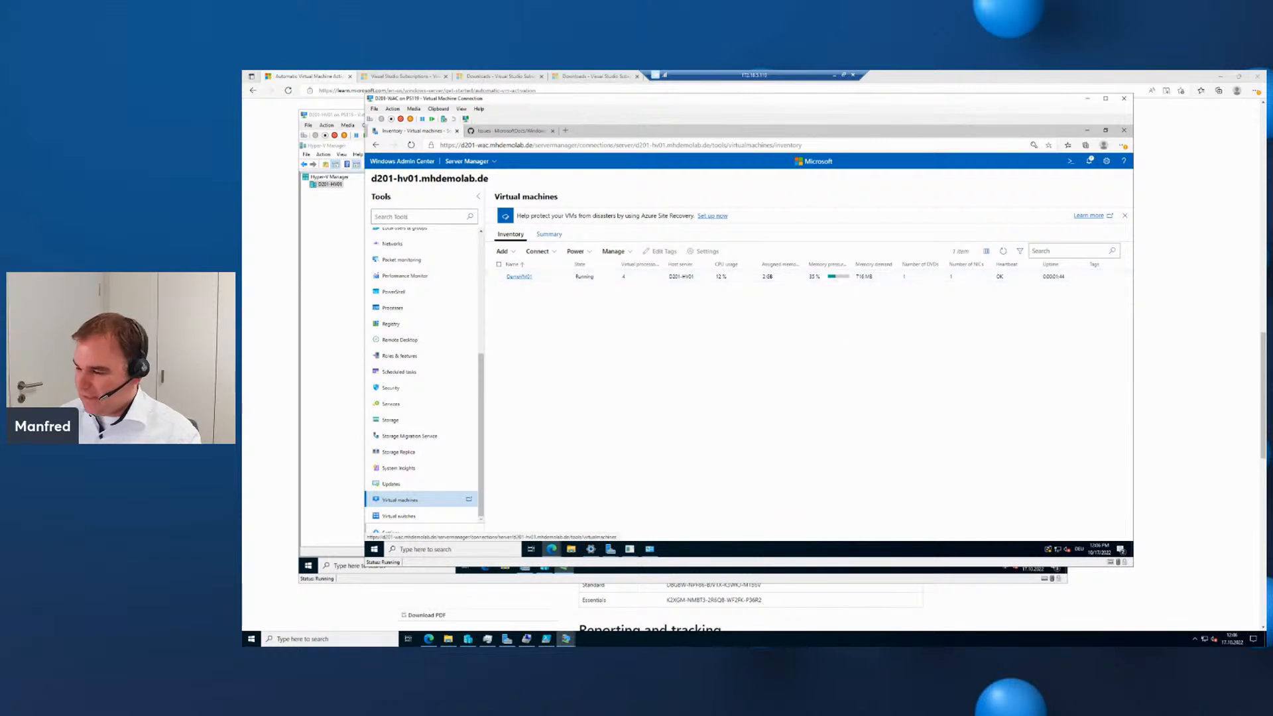
pyautogui.click(977, 644)
pyautogui.press('super+plus')
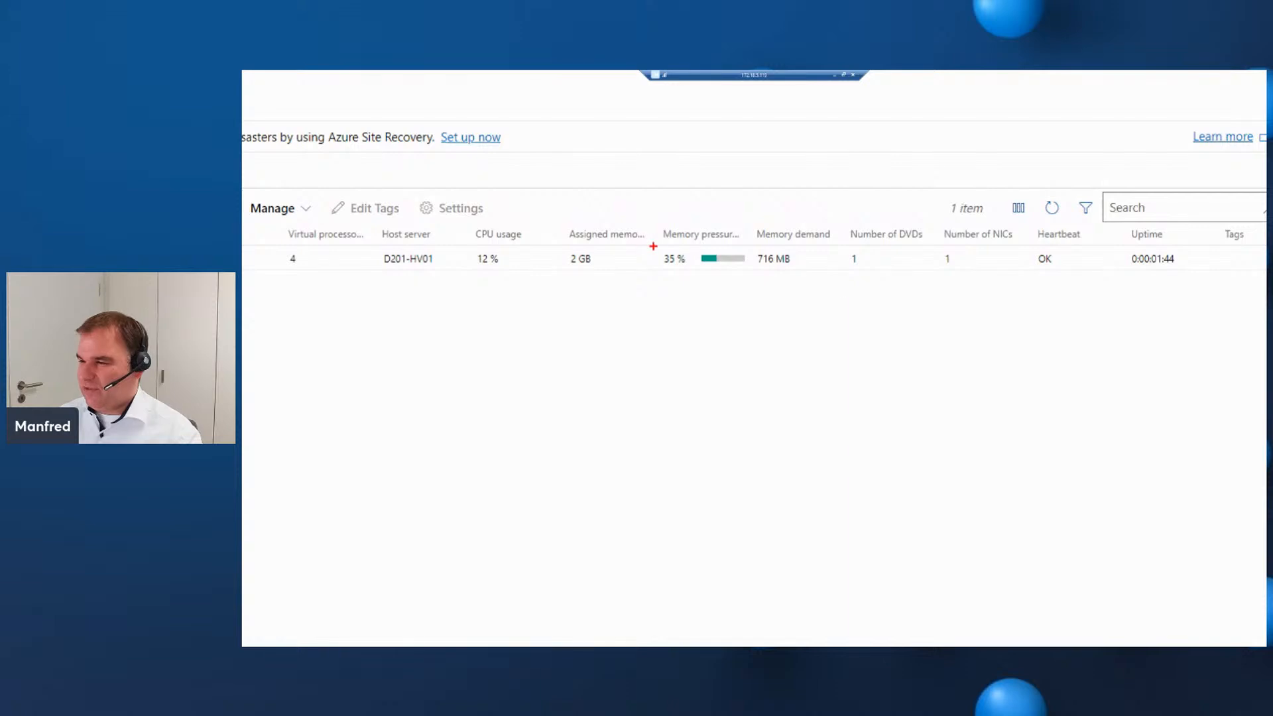
pyautogui.moveTo(653, 235)
pyautogui.mouseDown()
pyautogui.moveTo(887, 278)
pyautogui.moveTo(1016, 278)
pyautogui.mouseUp()
pyautogui.moveTo(720, 267); pyautogui.dragTo(728, 351)
pyautogui.press('Escape')
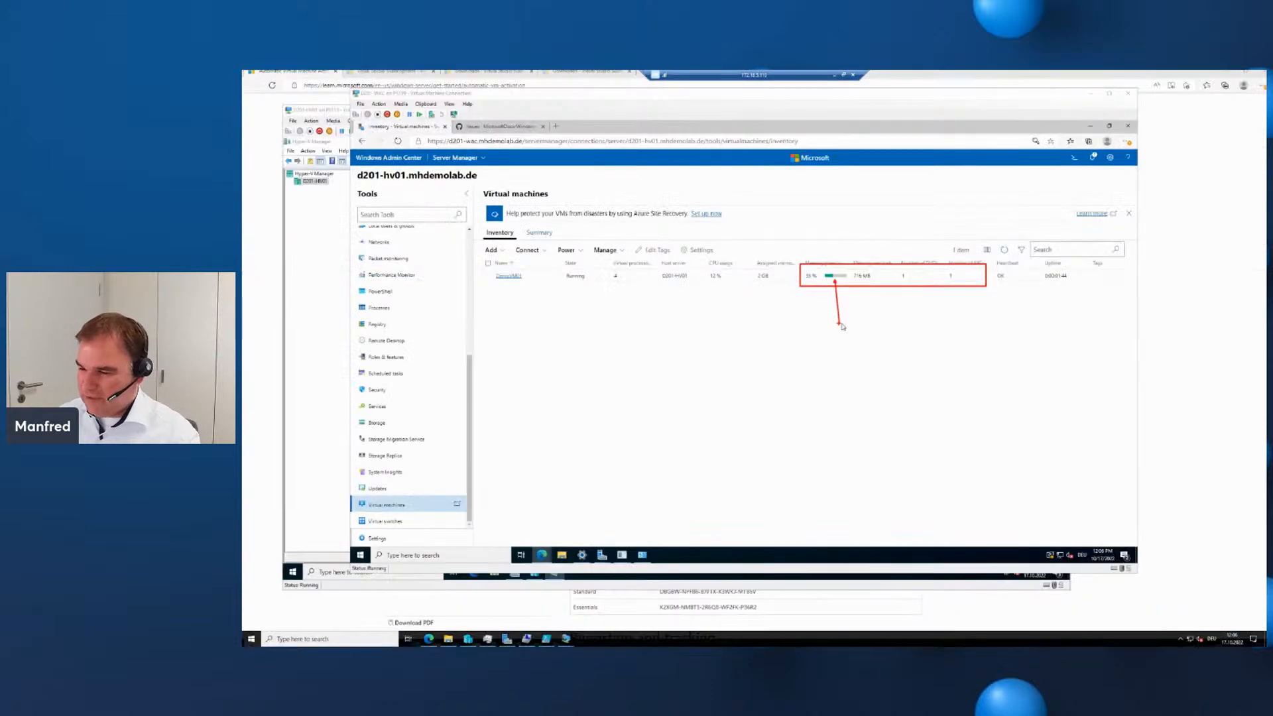
# Switch back to the D201-HV01 connection and bring Hyper-V Manager to the front.
pyautogui.moveTo(566, 640)
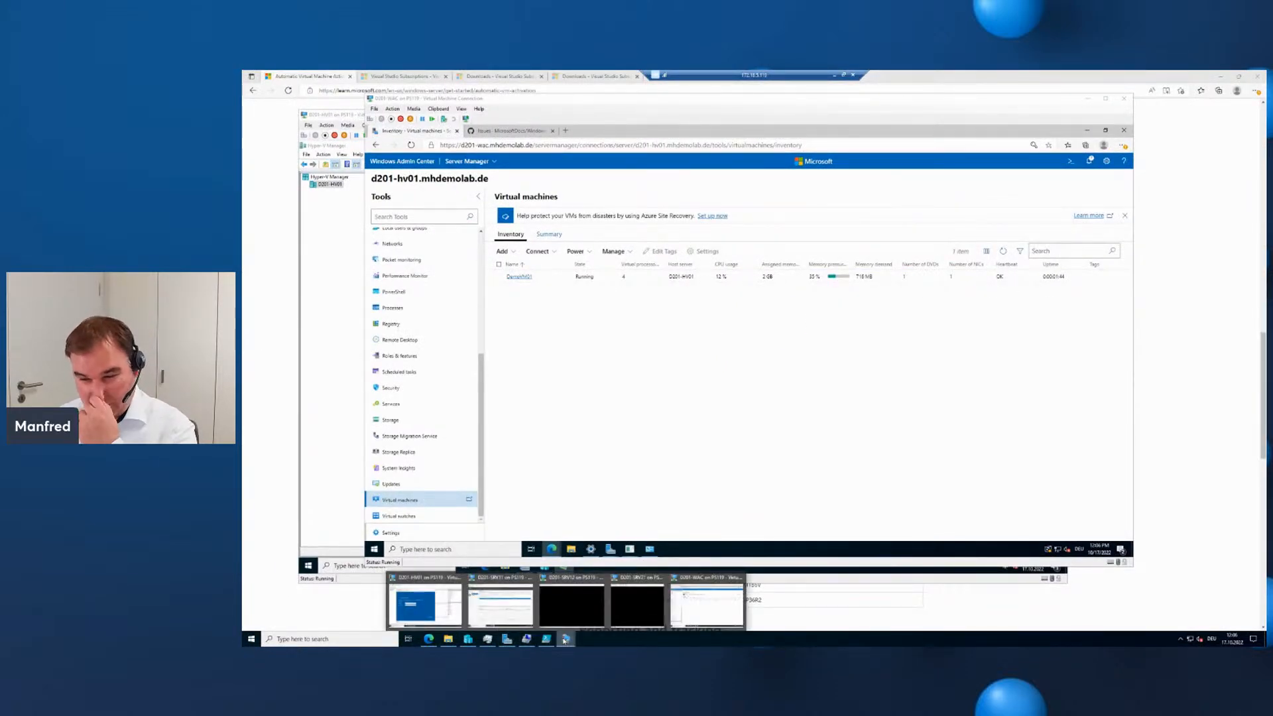
pyautogui.click(436, 616)
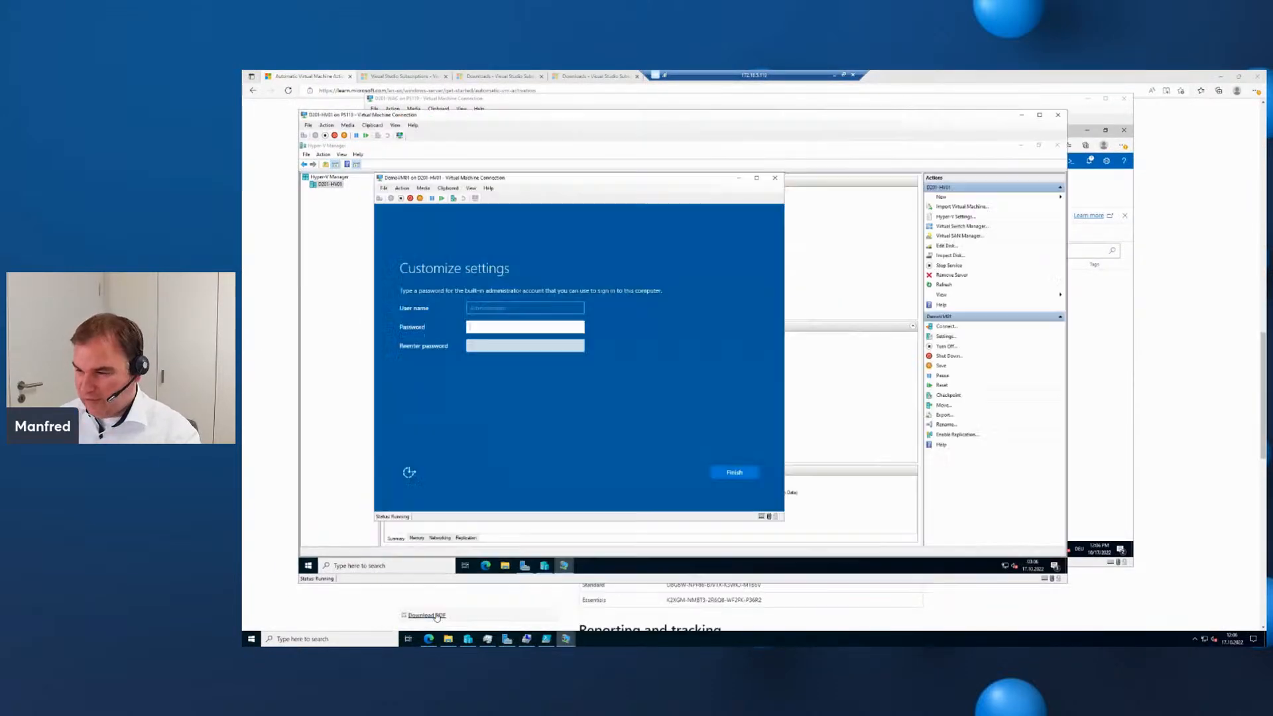
pyautogui.click(544, 566)
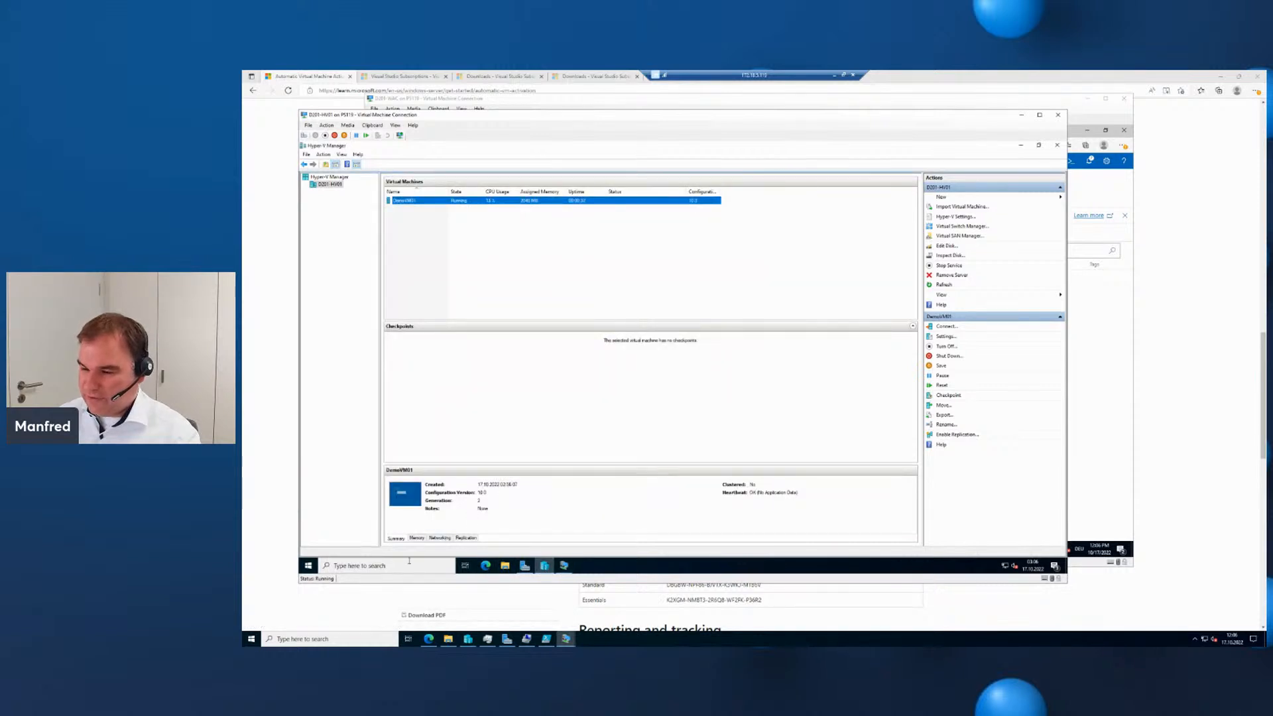
# Check DemoVM01's memory details and the columns available for the virtual machines list in Hyper-V Manager.
pyautogui.click(416, 538)
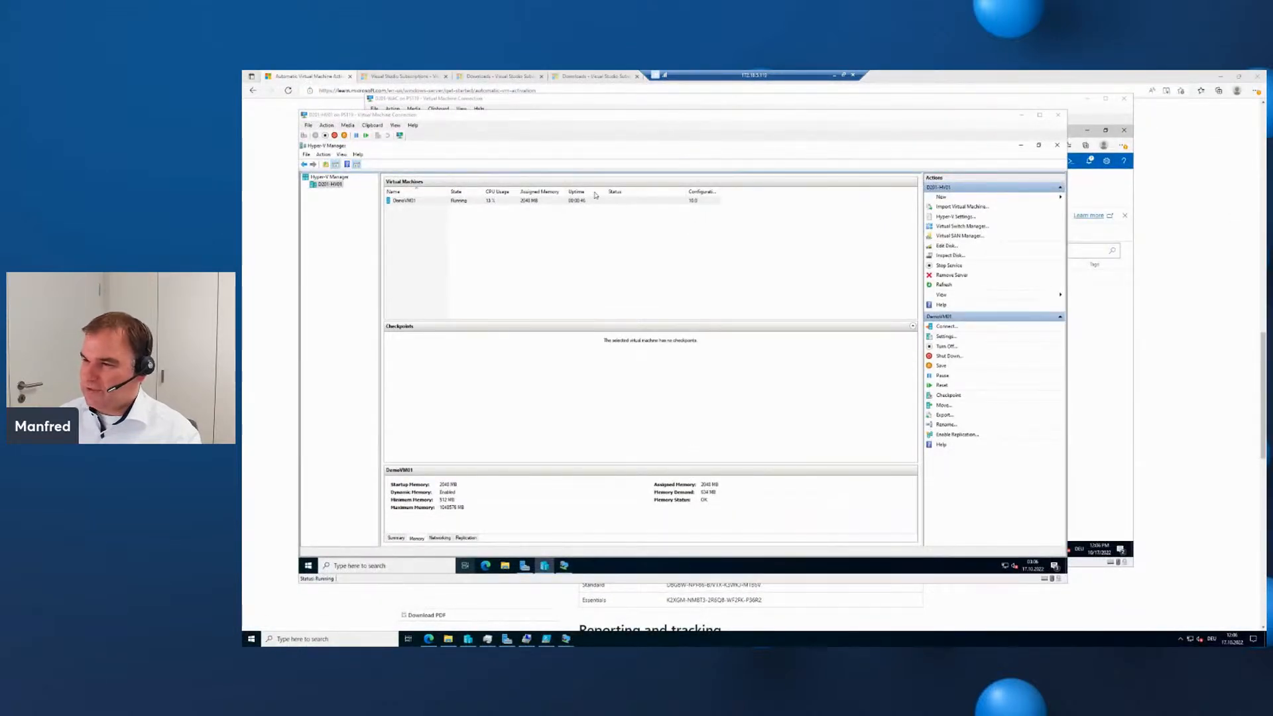
pyautogui.click(597, 197)
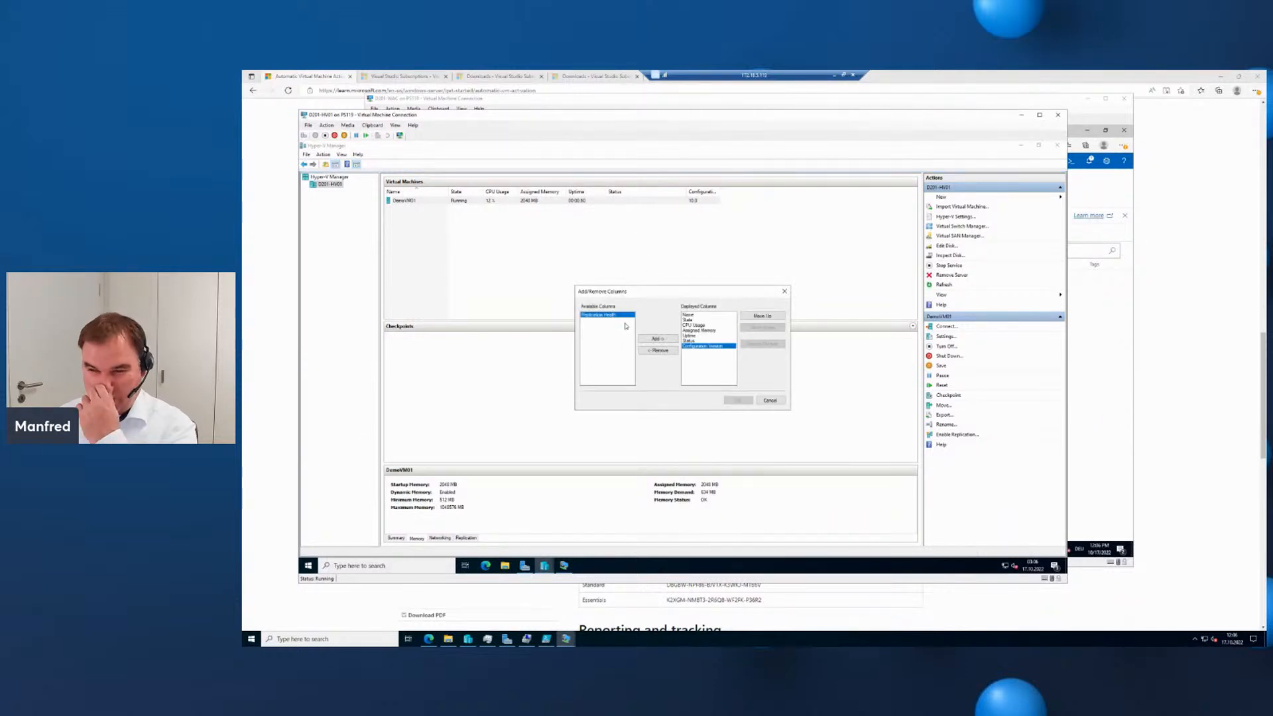
pyautogui.click(774, 400)
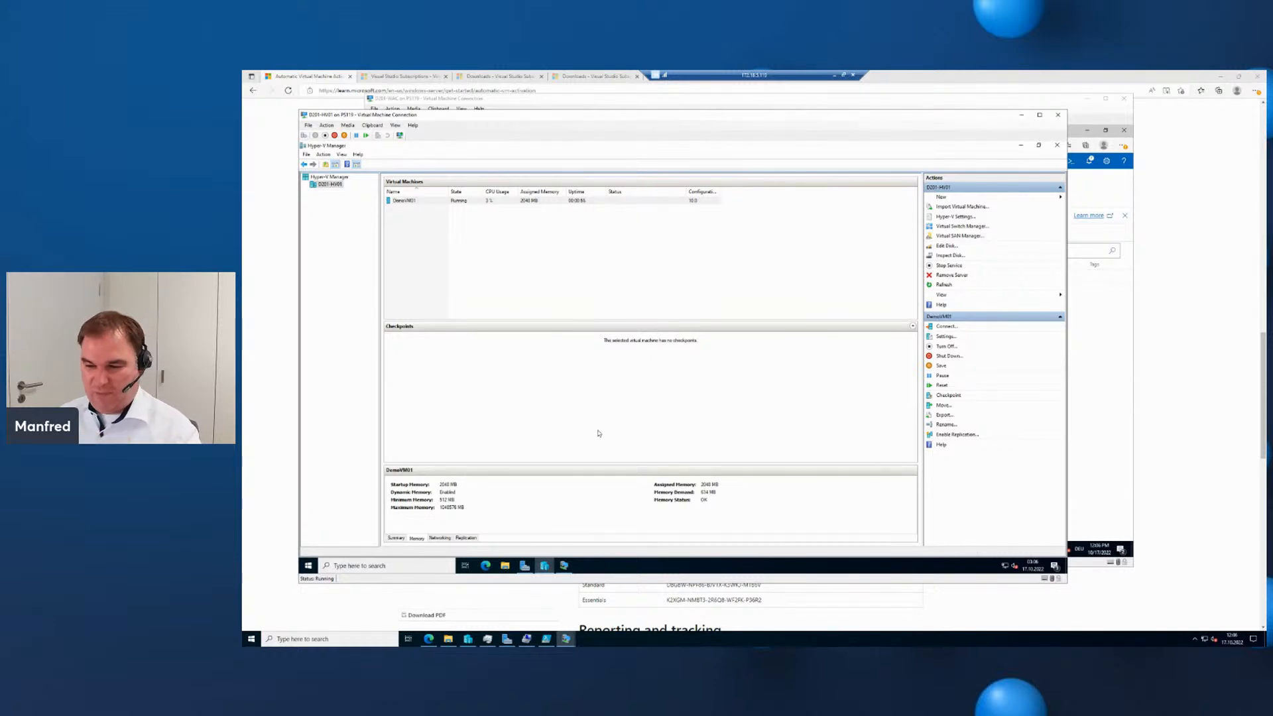
# Switch to the D201-WAC connection and begin a new virtual machine named DemoVM02 with 4 virtual processors.
pyautogui.click(567, 641)
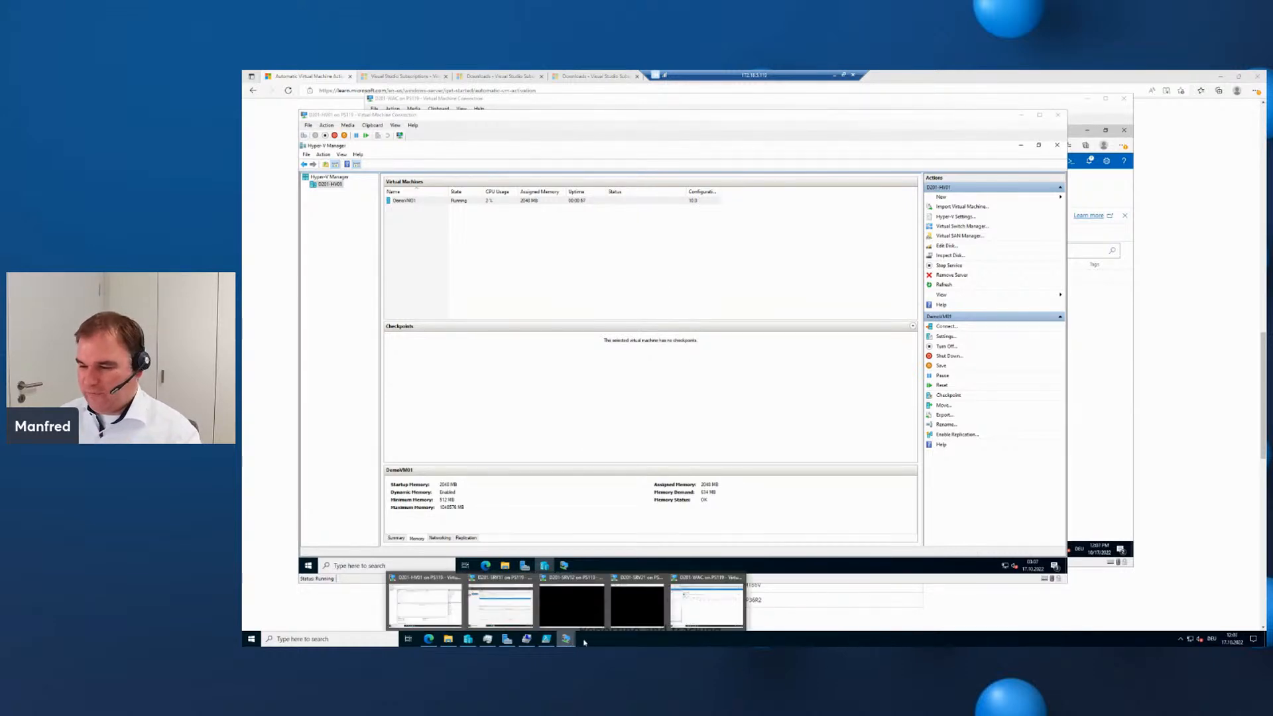
pyautogui.click(707, 605)
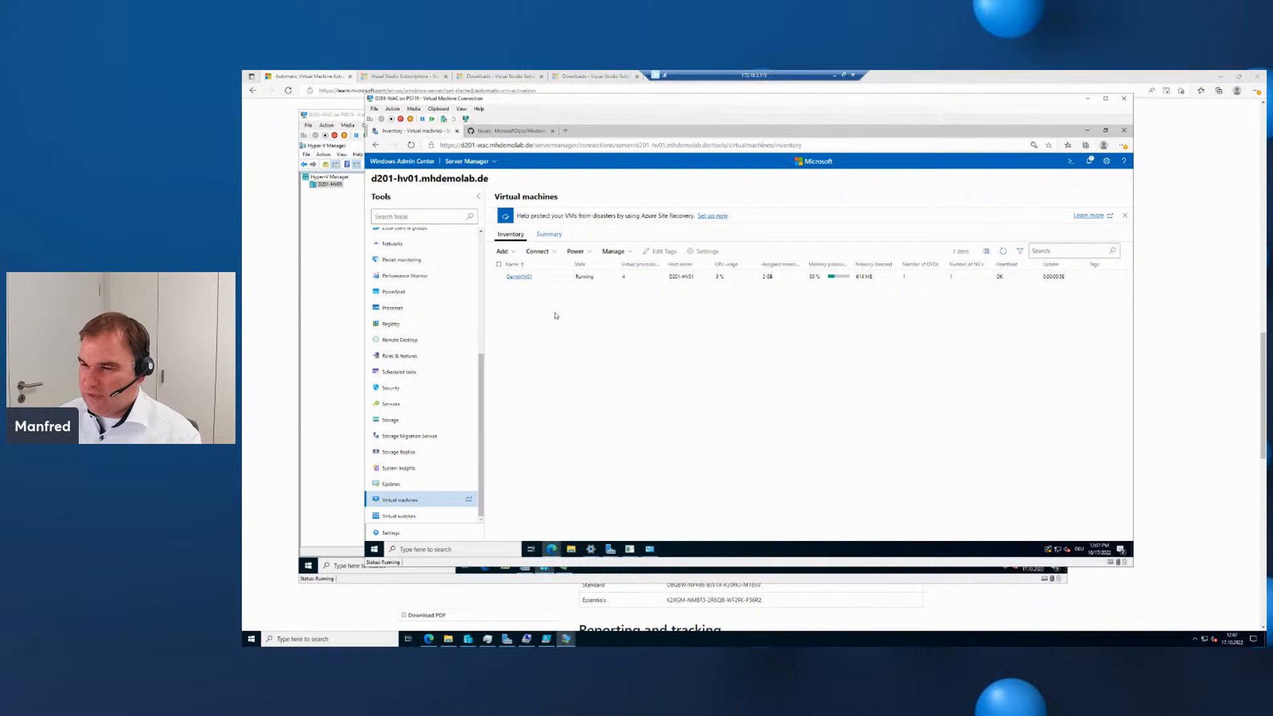
pyautogui.click(502, 251)
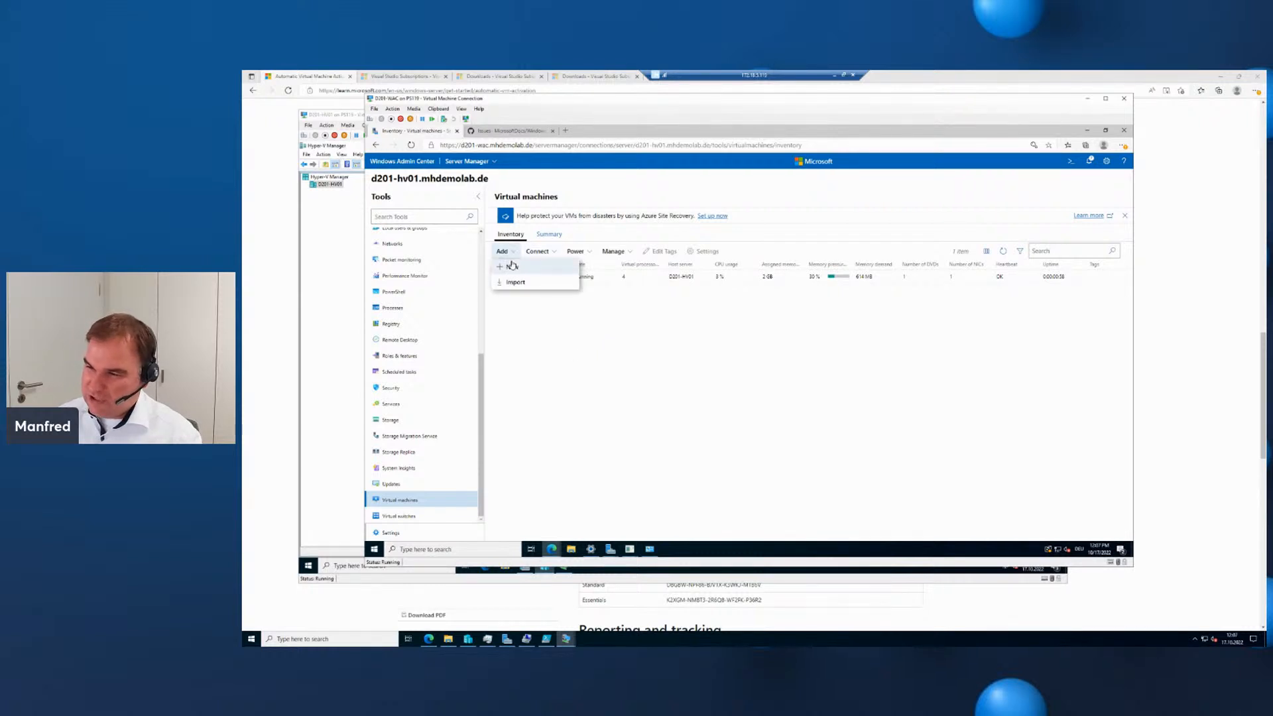
pyautogui.click(512, 266)
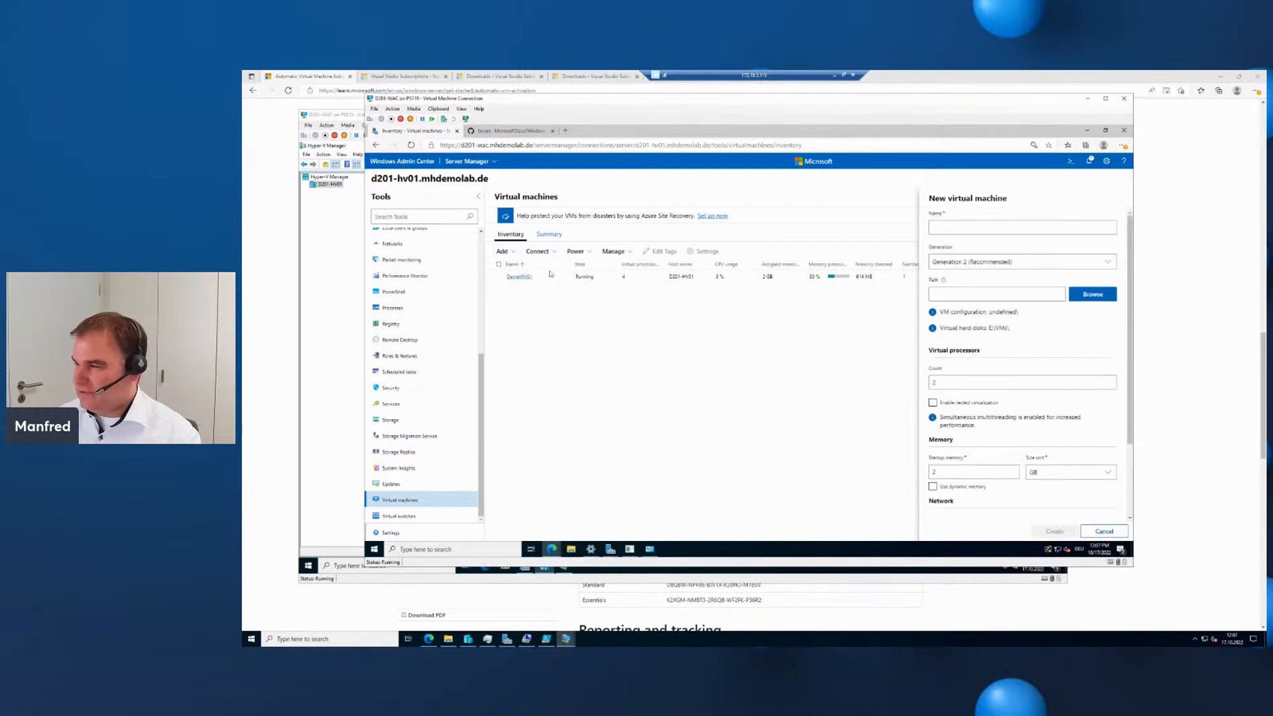
pyautogui.click(985, 231)
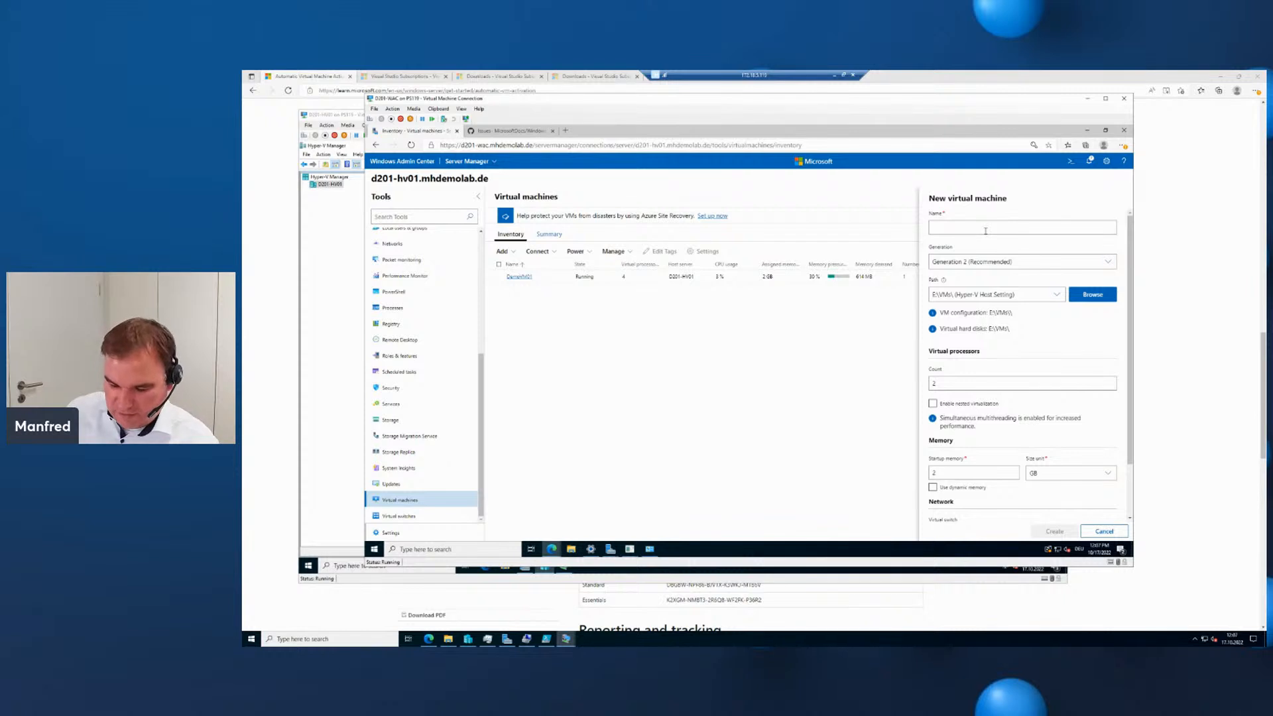
pyautogui.write('DemoVM02')
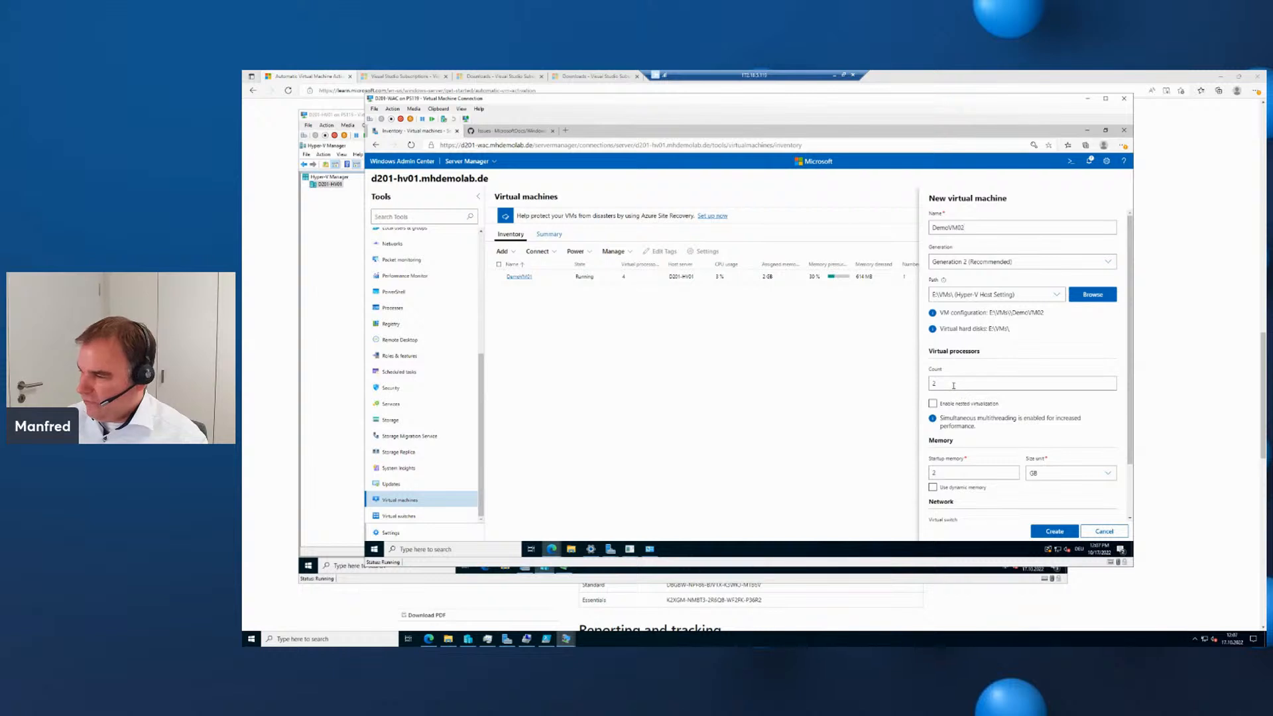
pyautogui.moveTo(951, 385); pyautogui.dragTo(894, 383)
pyautogui.write('4')
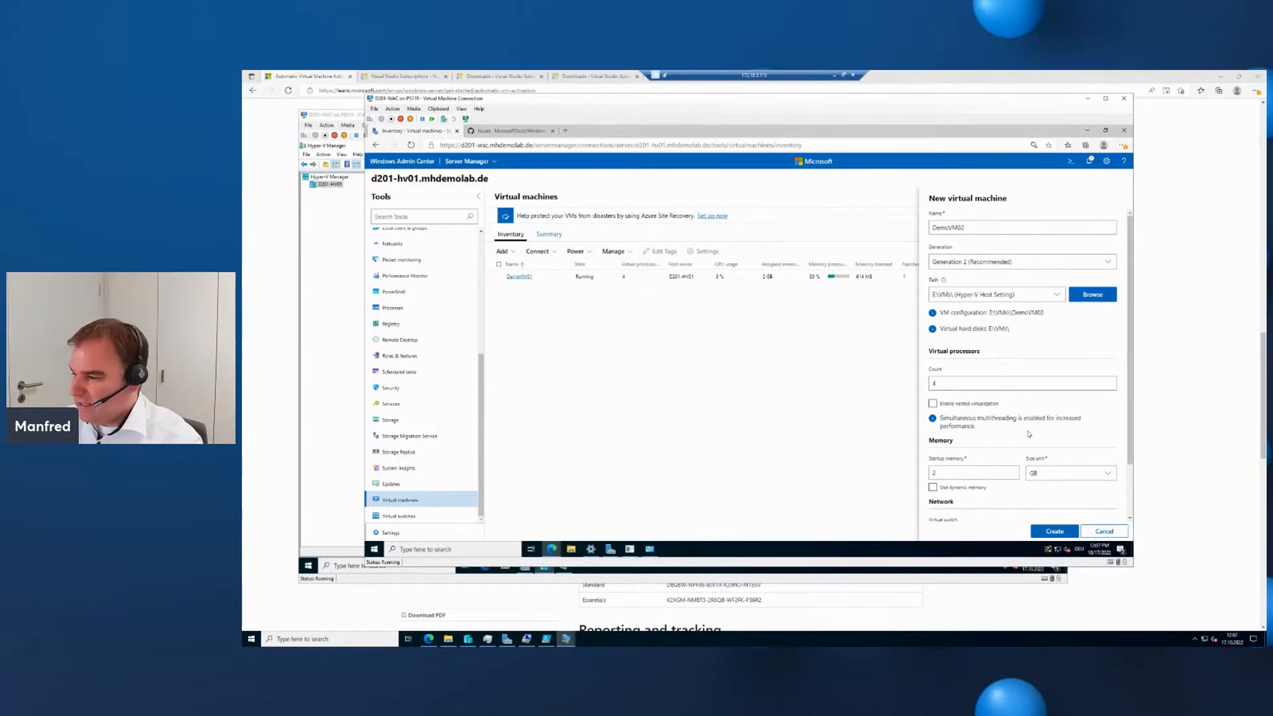
# Enable dynamic memory for DemoVM02 with a minimum of 1 GB and a maximum of 2 GB.
pyautogui.scroll(-1, 964, 414)
pyautogui.click(932, 424)
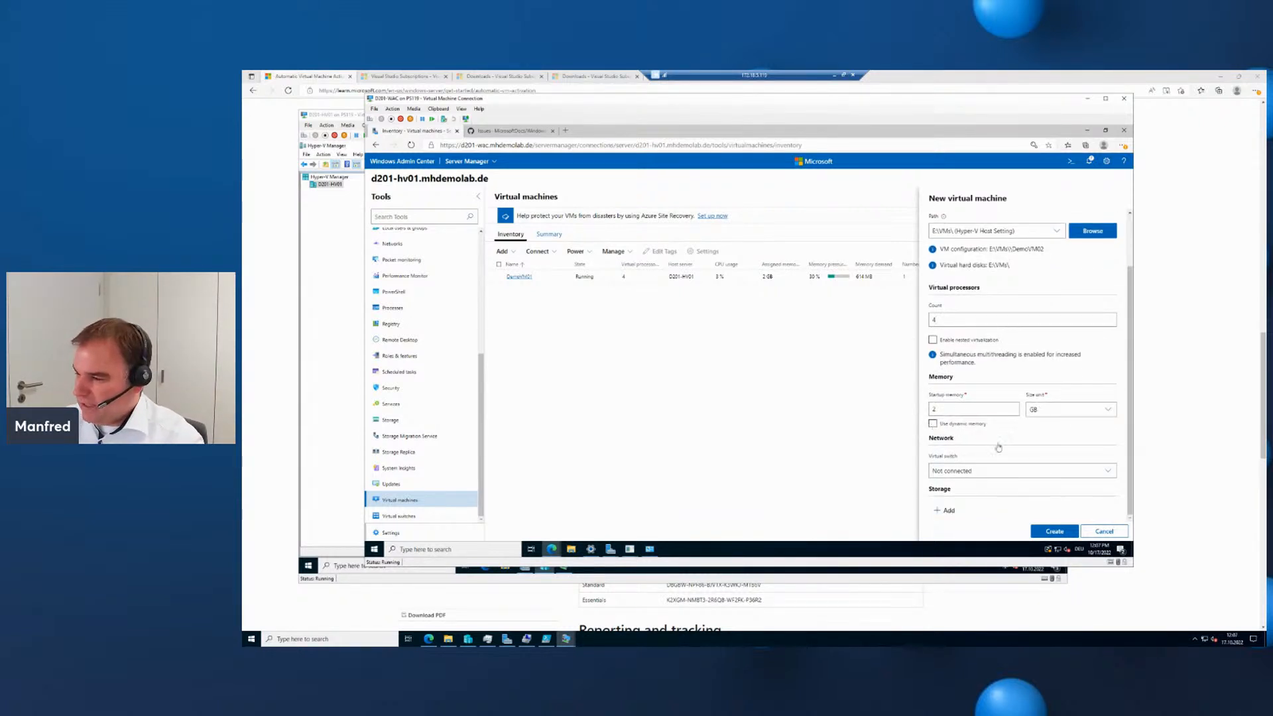
pyautogui.moveTo(955, 479); pyautogui.dragTo(937, 480)
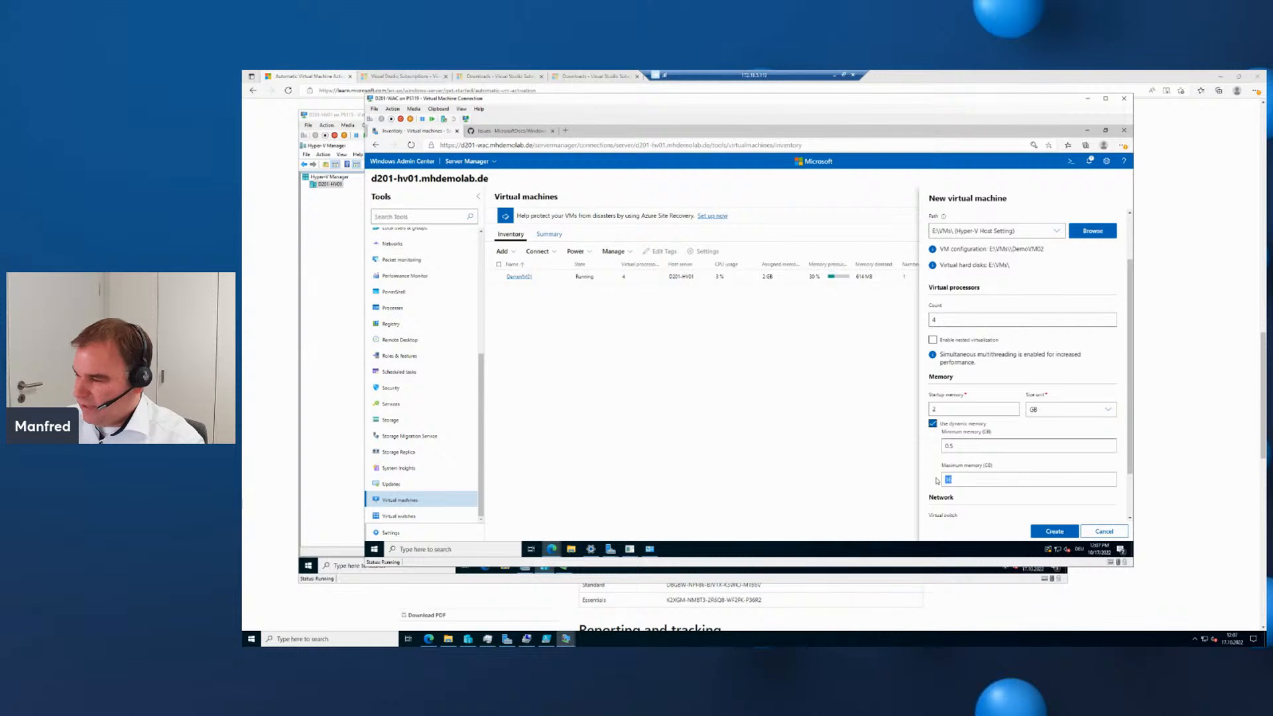
pyautogui.write('2048')
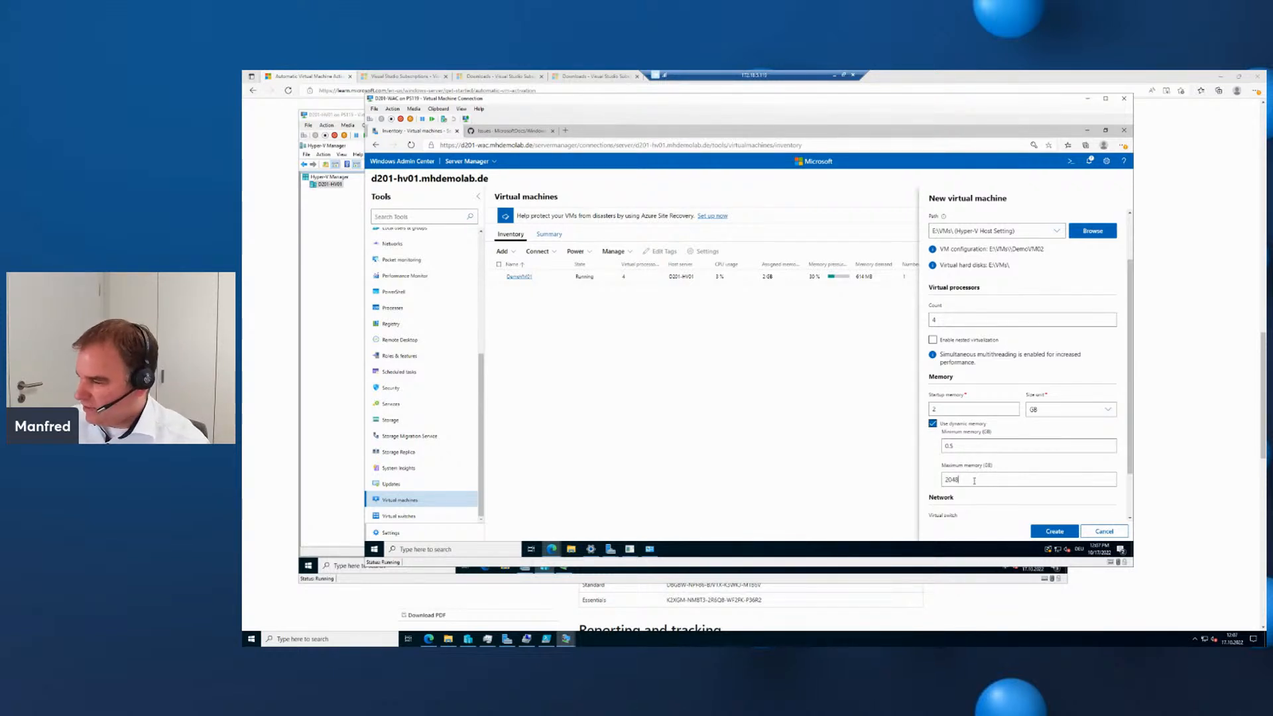
pyautogui.moveTo(974, 480); pyautogui.dragTo(905, 480)
pyautogui.write('2')
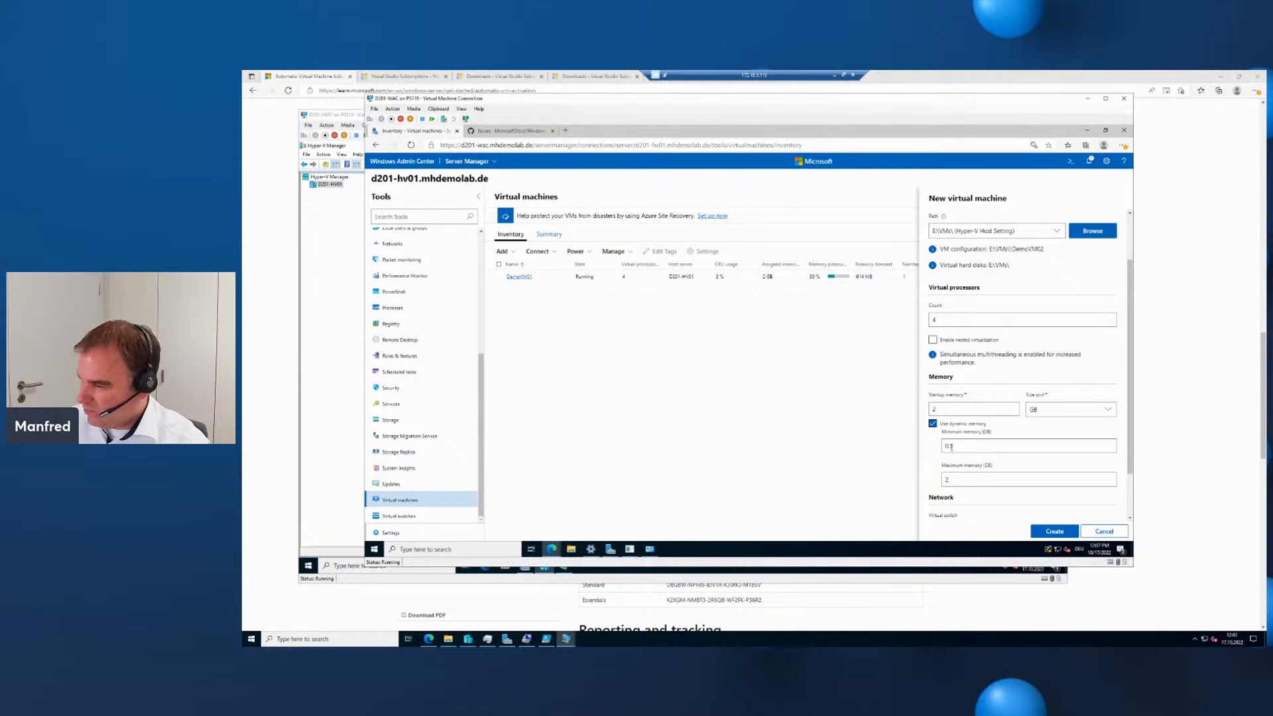
pyautogui.doubleClick(950, 447)
pyautogui.write('1')
# Connect DemoVM02 to the Public virtual switch and add an empty 127 GB virtual hard disk.
pyautogui.scroll(-1, 977, 517)
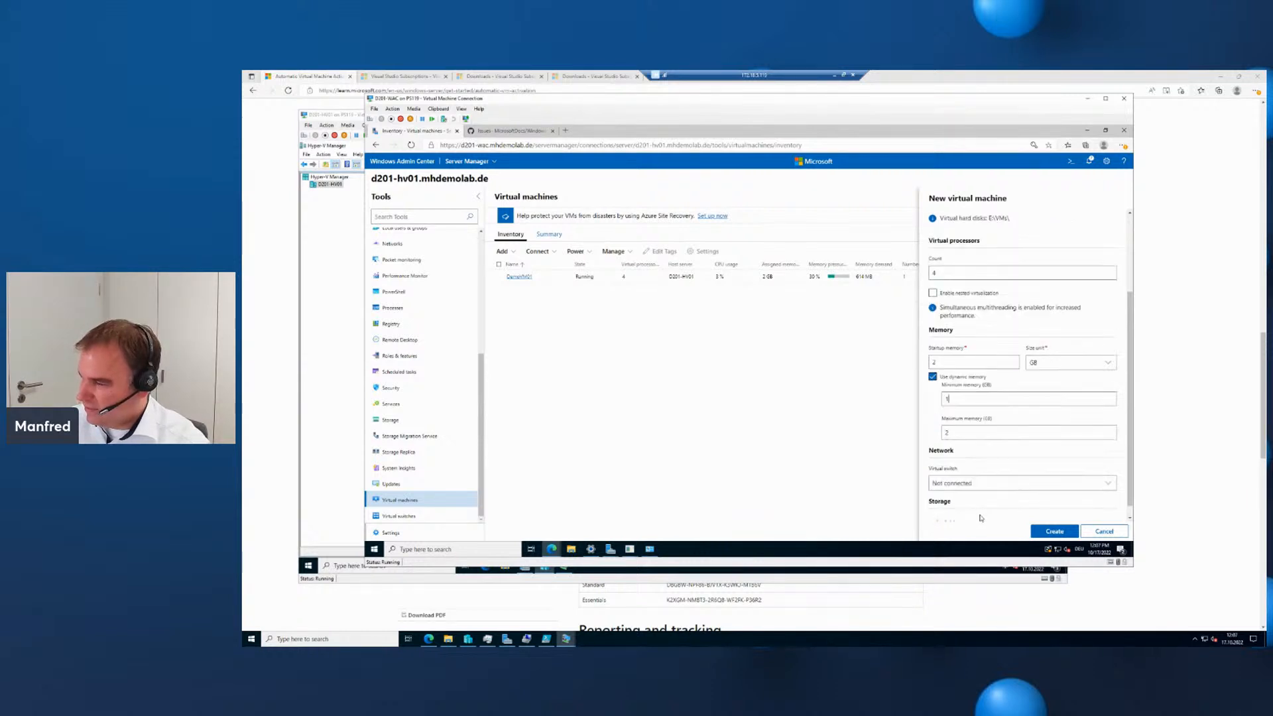
pyautogui.click(985, 472)
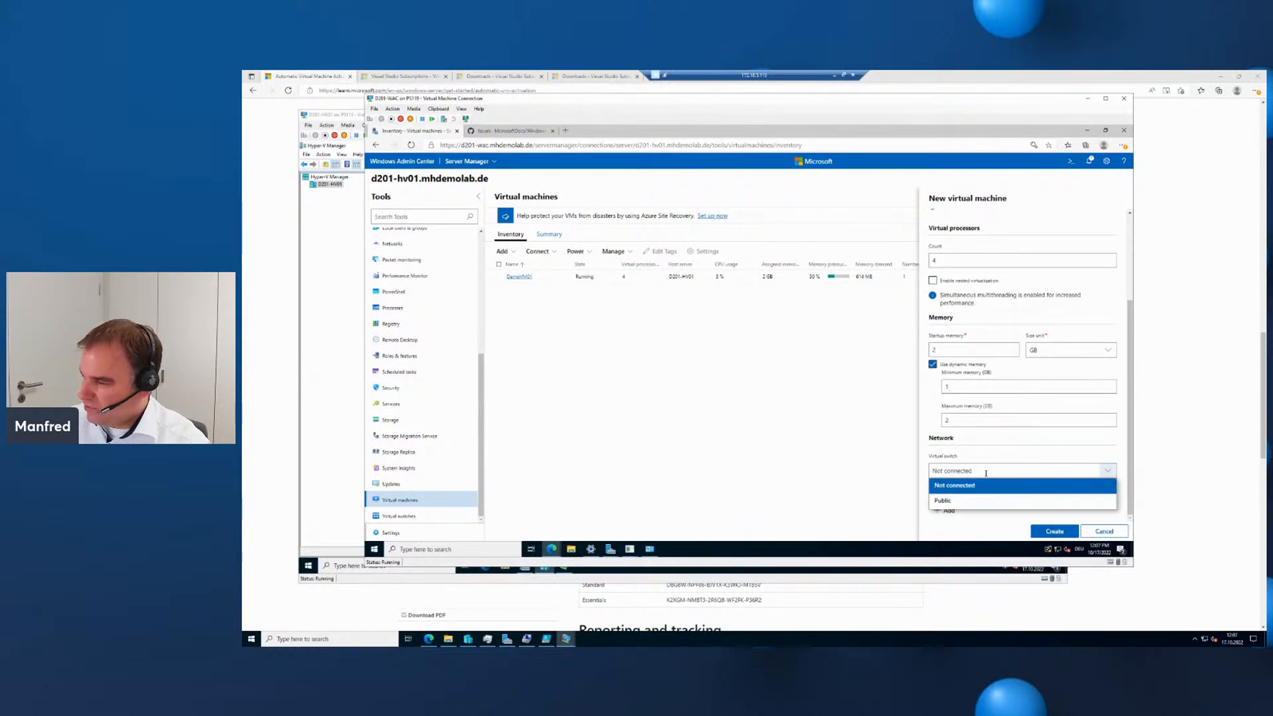
pyautogui.click(967, 504)
pyautogui.scroll(-1, 965, 503)
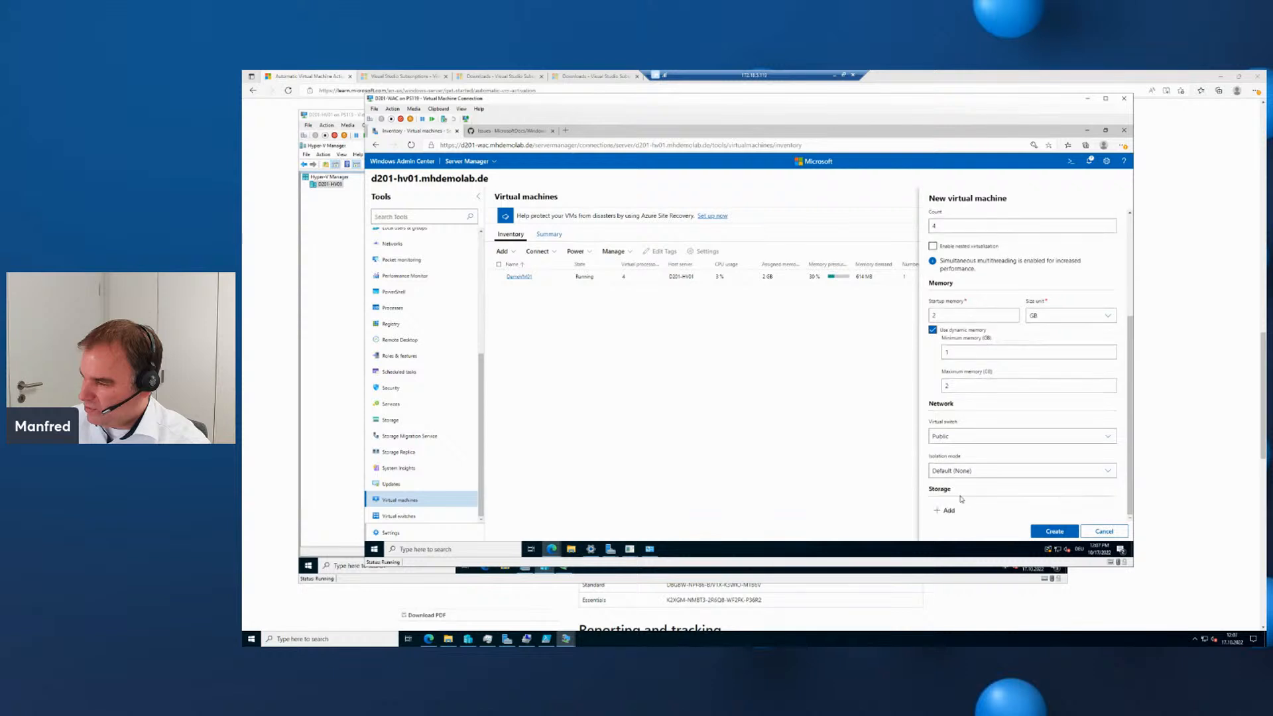
pyautogui.click(937, 510)
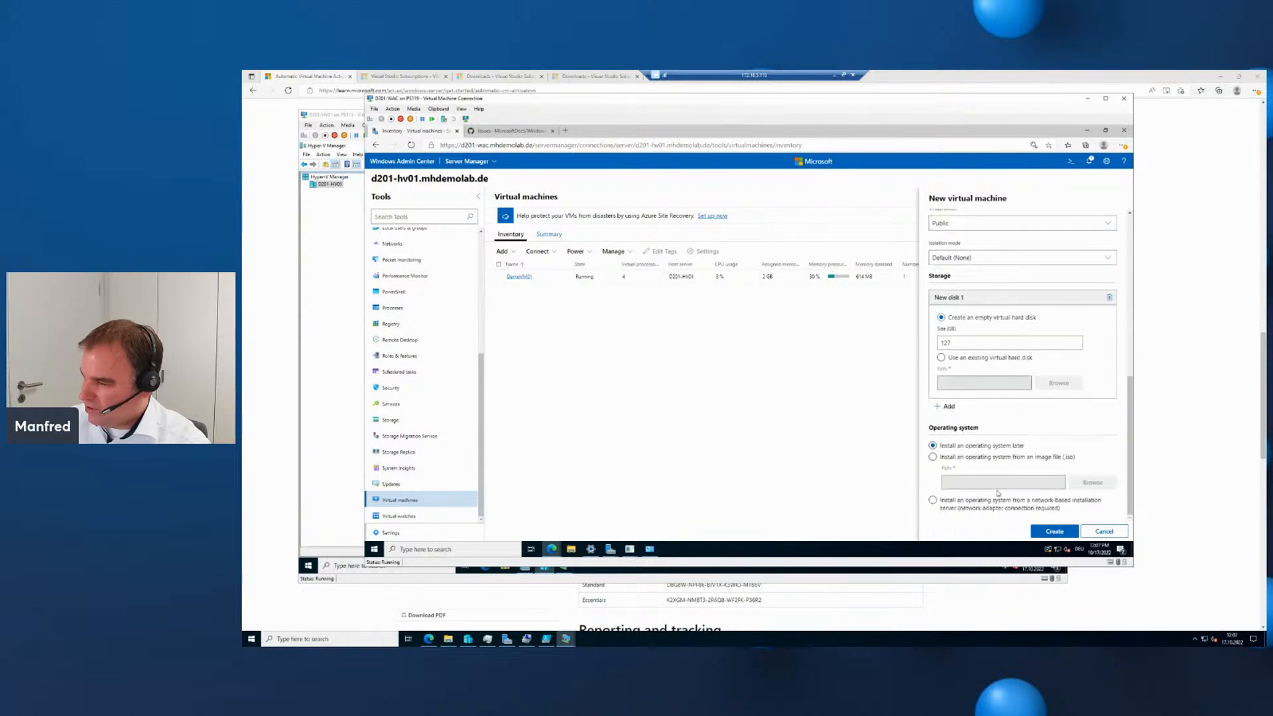
# Set the operating system to install from the Windows Server 2022 ISO image in E:\Sources.
pyautogui.click(933, 457)
pyautogui.click(1092, 482)
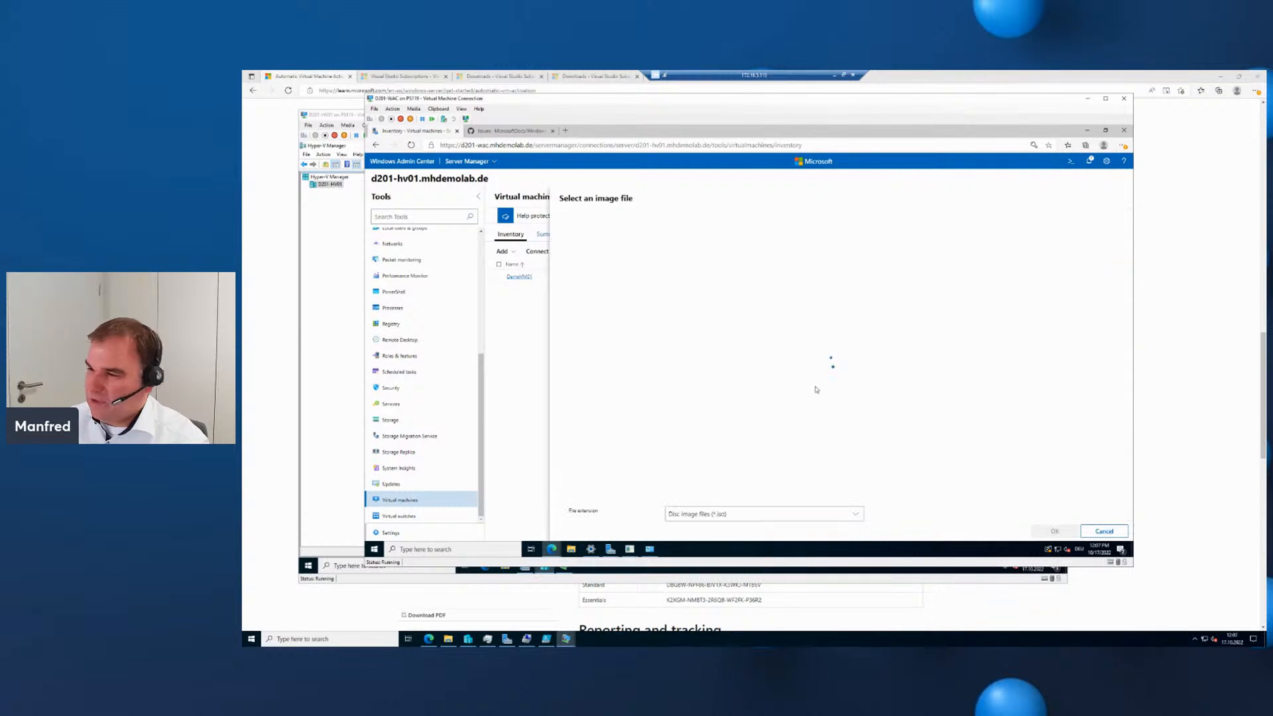
pyautogui.doubleClick(586, 263)
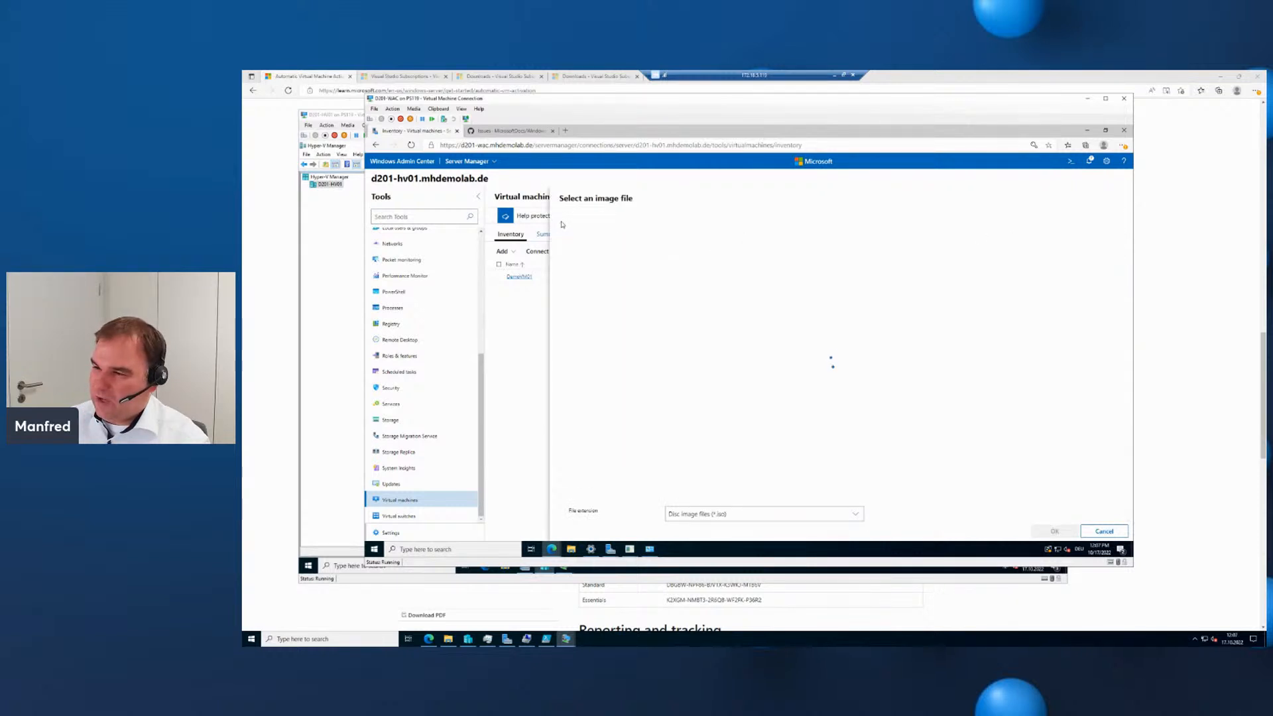
pyautogui.doubleClick(586, 275)
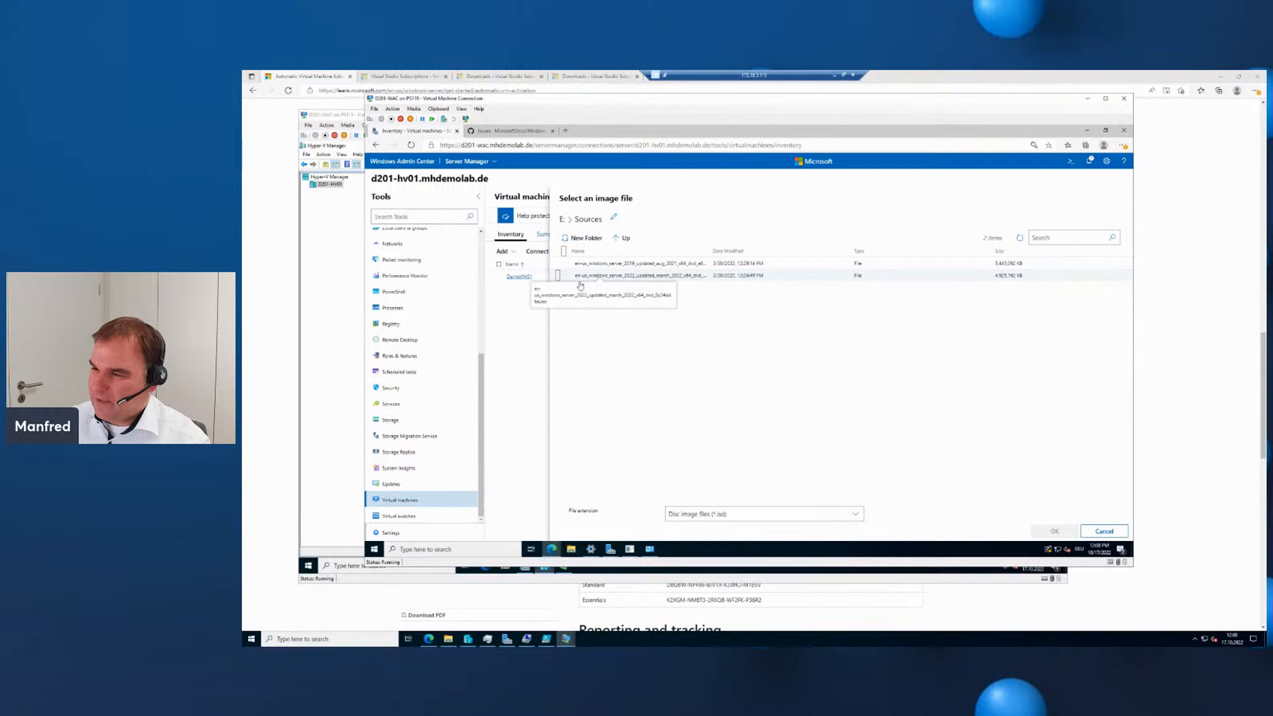
pyautogui.click(559, 277)
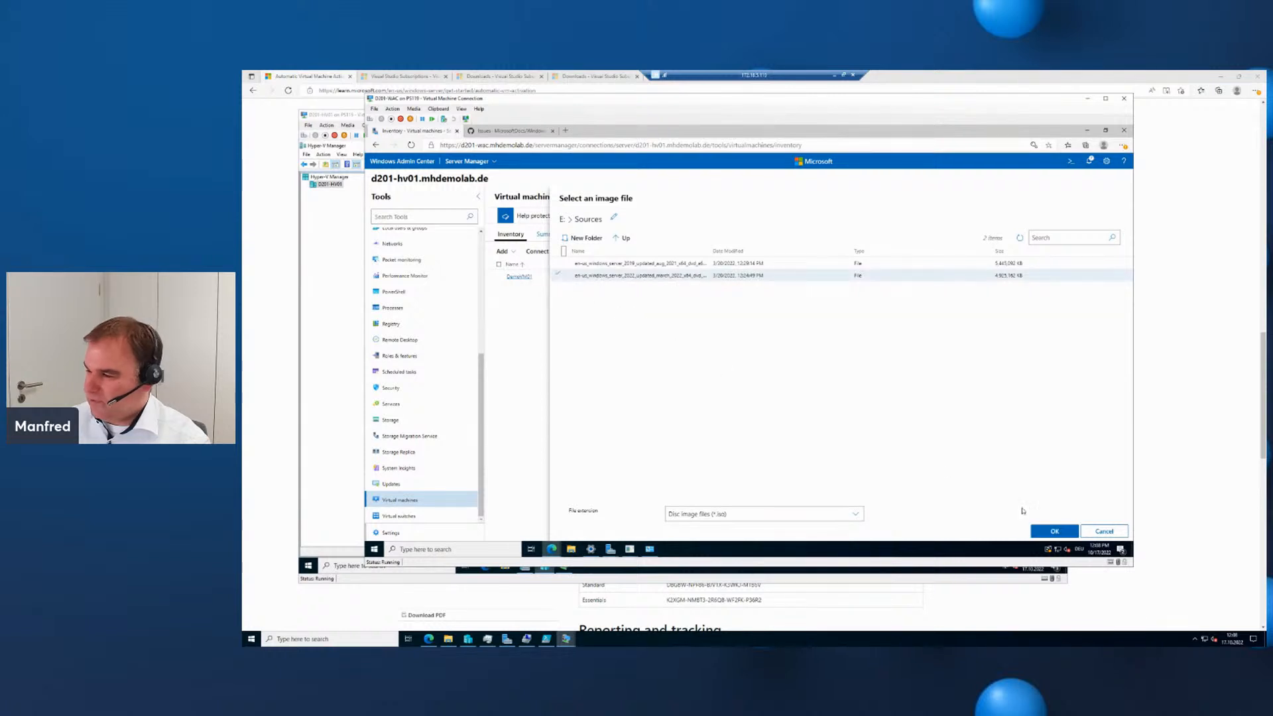
pyautogui.click(1061, 531)
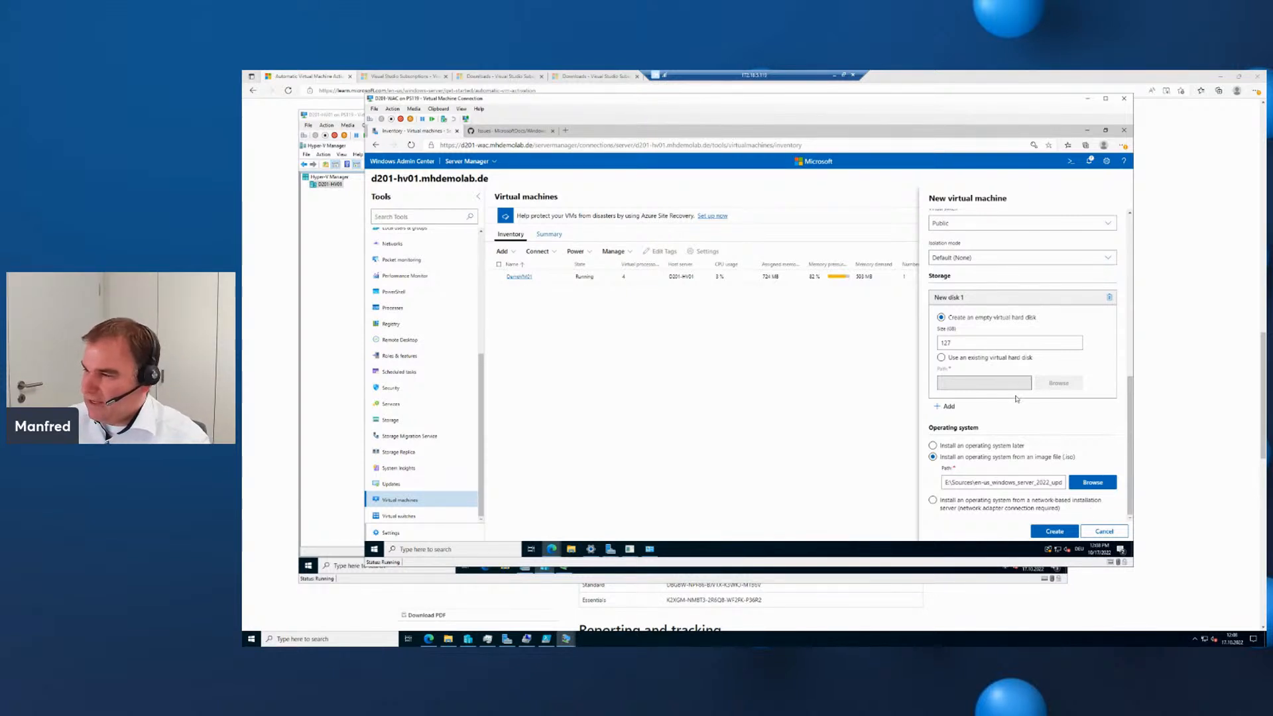
# Review the processor, memory, network and storage settings of DemoVM02 and create the virtual machine.
pyautogui.scroll(5, 1015, 396)
pyautogui.scroll(1, 1015, 396)
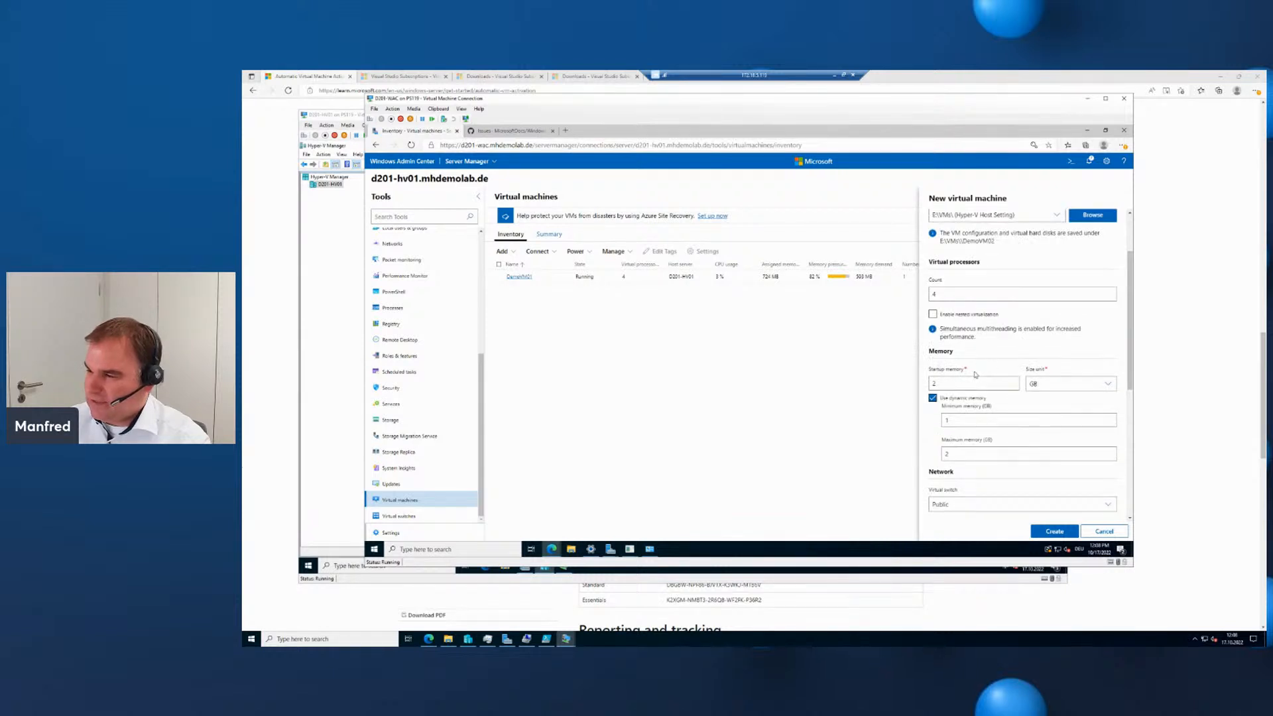
pyautogui.scroll(-1, 974, 371)
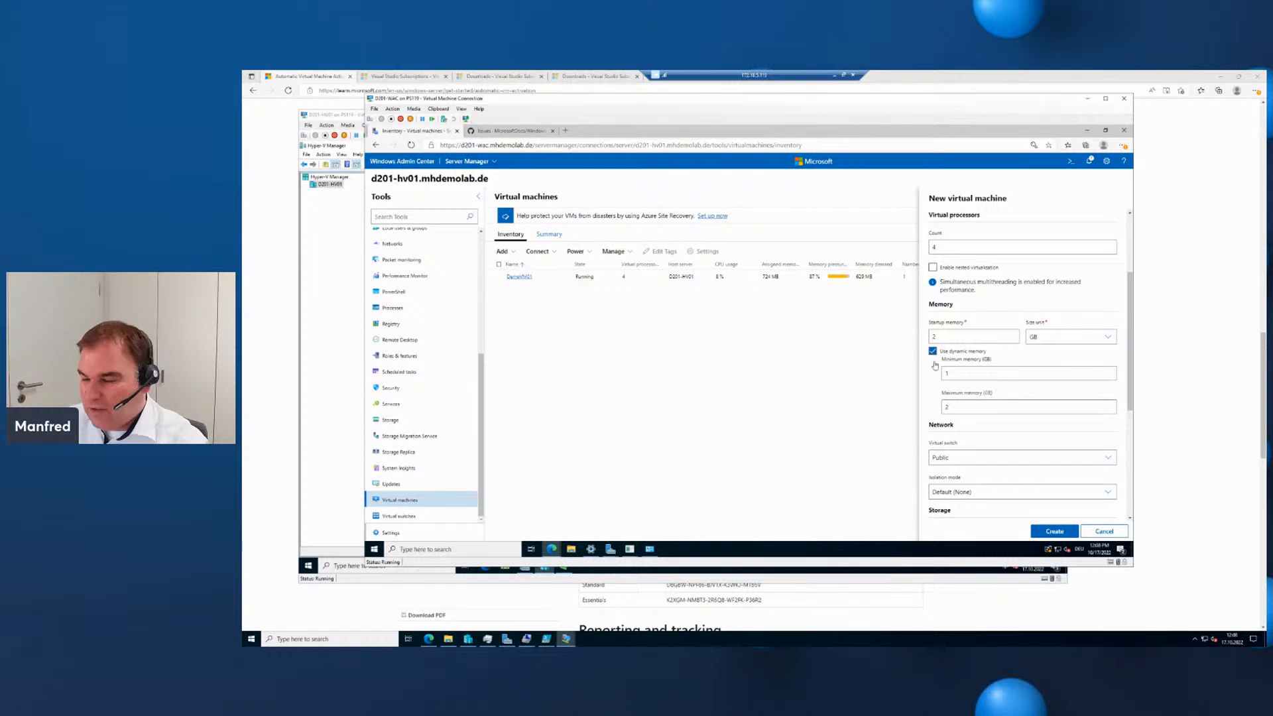
pyautogui.scroll(-3, 1033, 398)
pyautogui.scroll(-3, 1031, 436)
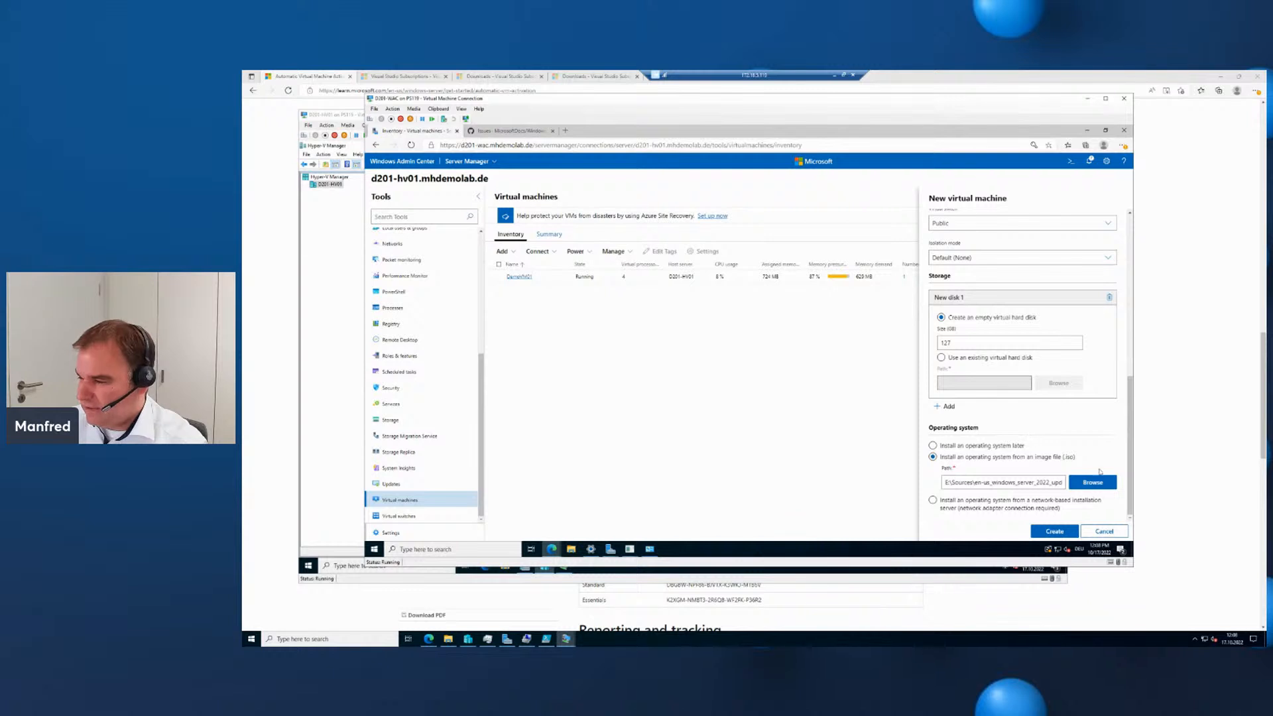
pyautogui.click(1067, 534)
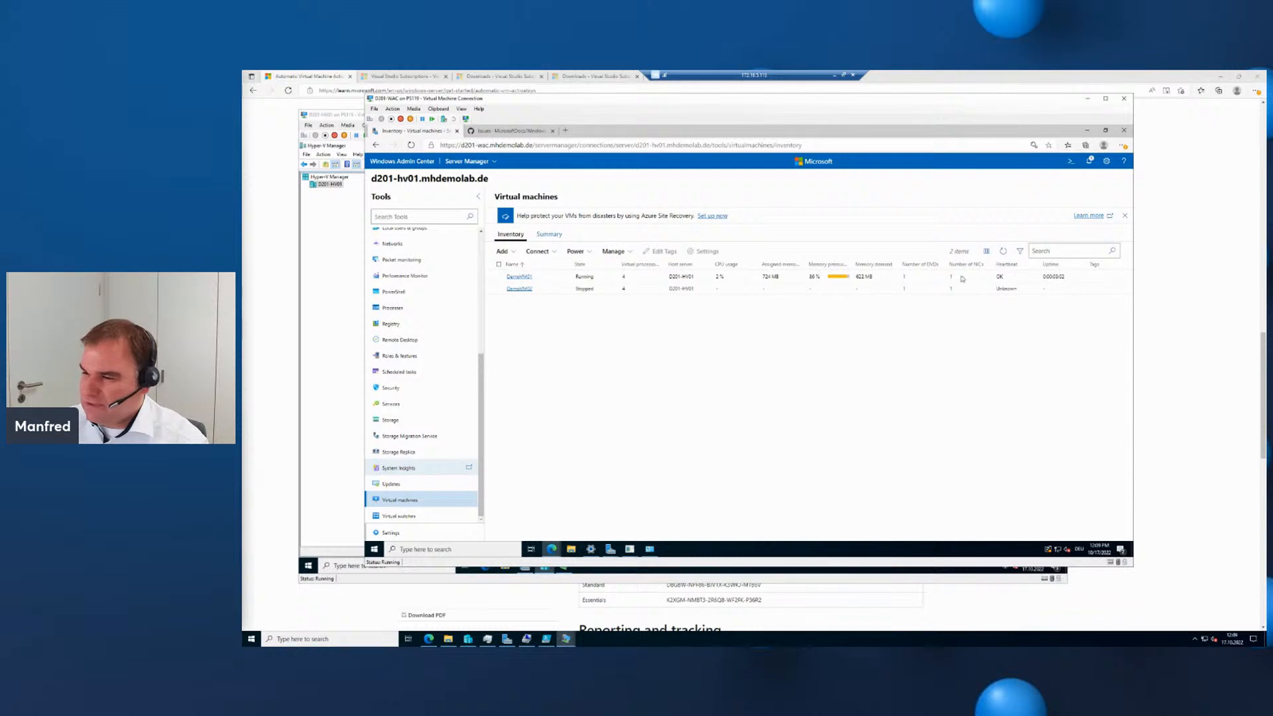
# Start DemoVM02 from the virtual machines inventory and try to connect to it.
pyautogui.click(493, 289)
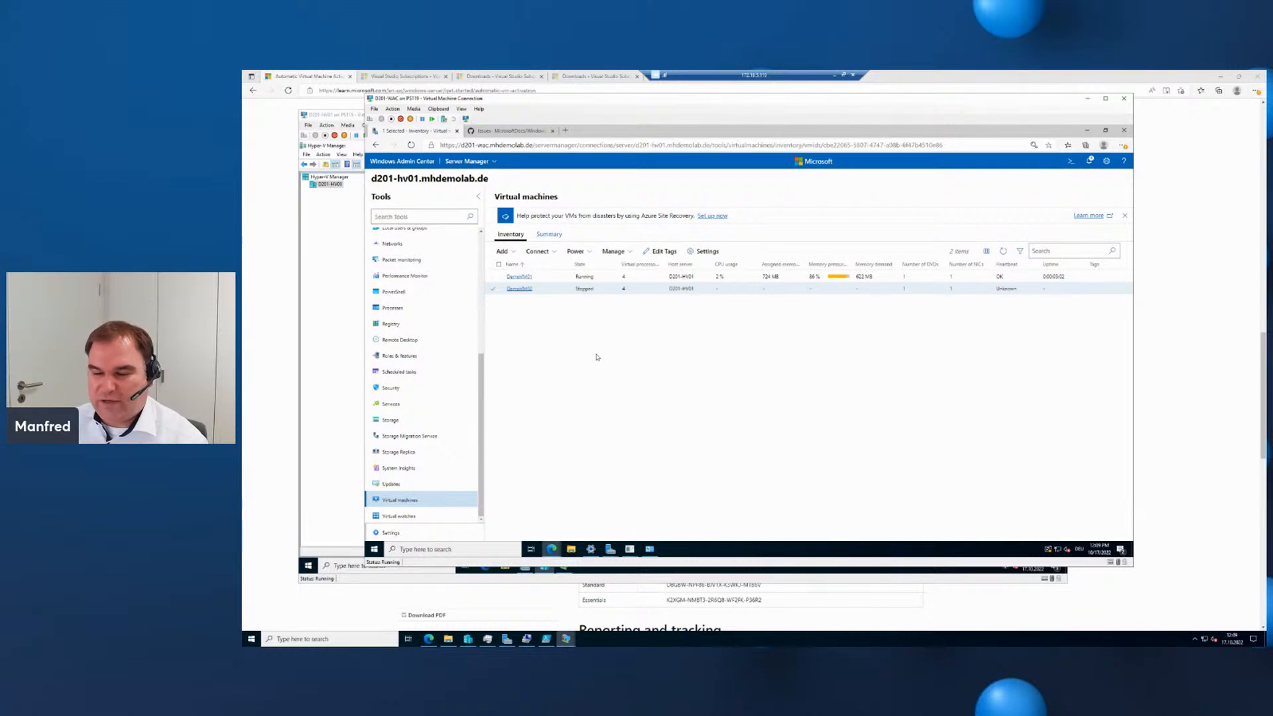
pyautogui.click(588, 255)
pyautogui.click(582, 267)
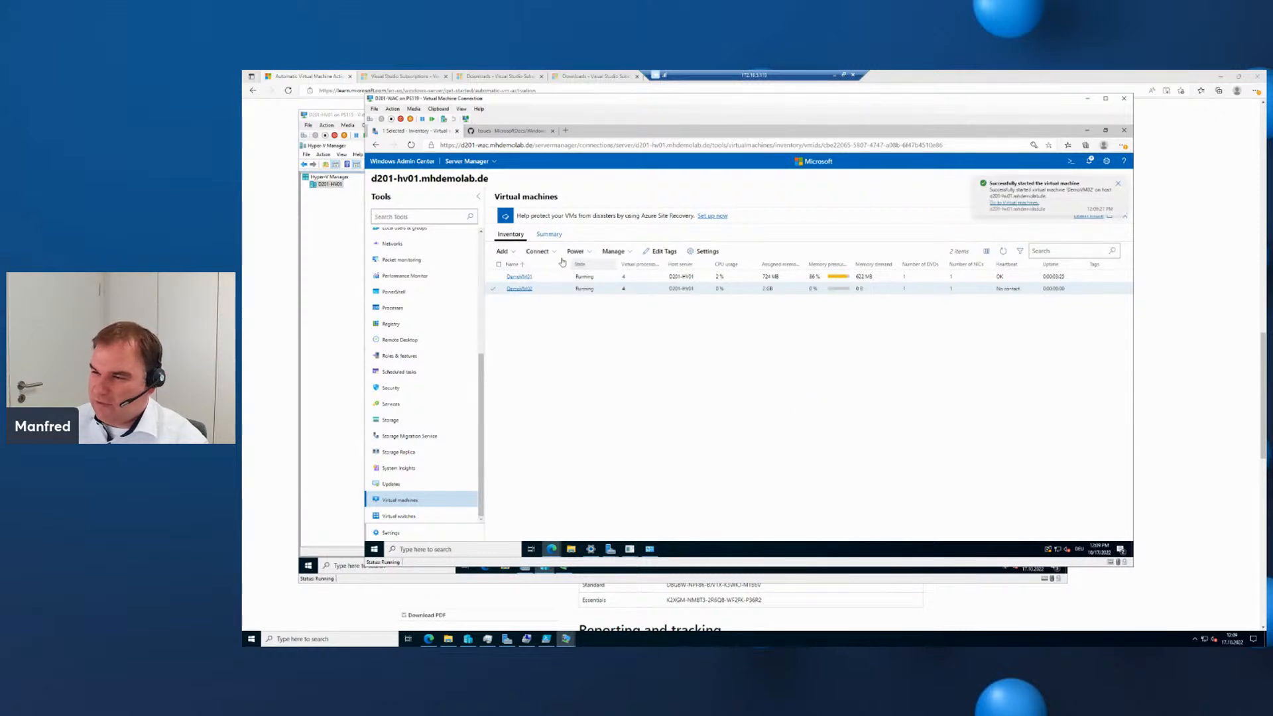
pyautogui.click(555, 253)
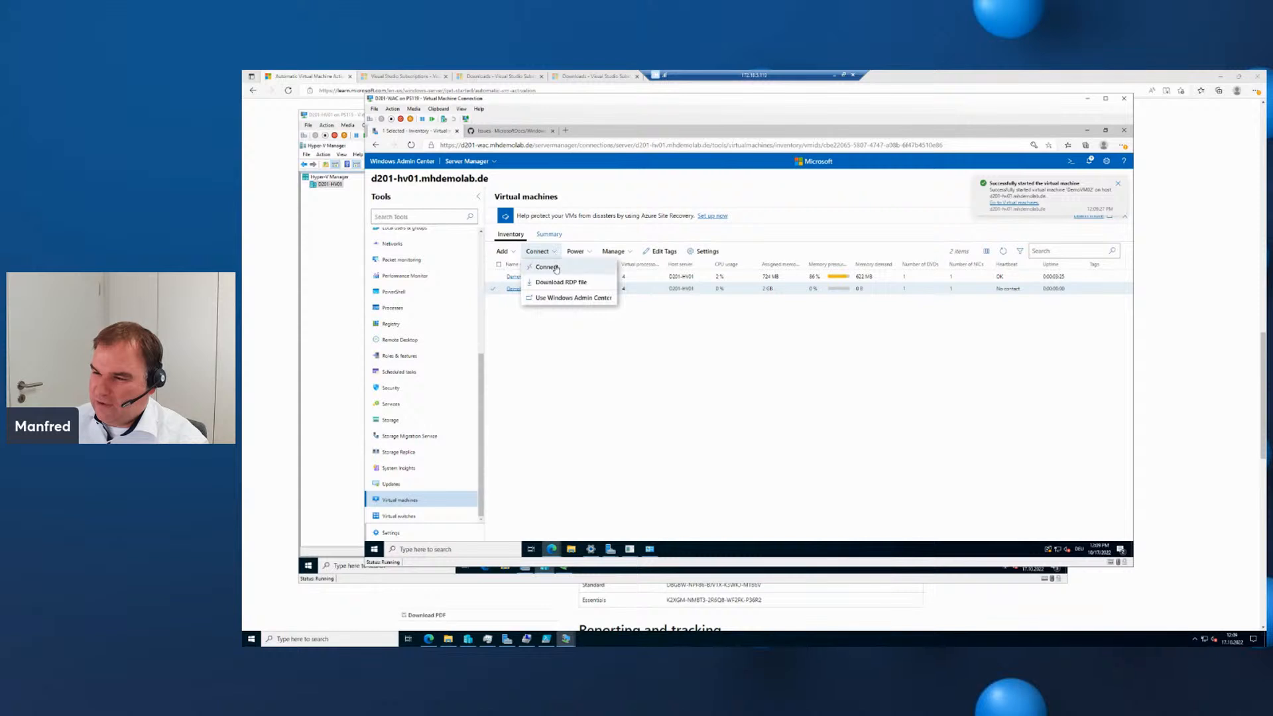
pyautogui.click(547, 267)
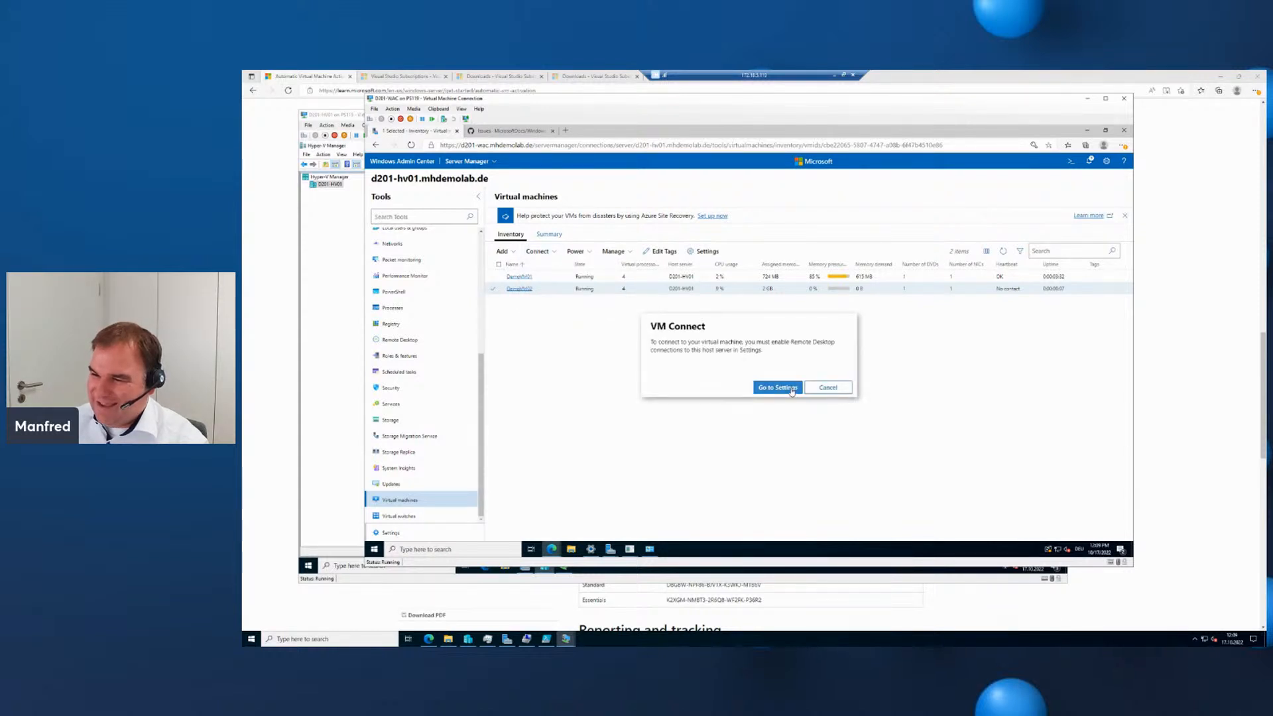
pyautogui.click(839, 640)
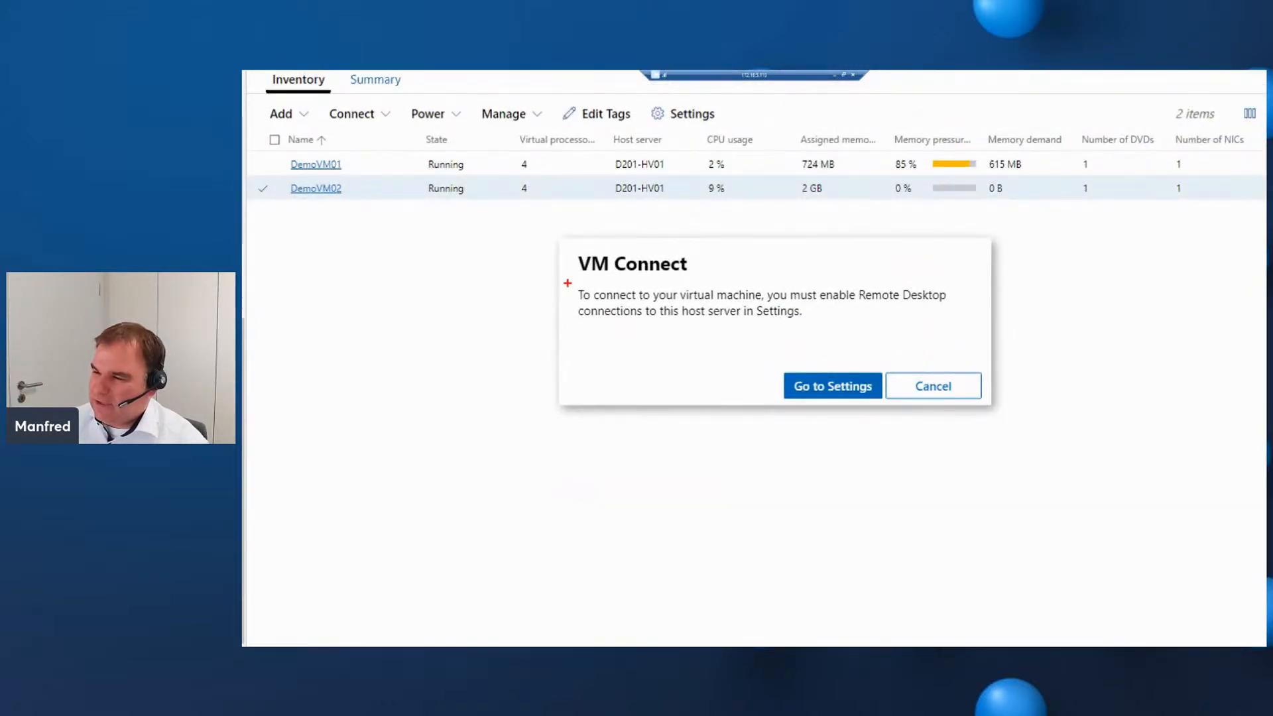
pyautogui.moveTo(555, 273)
pyautogui.mouseDown()
pyautogui.moveTo(829, 328)
pyautogui.moveTo(985, 341)
pyautogui.mouseUp()
pyautogui.press('Escape')
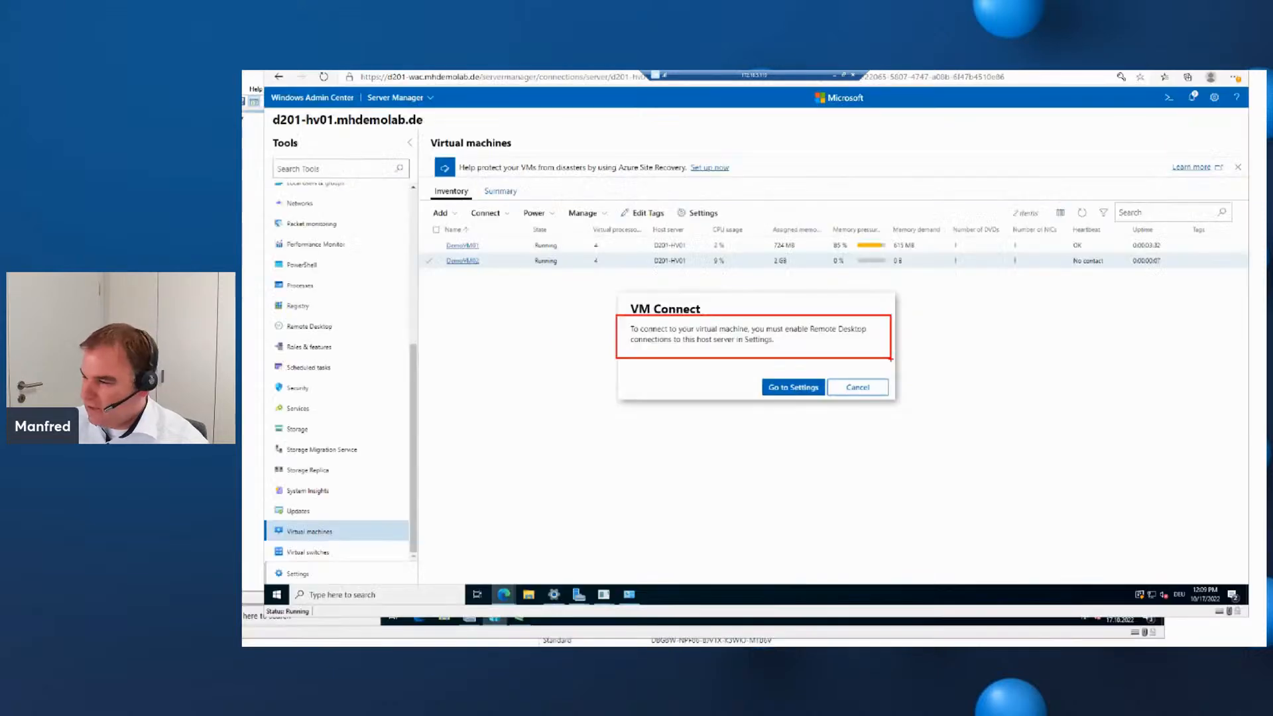
# Allow remote connections to the D201-HV01 host in its Remote Desktop settings and save the change.
pyautogui.click(778, 388)
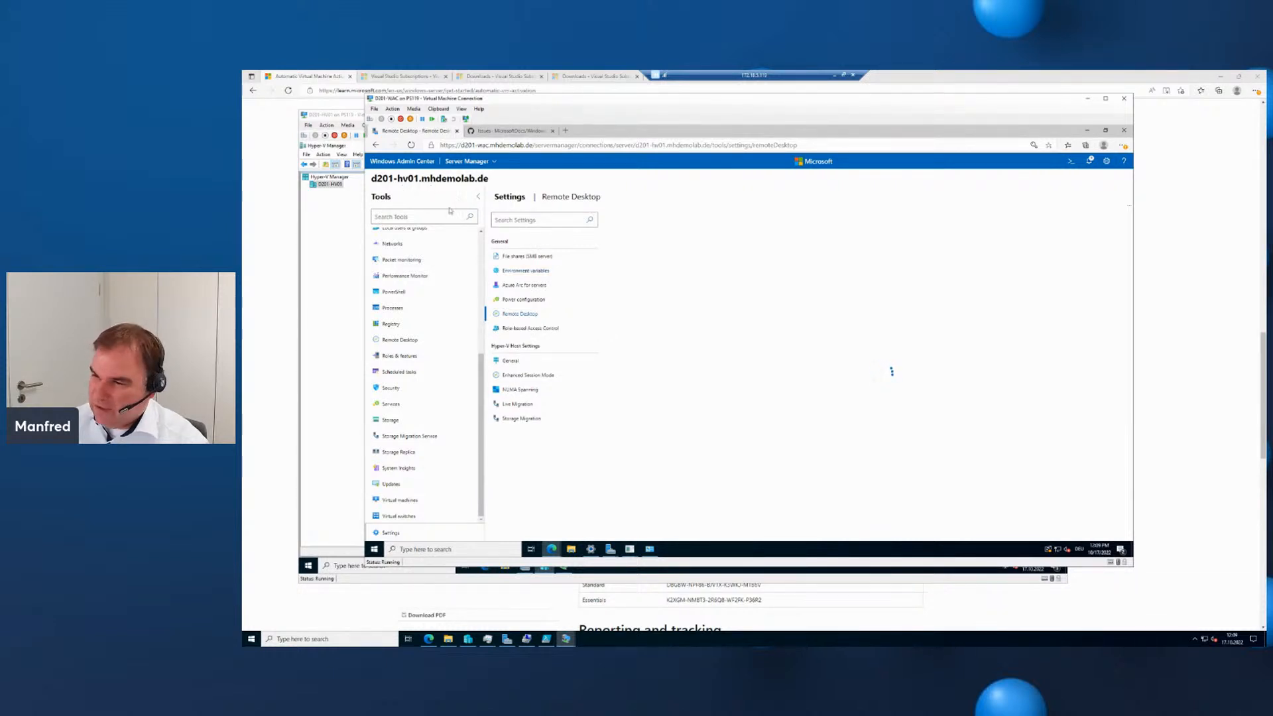
pyautogui.click(634, 258)
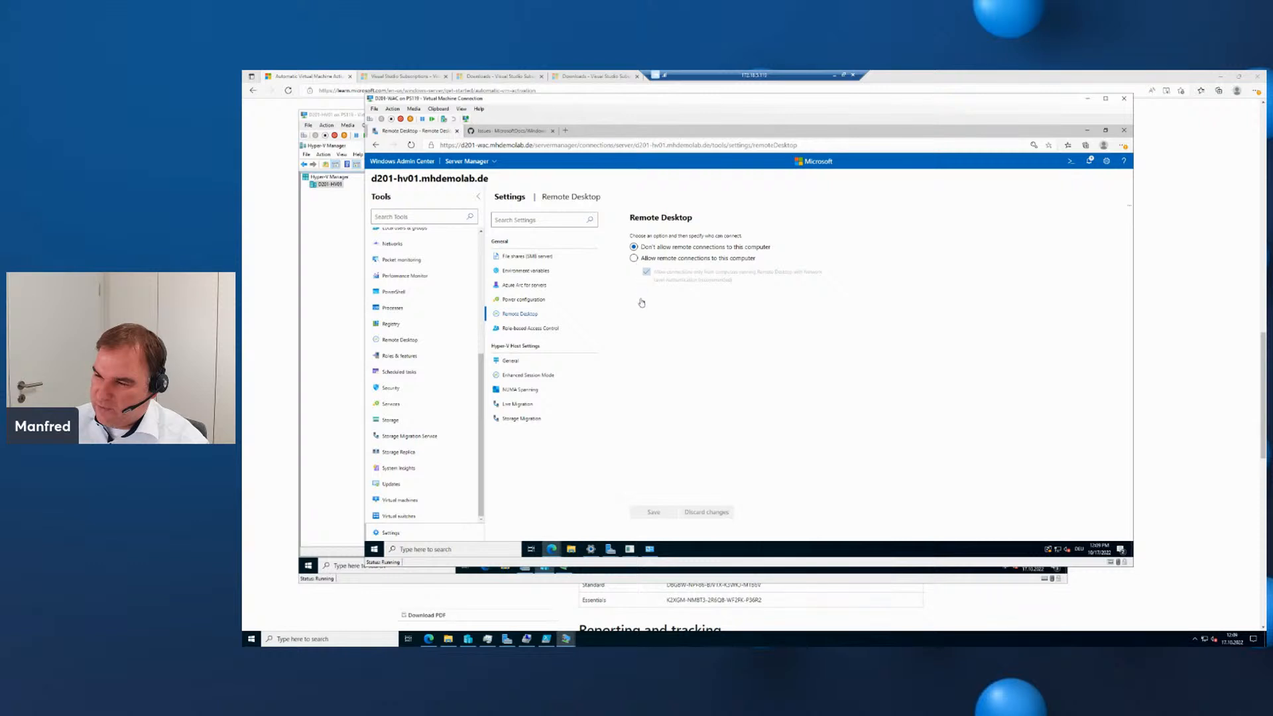
pyautogui.click(657, 512)
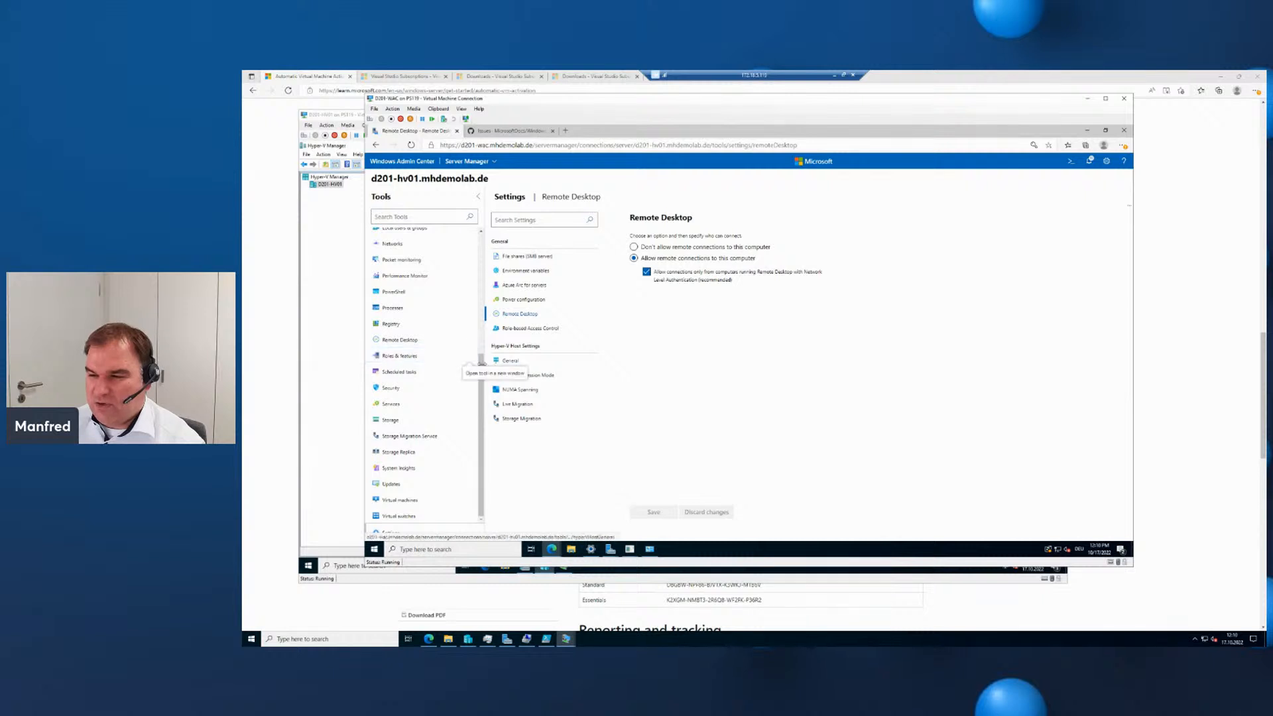
# Connect to DemoVM02 from the virtual machines inventory with the prefilled credentials, automatically accepting the machine's certificate.
pyautogui.moveTo(482, 363)
pyautogui.mouseDown()
pyautogui.moveTo(486, 233)
pyautogui.moveTo(486, 354)
pyautogui.mouseUp()
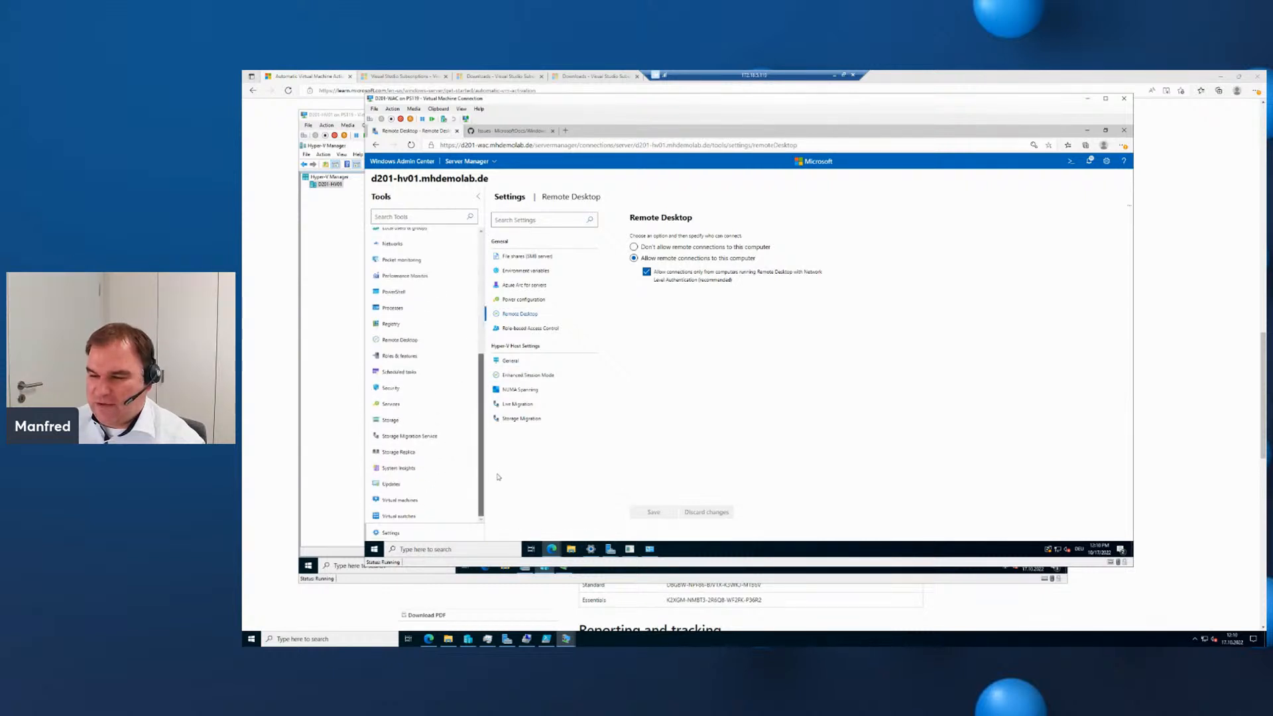
pyautogui.click(400, 500)
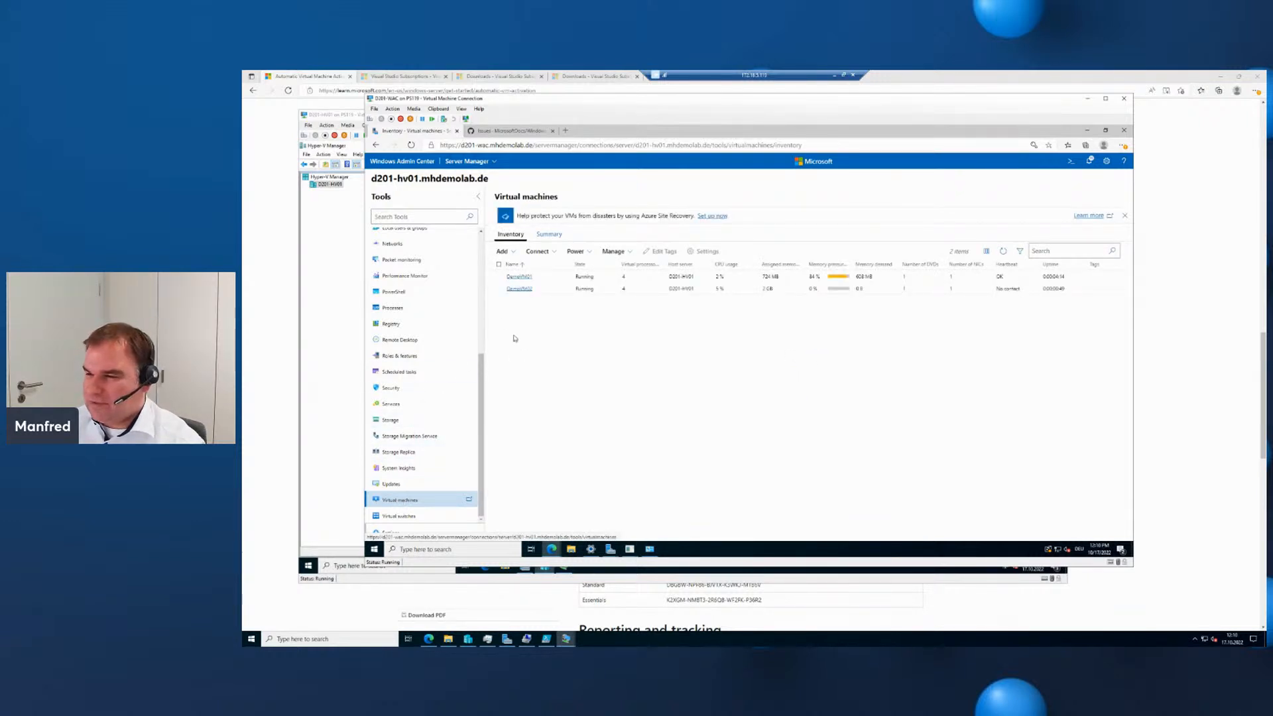
pyautogui.click(498, 289)
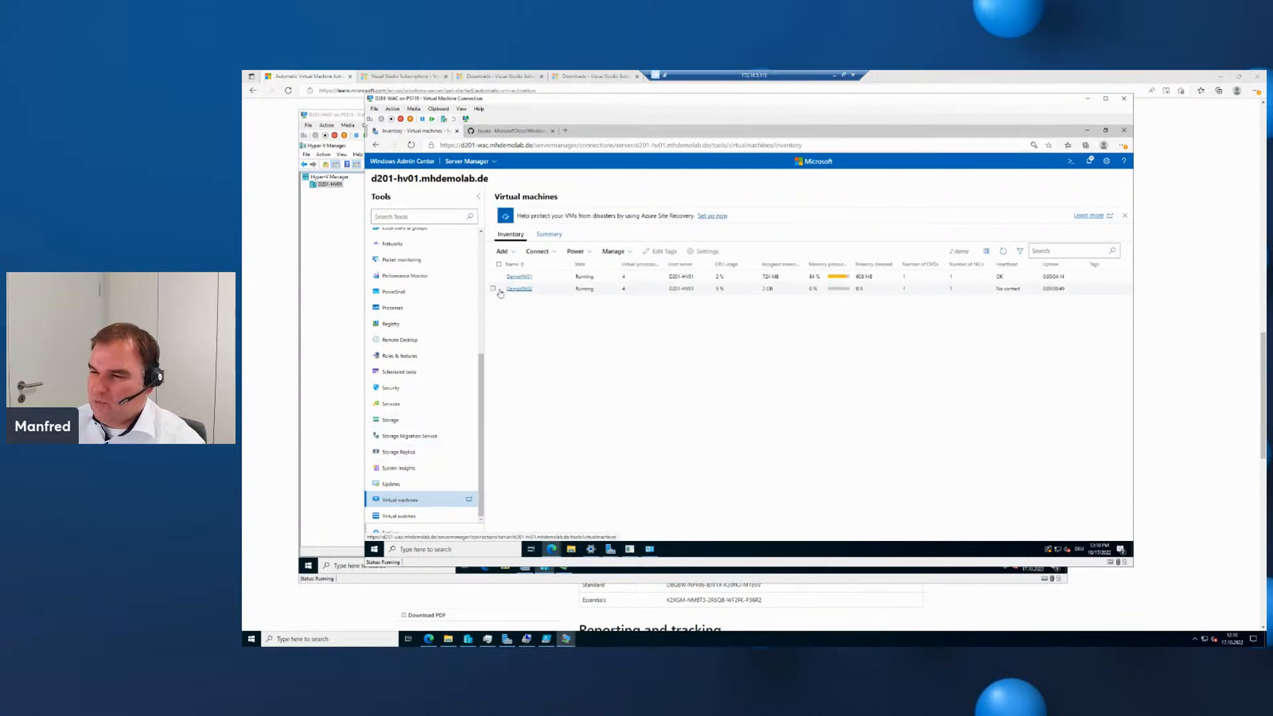
pyautogui.click(549, 252)
pyautogui.click(539, 266)
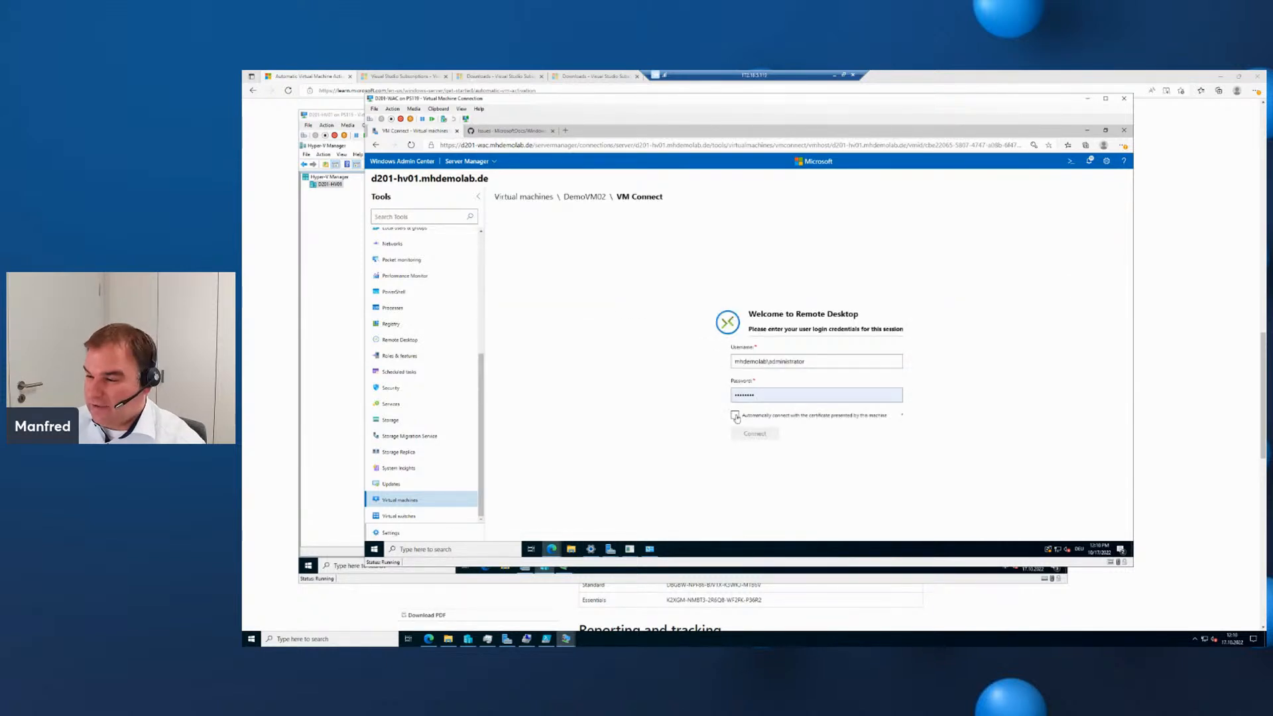
pyautogui.click(753, 434)
pyautogui.click(830, 429)
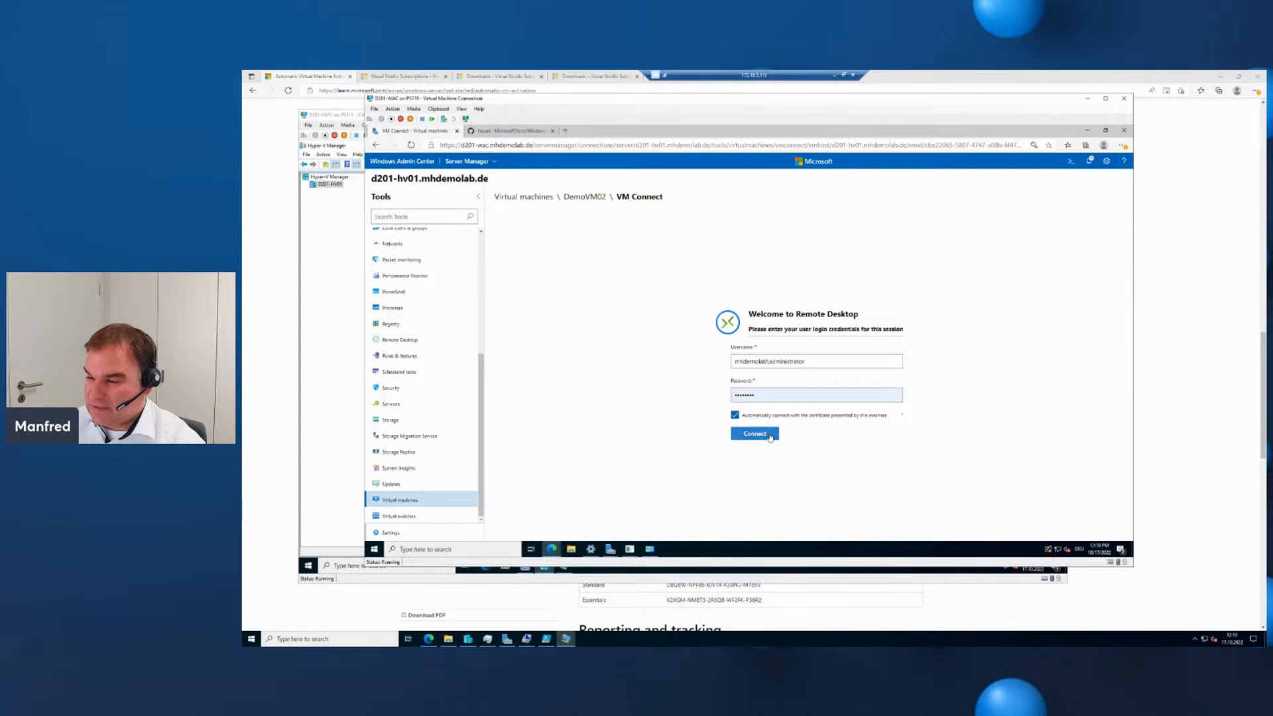
pyautogui.click(769, 438)
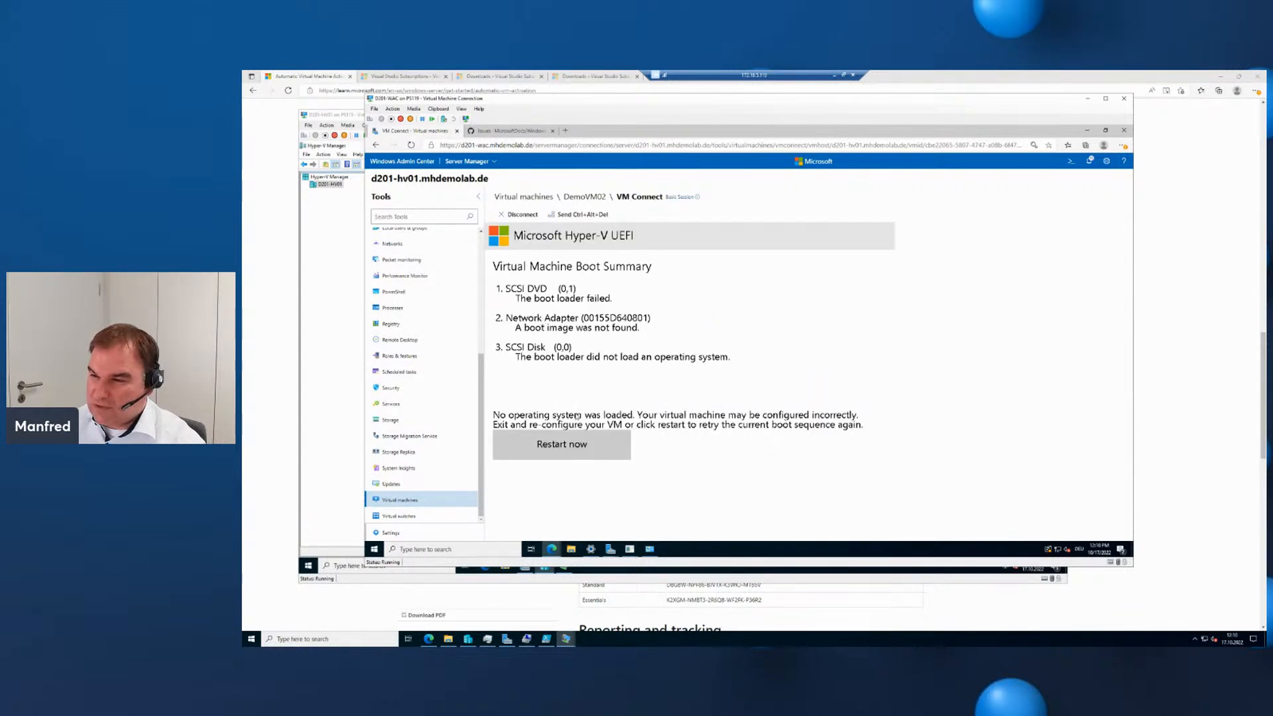
# Restart DemoVM02 from the installation DVD and set the time and currency format to German (Germany).
pyautogui.click(578, 215)
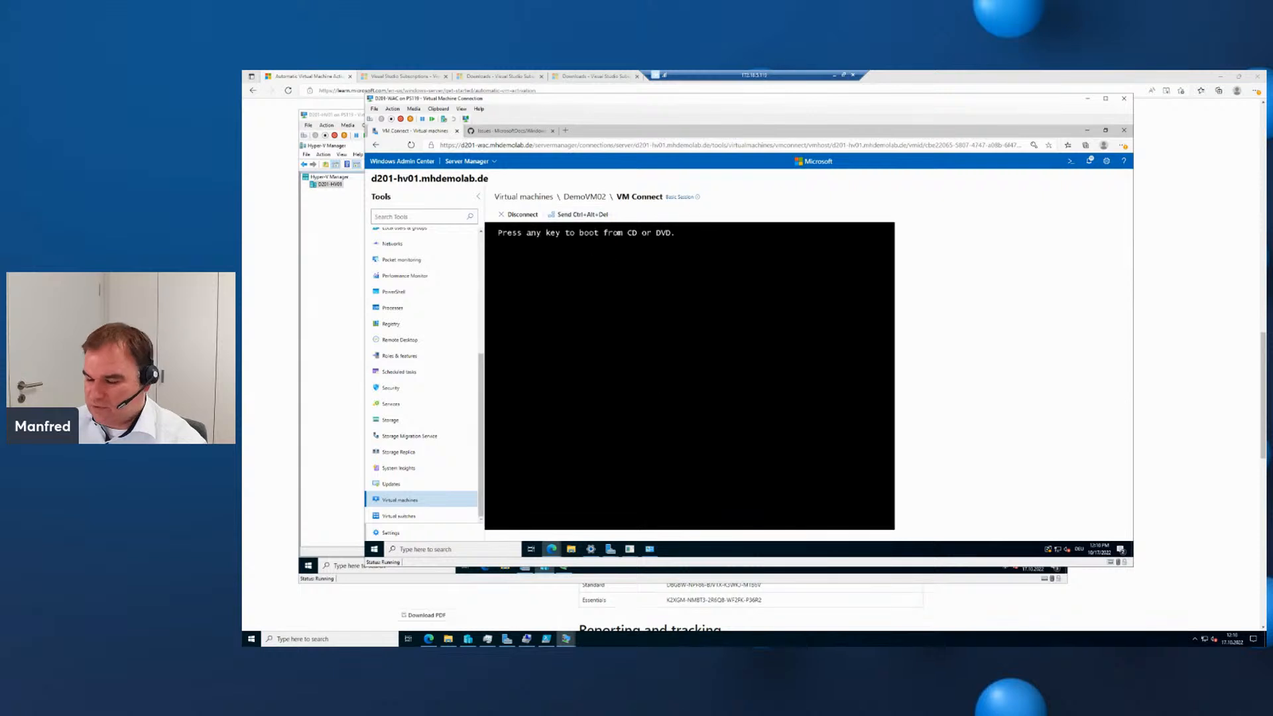
pyautogui.press('Return')
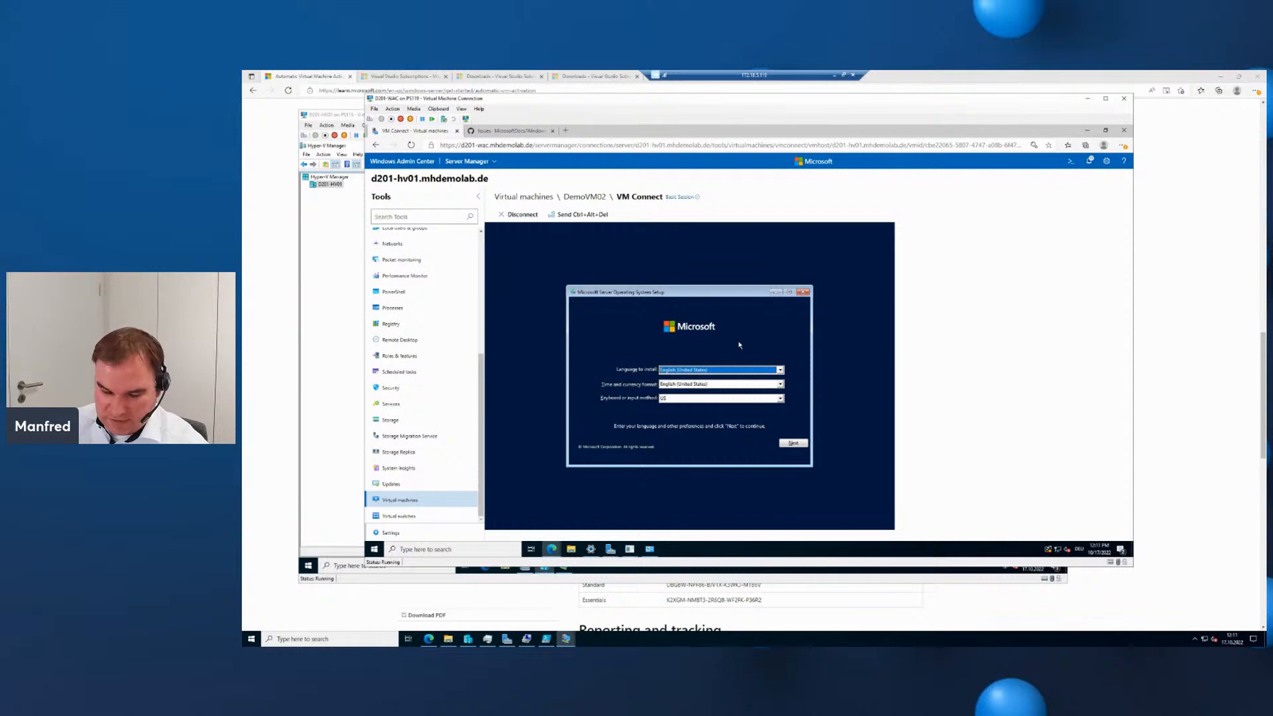
pyautogui.press('Tab')
pyautogui.press('g')
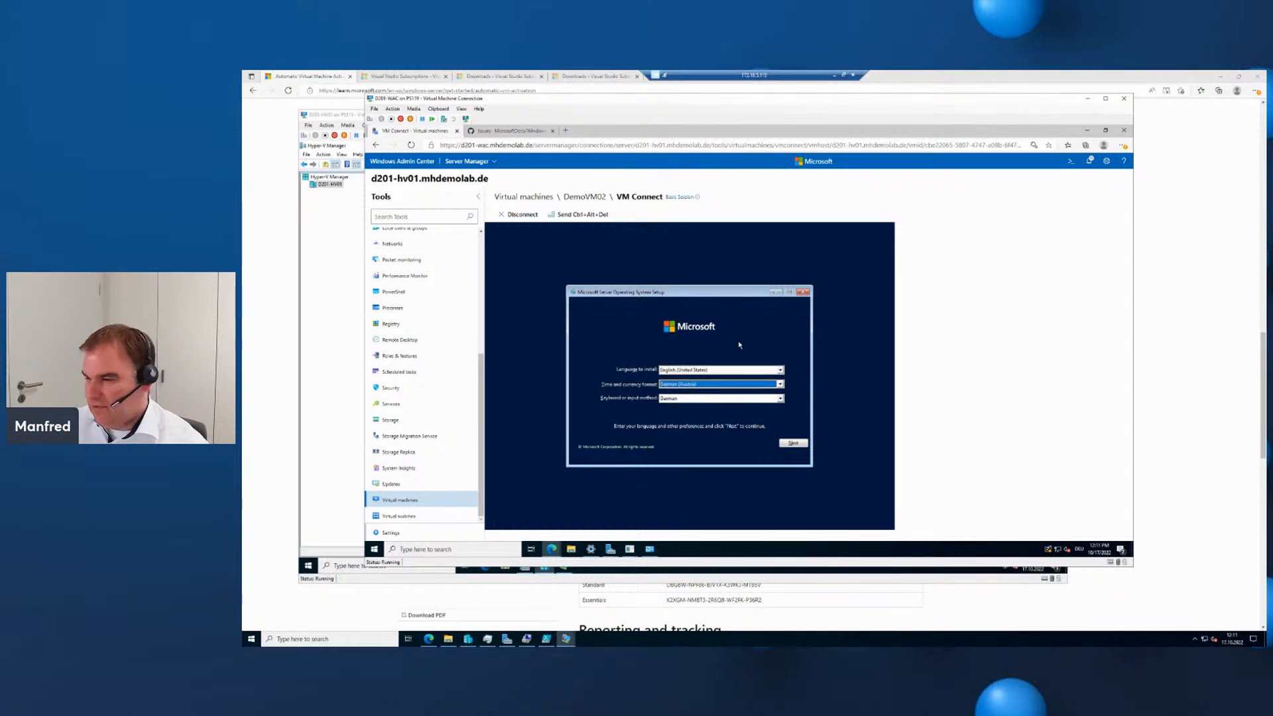
pyautogui.press('Down')
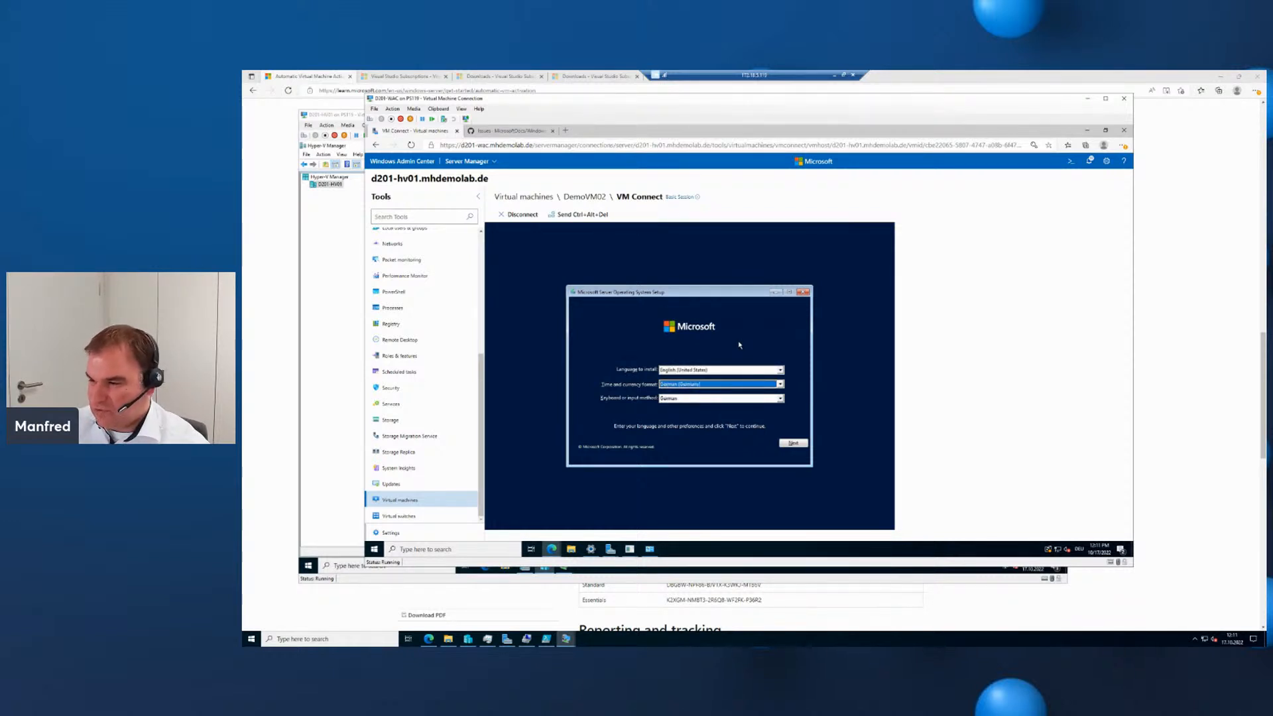
pyautogui.click(794, 443)
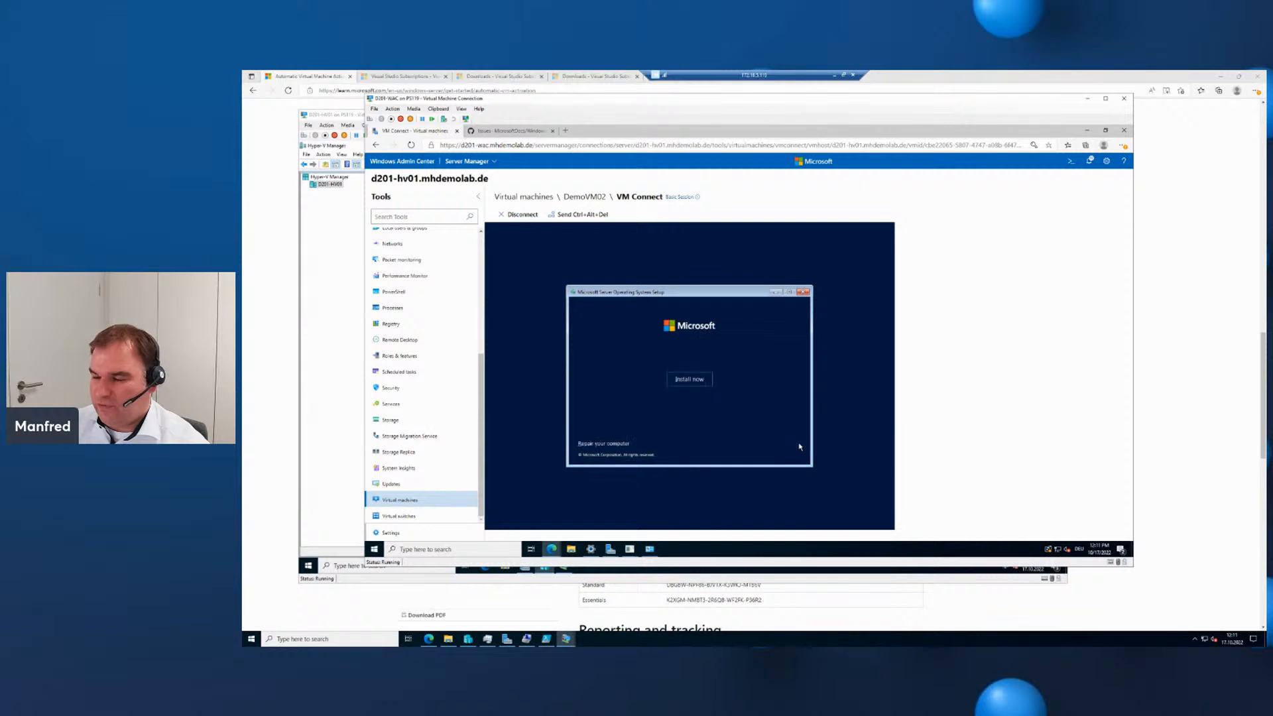
# Begin the installation without a product key and select Windows Server 2022 Standard (Desktop Experience).
pyautogui.click(700, 380)
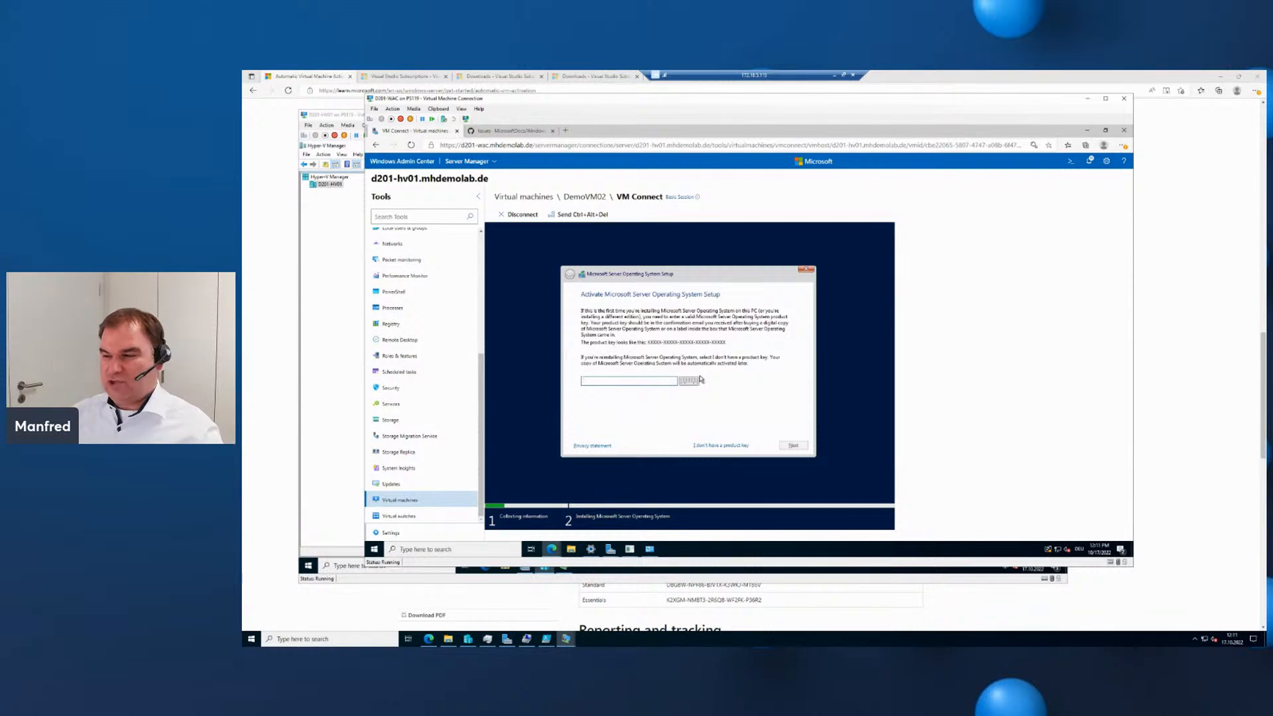
pyautogui.click(706, 444)
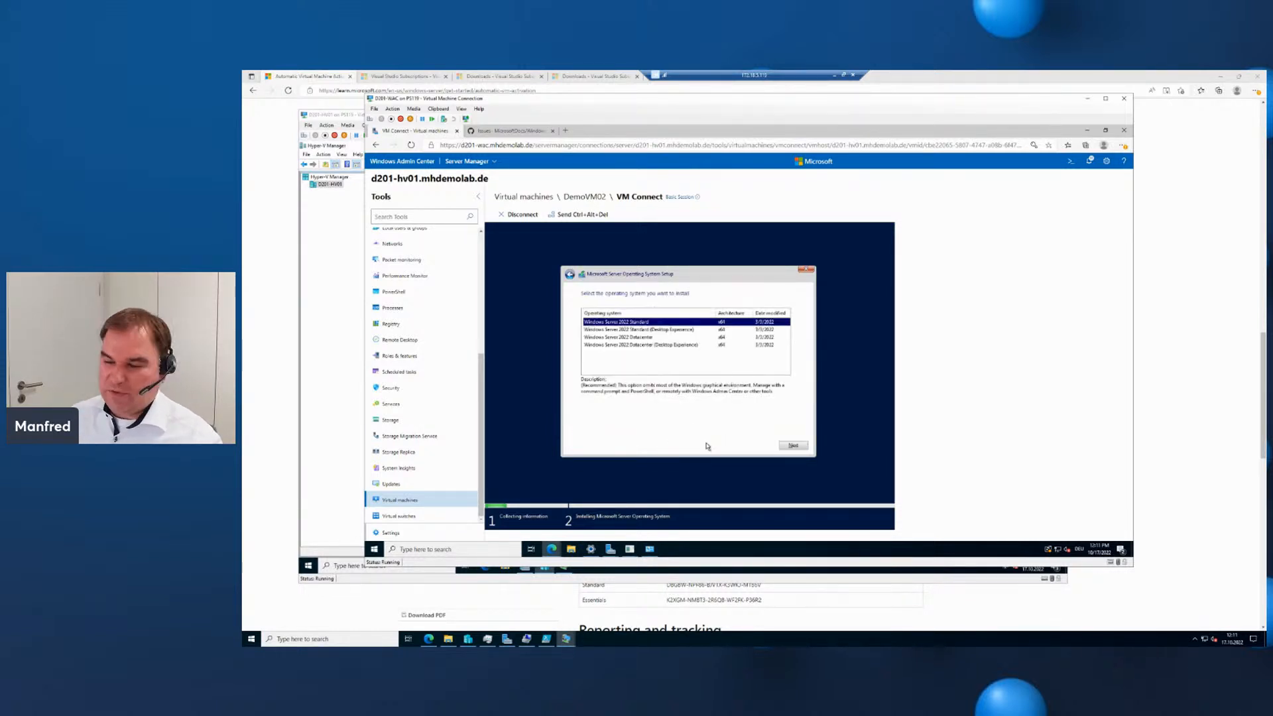
pyautogui.click(665, 330)
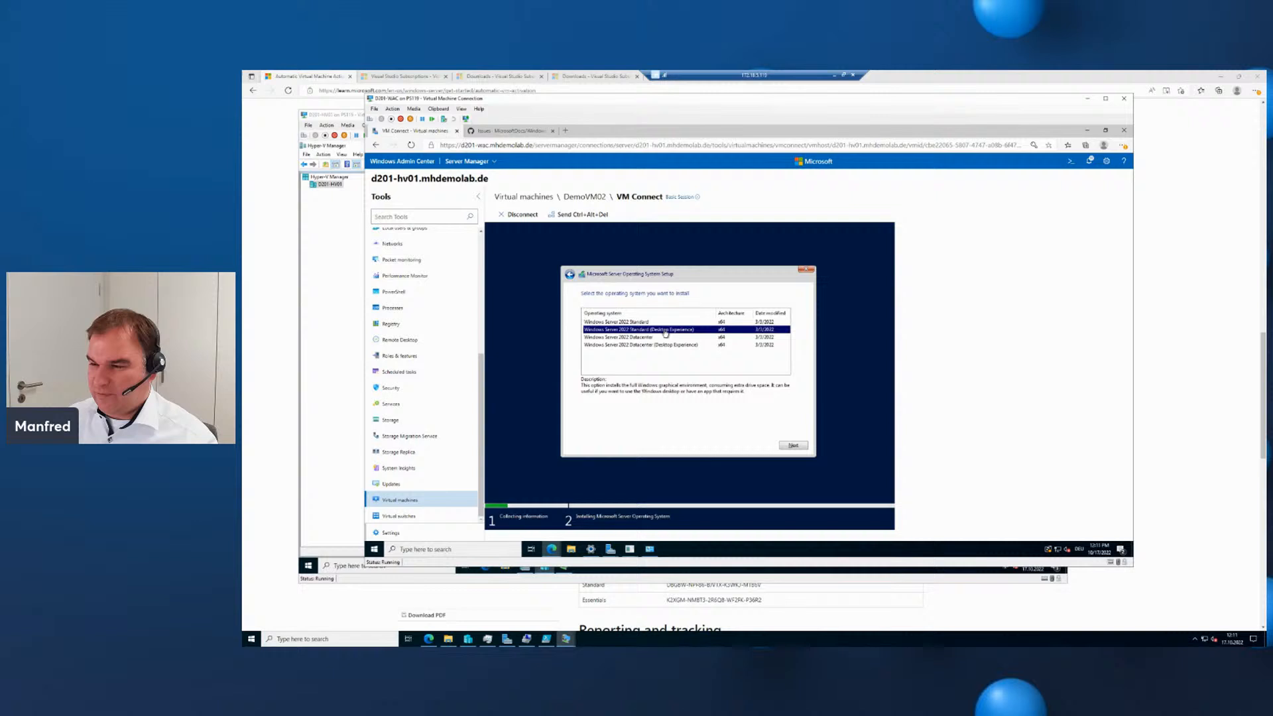
pyautogui.click(789, 444)
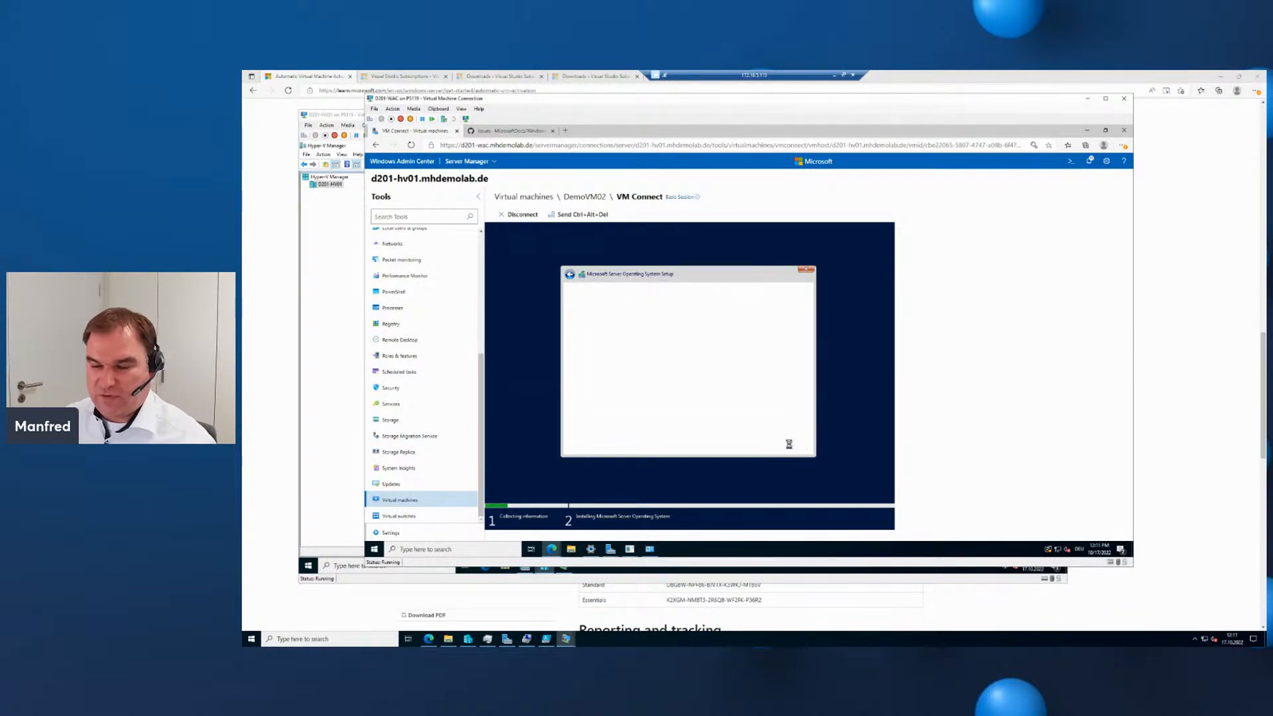
# Accept the license terms and start a custom installation of the operating system.
pyautogui.click(676, 432)
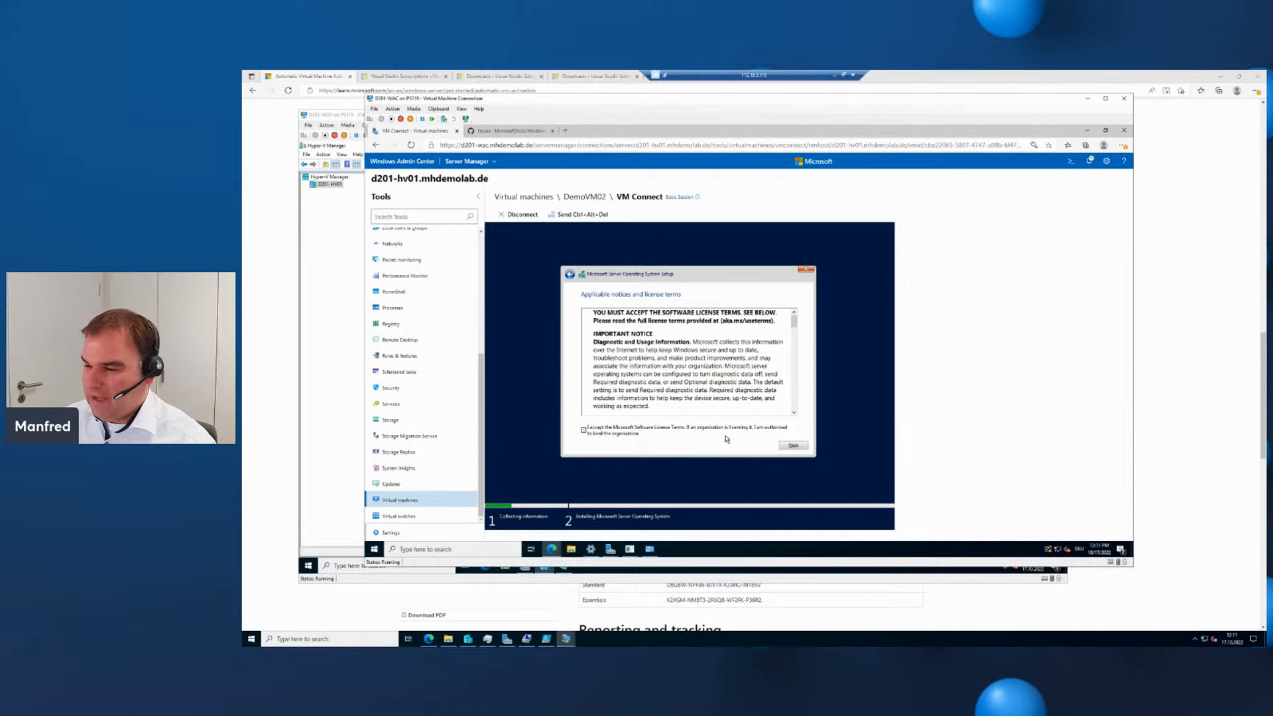
pyautogui.click(792, 447)
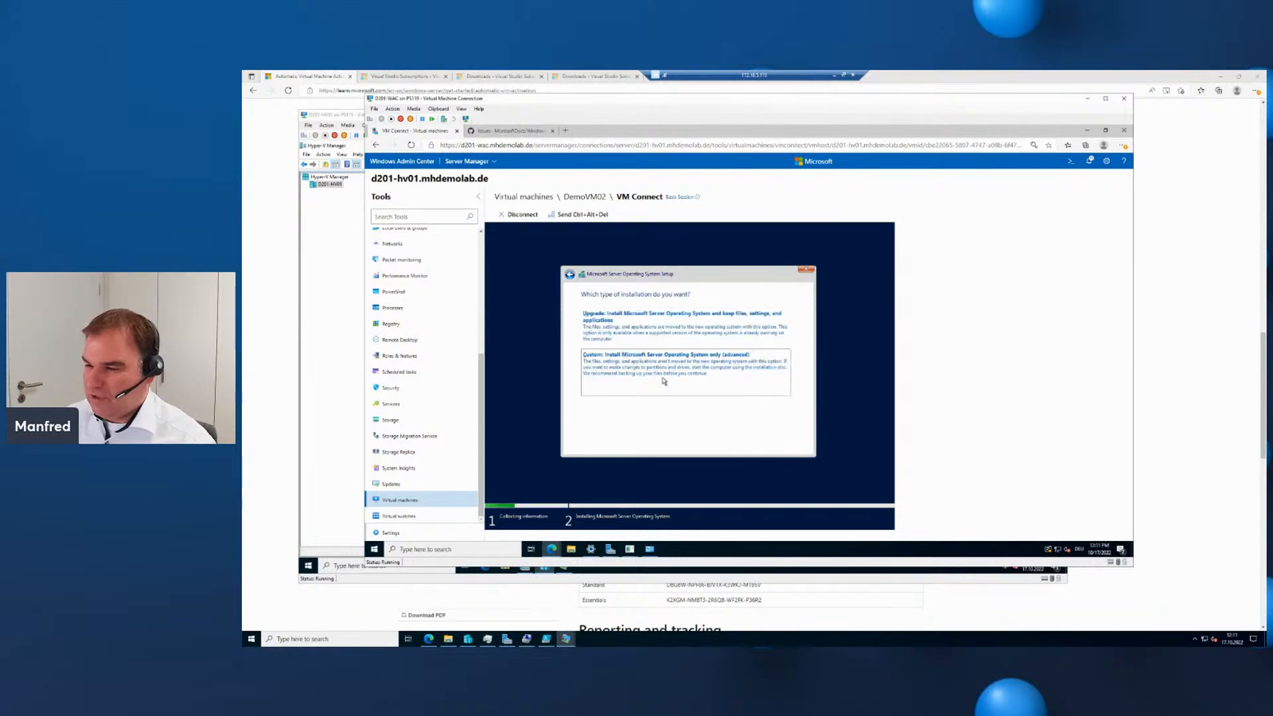
pyautogui.click(667, 370)
pyautogui.click(804, 445)
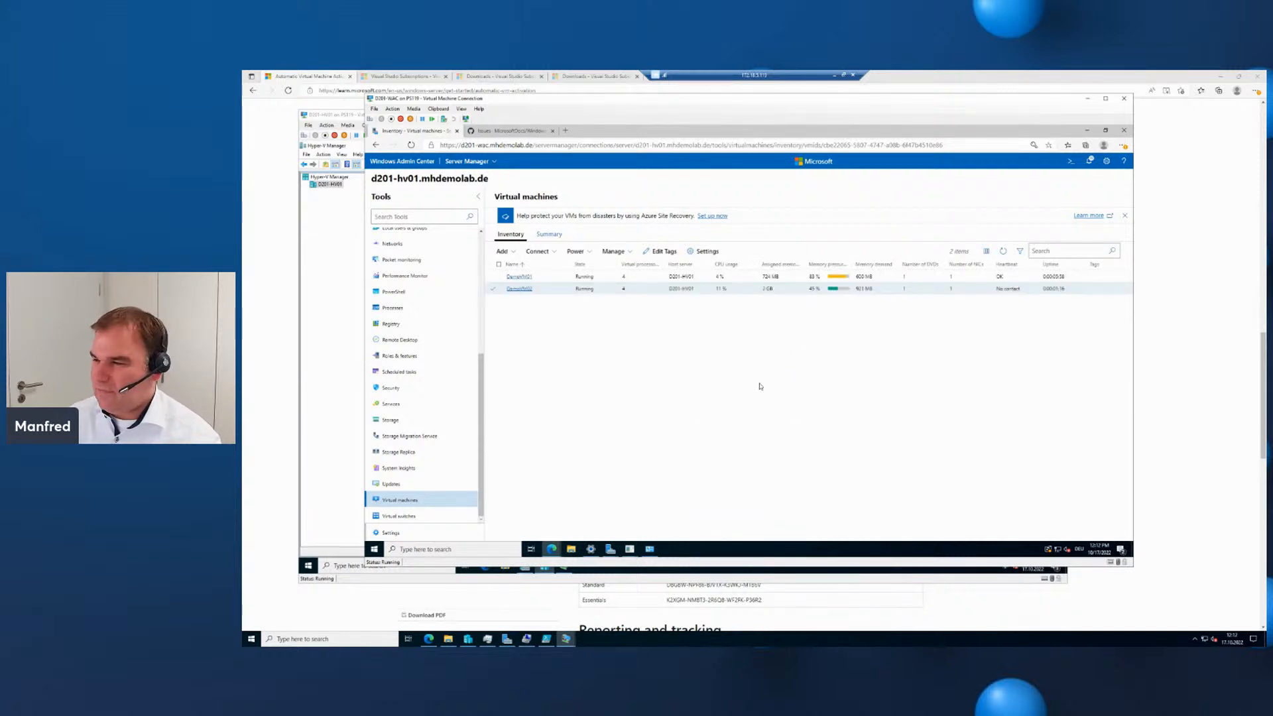
pyautogui.click(963, 642)
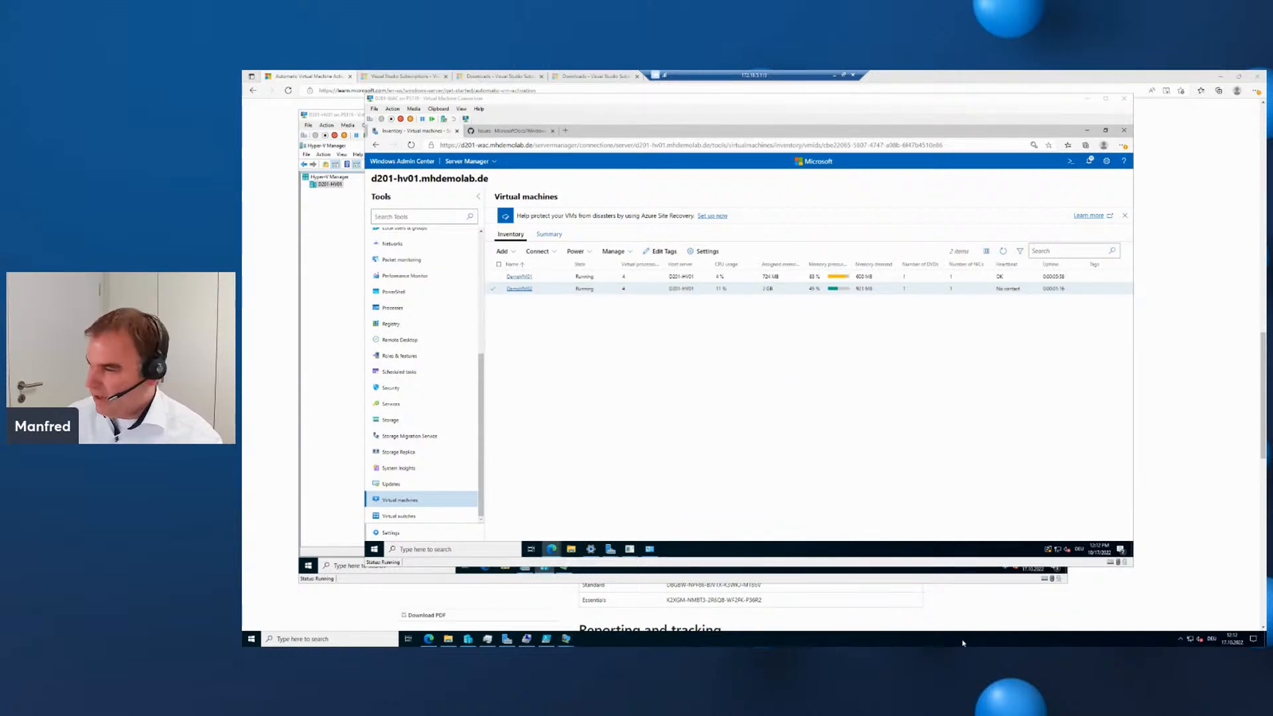
pyautogui.hotkey('ctrl', '1')
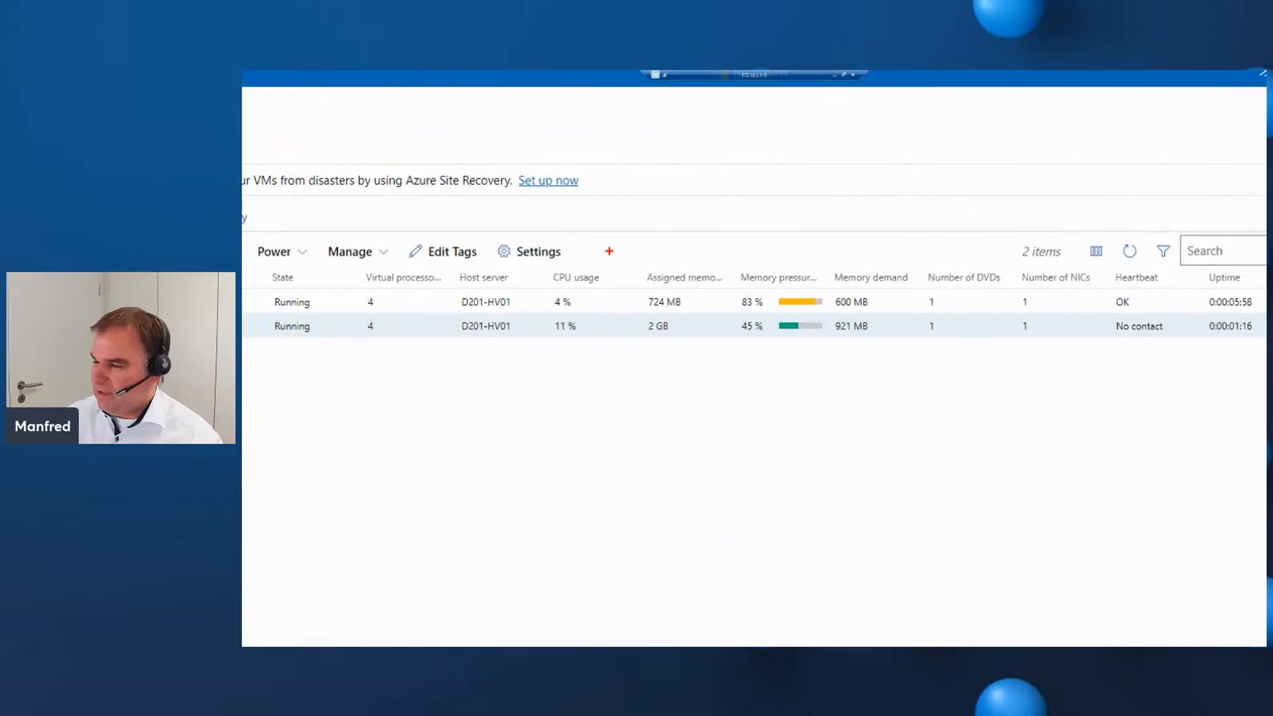
pyautogui.moveTo(609, 251)
pyautogui.mouseDown()
pyautogui.moveTo(778, 334)
pyautogui.moveTo(923, 352)
pyautogui.mouseUp()
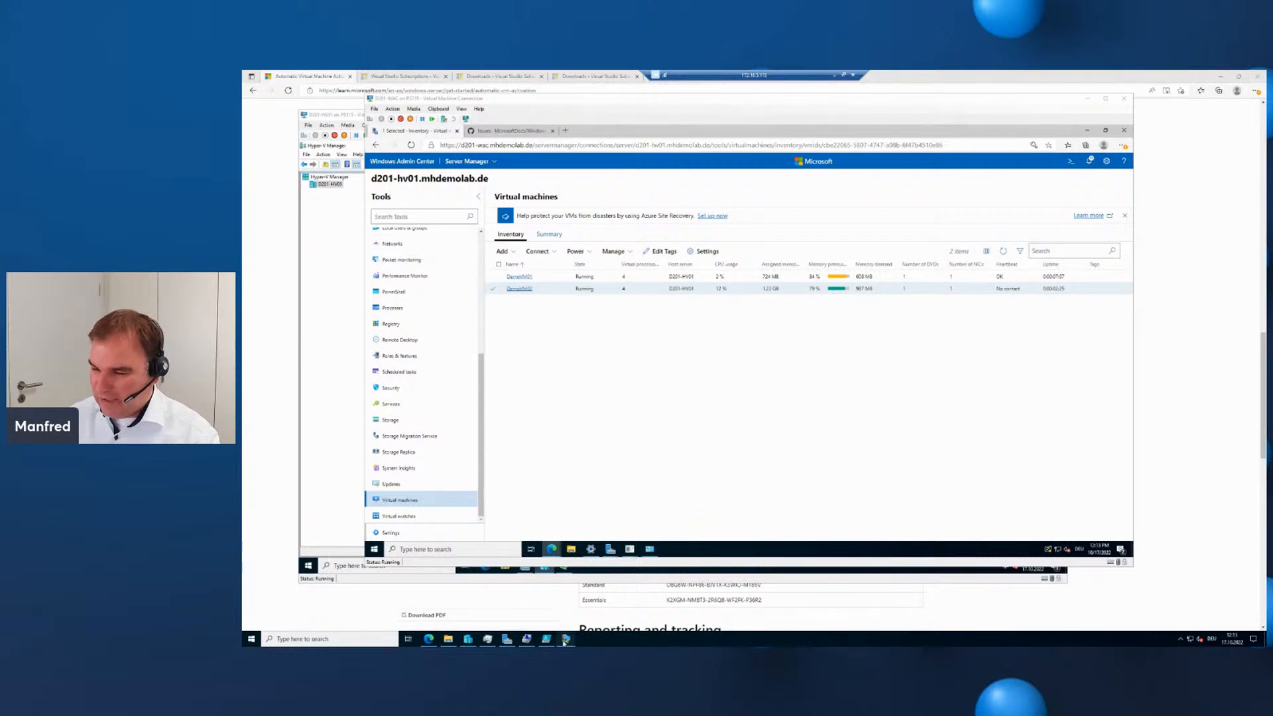
# Switch to Hyper-V Manager on D201-HV01 and start creating a new virtual machine named DemoVM03.
pyautogui.moveTo(565, 639)
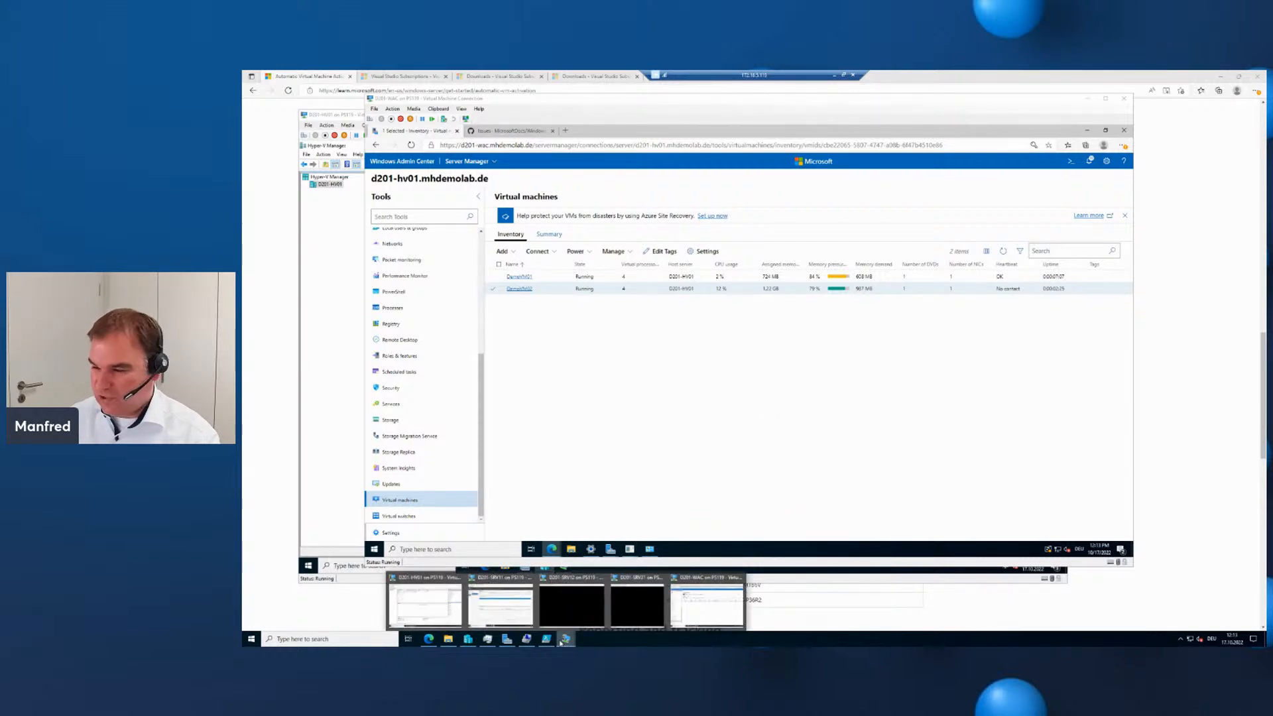
pyautogui.click(413, 589)
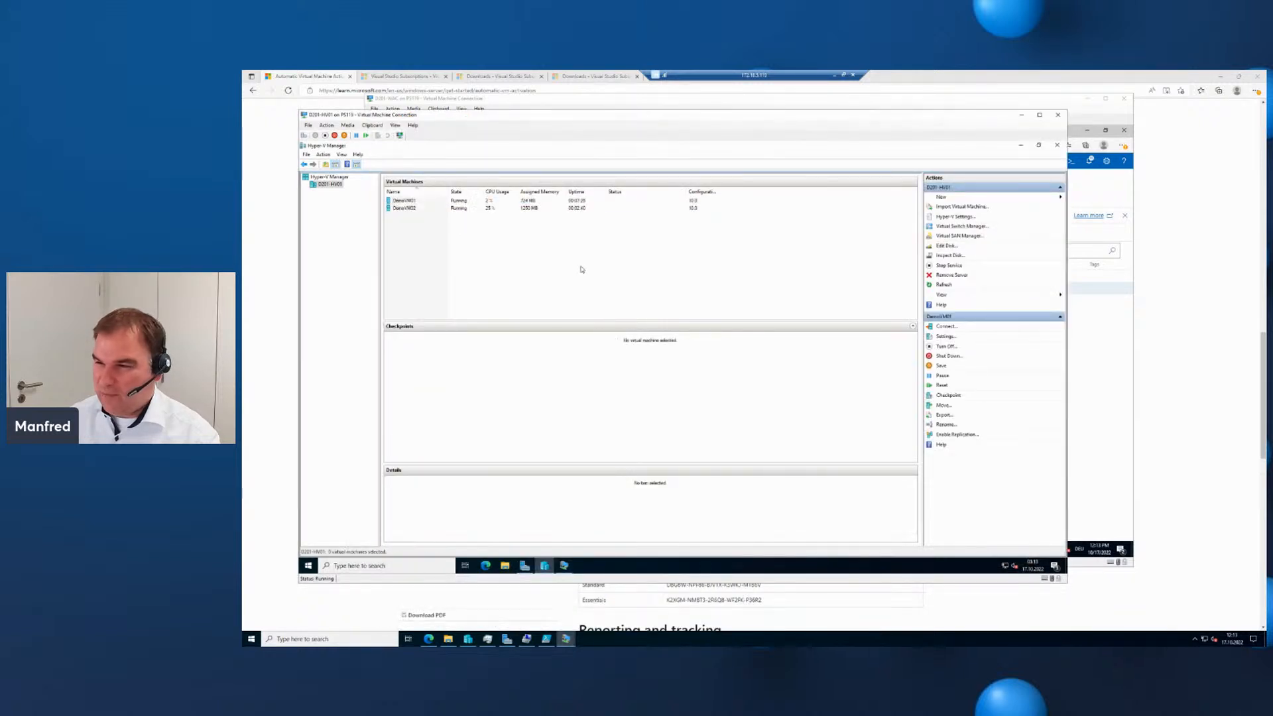
pyautogui.click(941, 197)
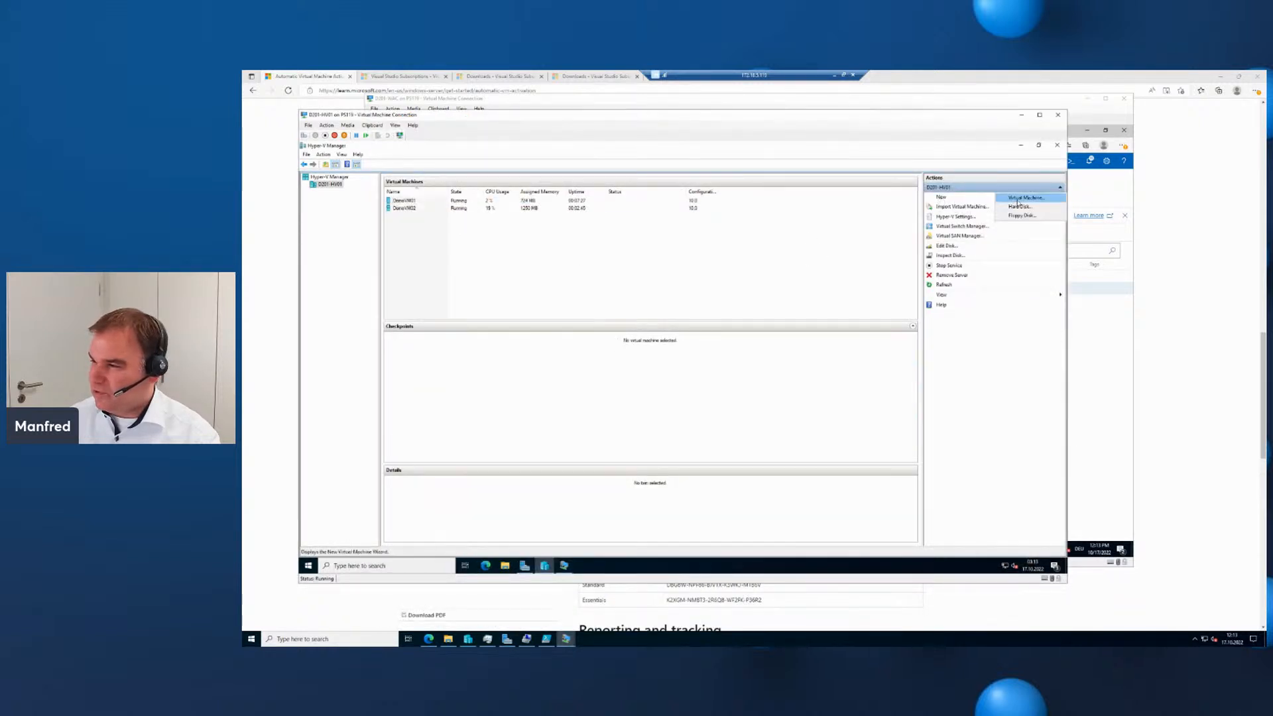
pyautogui.click(1021, 198)
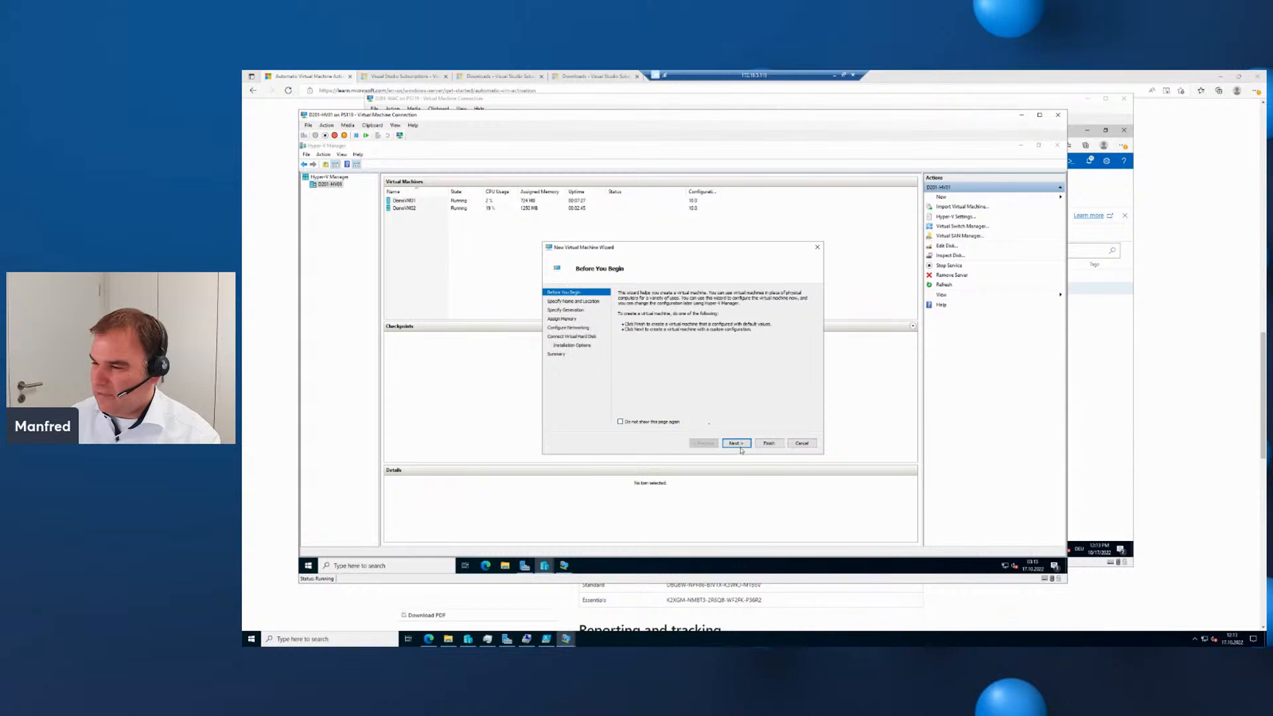
pyautogui.click(741, 449)
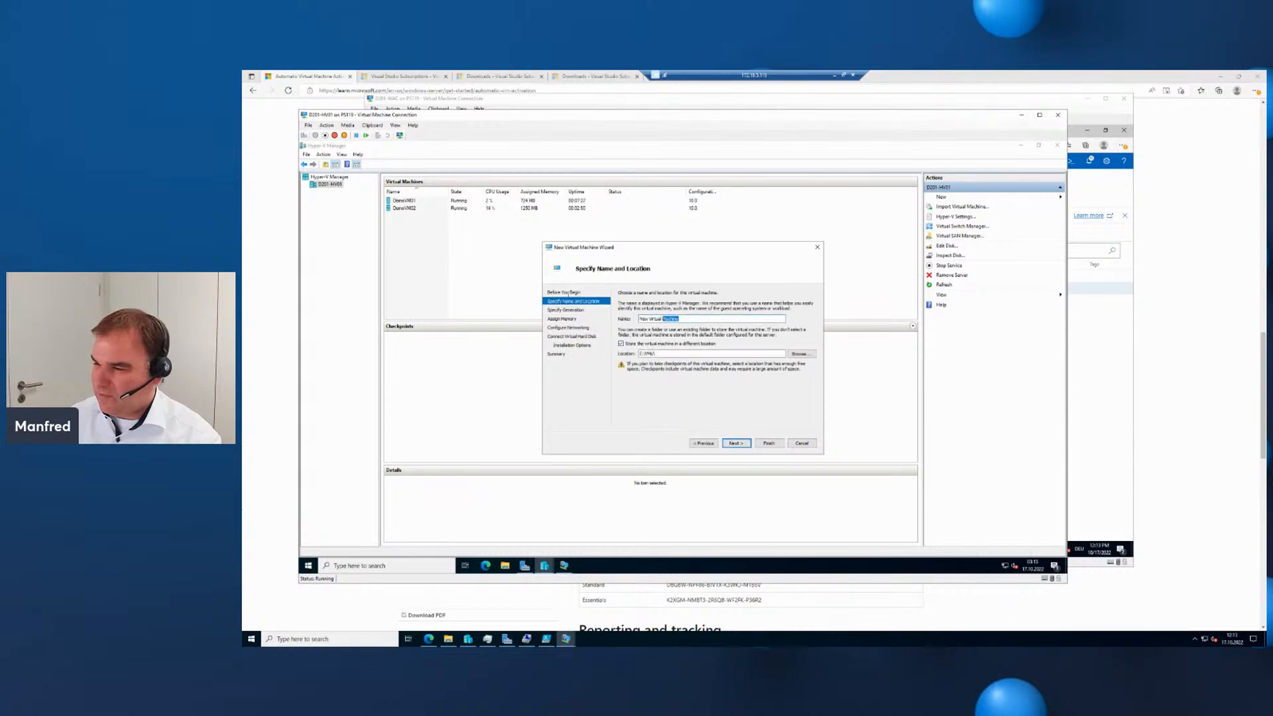
pyautogui.write('DemoV')
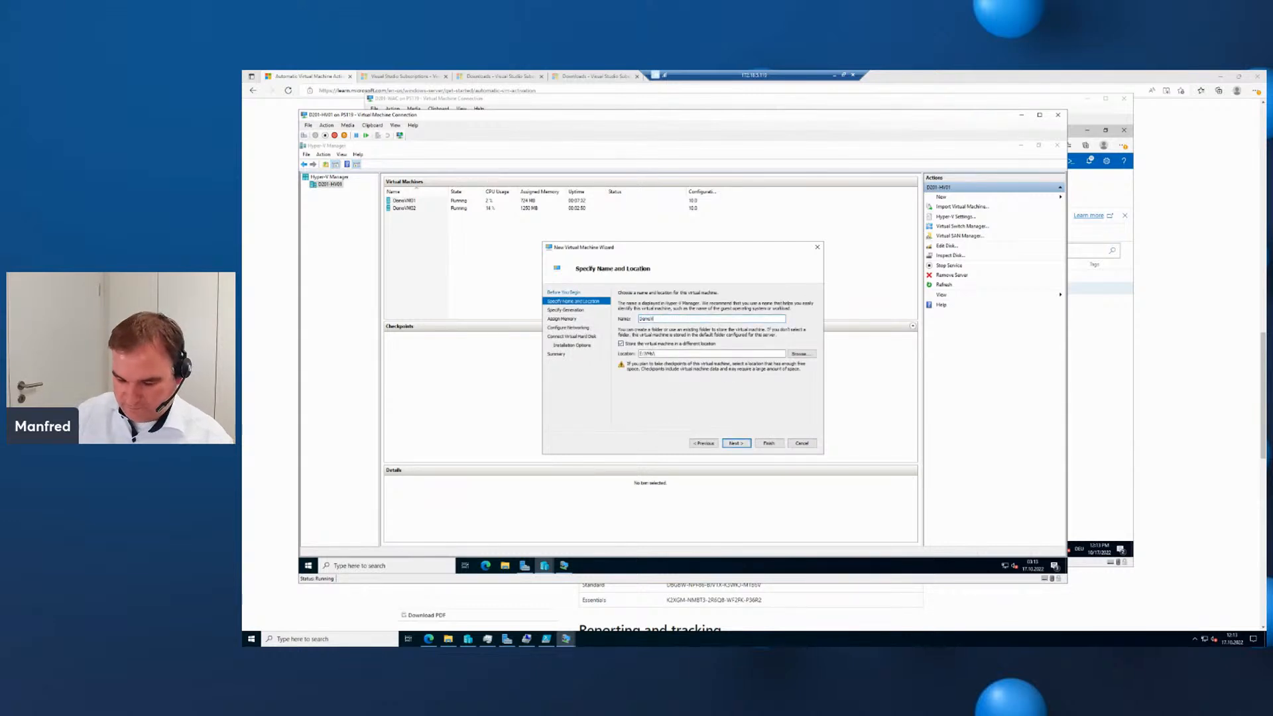
pyautogui.write('M03')
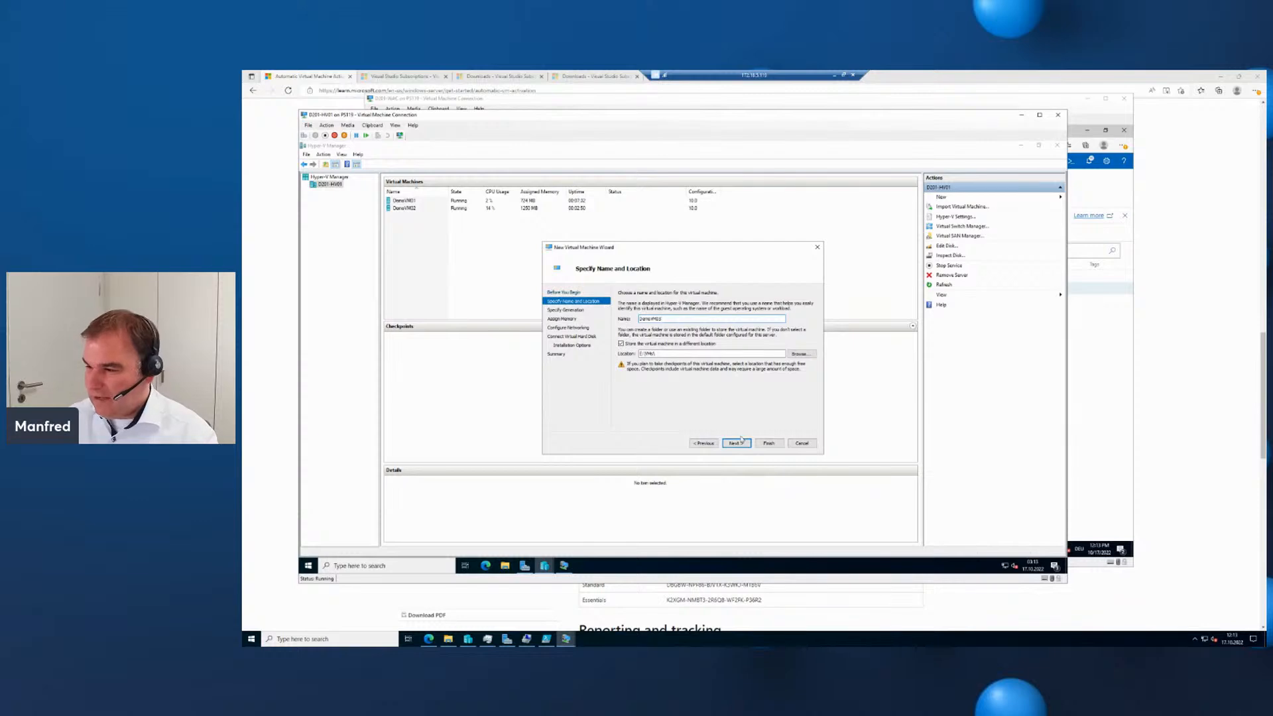
pyautogui.click(737, 443)
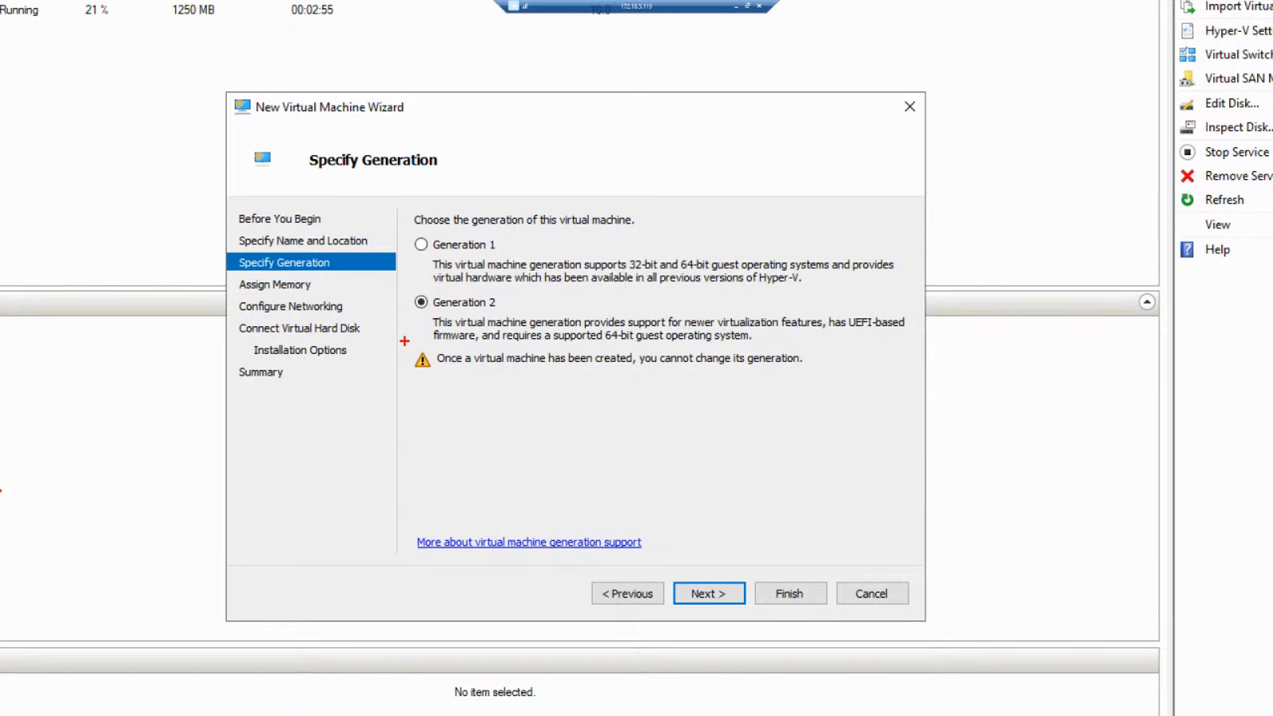
# Use Generation 2 for DemoVM03 and assign 2048 MB of startup memory with Dynamic Memory enabled.
pyautogui.moveTo(404, 341)
pyautogui.mouseDown()
pyautogui.moveTo(477, 372)
pyautogui.moveTo(844, 395)
pyautogui.mouseUp()
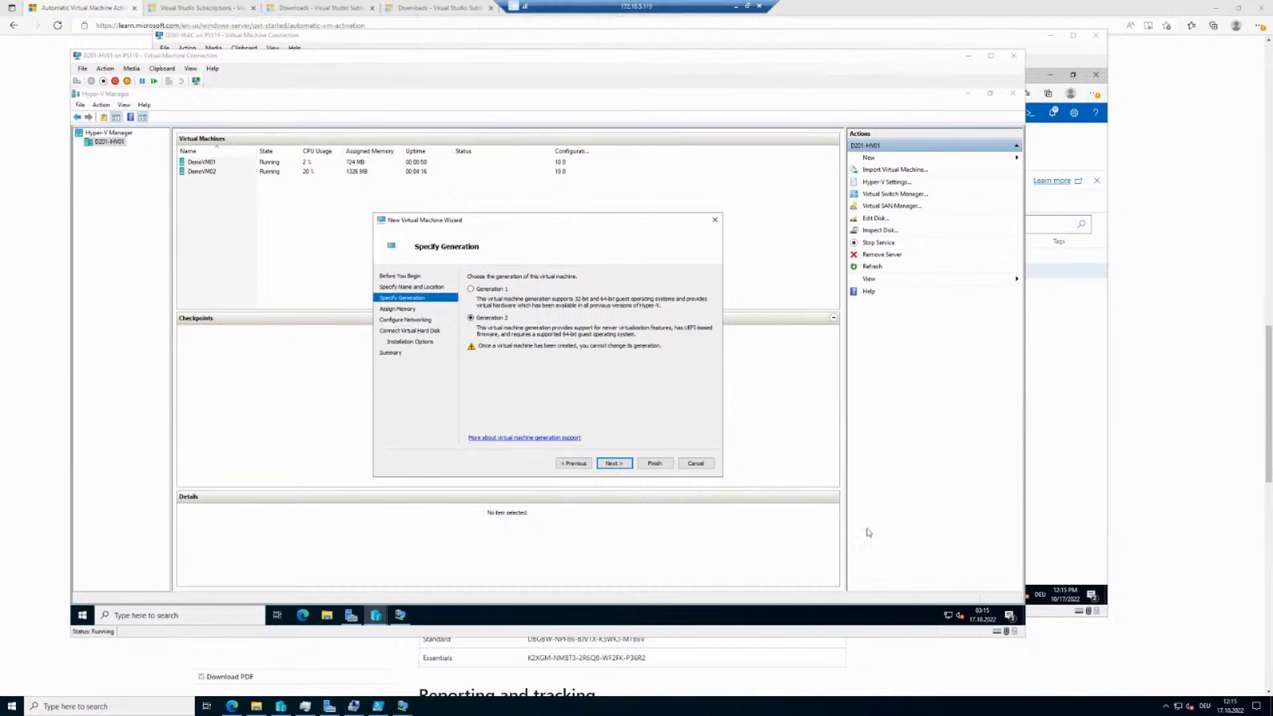
pyautogui.click(611, 468)
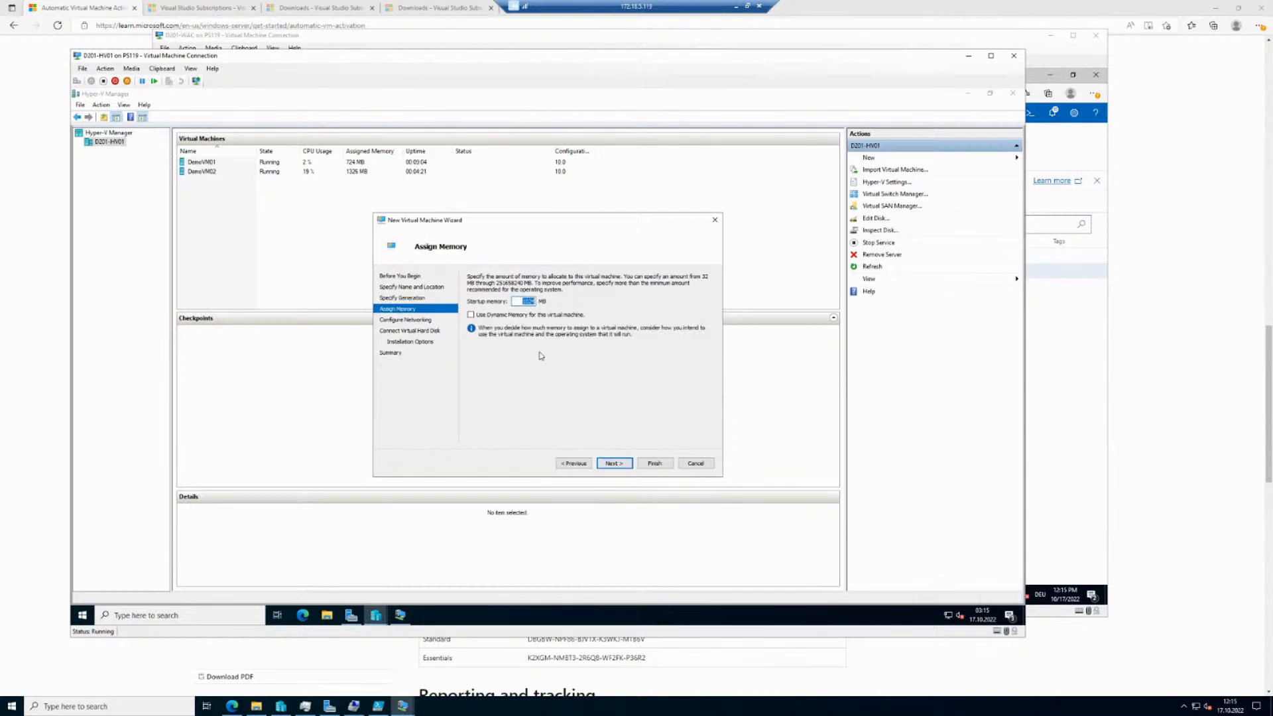
pyautogui.write('4096')
pyautogui.click(486, 316)
pyautogui.moveTo(519, 301); pyautogui.dragTo(600, 308)
pyautogui.write('2048')
pyautogui.click(608, 464)
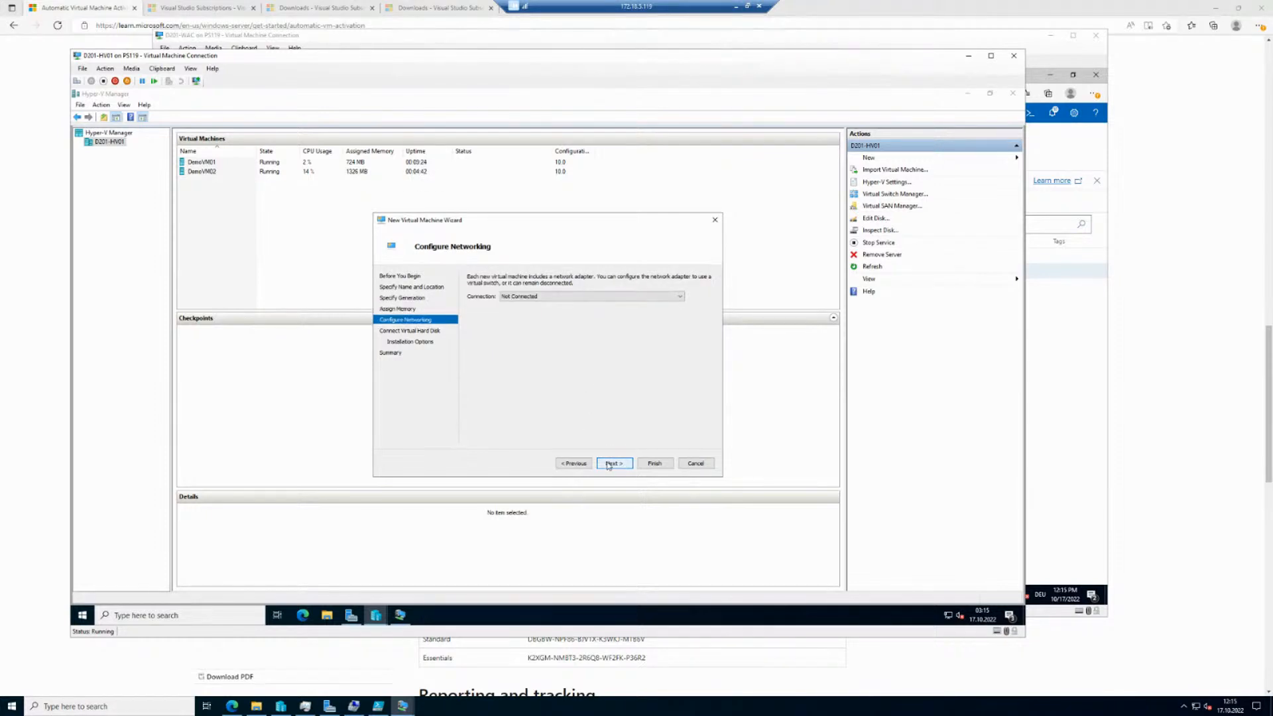
# Connect DemoVM03 to the Public virtual switch and accept the default new virtual hard disk.
pyautogui.click(559, 297)
pyautogui.click(547, 311)
pyautogui.click(615, 462)
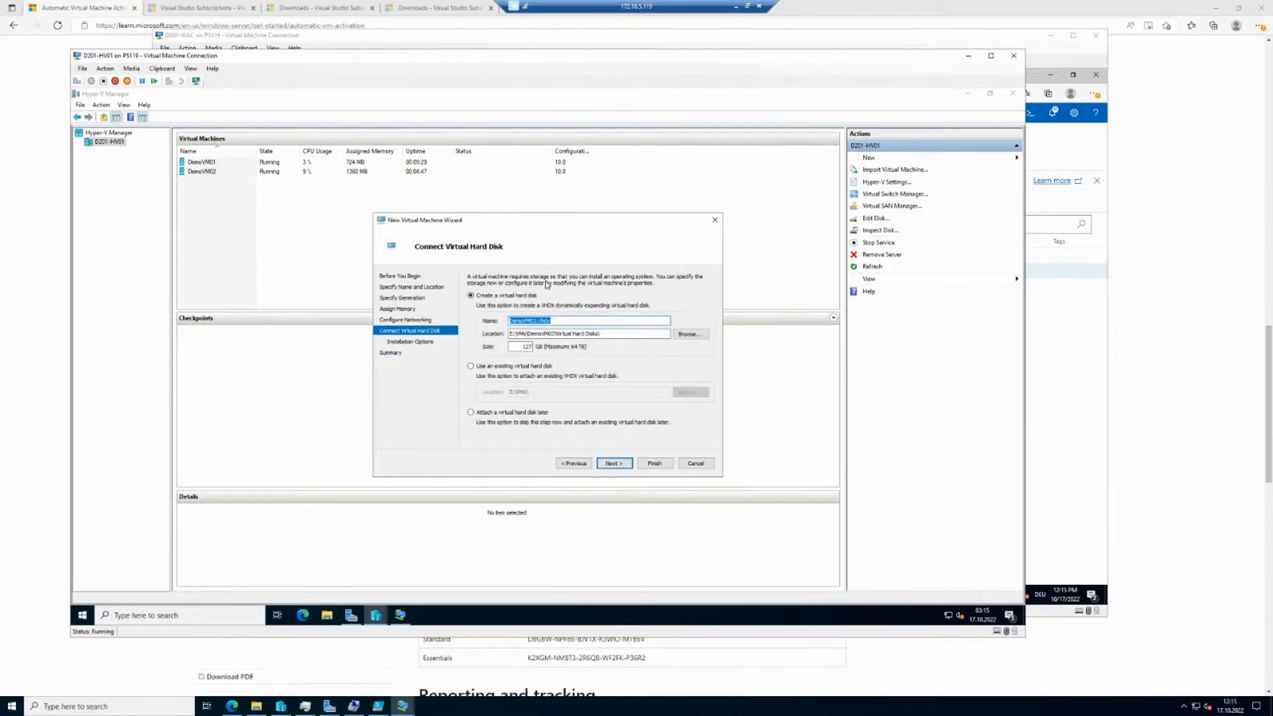
pyautogui.click(620, 465)
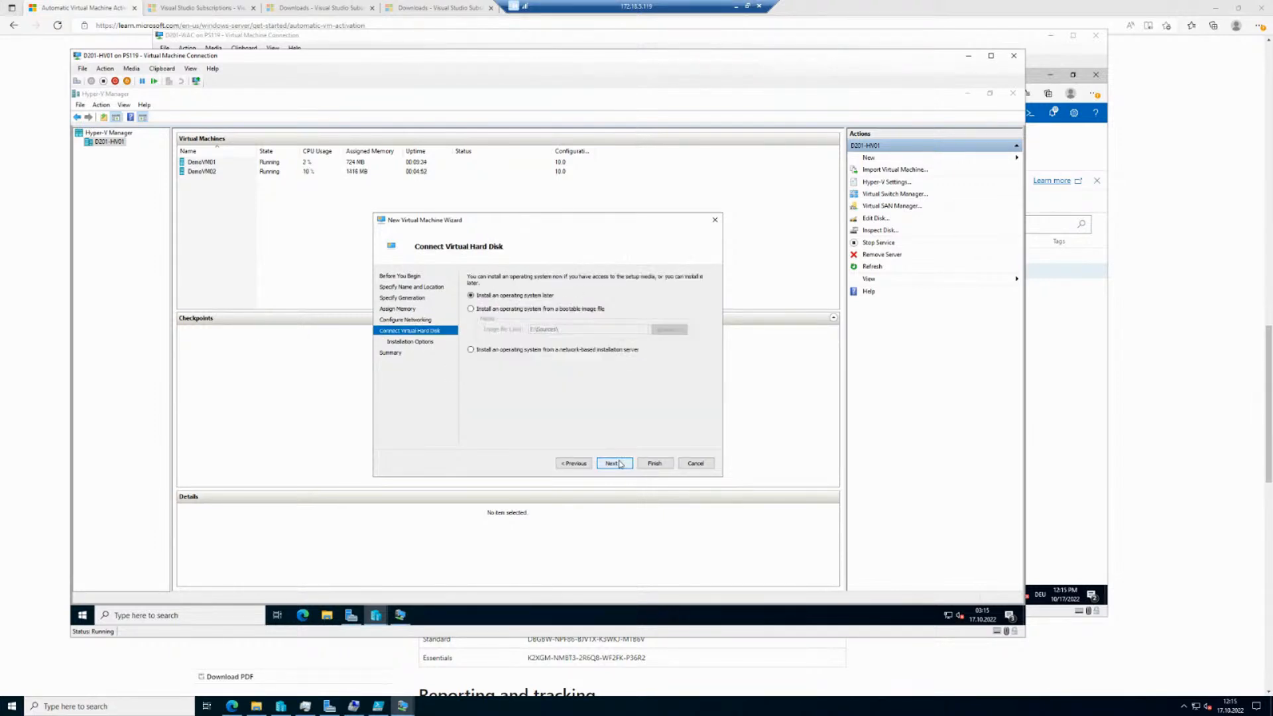
# Choose the bootable image en-us_windows_server_2022_updated_march_2022_x64_dvd_8c24bdba for the operating system installation and create DemoVM03.
pyautogui.click(471, 309)
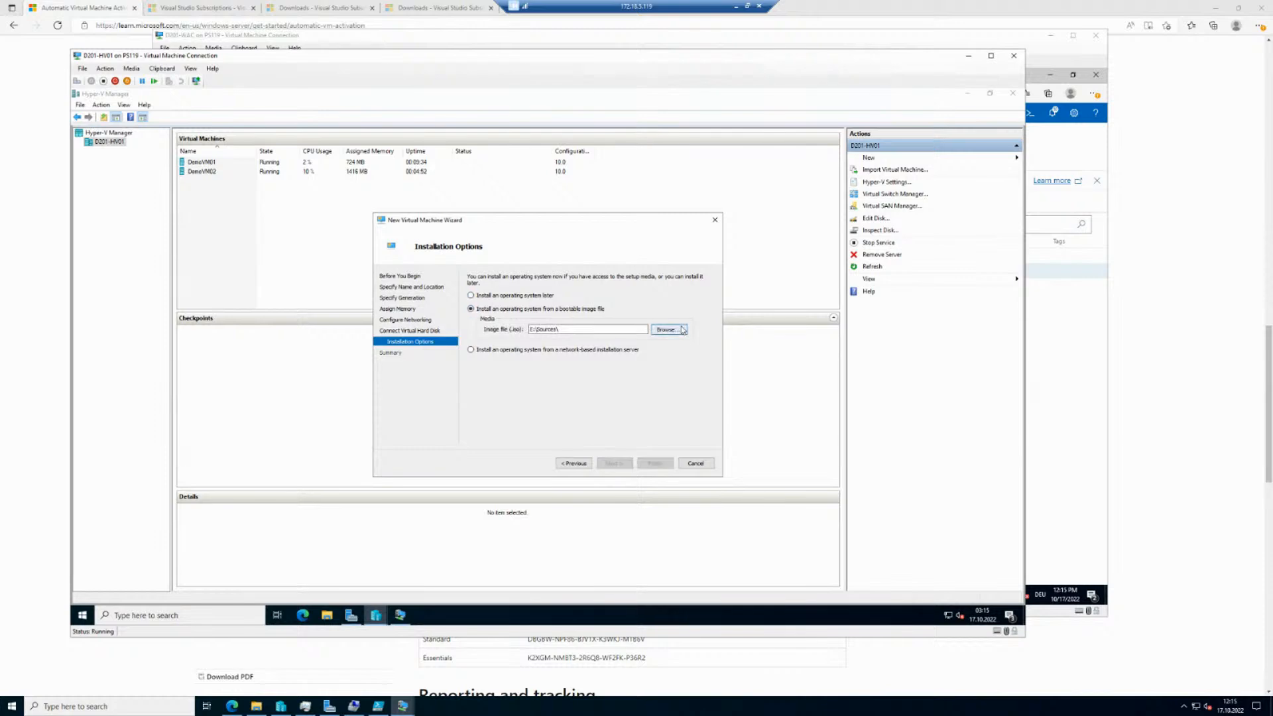
pyautogui.click(669, 329)
pyautogui.click(617, 311)
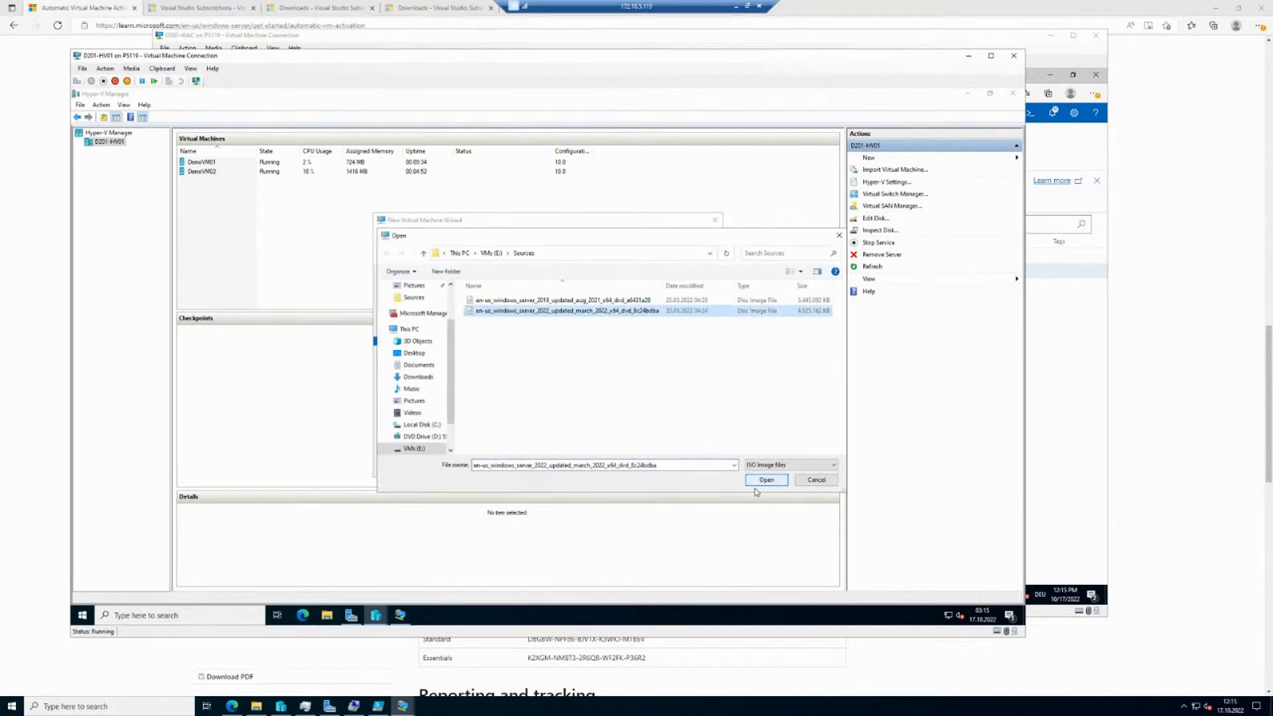
pyautogui.click(766, 479)
pyautogui.click(621, 463)
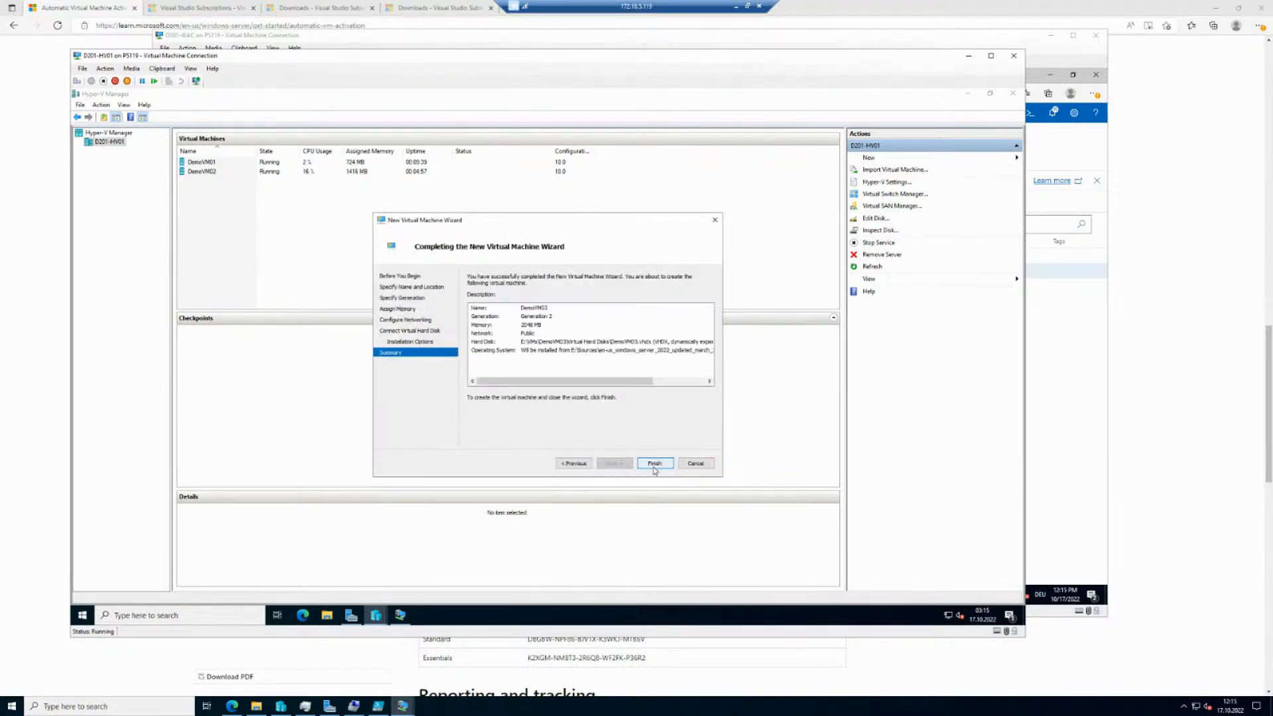
pyautogui.click(653, 464)
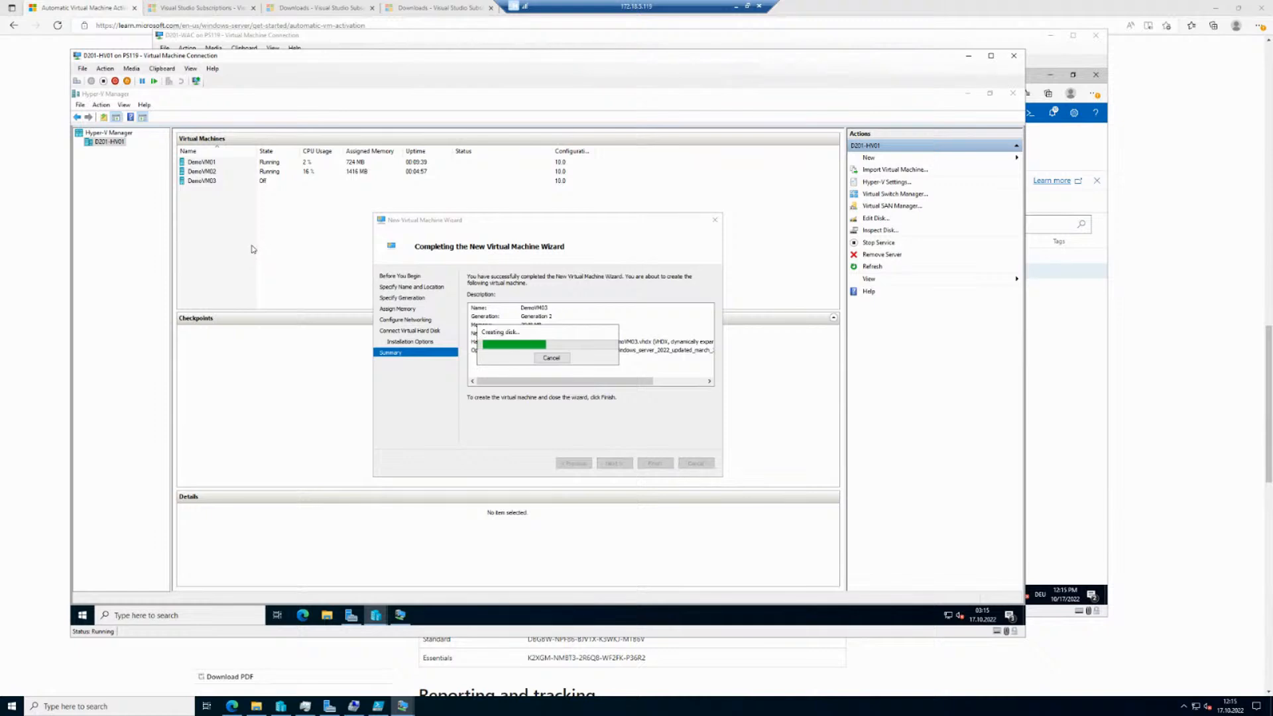
# Open the processor settings of DemoVM03 and set the number of virtual processors to 4.
pyautogui.click(220, 181)
pyautogui.rightClick(223, 183)
pyautogui.click(251, 203)
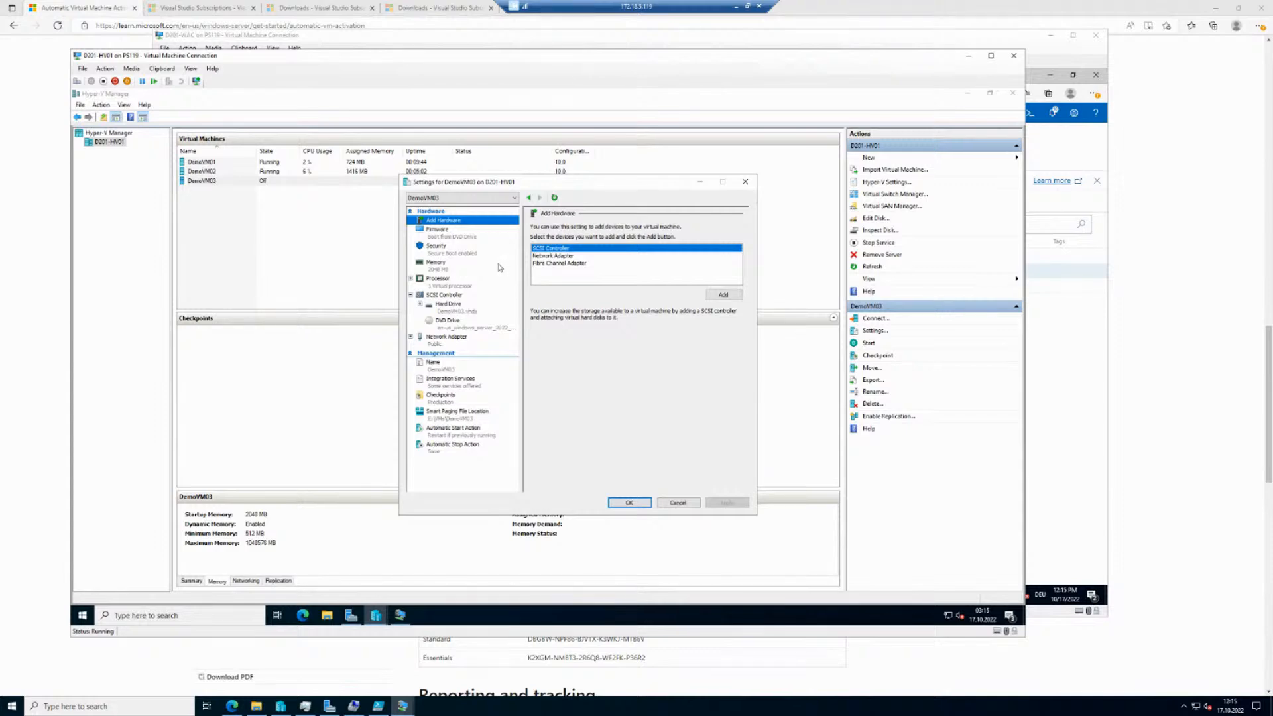
pyautogui.click(457, 282)
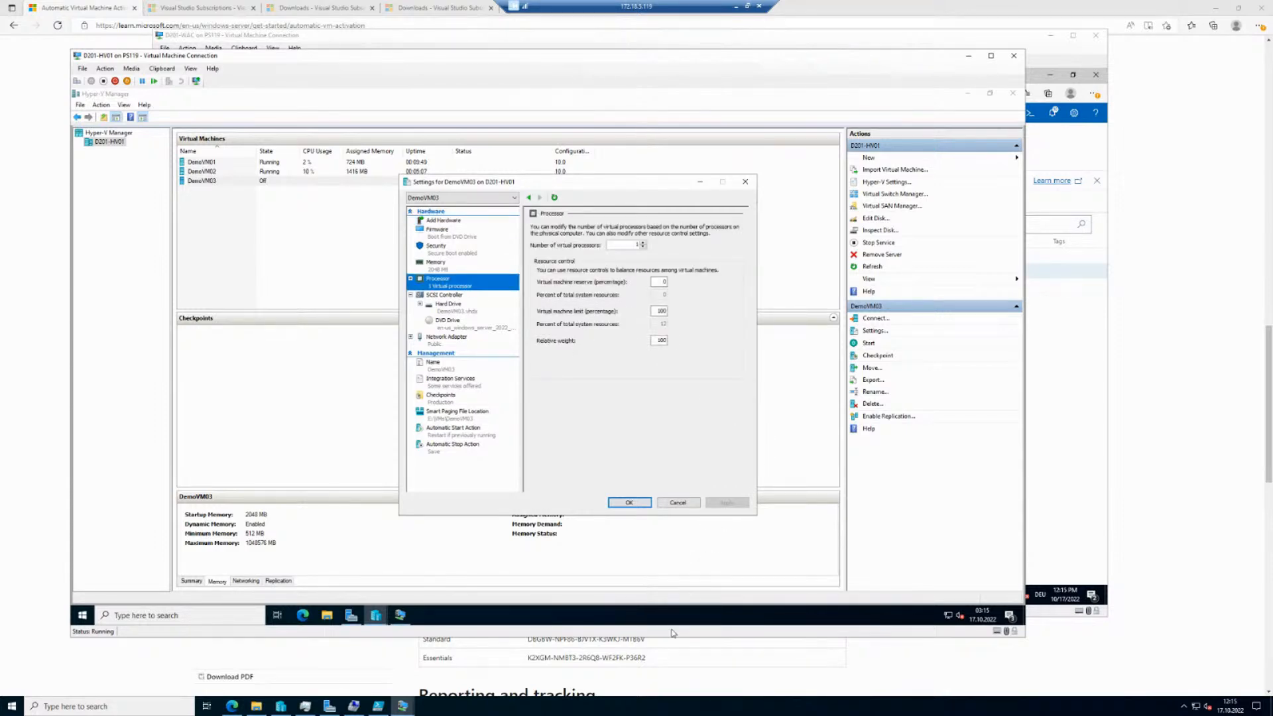
pyautogui.click(698, 713)
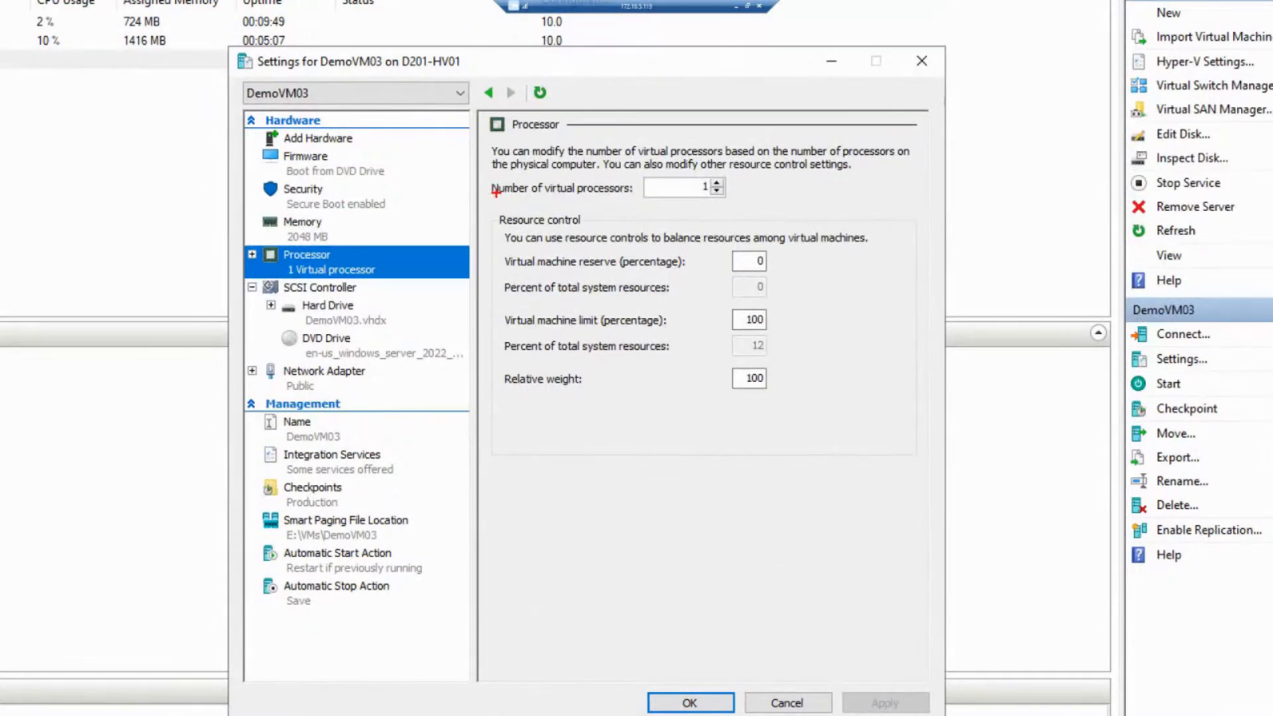
pyautogui.moveTo(481, 177); pyautogui.dragTo(766, 209)
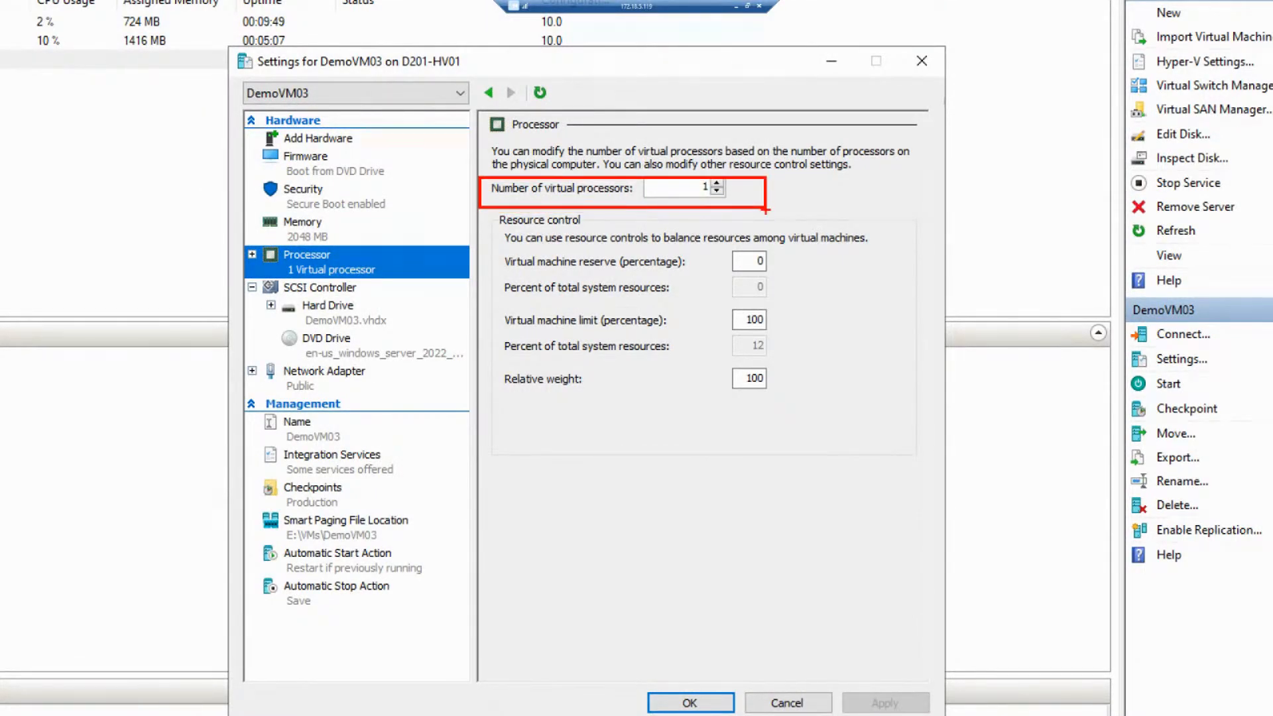
pyautogui.press('Escape')
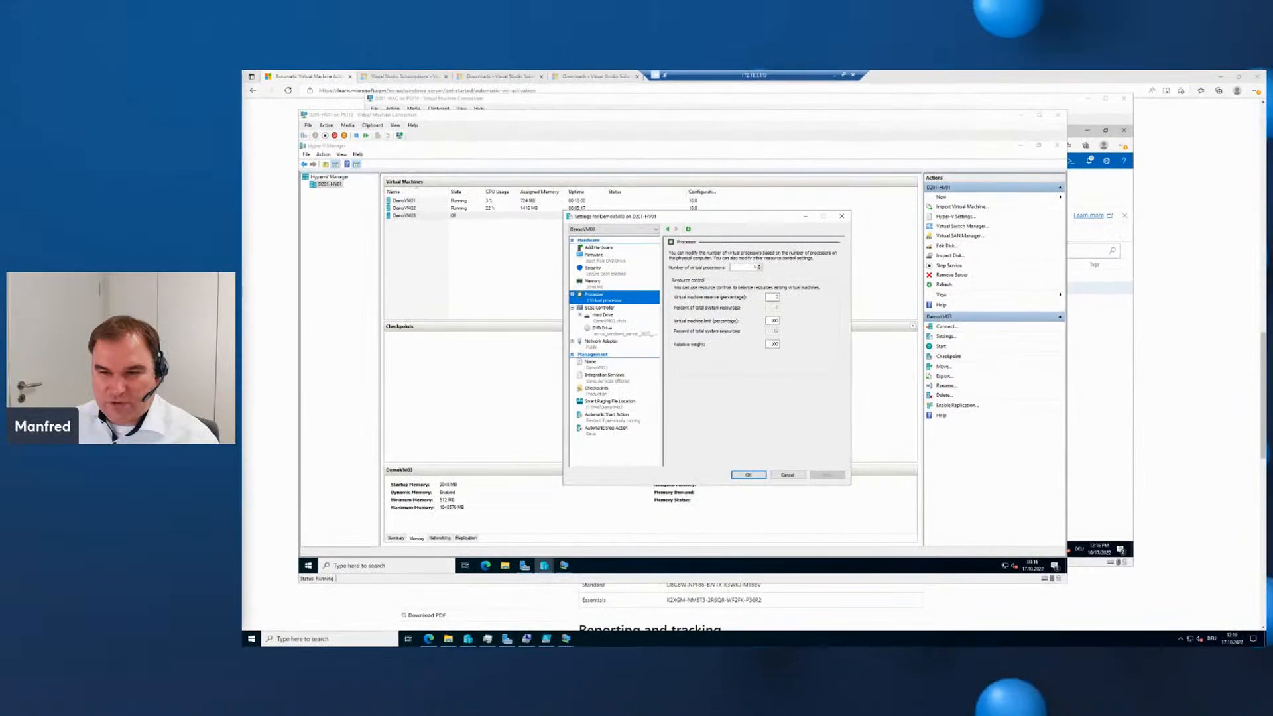
pyautogui.click(760, 265)
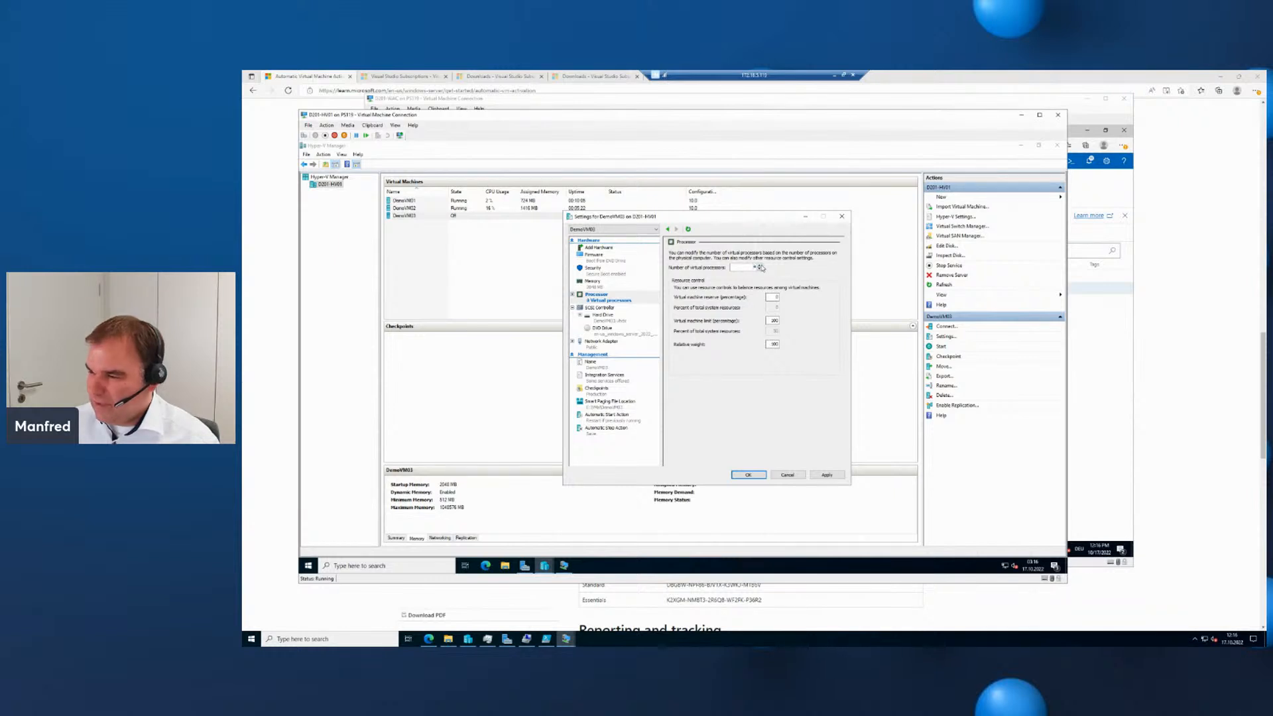
# Try a virtual machine reserve of 100 percent for DemoVM03, and reset the reserve to 0.
pyautogui.click(770, 297)
pyautogui.moveTo(768, 297); pyautogui.dragTo(782, 297)
pyautogui.write('1')
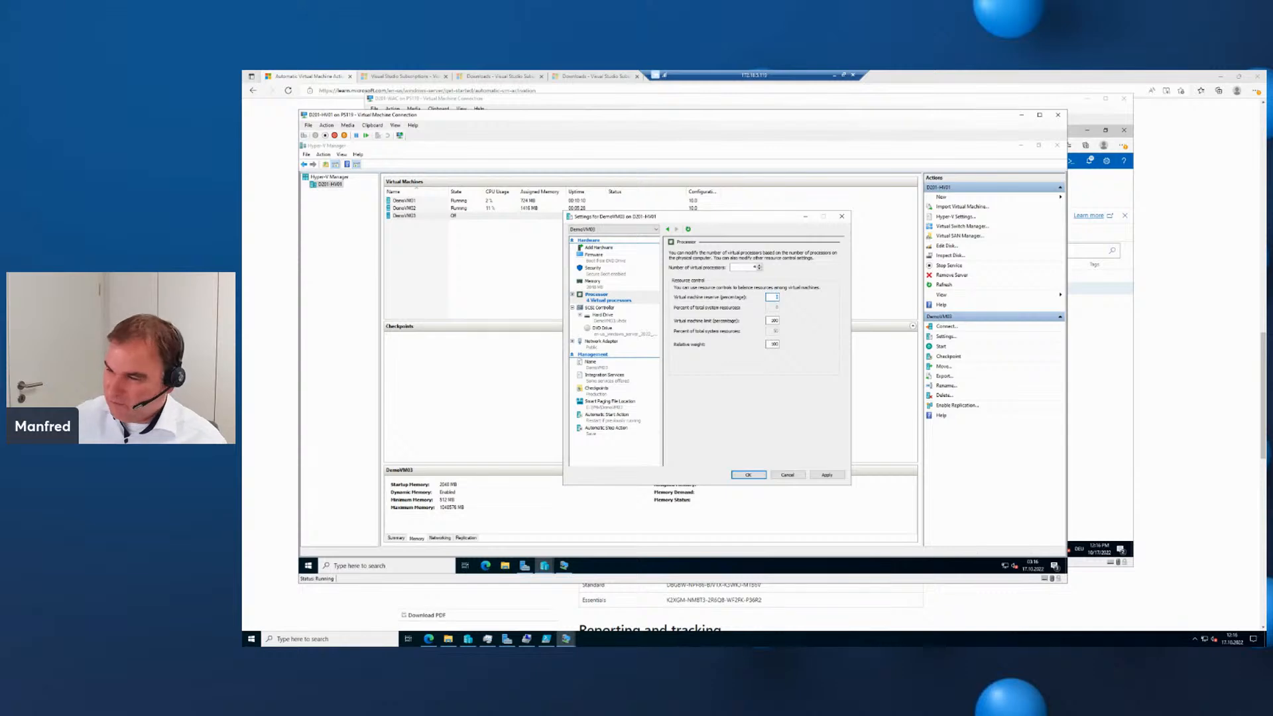
pyautogui.write('00')
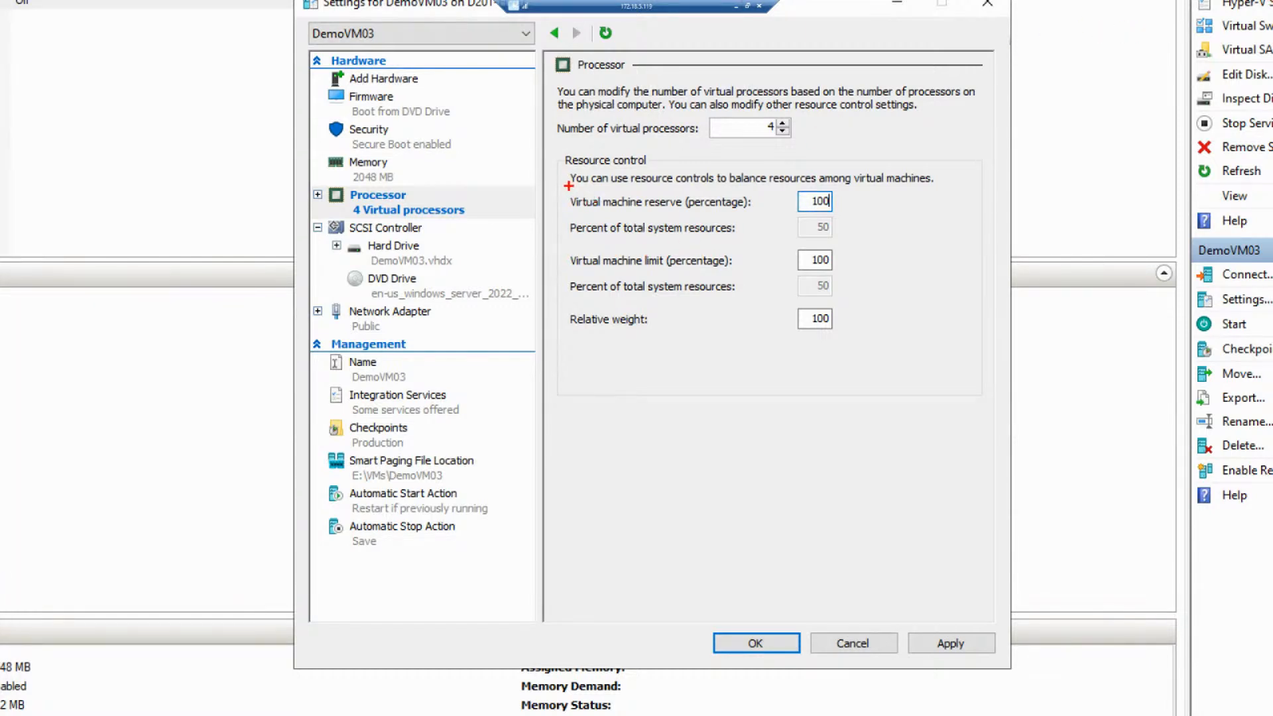
pyautogui.moveTo(561, 187); pyautogui.dragTo(903, 223)
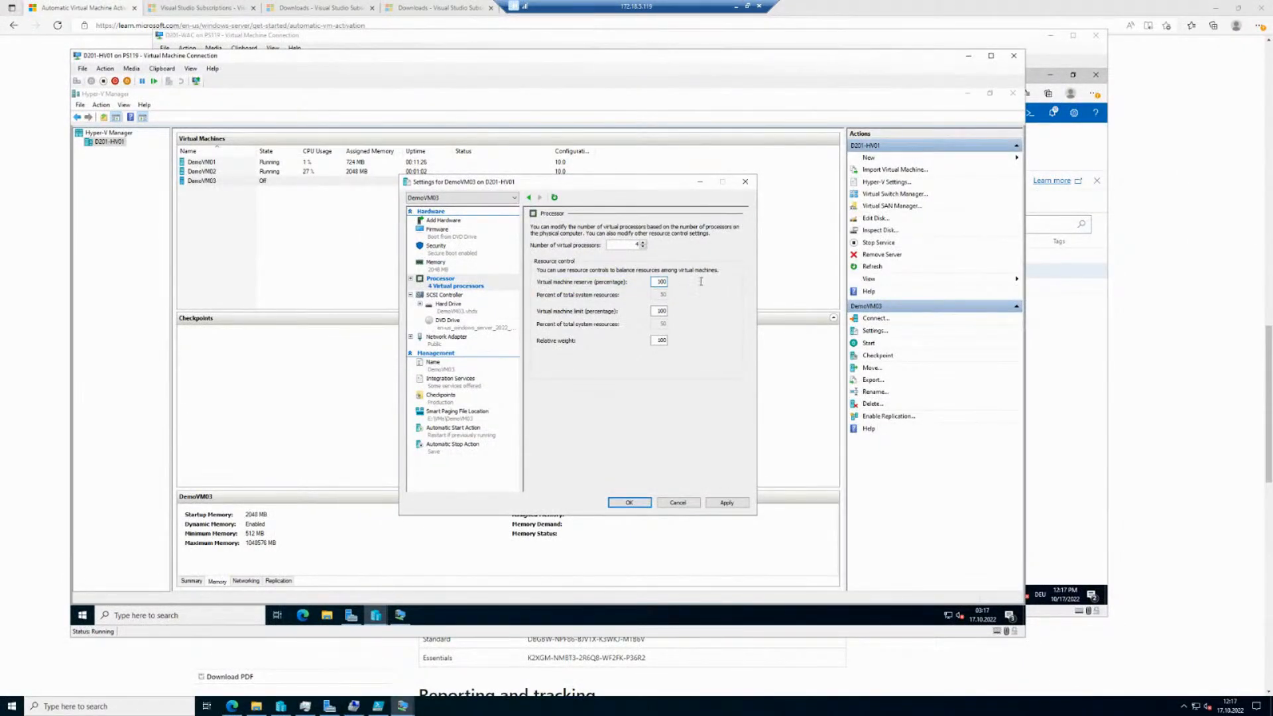
pyautogui.moveTo(700, 282); pyautogui.dragTo(707, 287)
pyautogui.write('0')
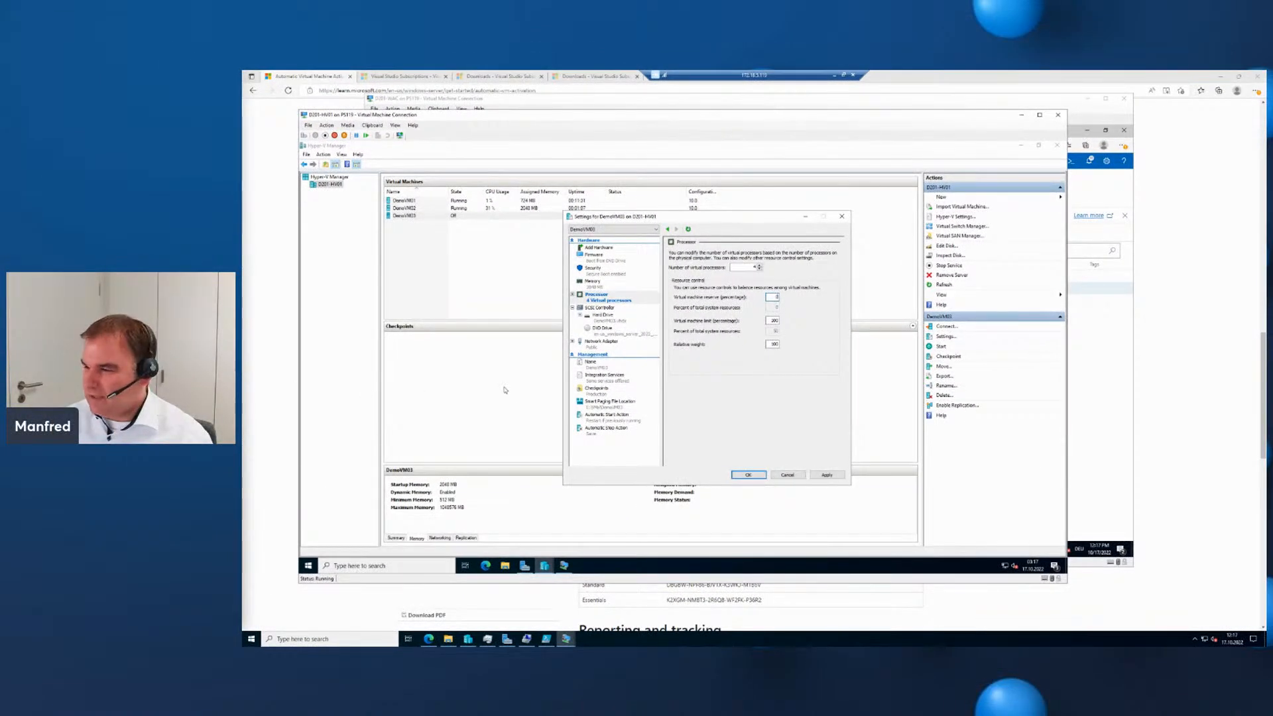
# Open the detailed Task Manager view on D201-HV01 and examine the host's CPU cores and logical processors.
pyautogui.rightClick(778, 566)
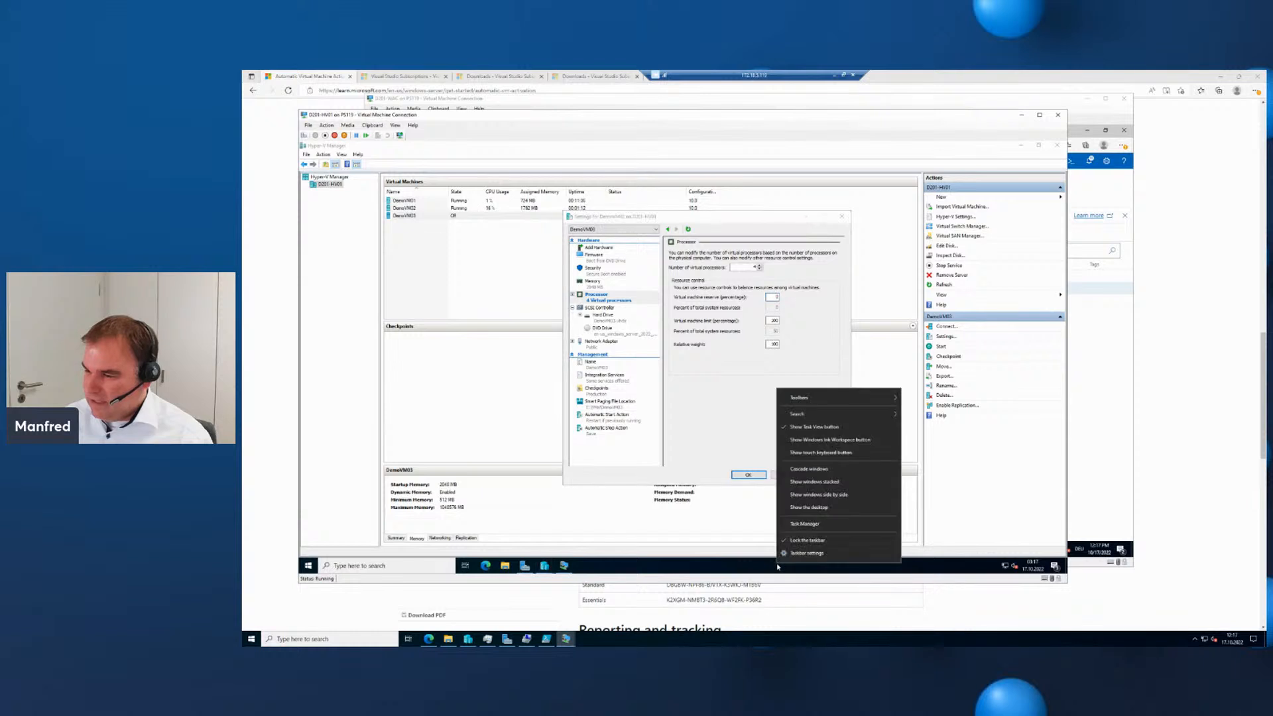
pyautogui.click(800, 525)
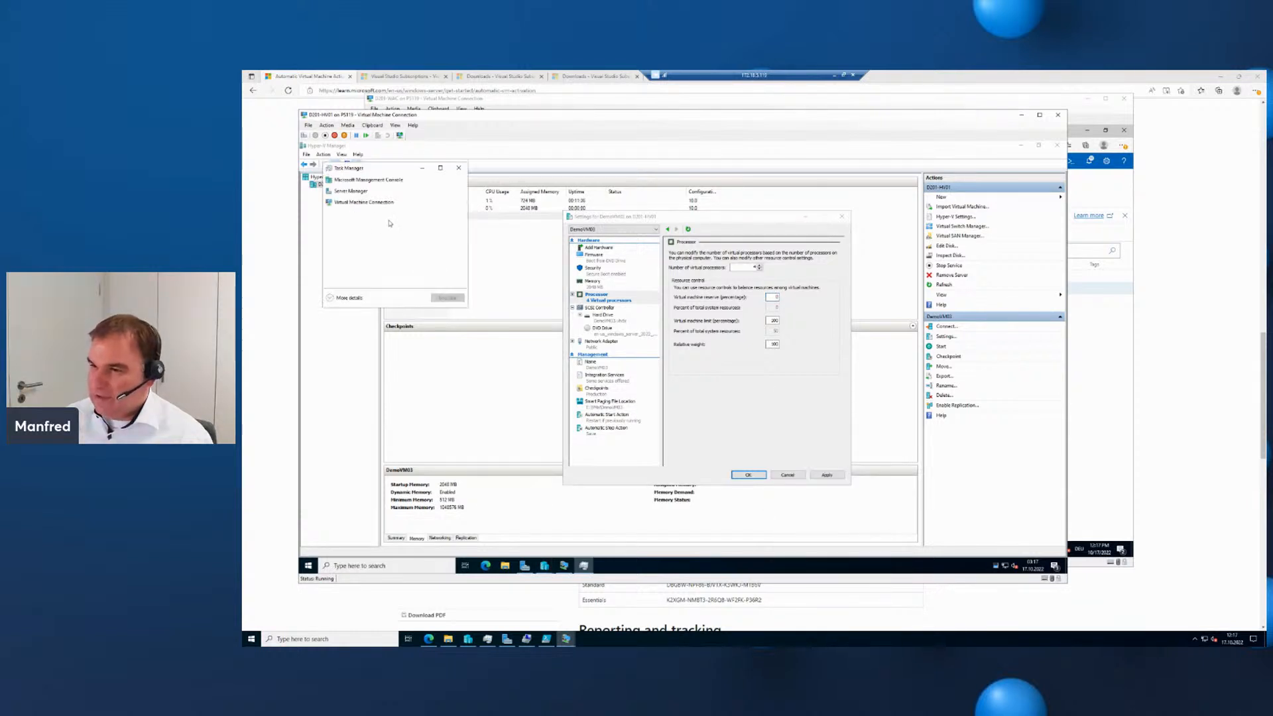
pyautogui.click(348, 297)
pyautogui.click(365, 188)
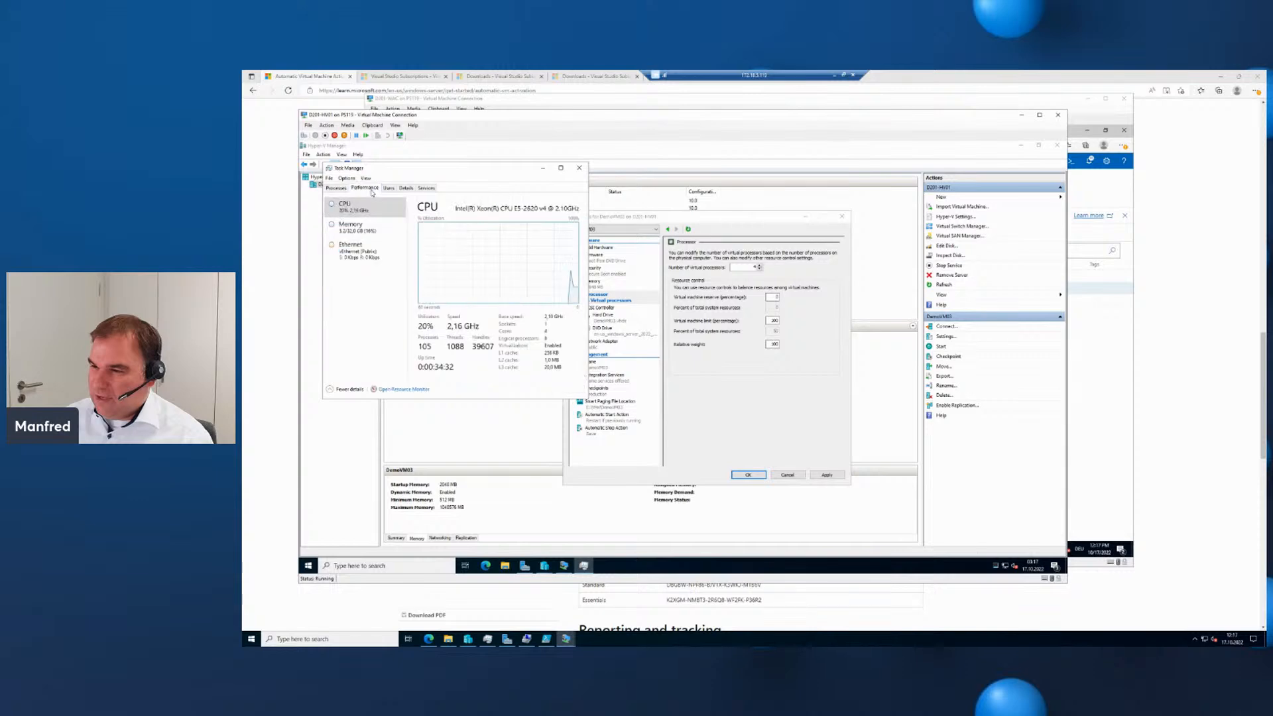
pyautogui.click(733, 642)
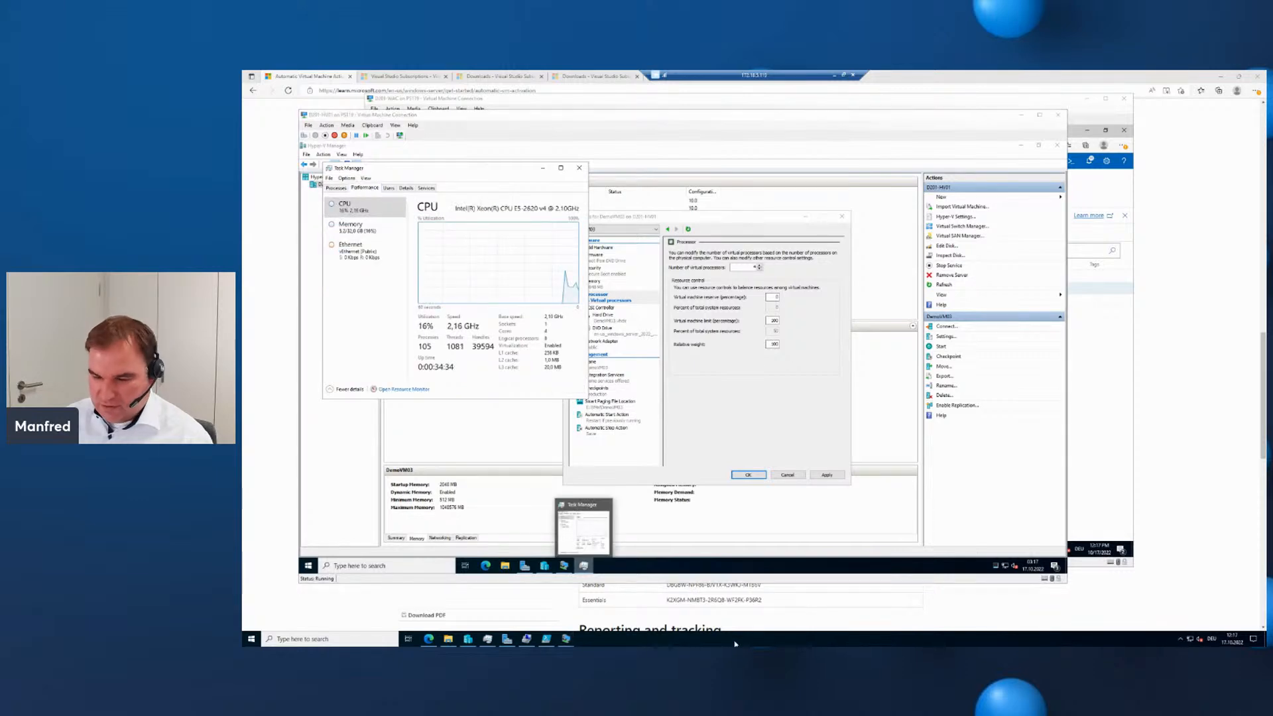
pyautogui.hotkey('ctrl', '1')
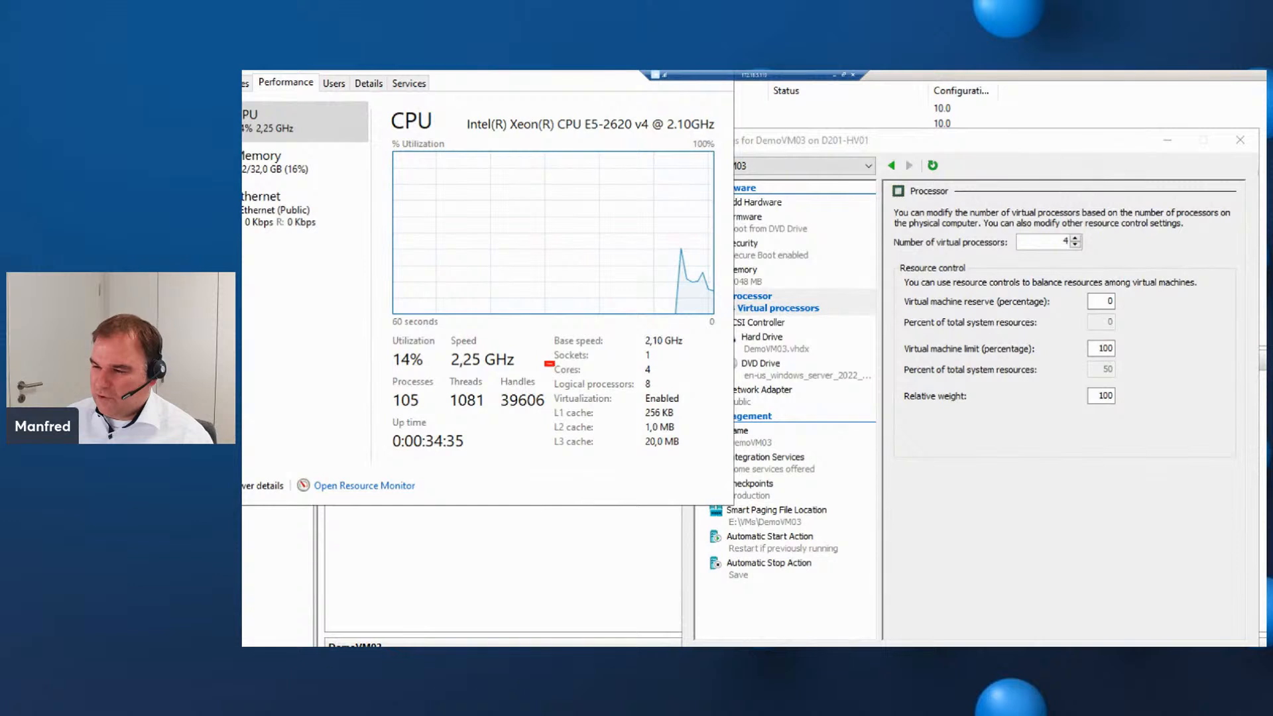
pyautogui.moveTo(545, 361); pyautogui.dragTo(683, 398)
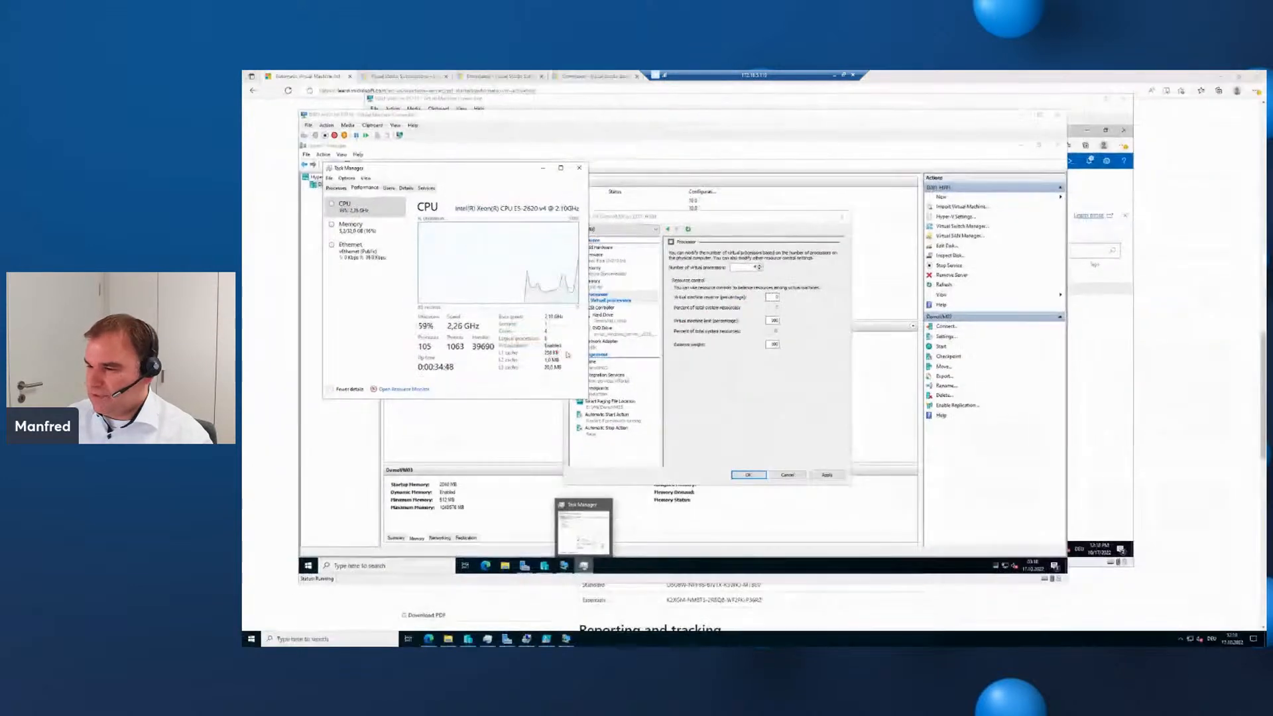
# Raise the number of virtual processors of DemoVM03 step by step well beyond the host's logical processors.
pyautogui.click(747, 220)
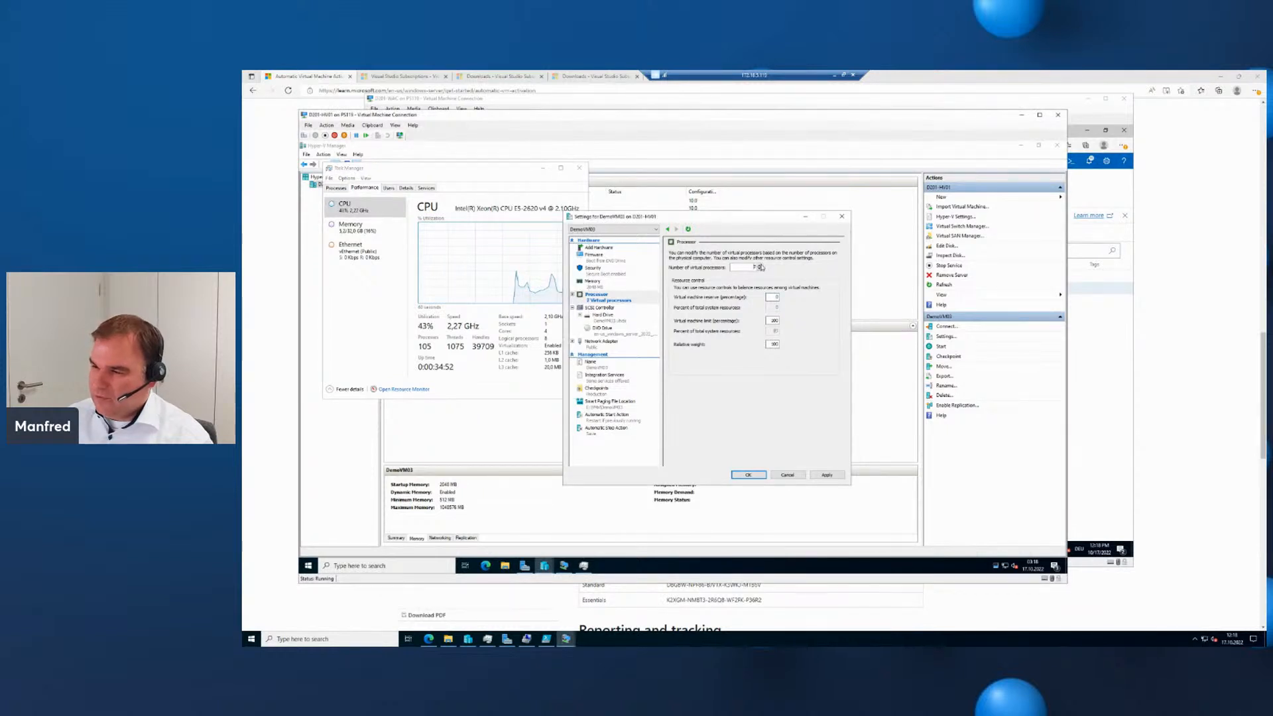
pyautogui.click(760, 264)
pyautogui.click(759, 264)
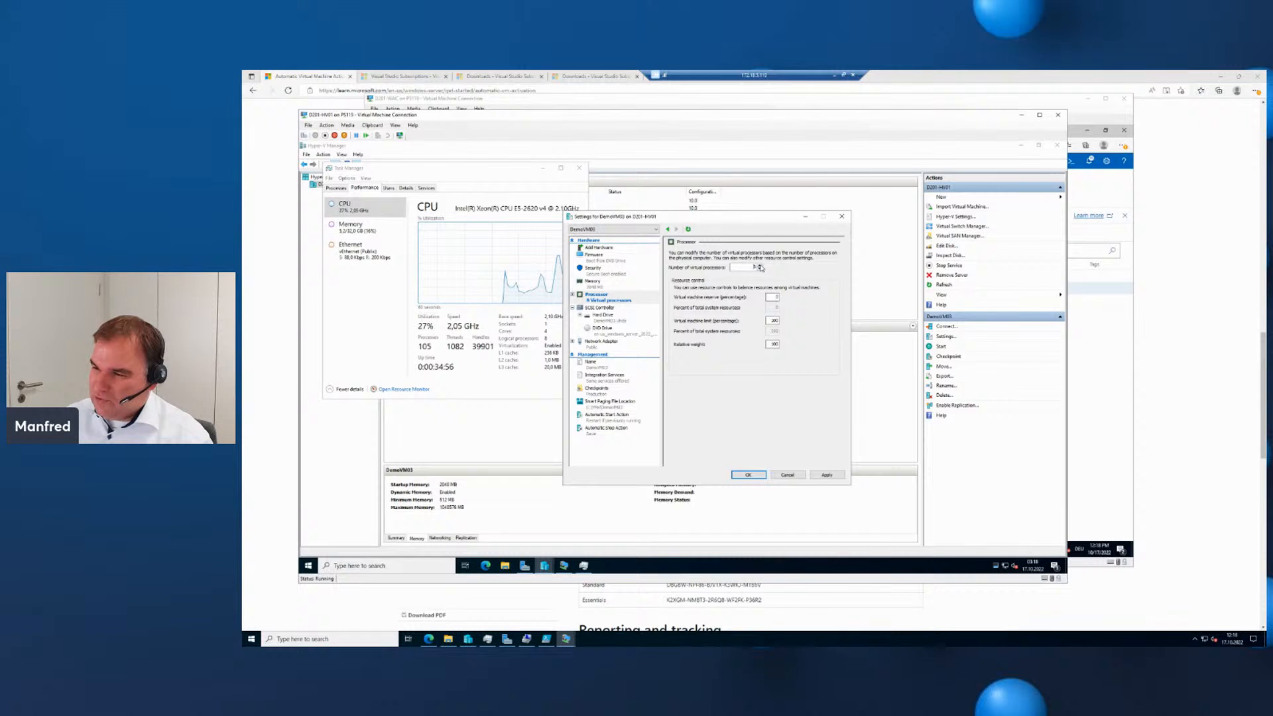
pyautogui.click(760, 265)
pyautogui.click(759, 266)
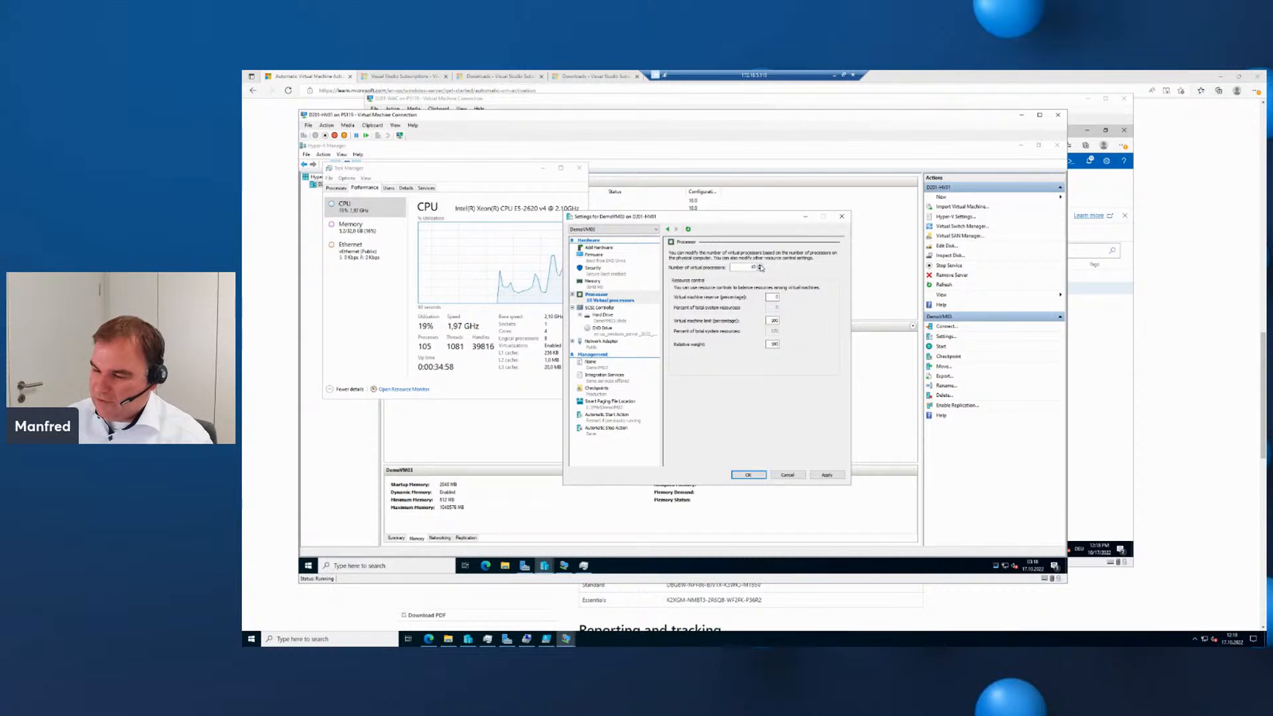
pyautogui.click(760, 266)
pyautogui.click(760, 266)
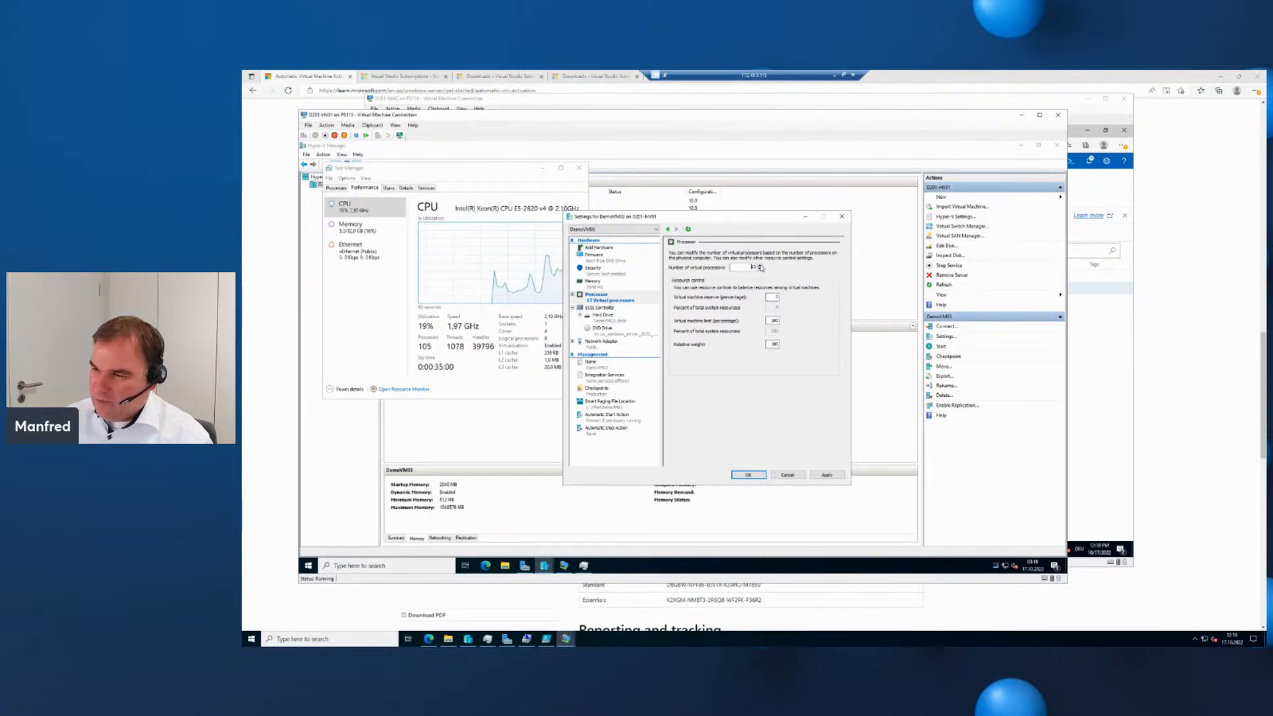
pyautogui.click(761, 266)
pyautogui.click(761, 266)
pyautogui.click(760, 266)
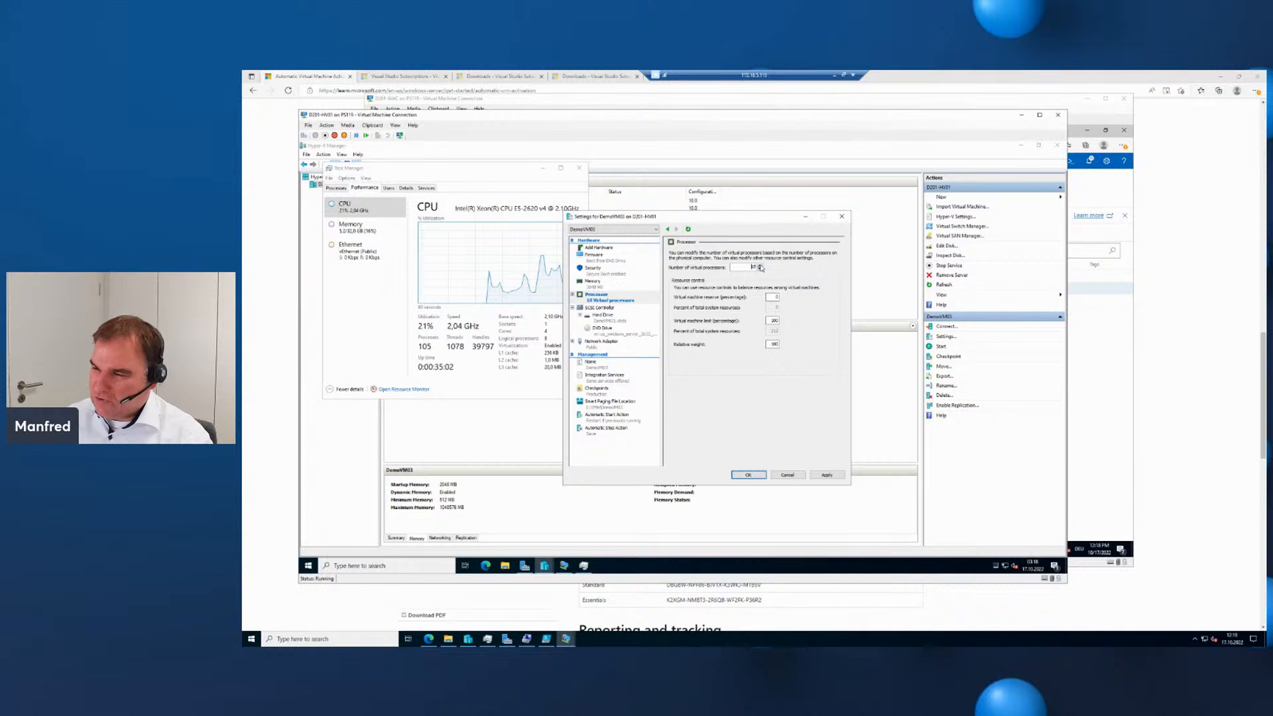
pyautogui.click(760, 266)
pyautogui.click(761, 265)
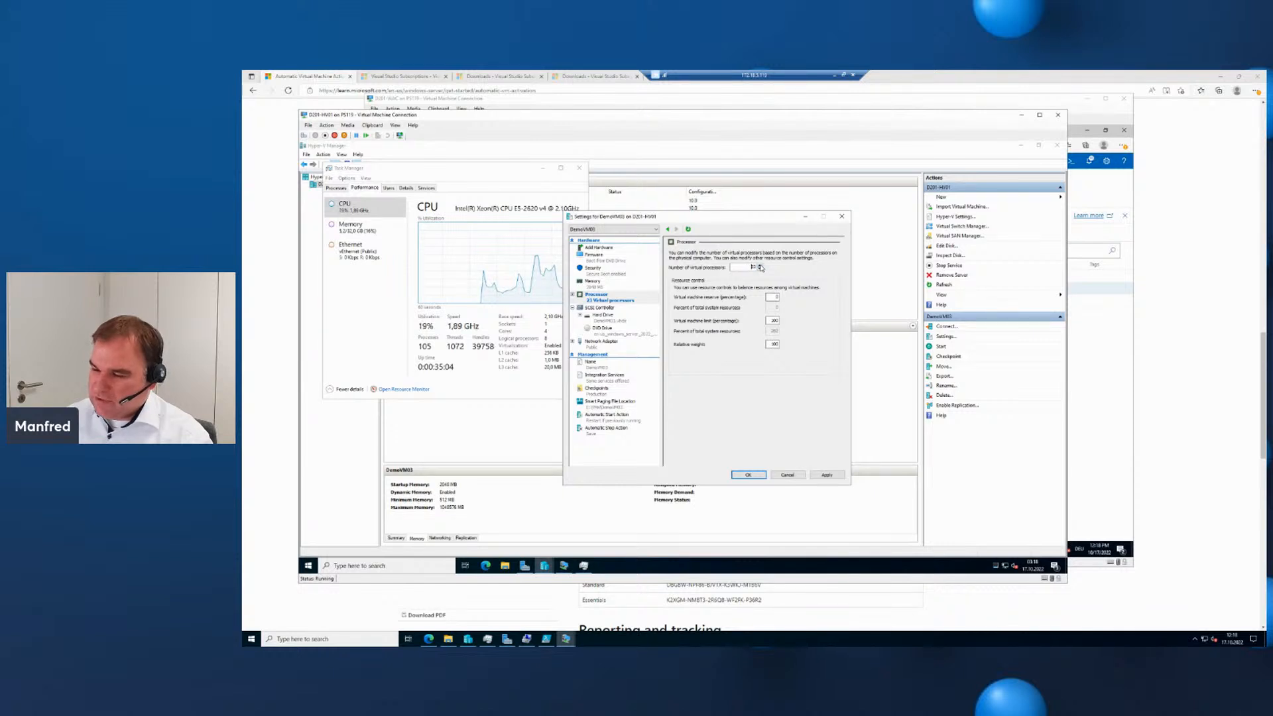
pyautogui.click(761, 266)
pyautogui.click(760, 266)
pyautogui.click(760, 266)
pyautogui.click(761, 266)
pyautogui.click(760, 266)
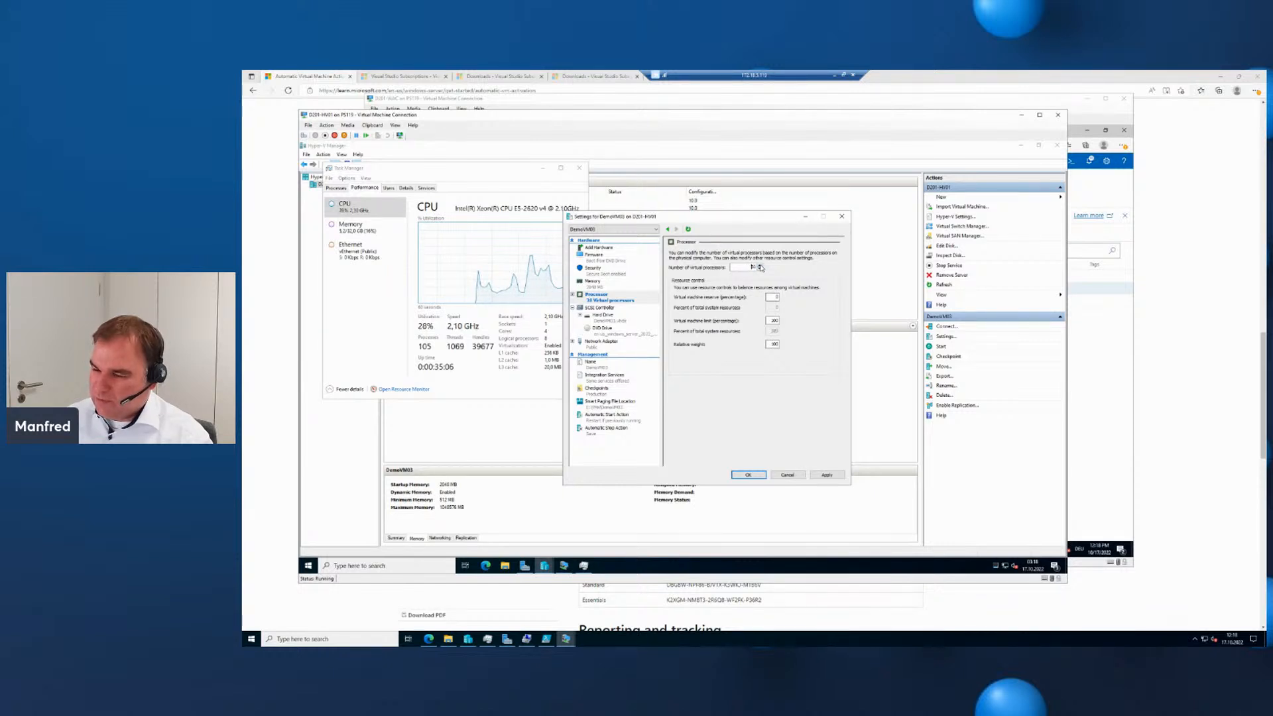
pyautogui.click(761, 266)
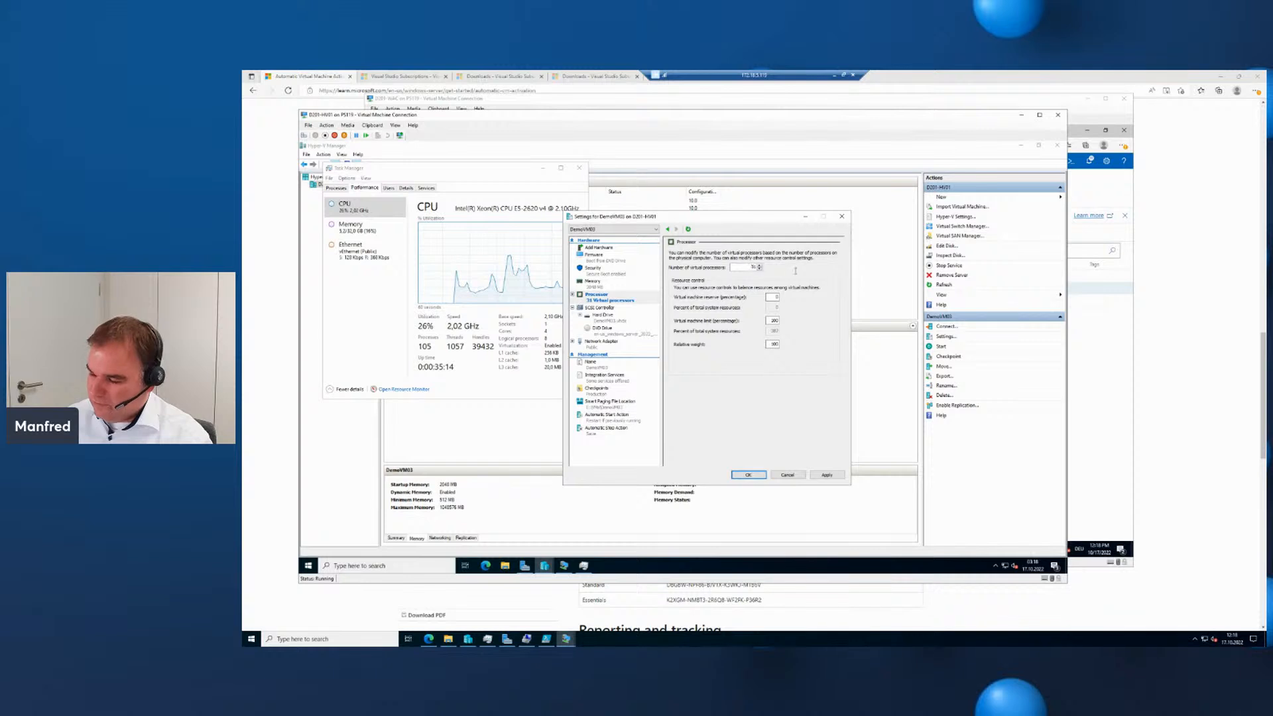
# Set DemoVM03 to 10 virtual processors, save the settings and return to Hyper-V Manager.
pyautogui.moveTo(749, 267); pyautogui.dragTo(796, 274)
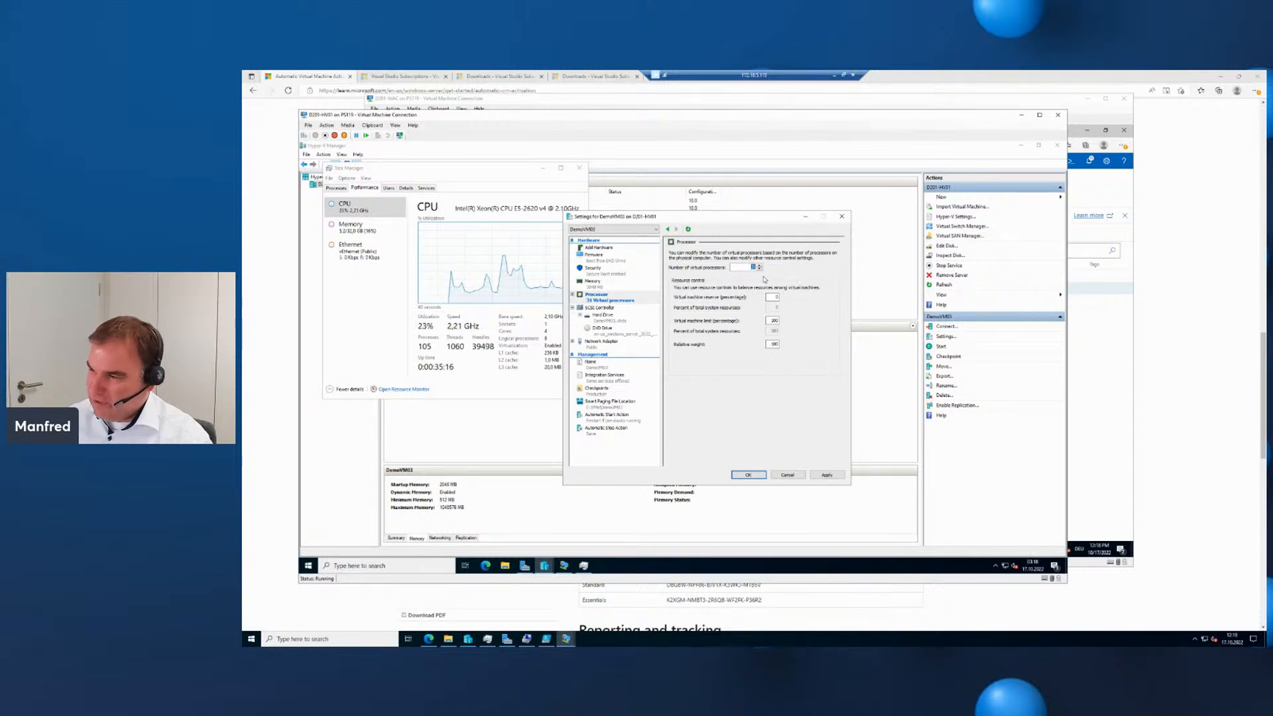
pyautogui.write('10')
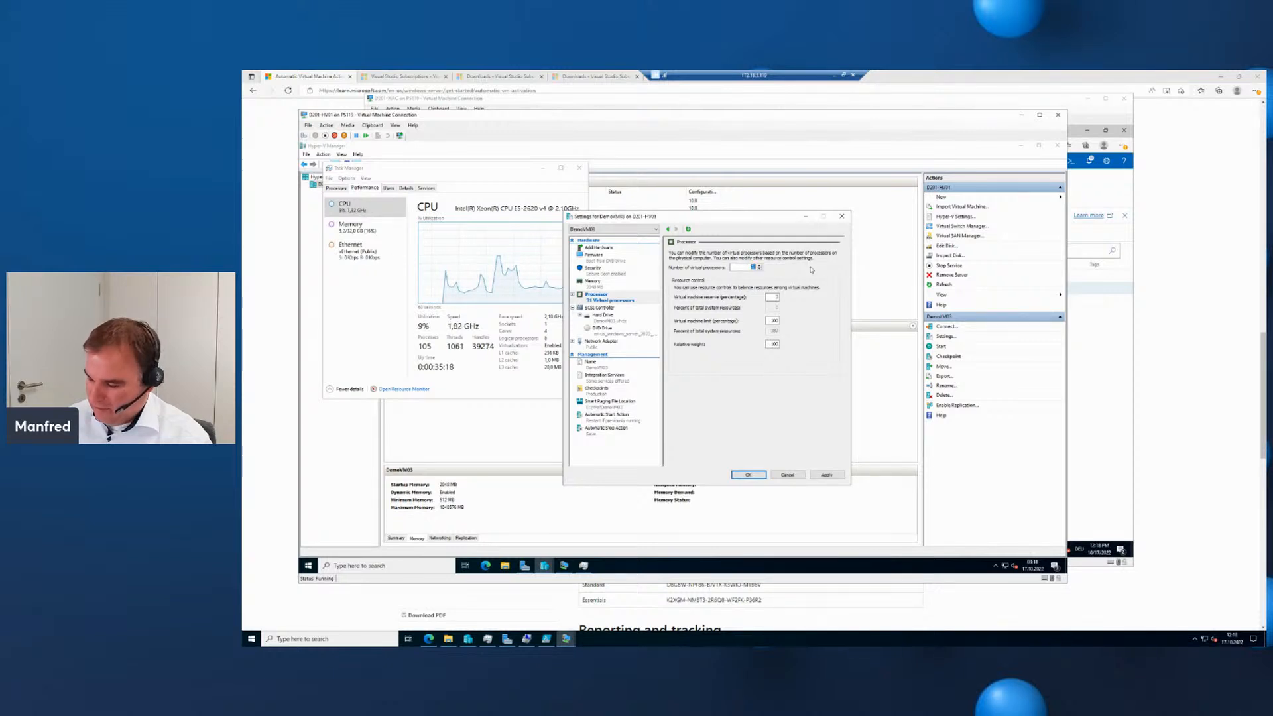
pyautogui.click(829, 475)
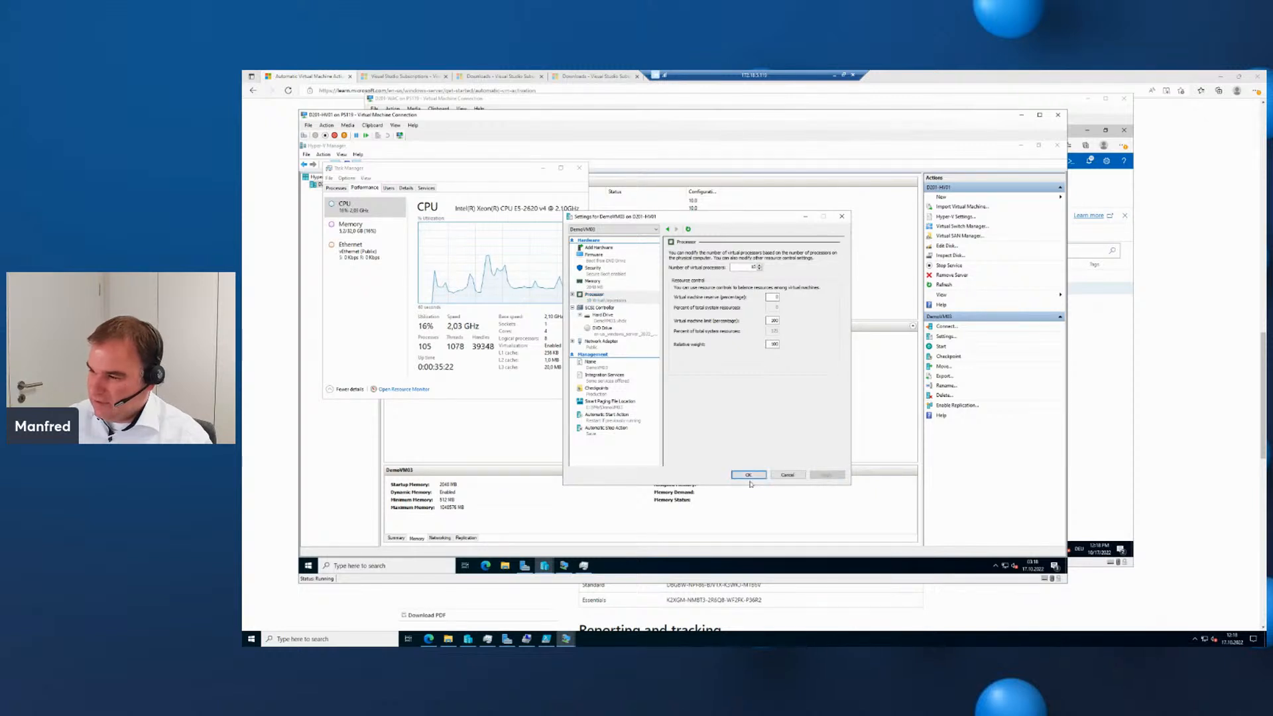
pyautogui.click(747, 476)
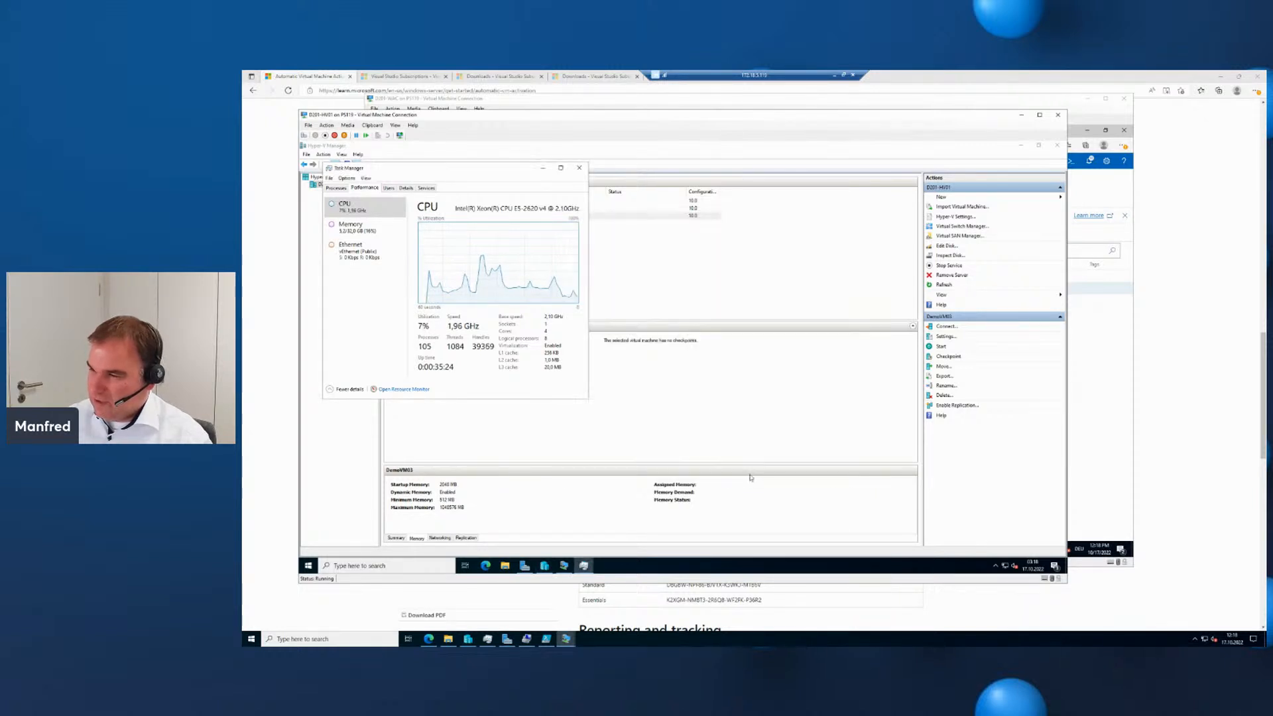
pyautogui.click(640, 232)
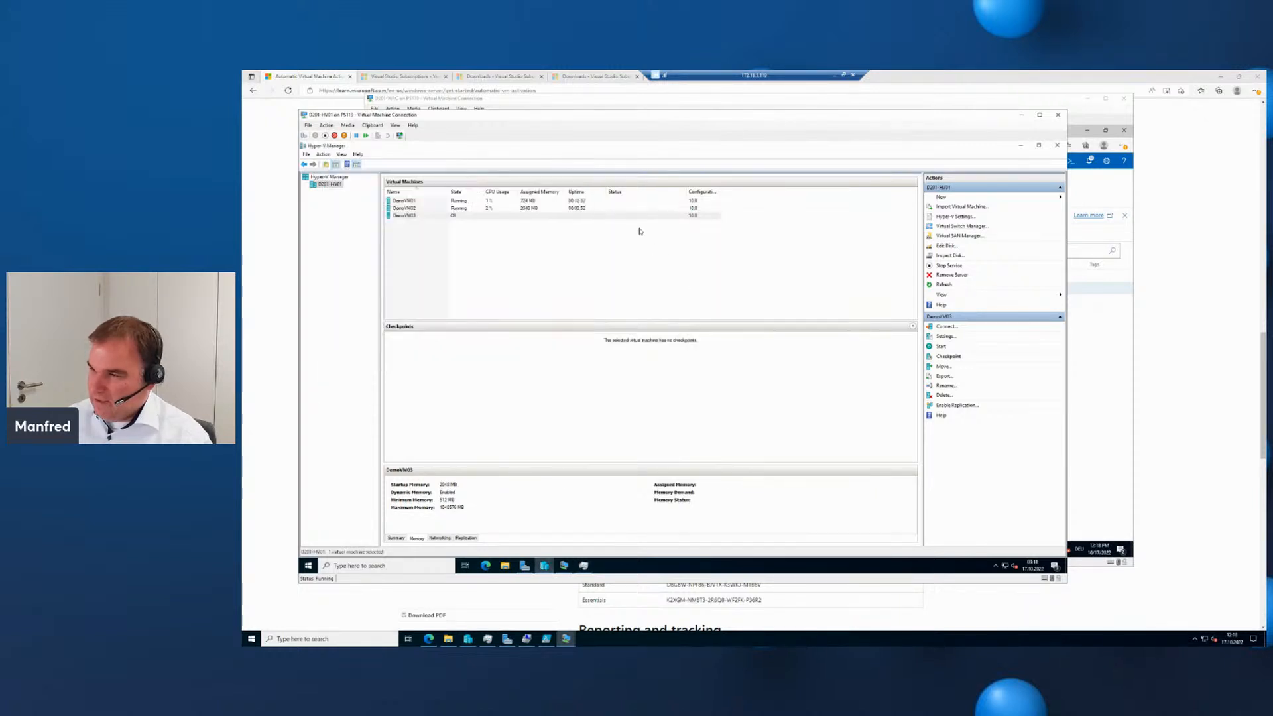
# Try to start DemoVM03 with its 10 virtual processors, examine the reported cause and dismiss the message.
pyautogui.rightClick(462, 216)
pyautogui.click(480, 243)
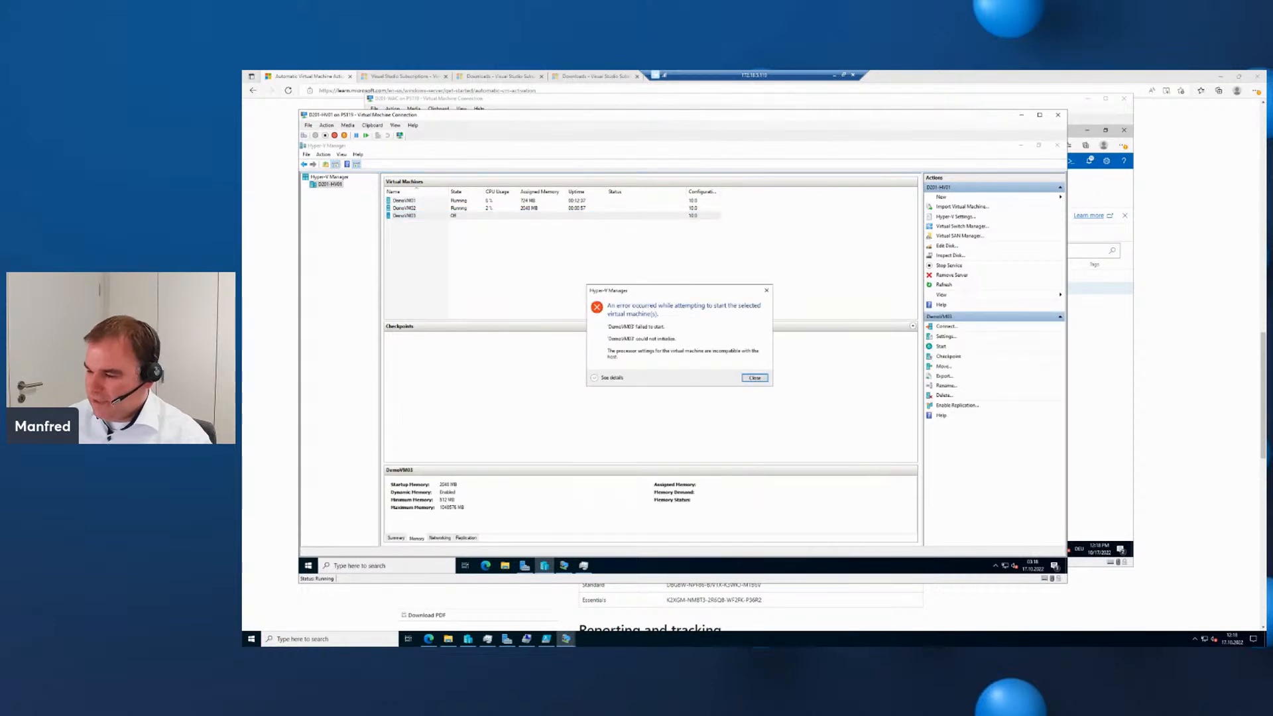
pyautogui.click(799, 644)
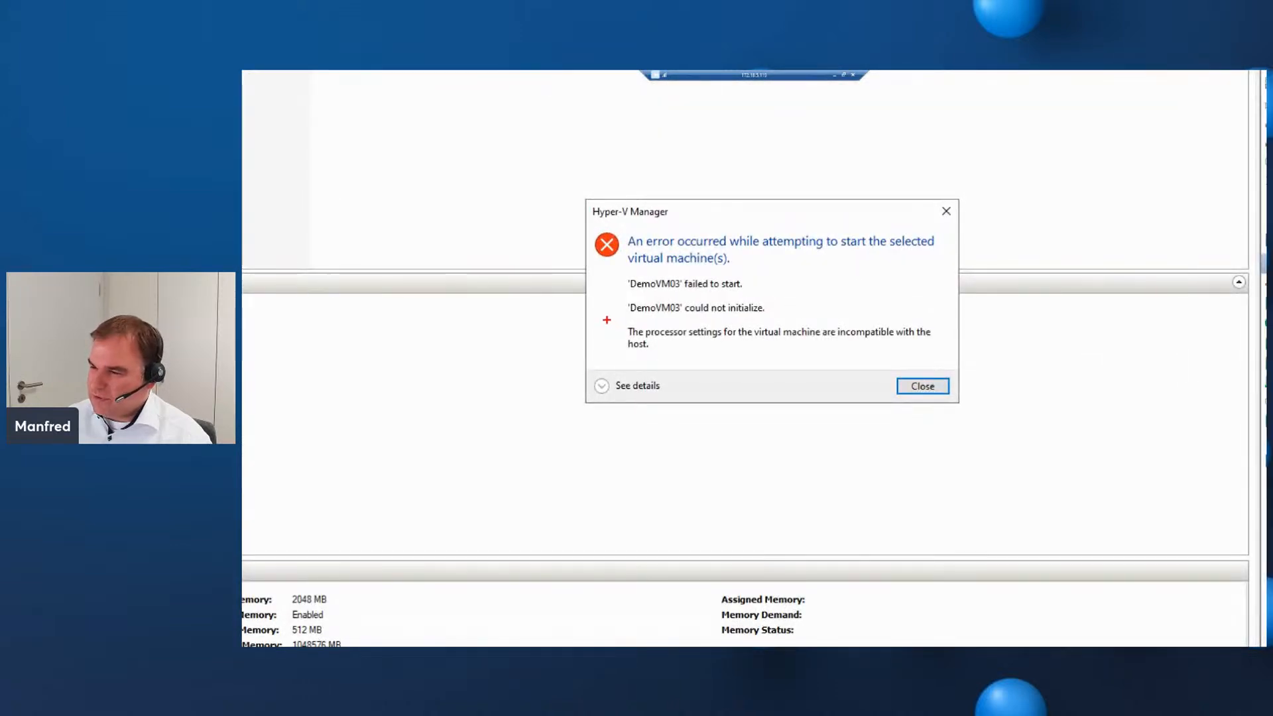
pyautogui.moveTo(606, 318)
pyautogui.mouseDown()
pyautogui.moveTo(726, 354)
pyautogui.moveTo(964, 369)
pyautogui.mouseUp()
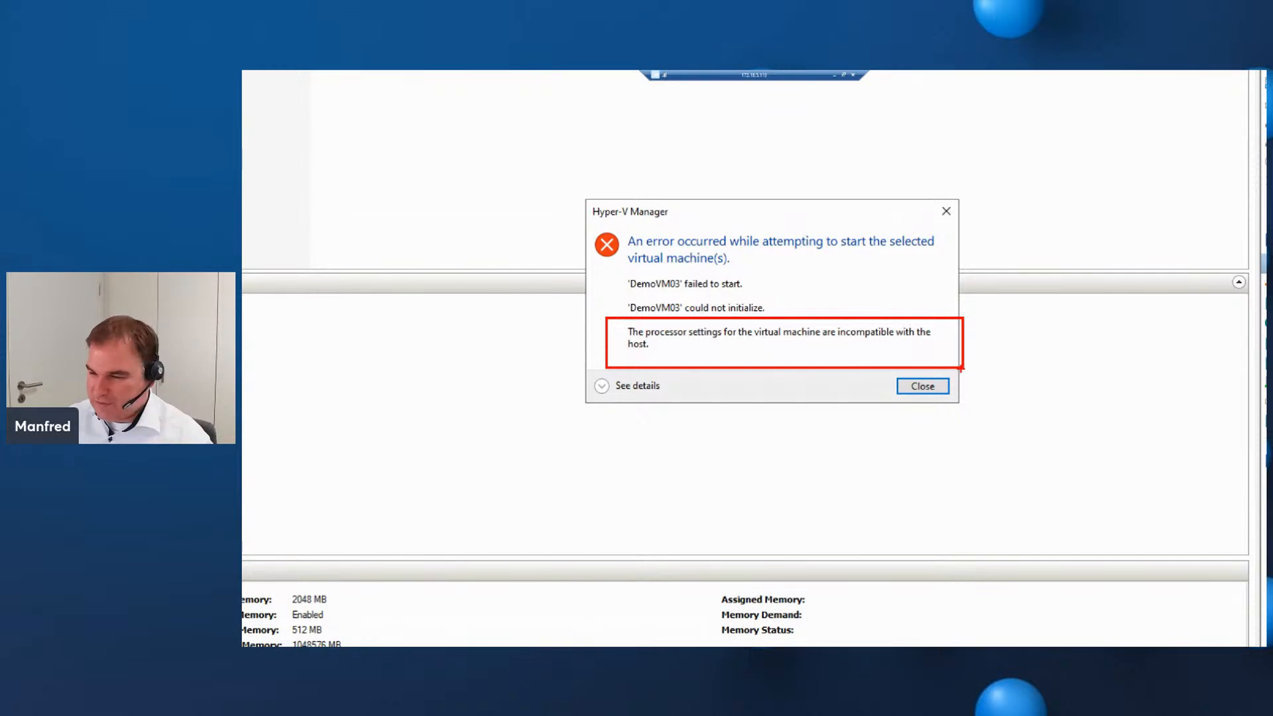
pyautogui.click(922, 386)
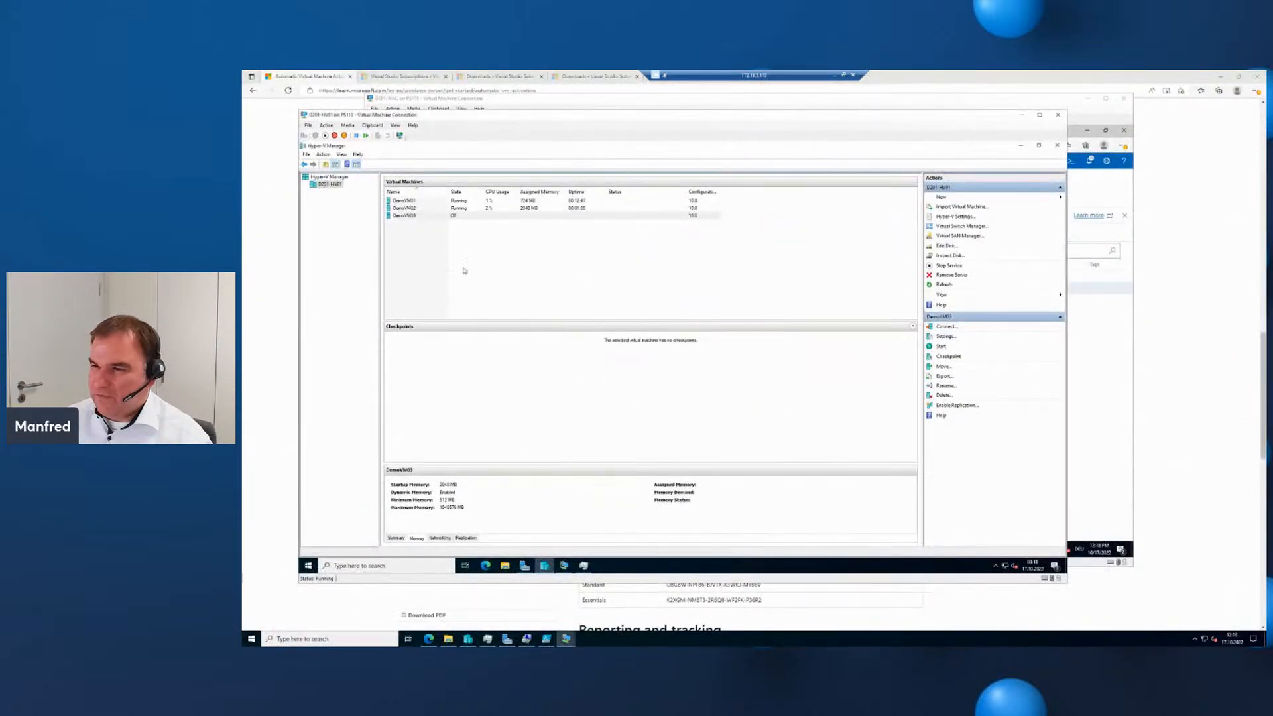
# Set DemoVM03 to 8 virtual processors, save the settings and start the virtual machine.
pyautogui.click(429, 216)
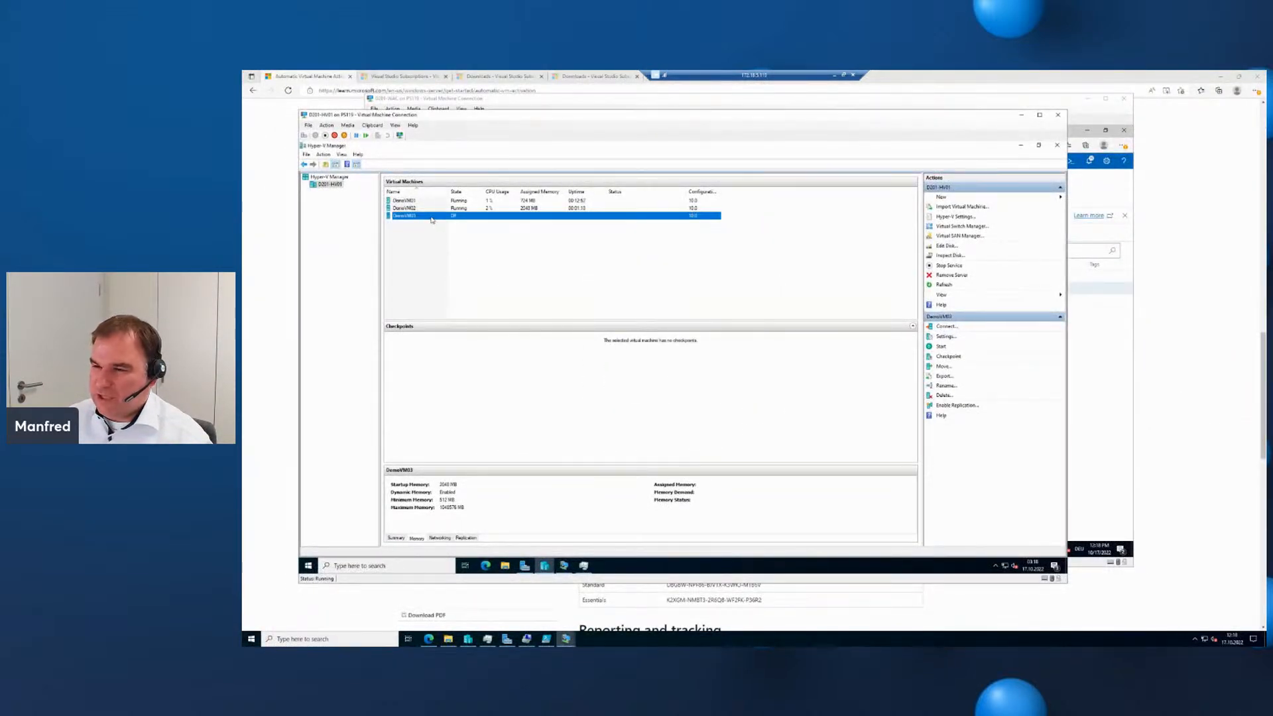
pyautogui.rightClick(431, 219)
pyautogui.click(466, 233)
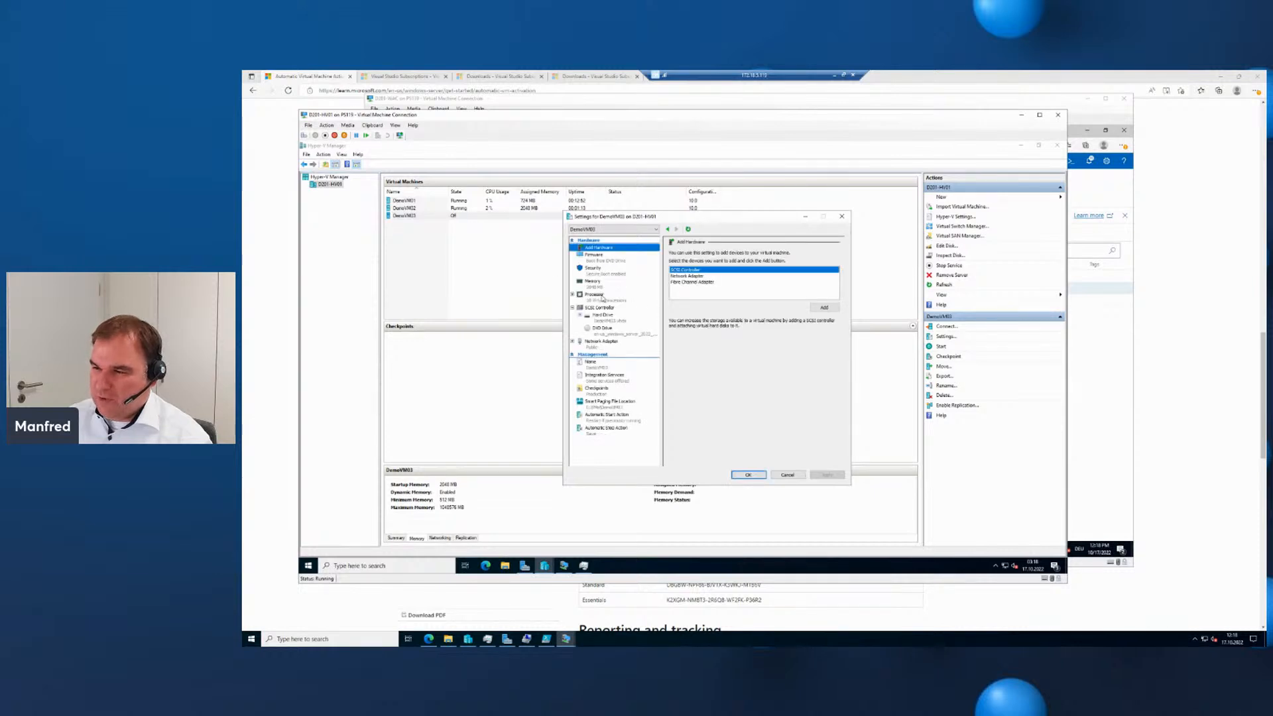
pyautogui.click(600, 297)
pyautogui.click(760, 269)
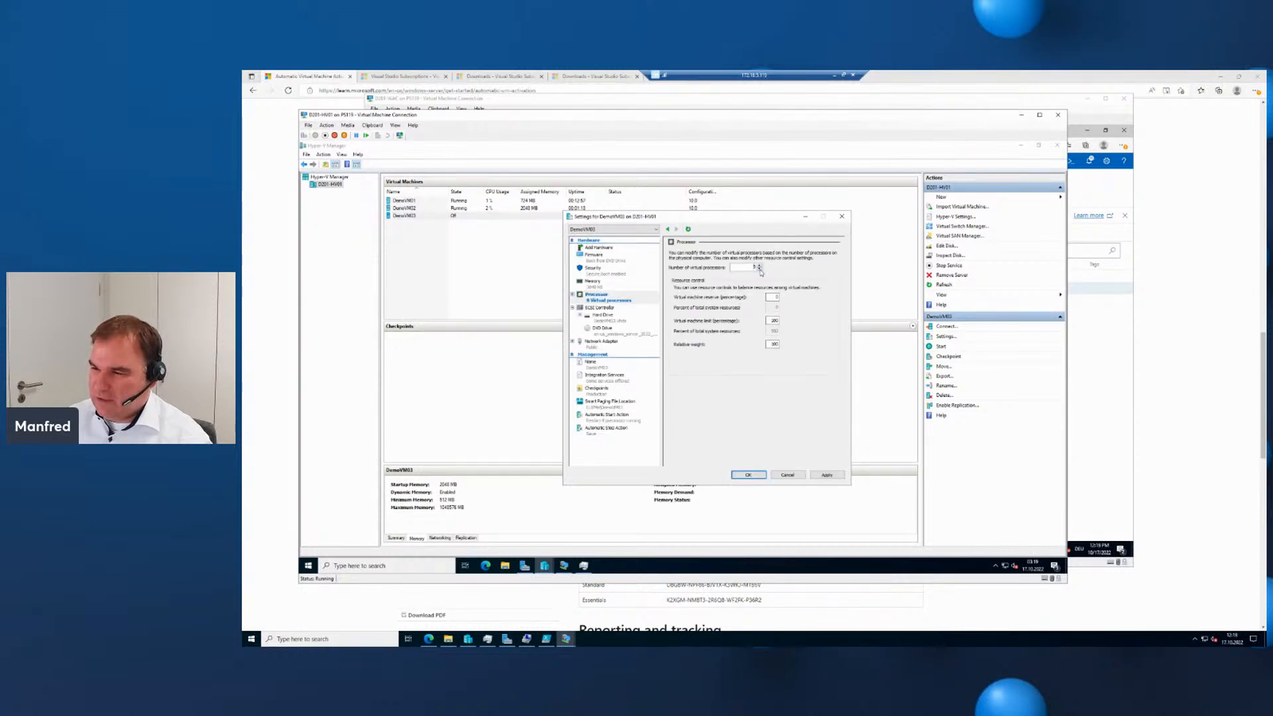
pyautogui.click(748, 475)
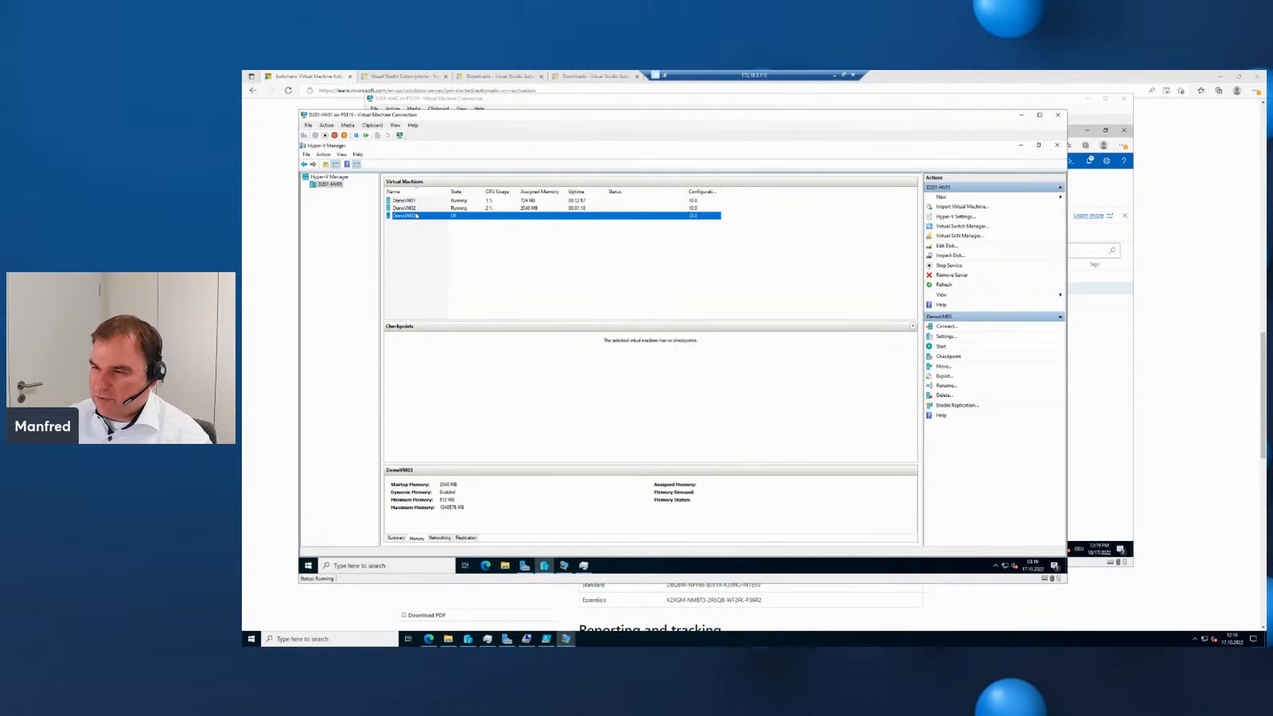
pyautogui.rightClick(416, 215)
pyautogui.click(463, 243)
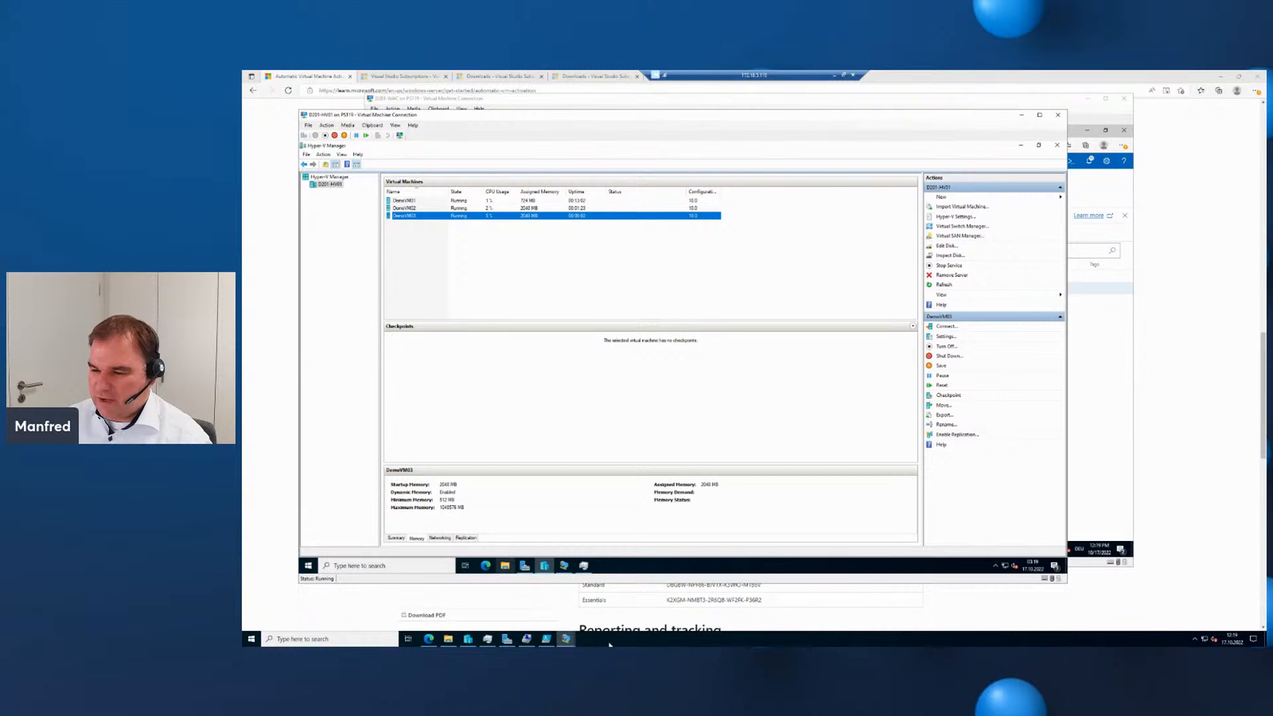
# Switch to Windows Admin Center on D201-WAC, check DemoVM03's virtual processors and refresh the virtual machine inventory of D201-HV01.
pyautogui.click(566, 639)
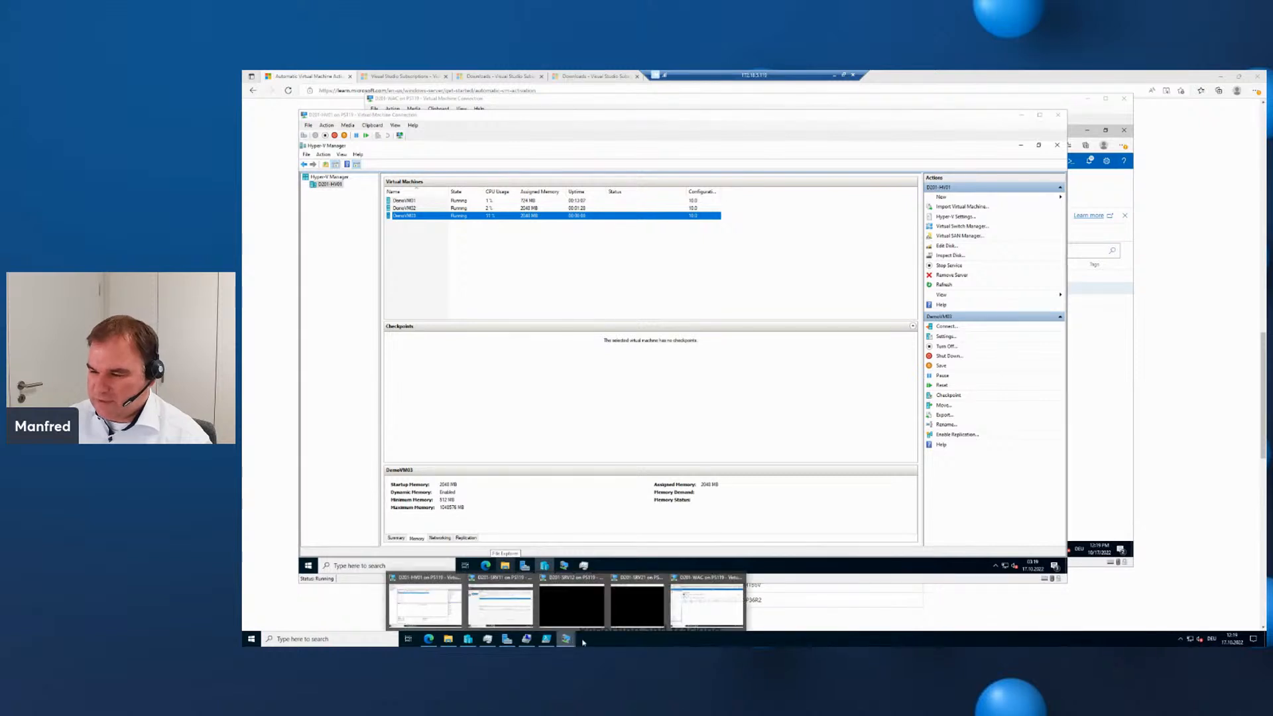
pyautogui.click(706, 602)
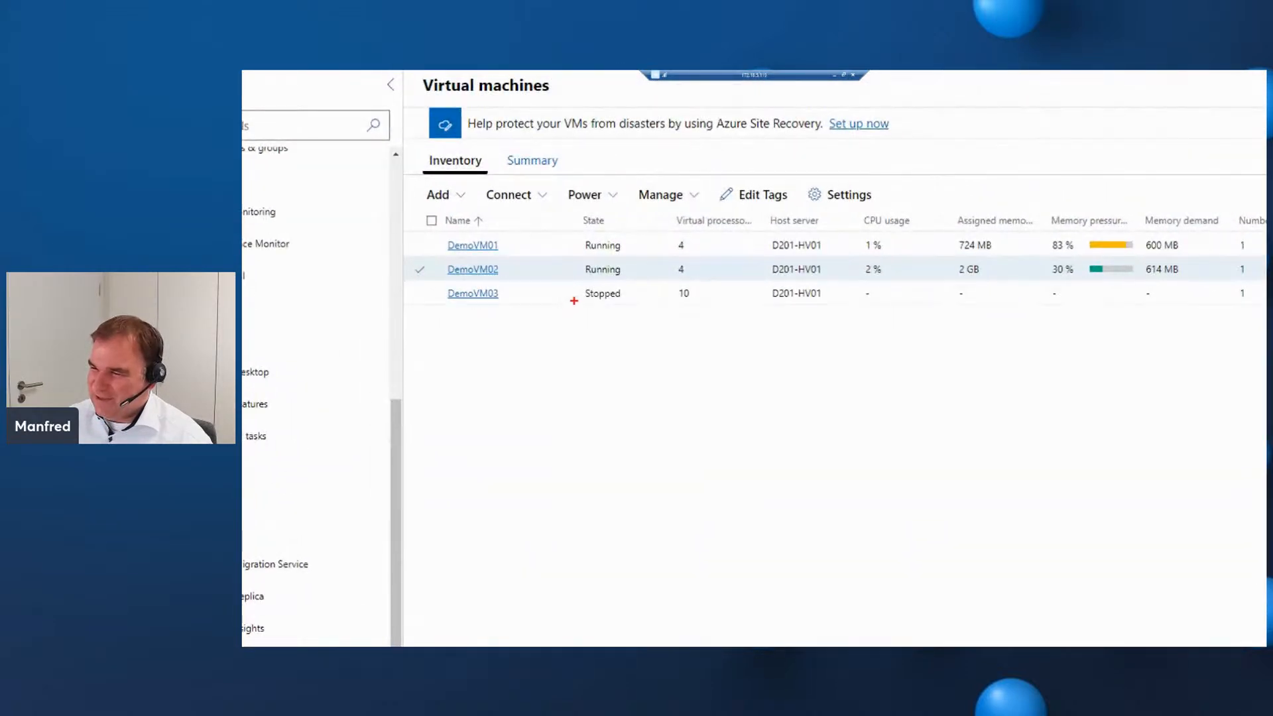
pyautogui.moveTo(674, 281); pyautogui.dragTo(718, 310)
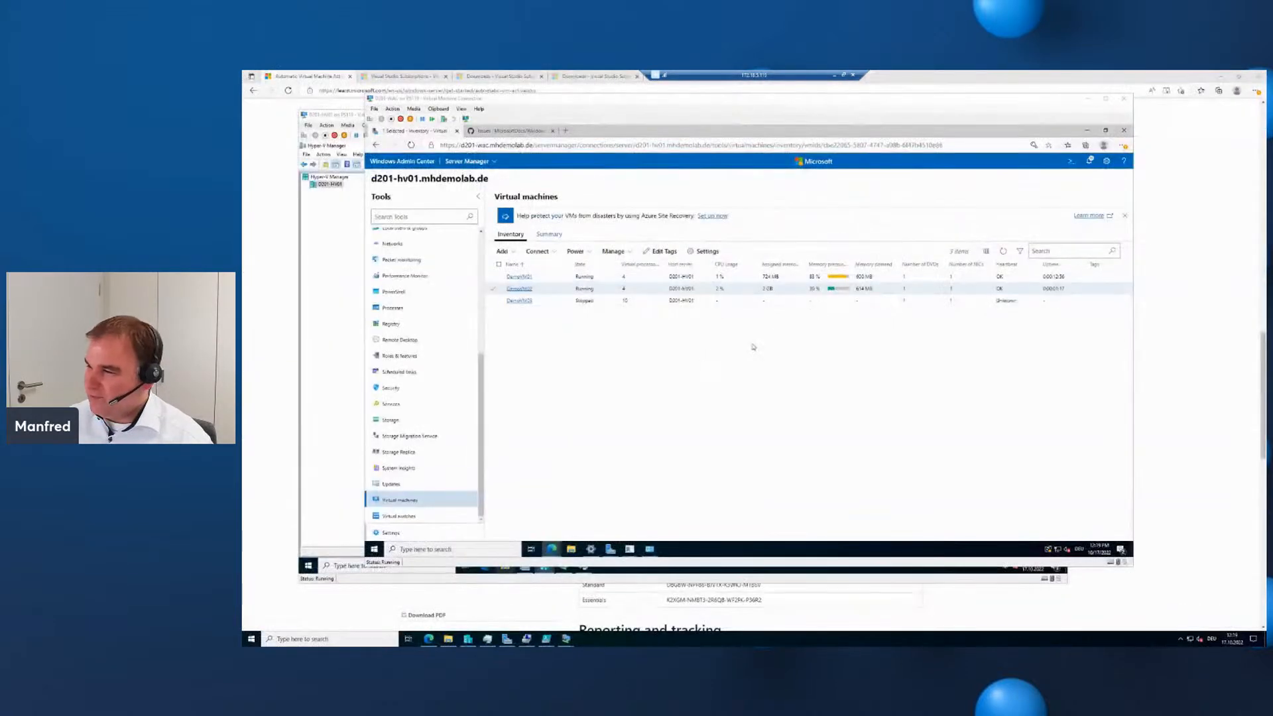
pyautogui.click(1002, 252)
pyautogui.click(1003, 251)
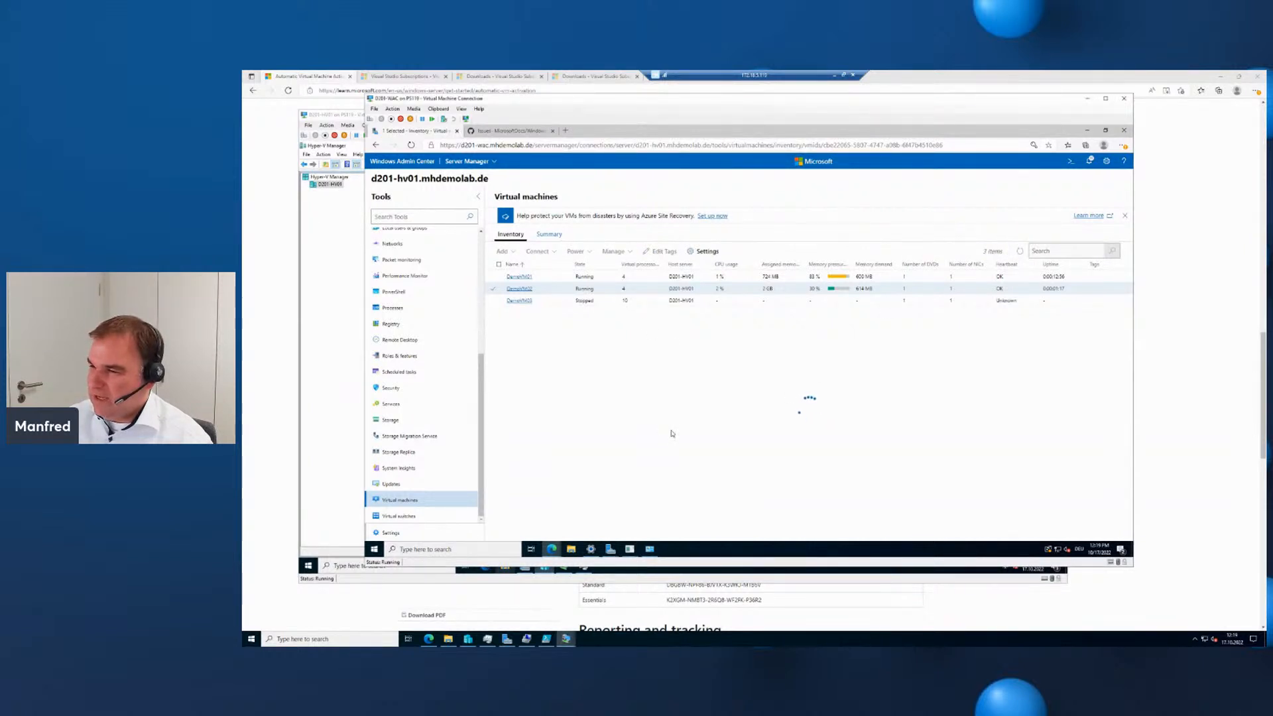
# Magnify the inventory, frame the virtual processor counts of the three machines and annotate them with "16 Processors".
pyautogui.click(768, 644)
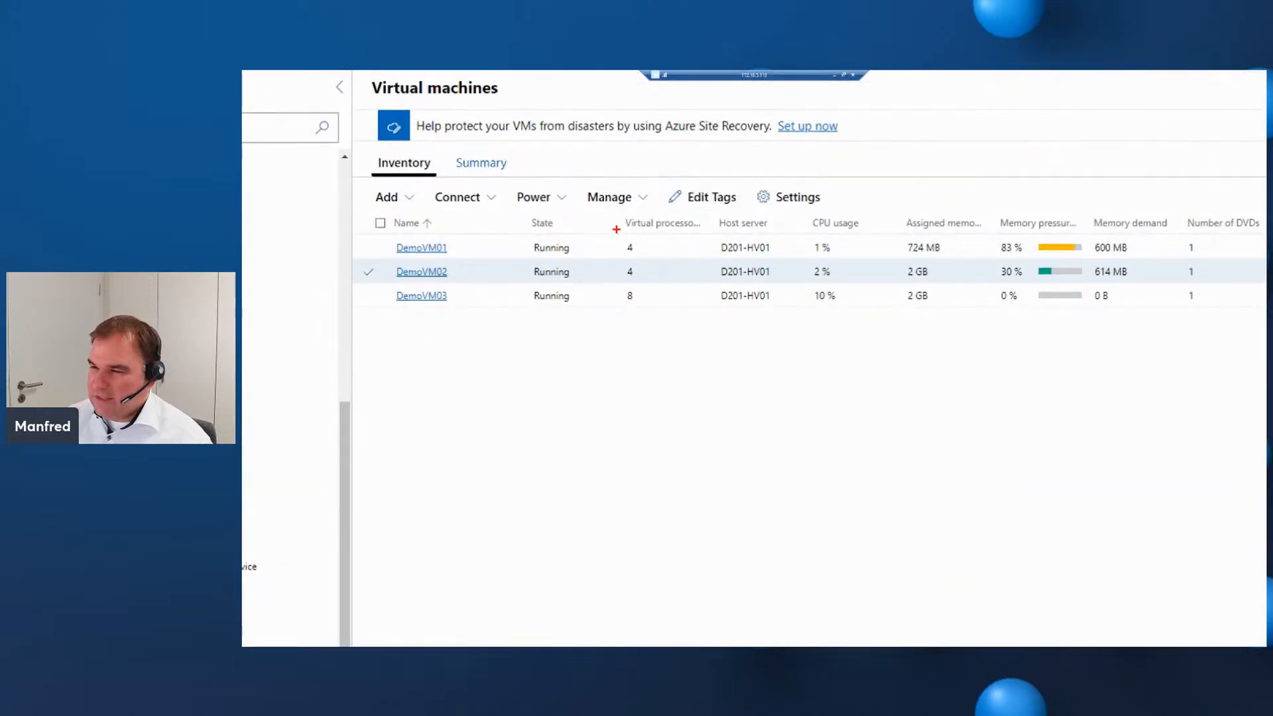
pyautogui.moveTo(607, 225)
pyautogui.mouseDown()
pyautogui.moveTo(668, 302)
pyautogui.moveTo(661, 313)
pyautogui.mouseUp()
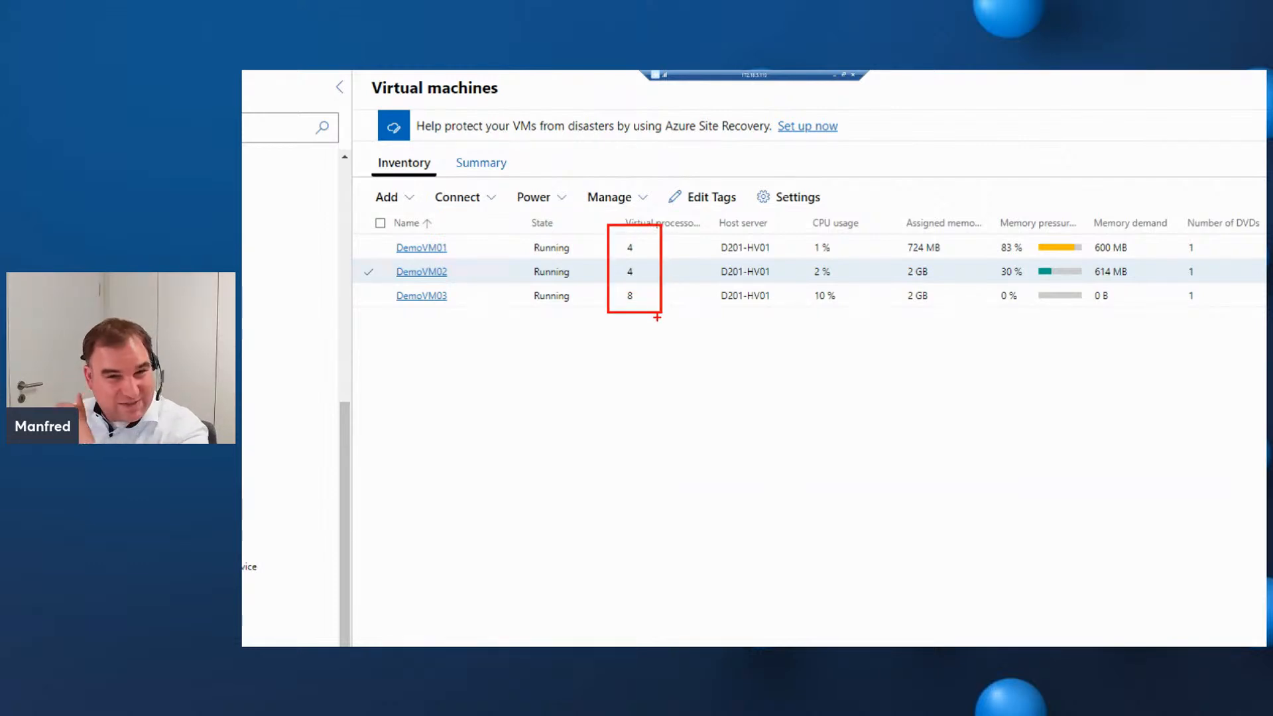
pyautogui.press('t')
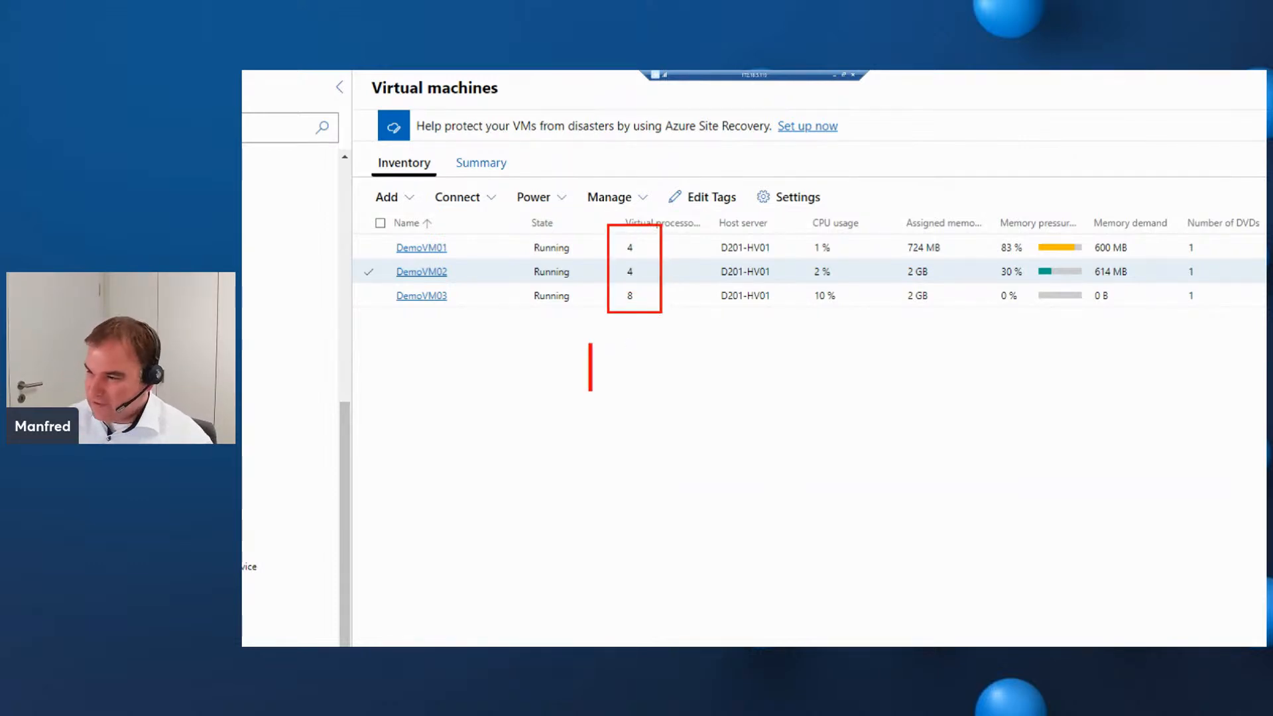
pyautogui.write('19')
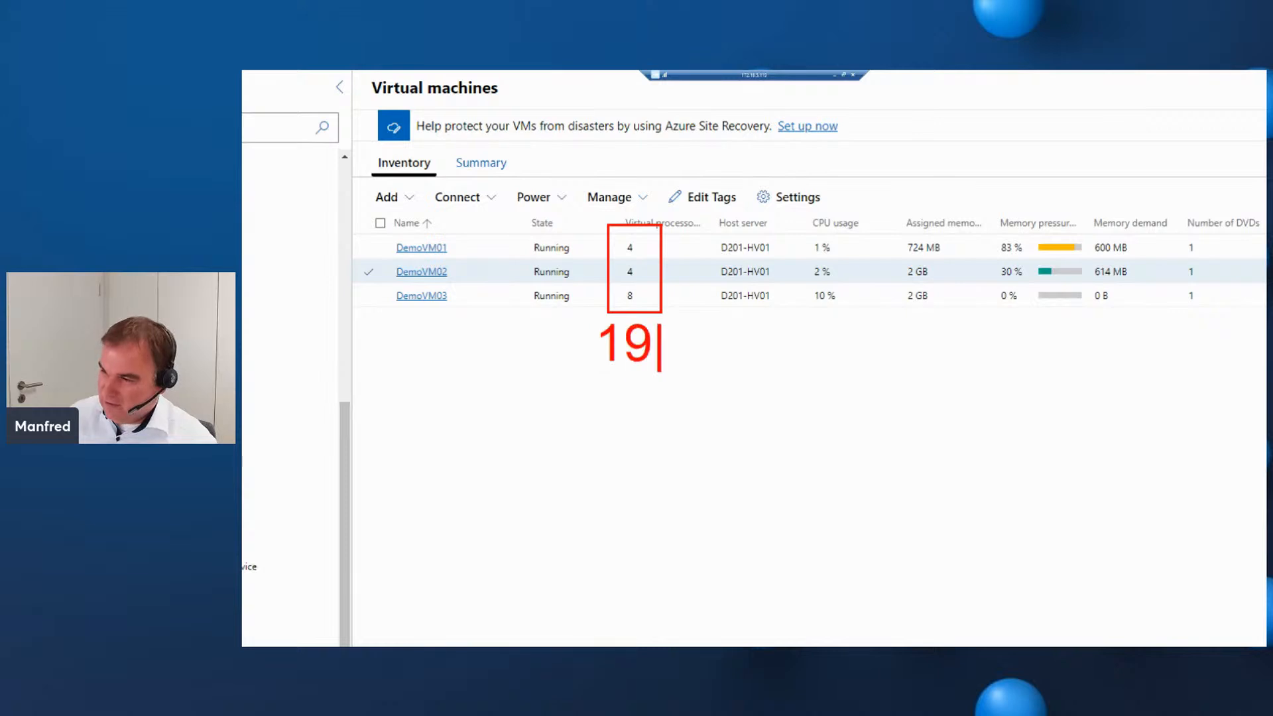
pyautogui.press('BackSpace')
pyautogui.write('6 ')
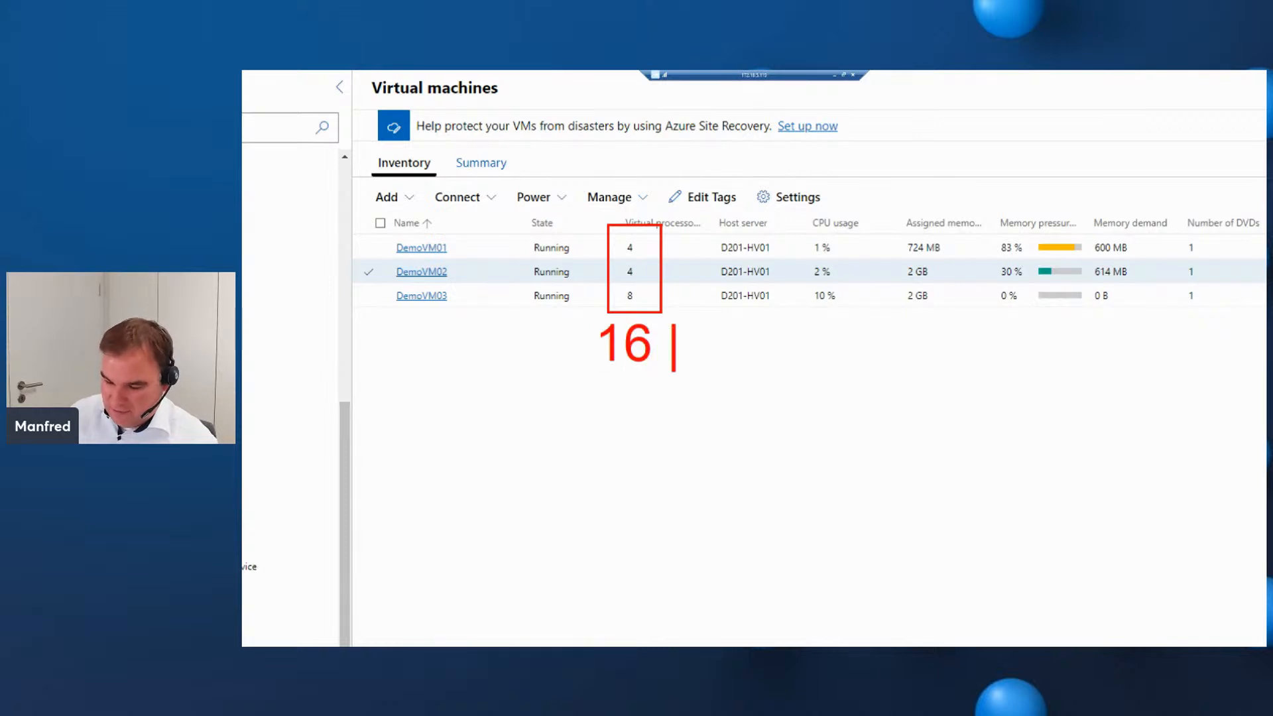
pyautogui.write('Proce')
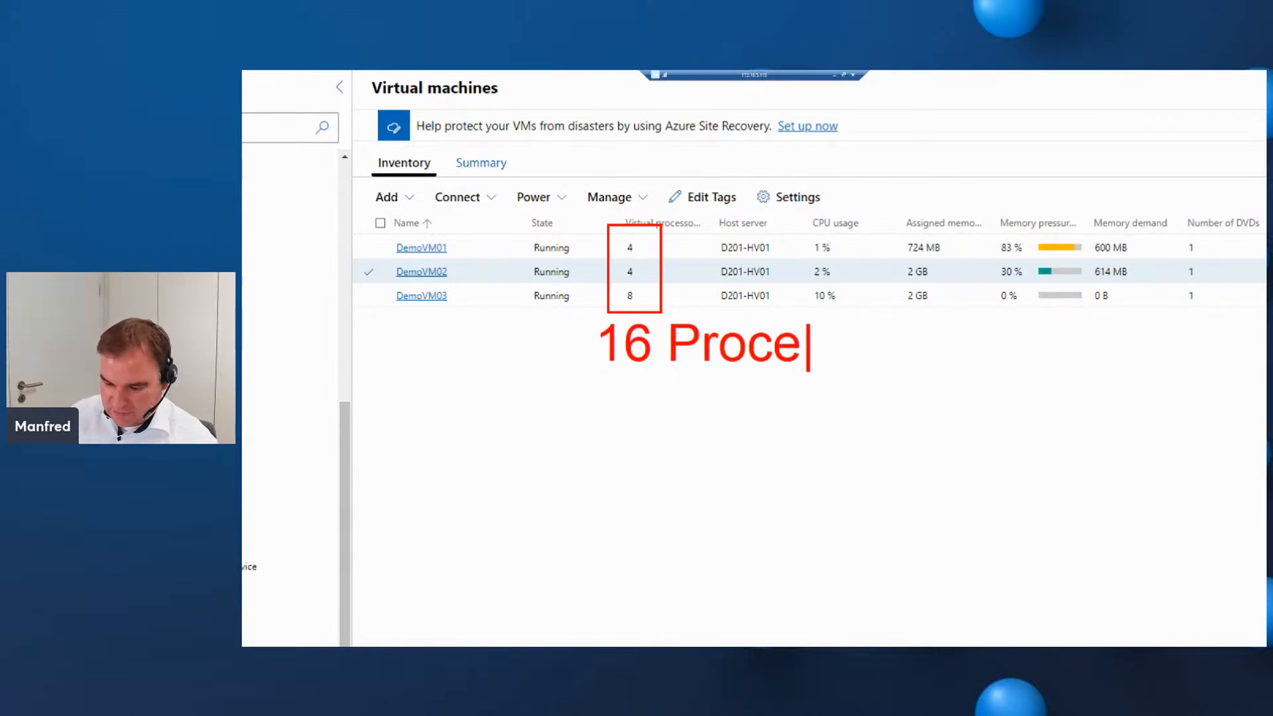
pyautogui.write('ssors')
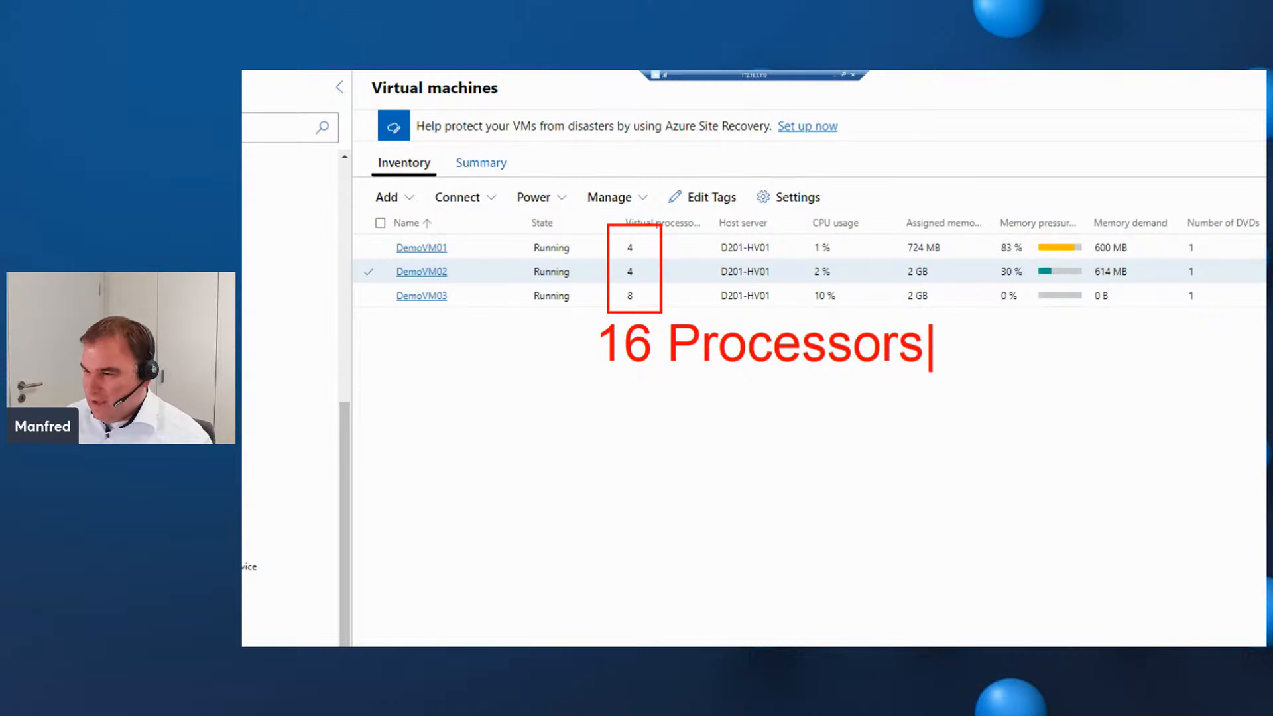
pyautogui.press('Escape')
# Add the annotation "8 Logical CPU on Host" below the processor total.
pyautogui.press('t')
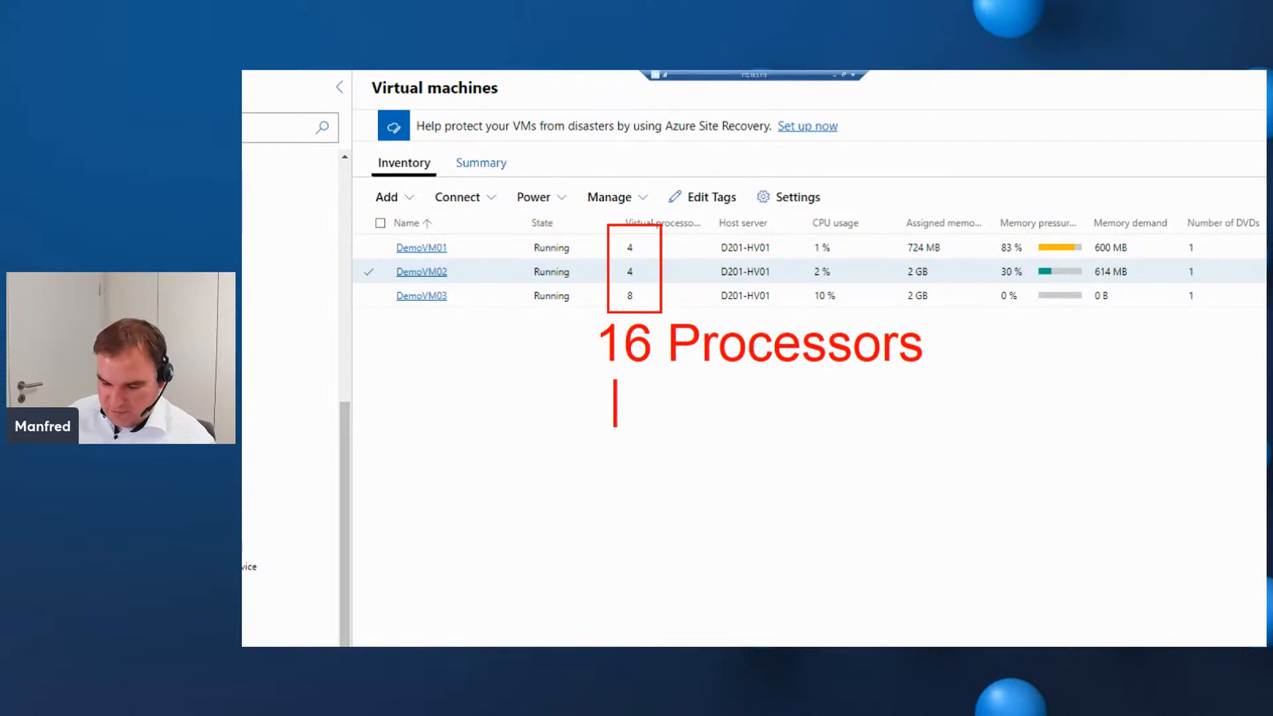
pyautogui.write('8 Lo')
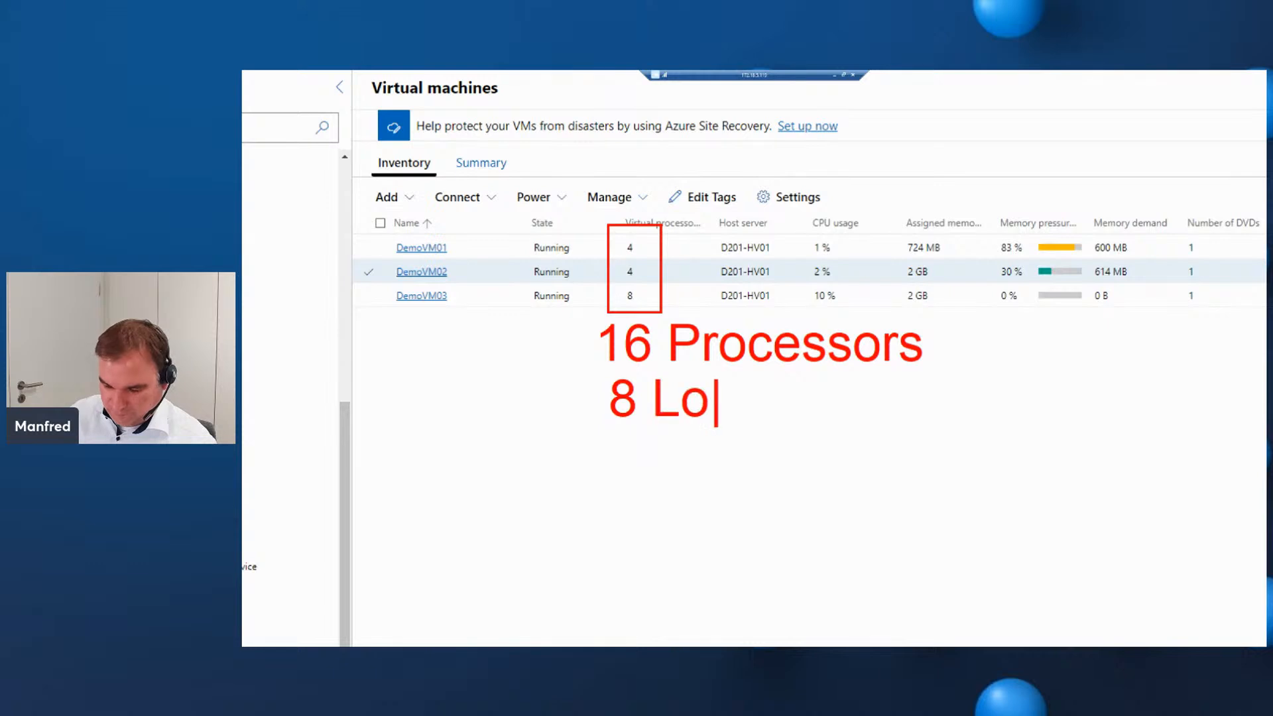
pyautogui.write('gical ')
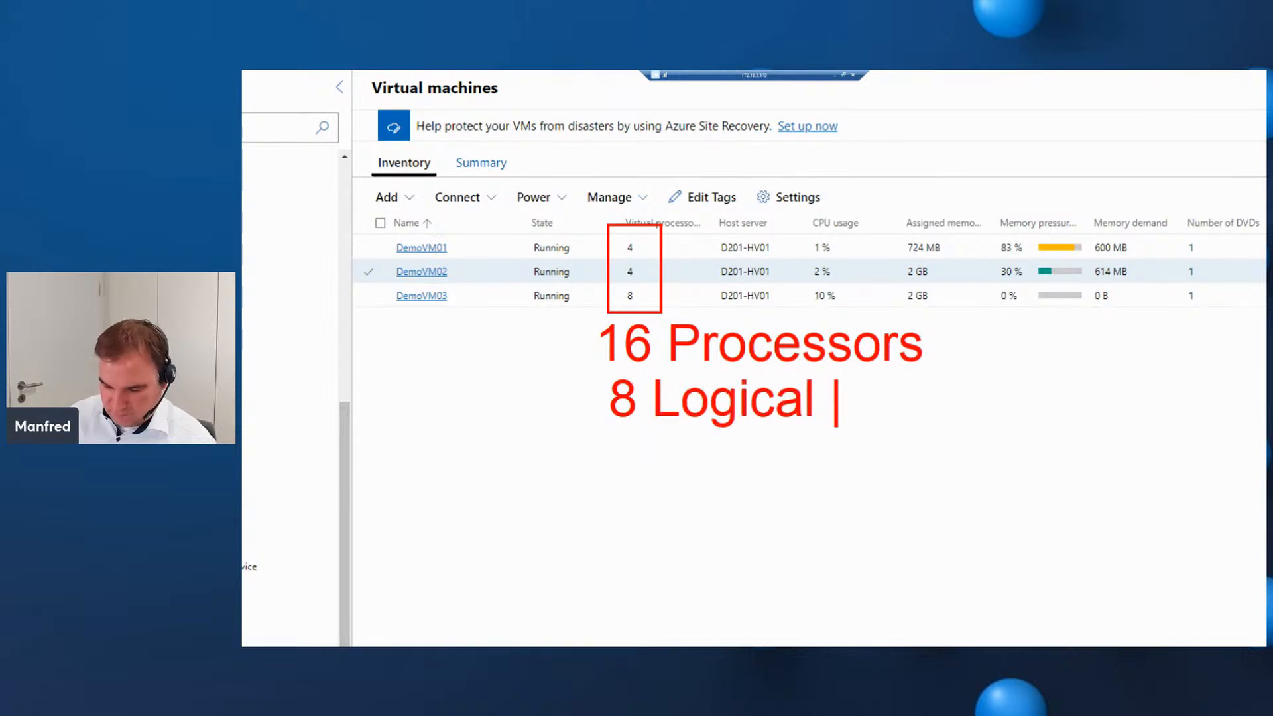
pyautogui.write('CPU on Ho')
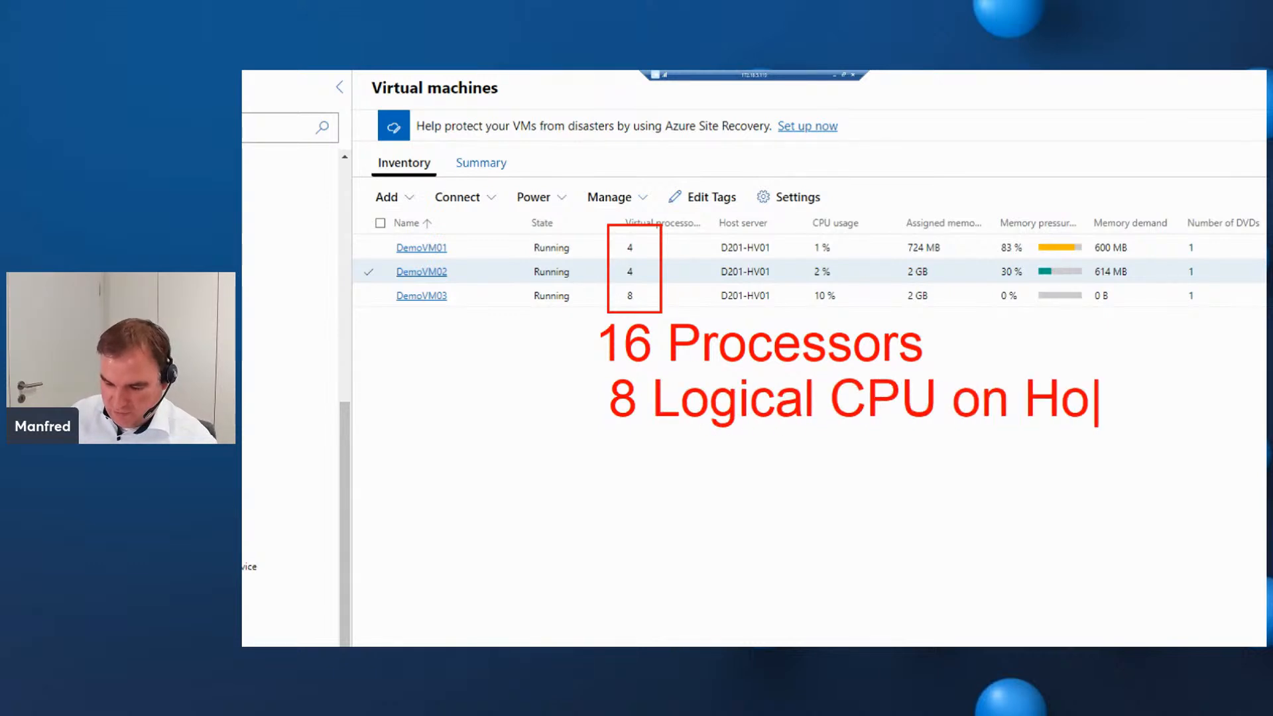
pyautogui.write('st')
pyautogui.press('Return')
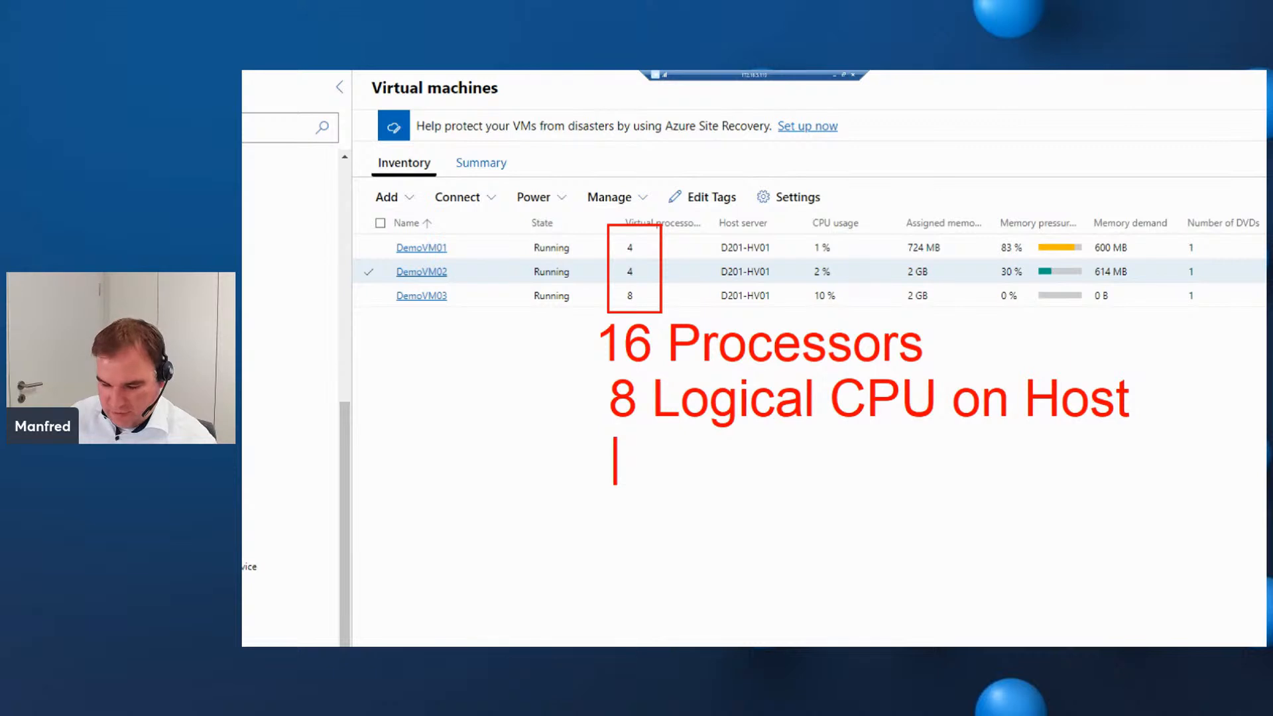
# Add the annotation "4 physical Cores on Host", frame the DemoVM03 row and leave the magnified view.
pyautogui.write('4 Core')
pyautogui.press('BackSpace')
pyautogui.press('BackSpace')
pyautogui.press('BackSpace')
pyautogui.press('BackSpace')
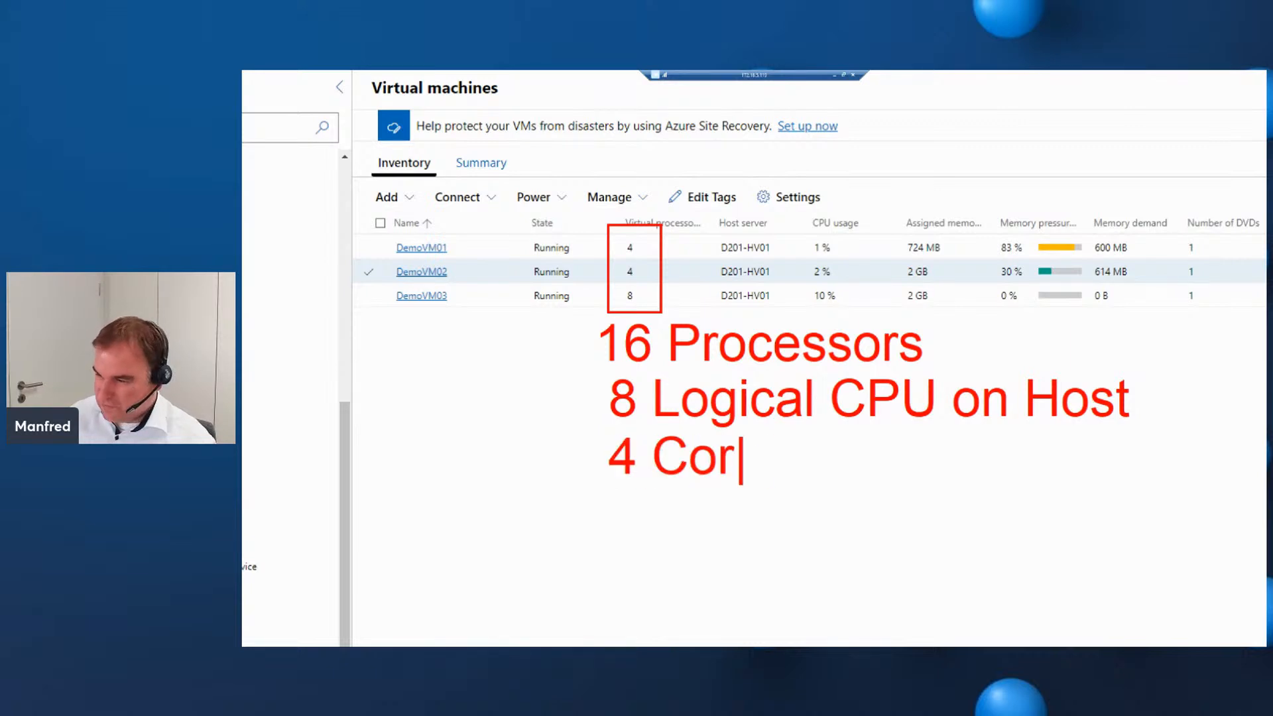
pyautogui.press('BackSpace')
pyautogui.write('ph')
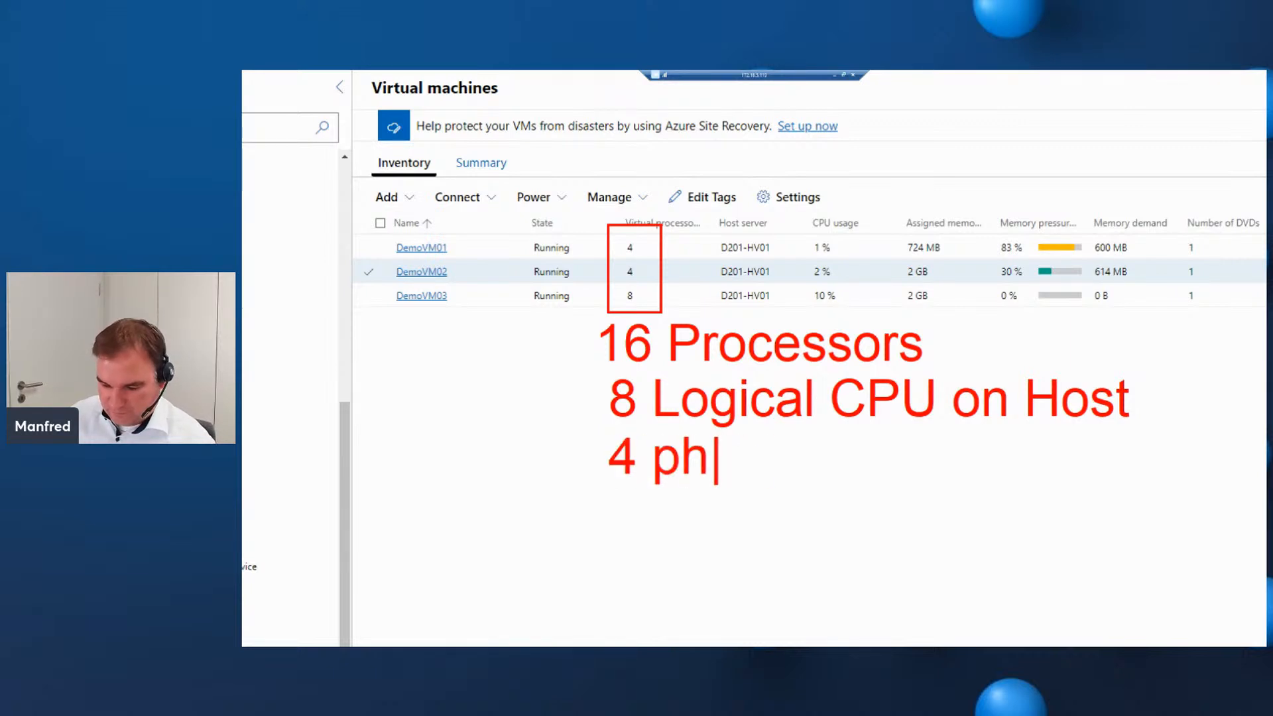
pyautogui.write('ysical Core')
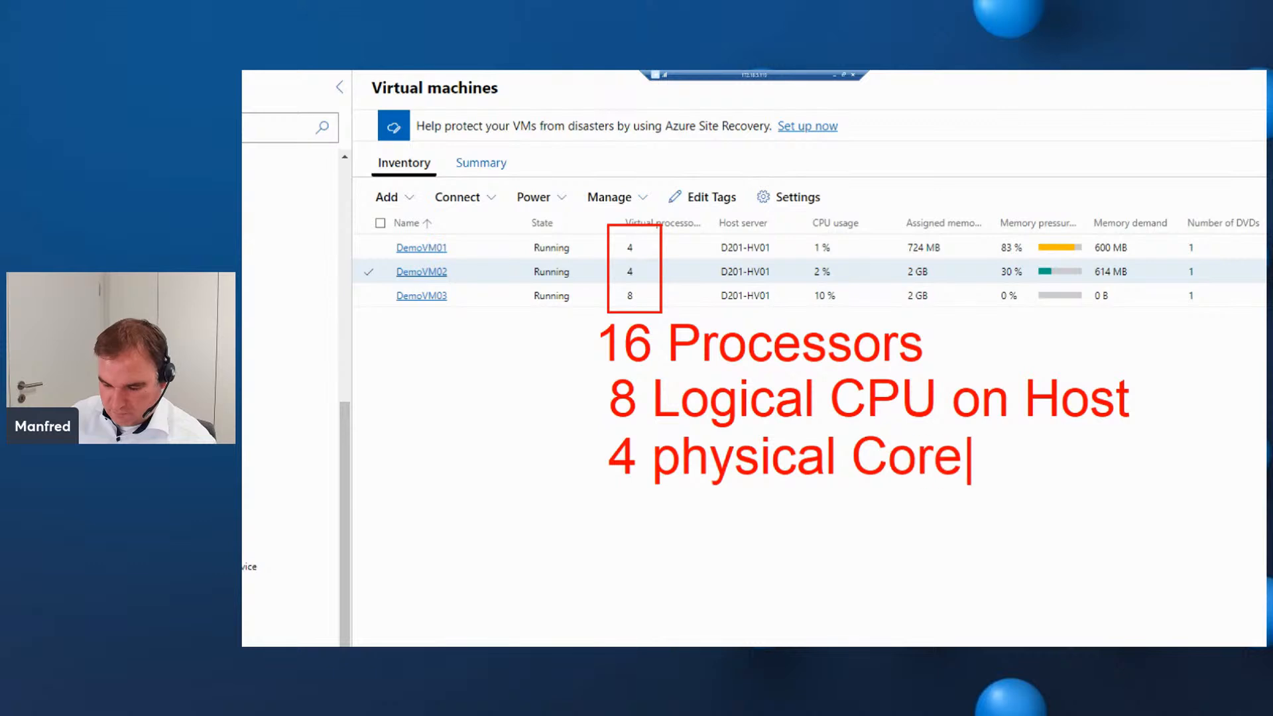
pyautogui.write('s on Host')
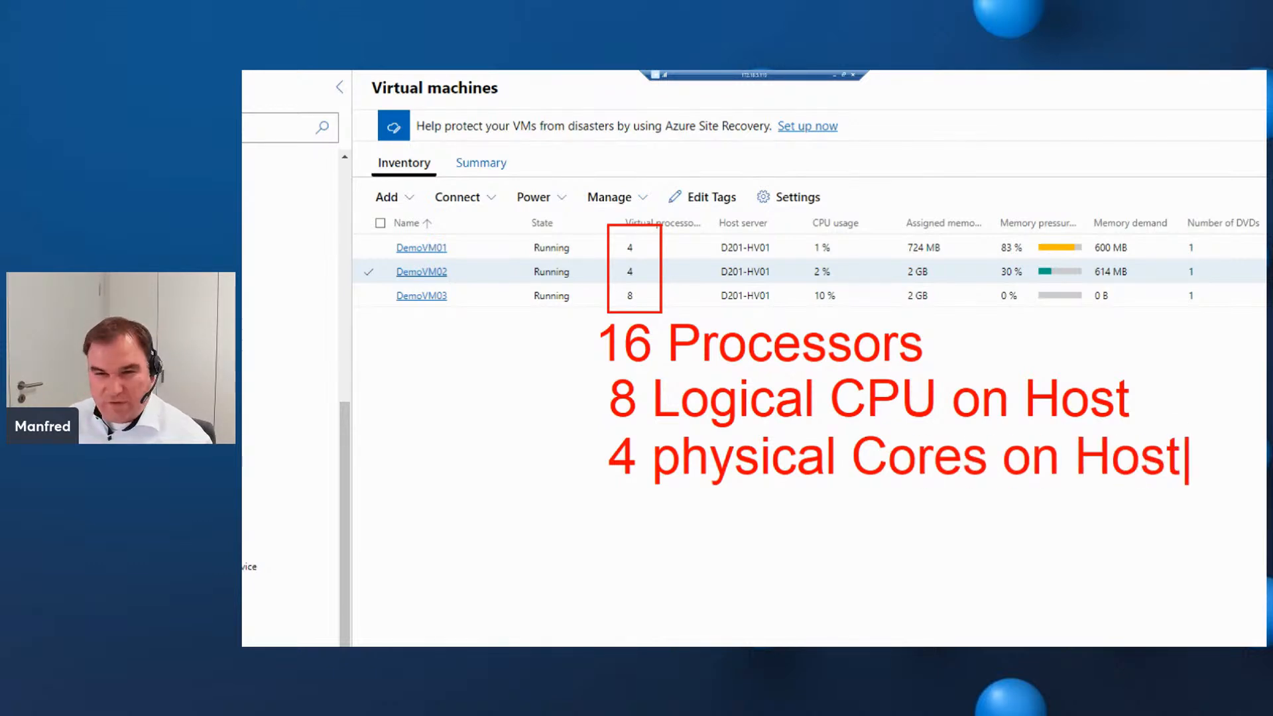
pyautogui.press('Escape')
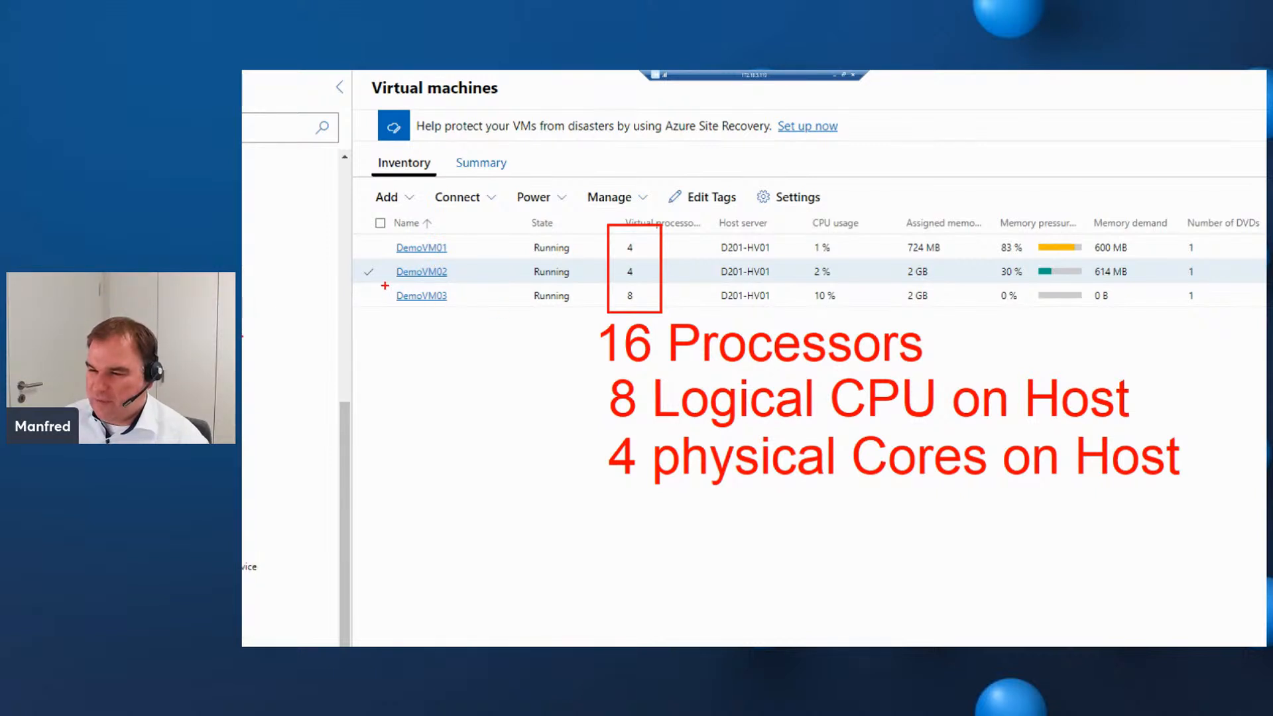
pyautogui.moveTo(384, 285)
pyautogui.mouseDown()
pyautogui.moveTo(545, 309)
pyautogui.moveTo(1265, 307)
pyautogui.mouseUp()
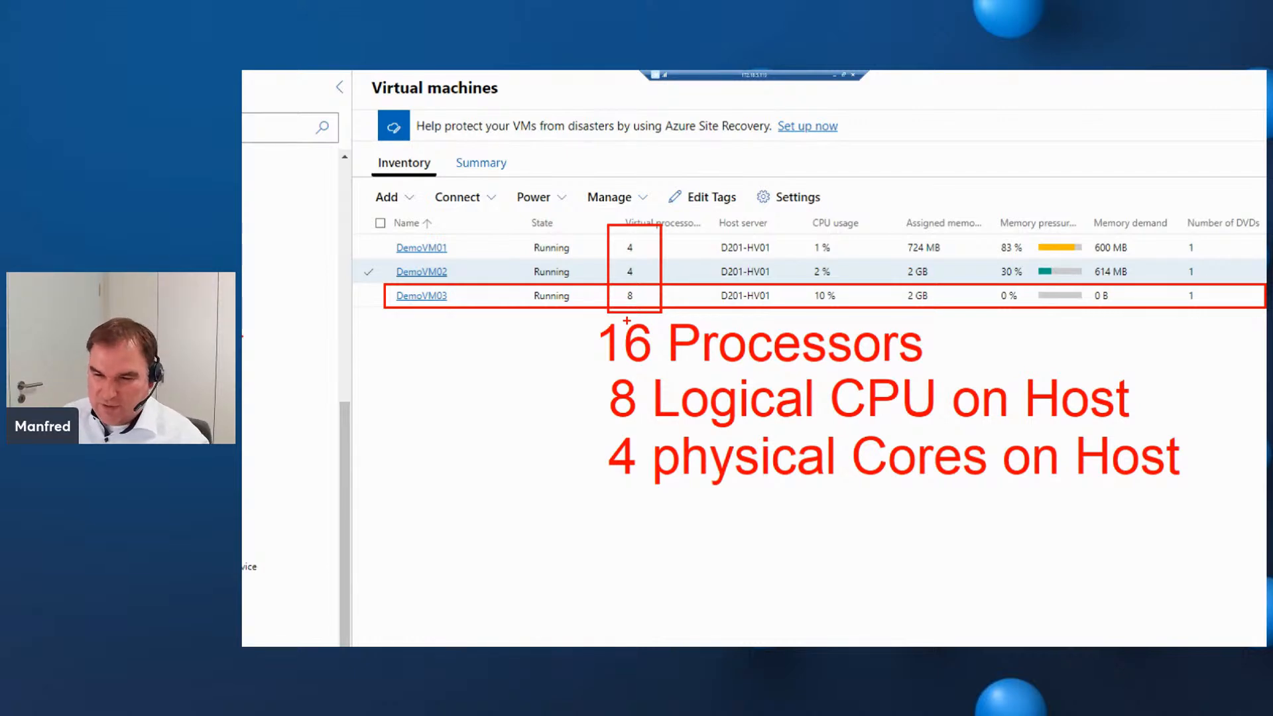
pyautogui.press('Escape')
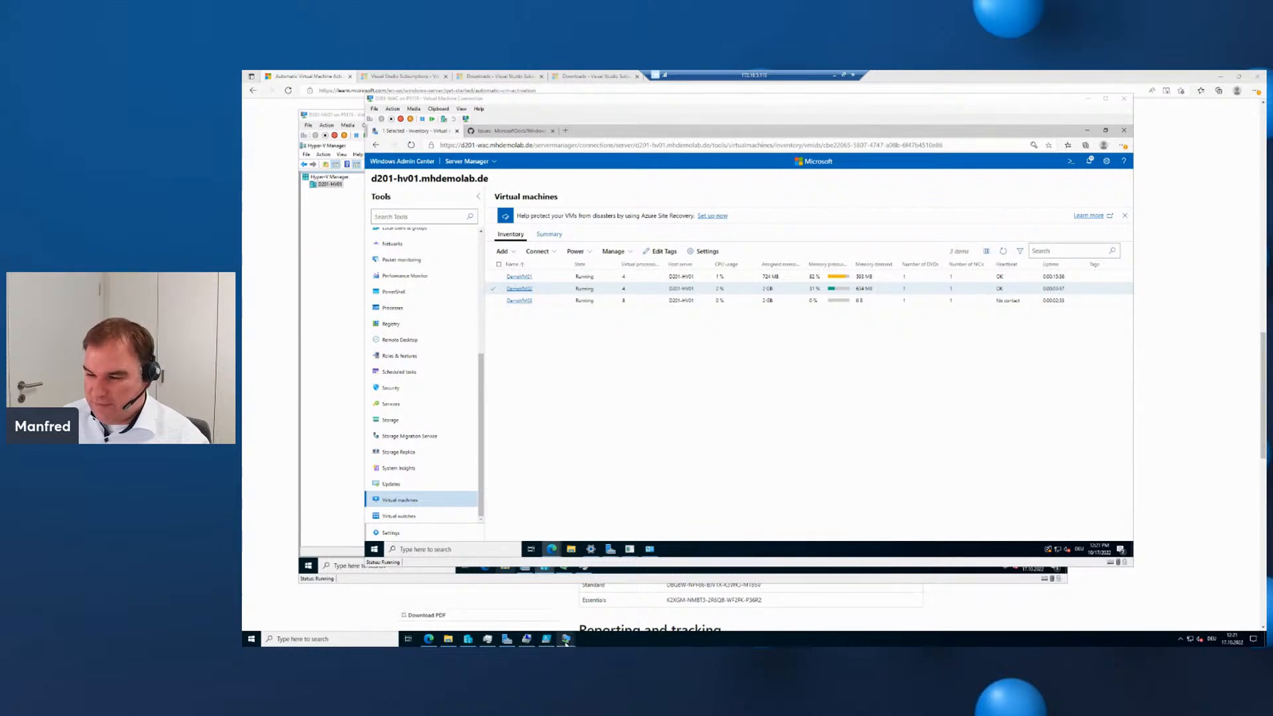
# Switch to Hyper-V Manager on D201-HV01, examine the processor settings of the running DemoVM03 and close them without changes.
pyautogui.moveTo(567, 640)
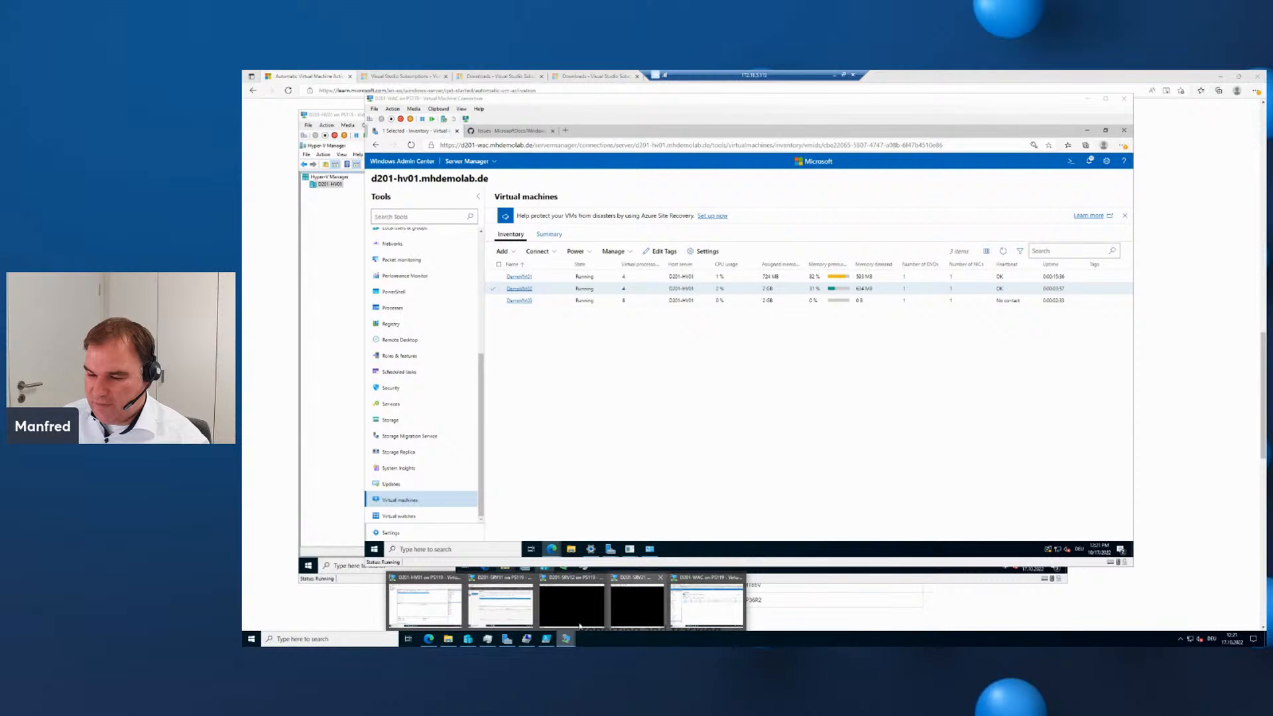
pyautogui.click(494, 602)
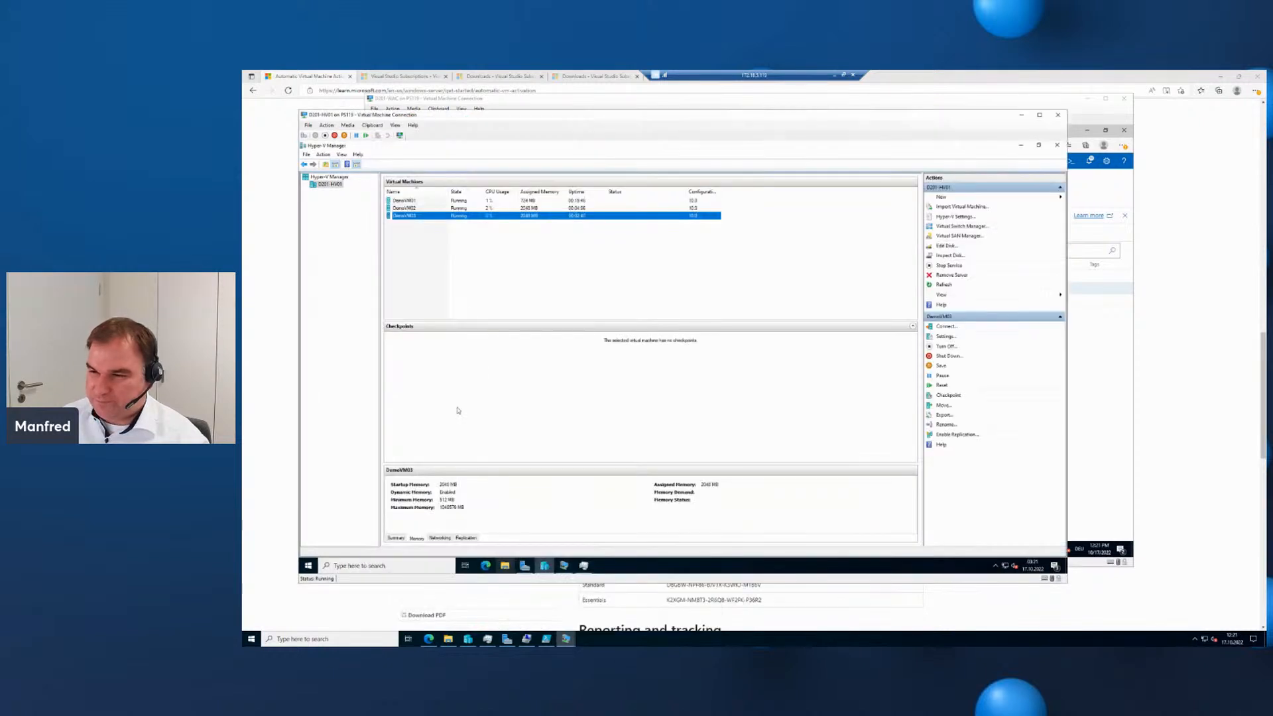
pyautogui.rightClick(476, 217)
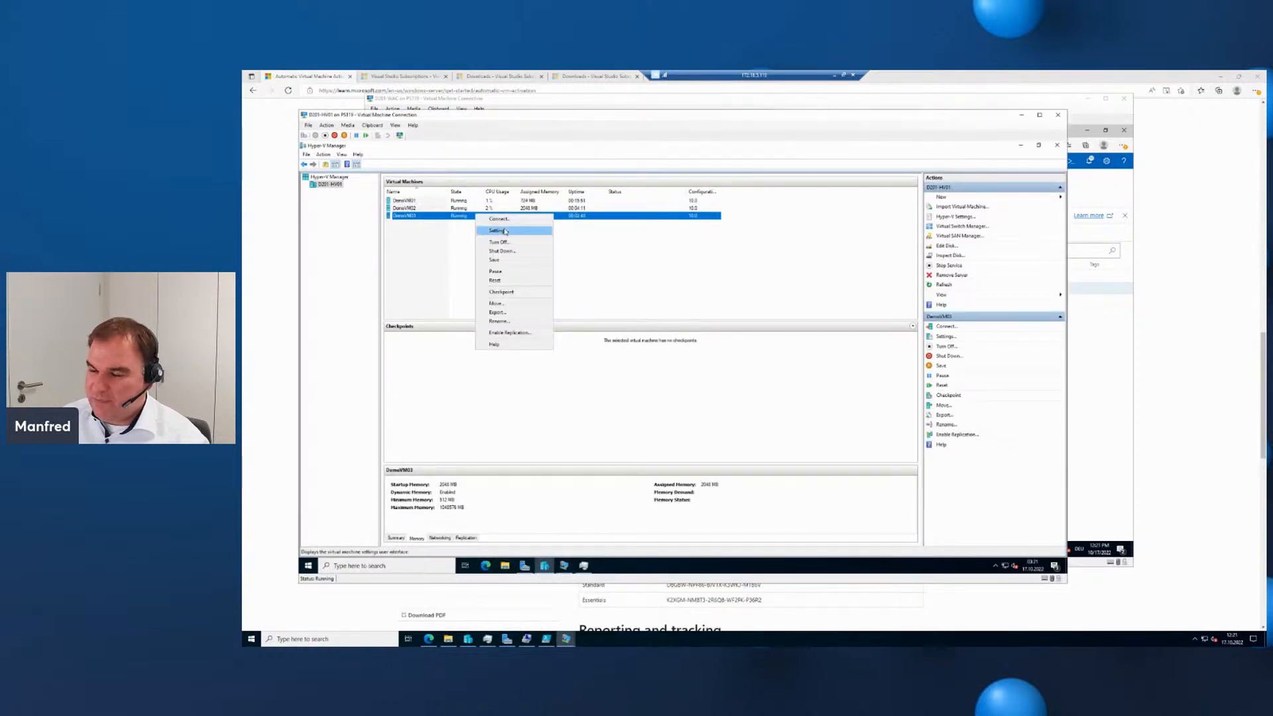
pyautogui.click(497, 231)
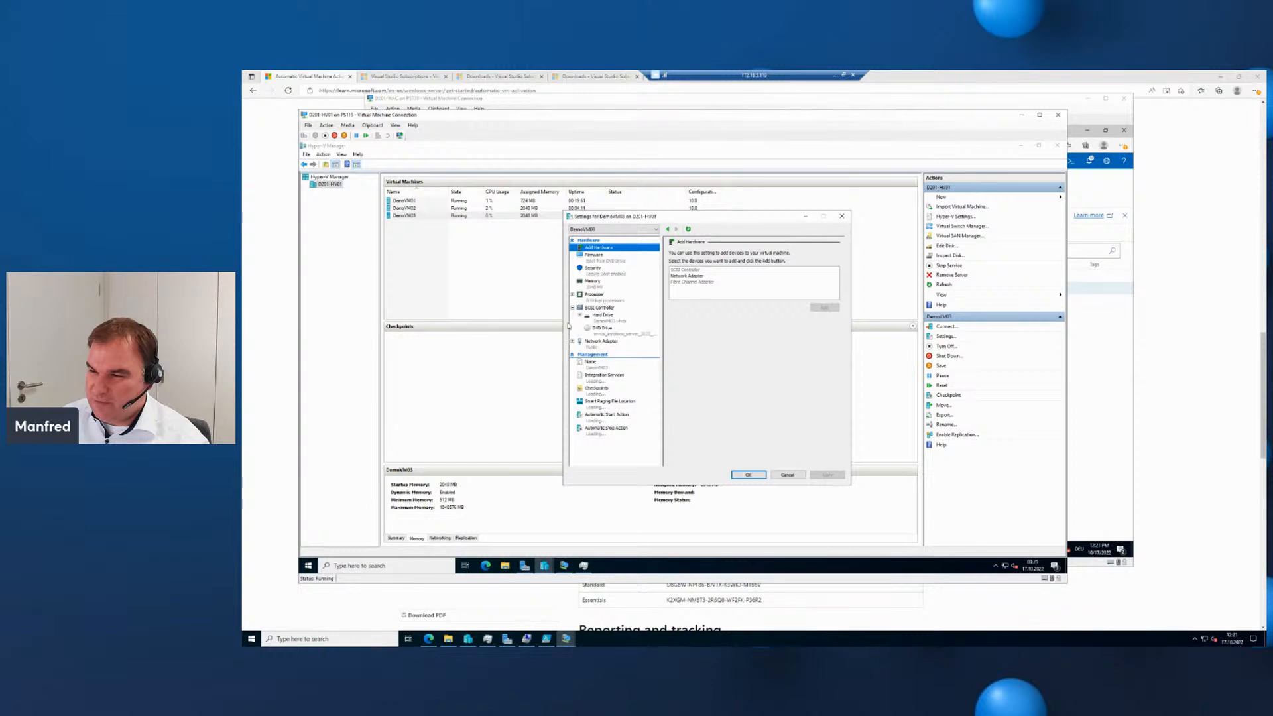
pyautogui.doubleClick(602, 300)
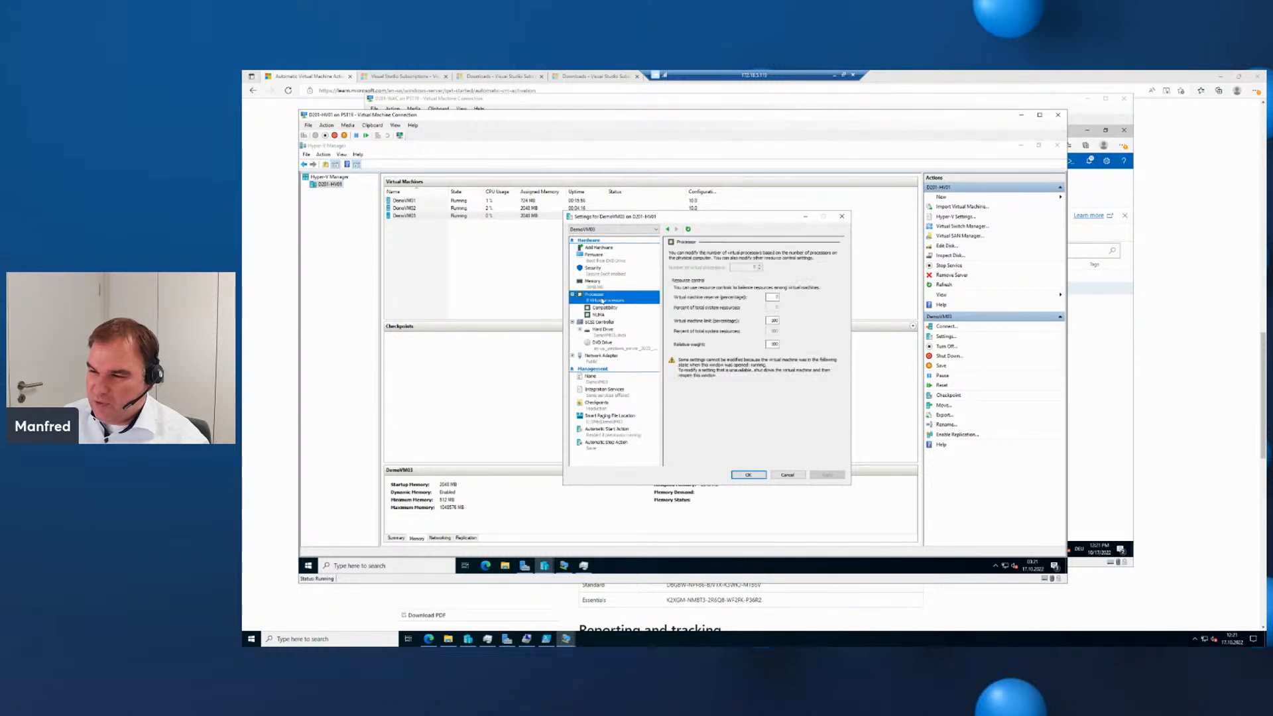
pyautogui.rightClick(804, 645)
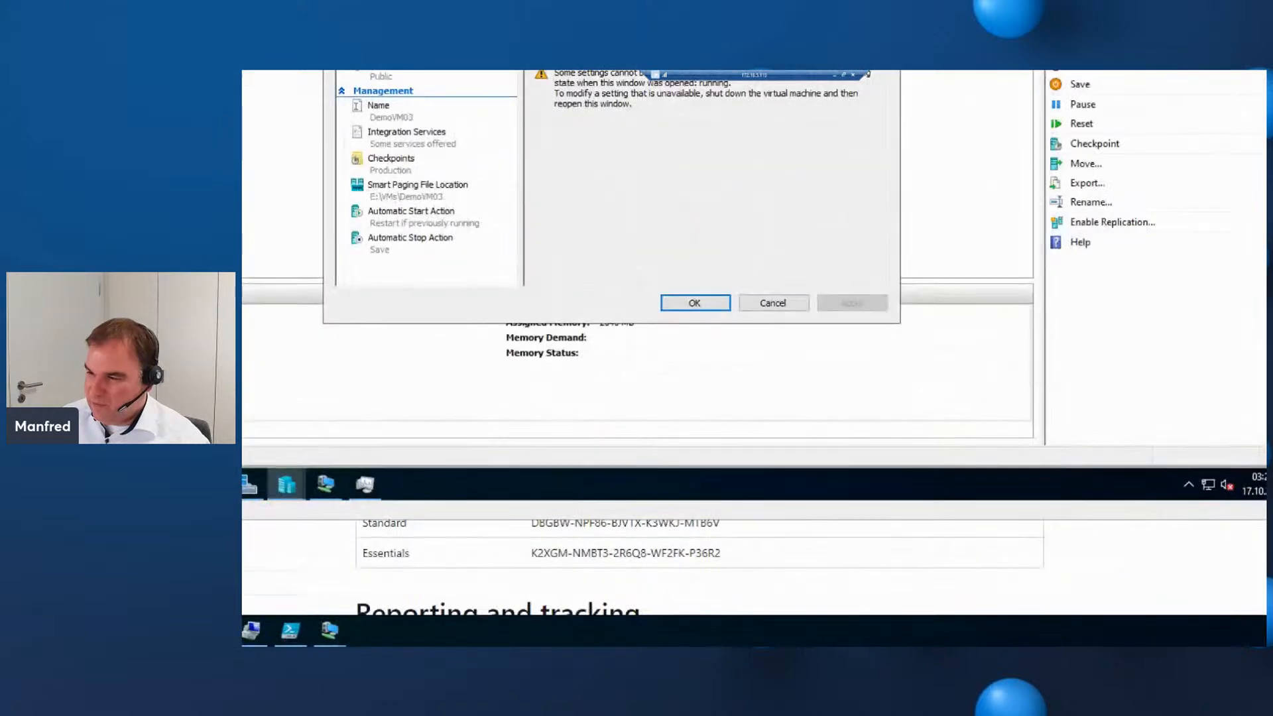
pyautogui.press('Escape')
pyautogui.click(794, 474)
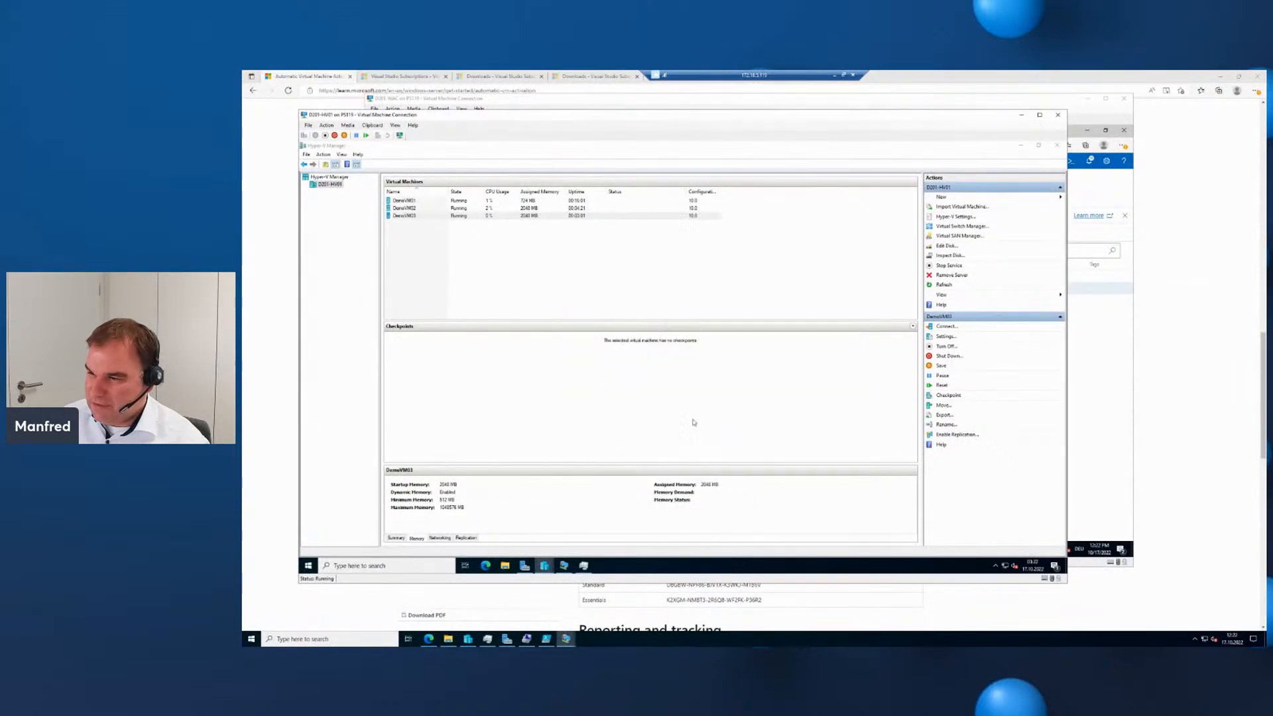
# Turn off DemoVM03 and open the processor compatibility page of its settings.
pyautogui.rightClick(509, 216)
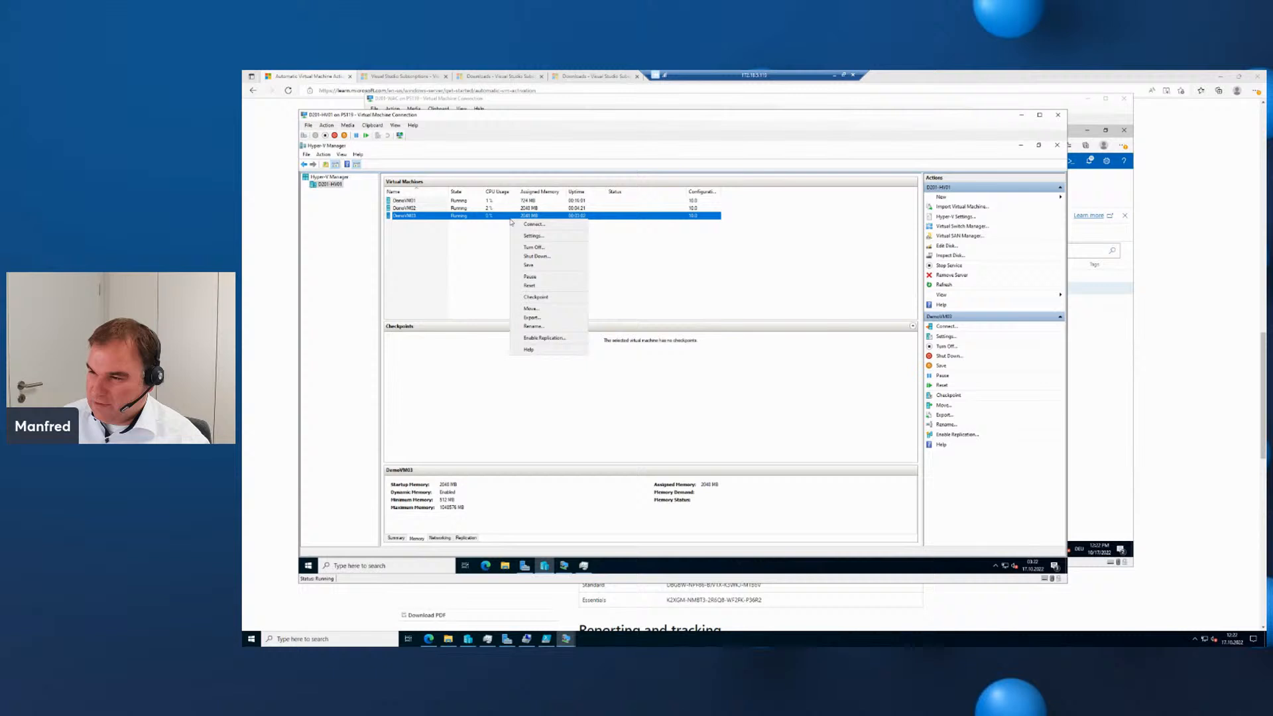
pyautogui.click(534, 247)
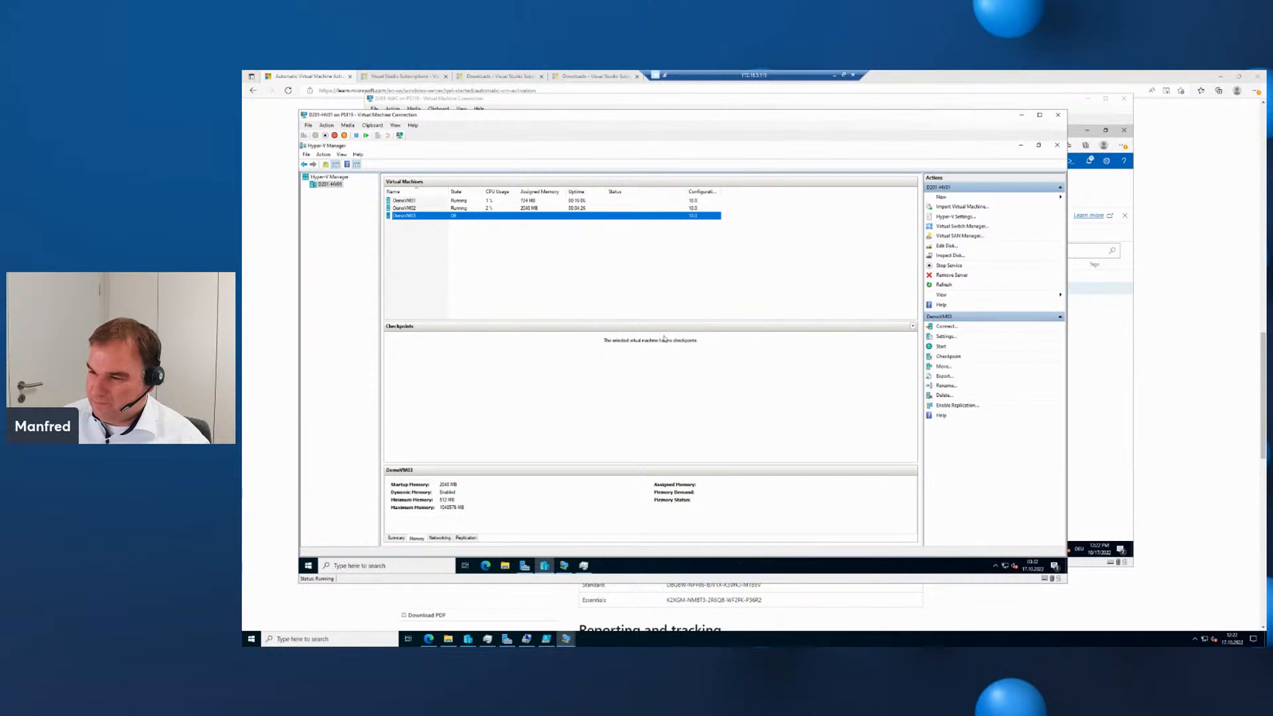
pyautogui.rightClick(505, 216)
pyautogui.click(540, 236)
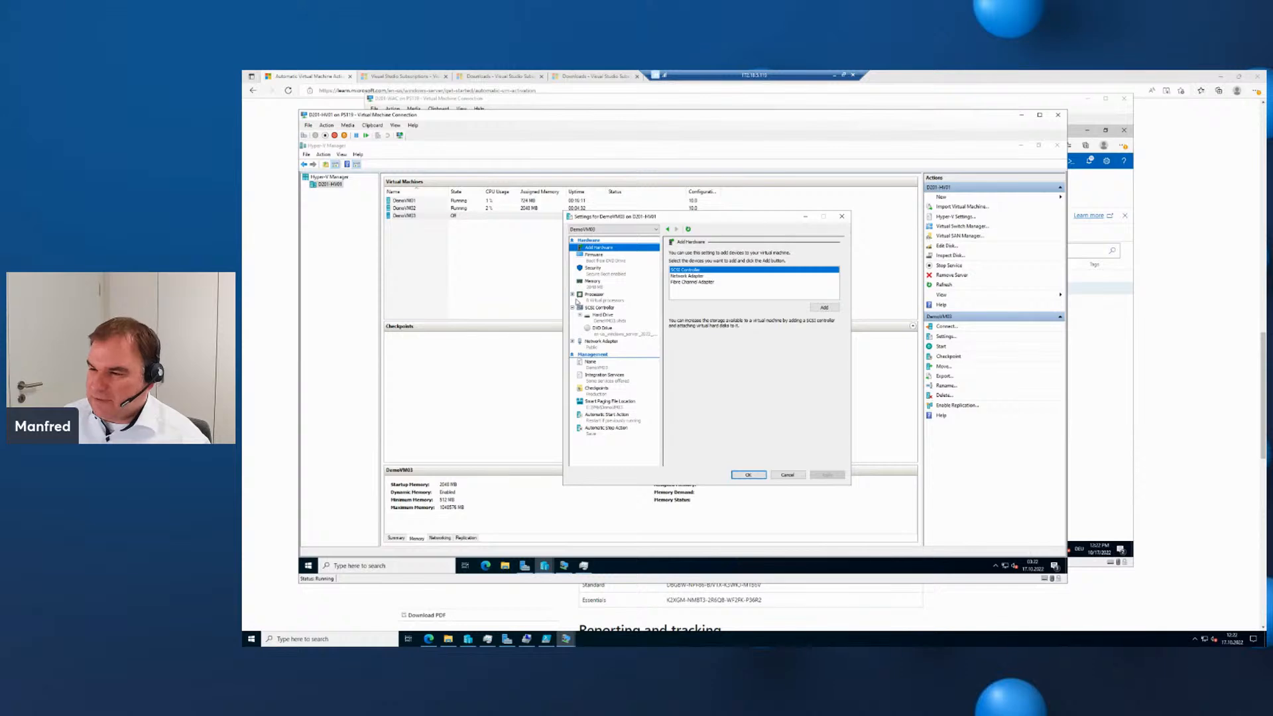
pyautogui.click(578, 297)
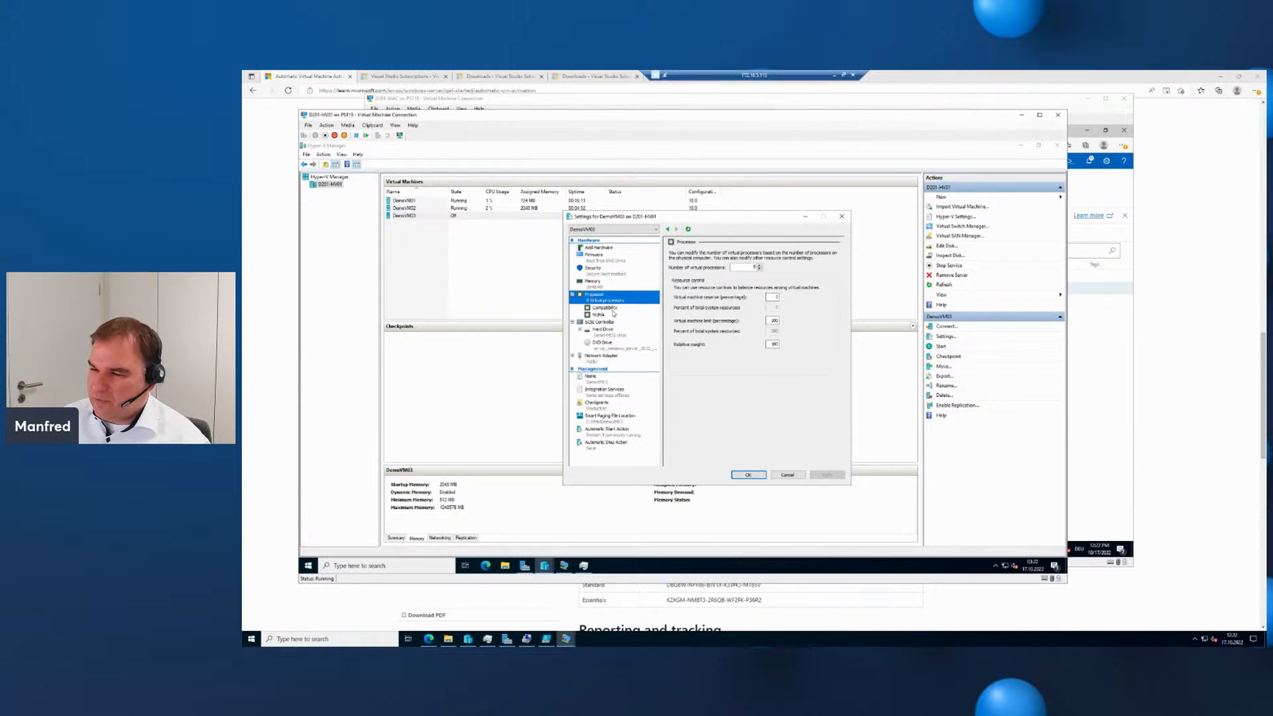
pyautogui.click(608, 309)
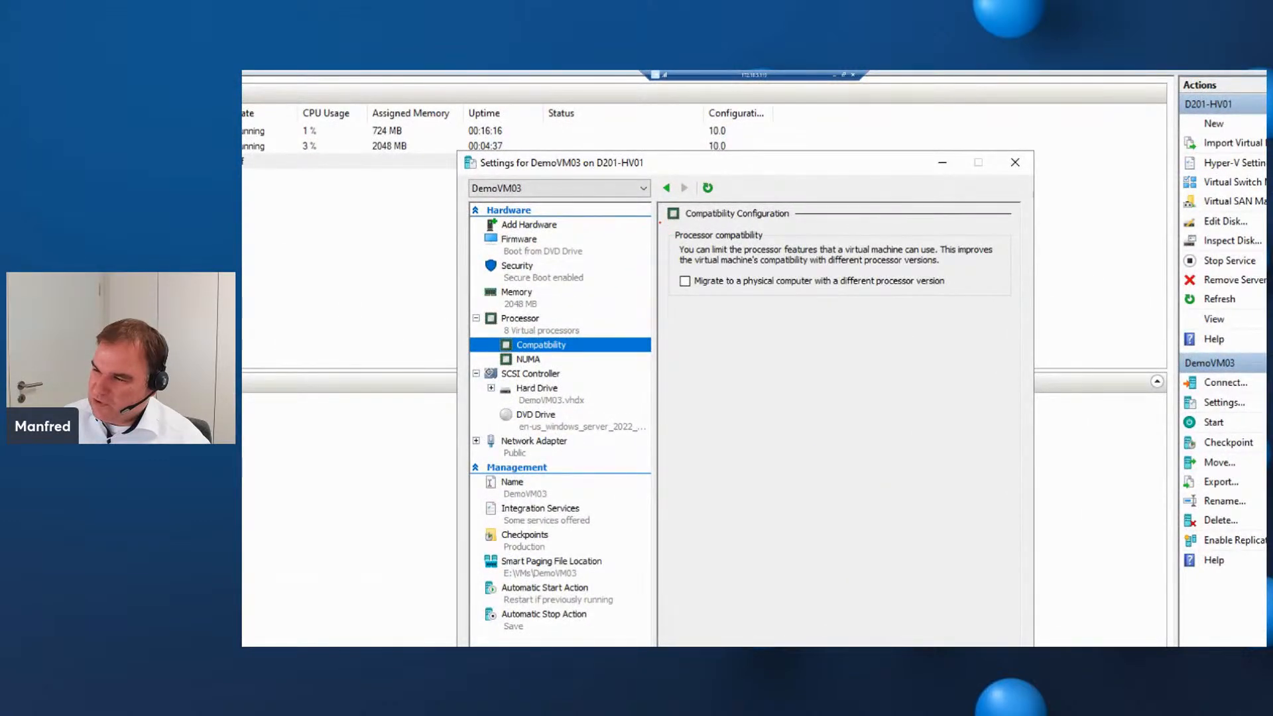
# Frame the Processor compatibility section in the magnified view, draw a tall and a small box below it and mark the migration checkbox with a tick.
pyautogui.moveTo(660, 223)
pyautogui.mouseDown()
pyautogui.moveTo(961, 335)
pyautogui.moveTo(1018, 325)
pyautogui.moveTo(1012, 307)
pyautogui.mouseUp()
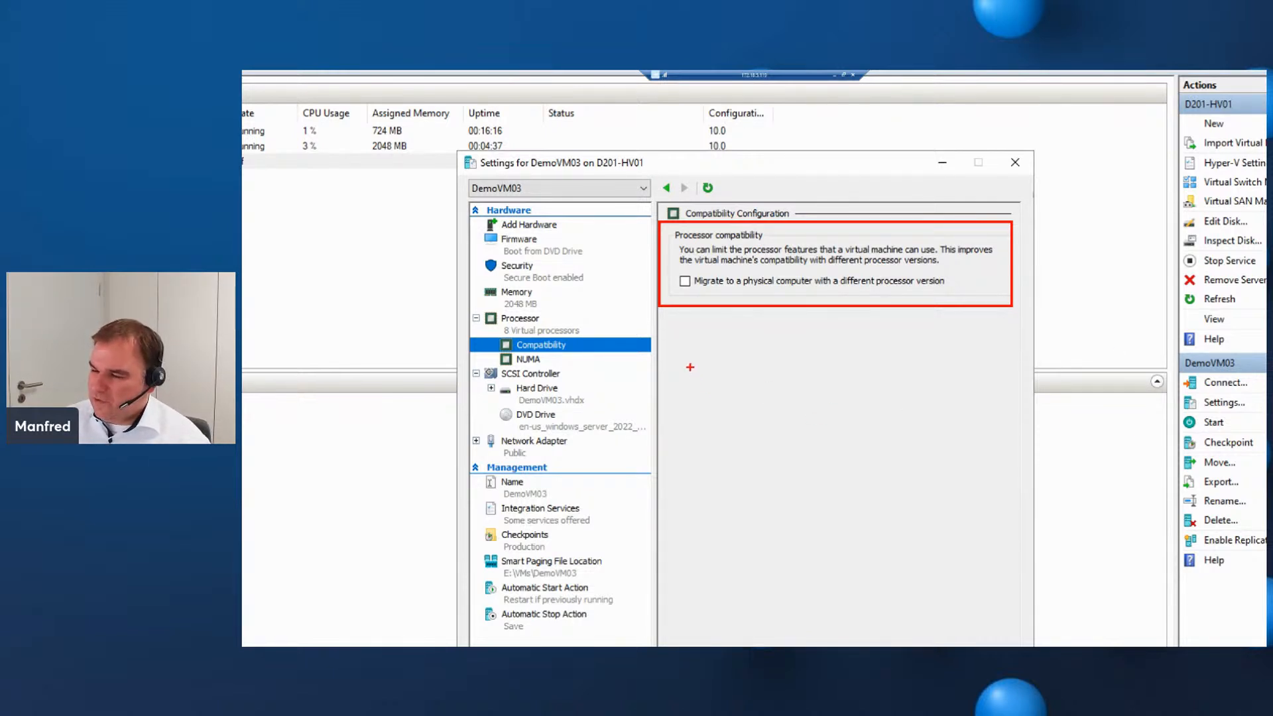
pyautogui.moveTo(676, 355)
pyautogui.mouseDown()
pyautogui.moveTo(752, 453)
pyautogui.moveTo(745, 550)
pyautogui.mouseUp()
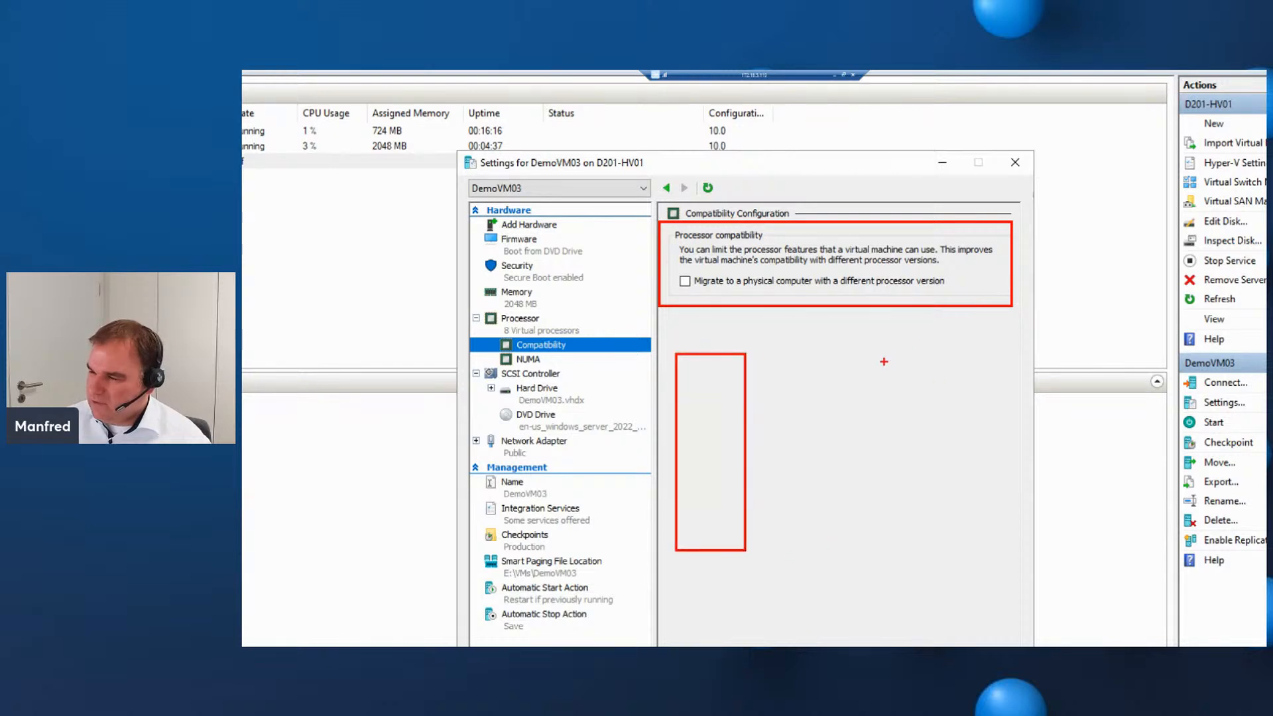
pyautogui.moveTo(873, 355); pyautogui.dragTo(924, 428)
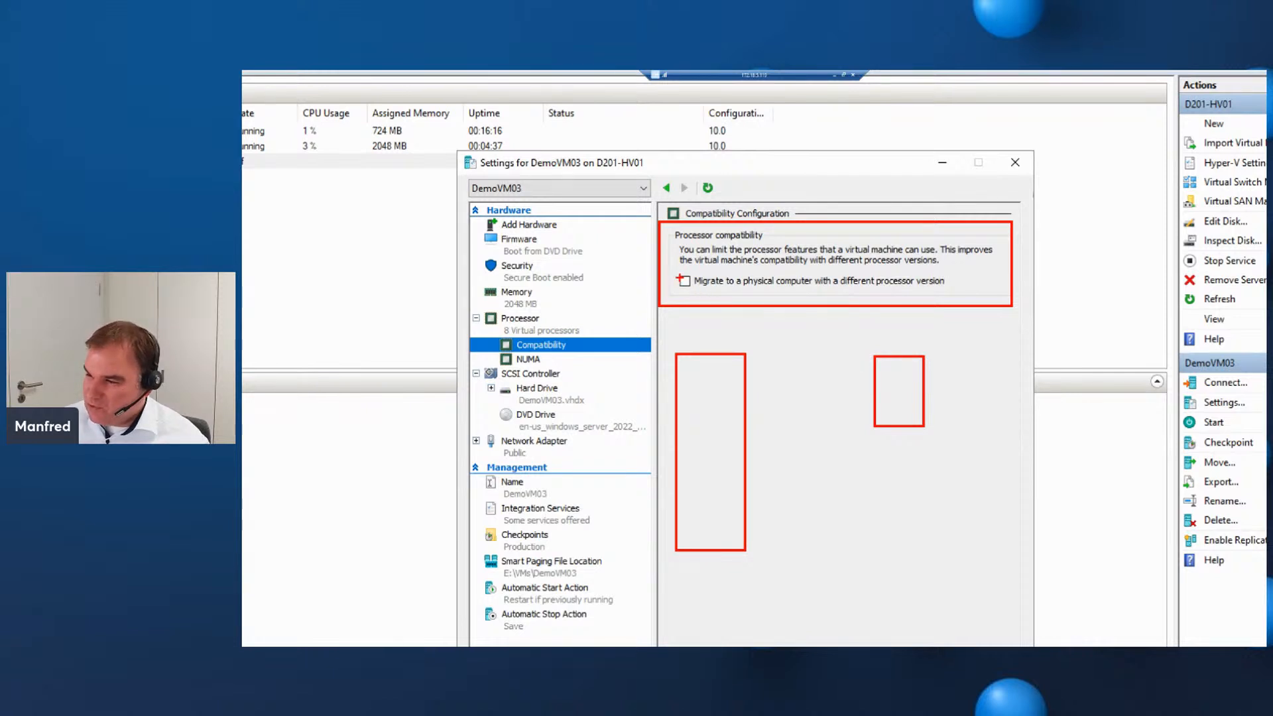
pyautogui.click(684, 280)
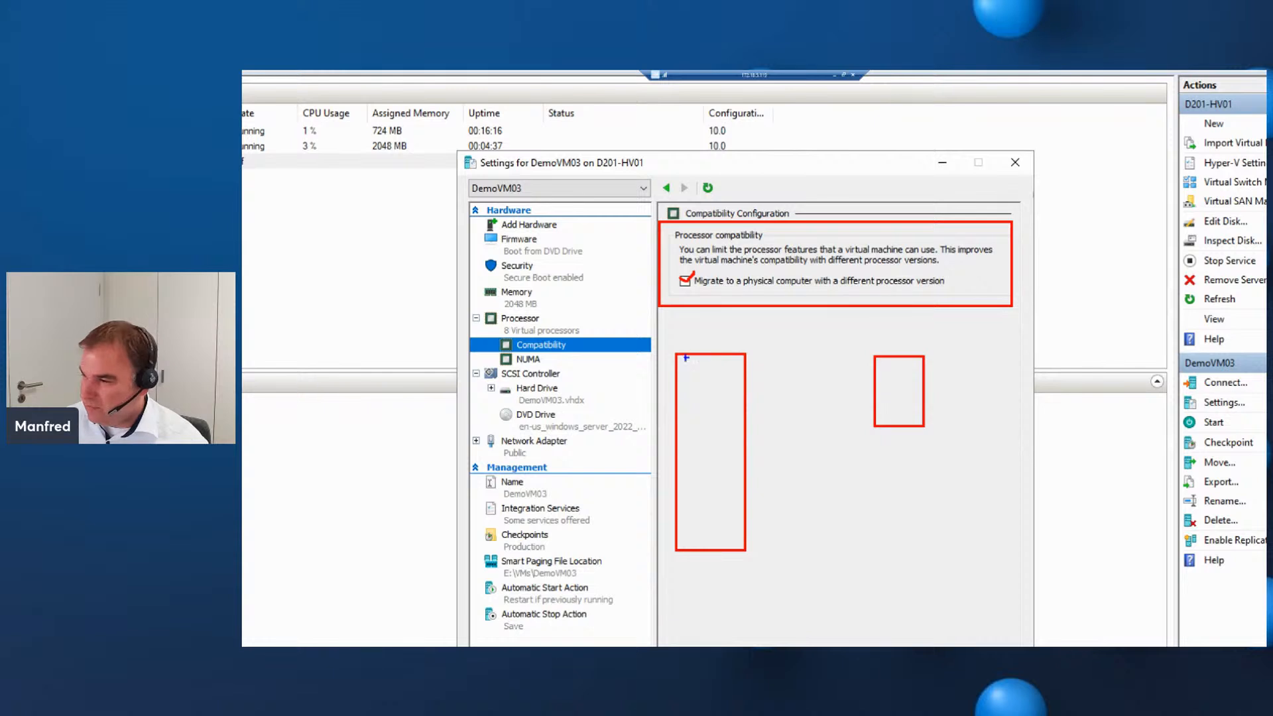
pyautogui.moveTo(665, 351)
pyautogui.mouseDown()
pyautogui.moveTo(790, 380)
pyautogui.moveTo(949, 387)
pyautogui.mouseUp()
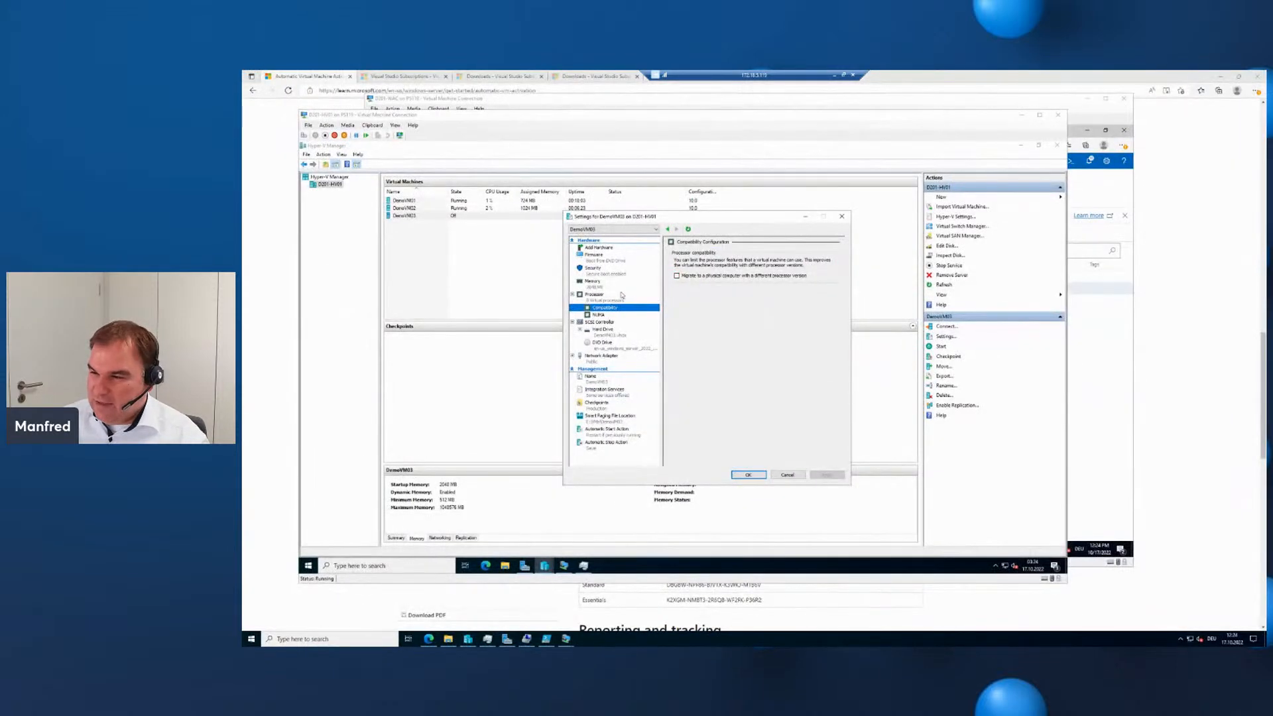
# Set DemoVM03's dynamic memory range to a minimum of 1024 MB and a maximum of 4096 MB RAM.
pyautogui.click(593, 283)
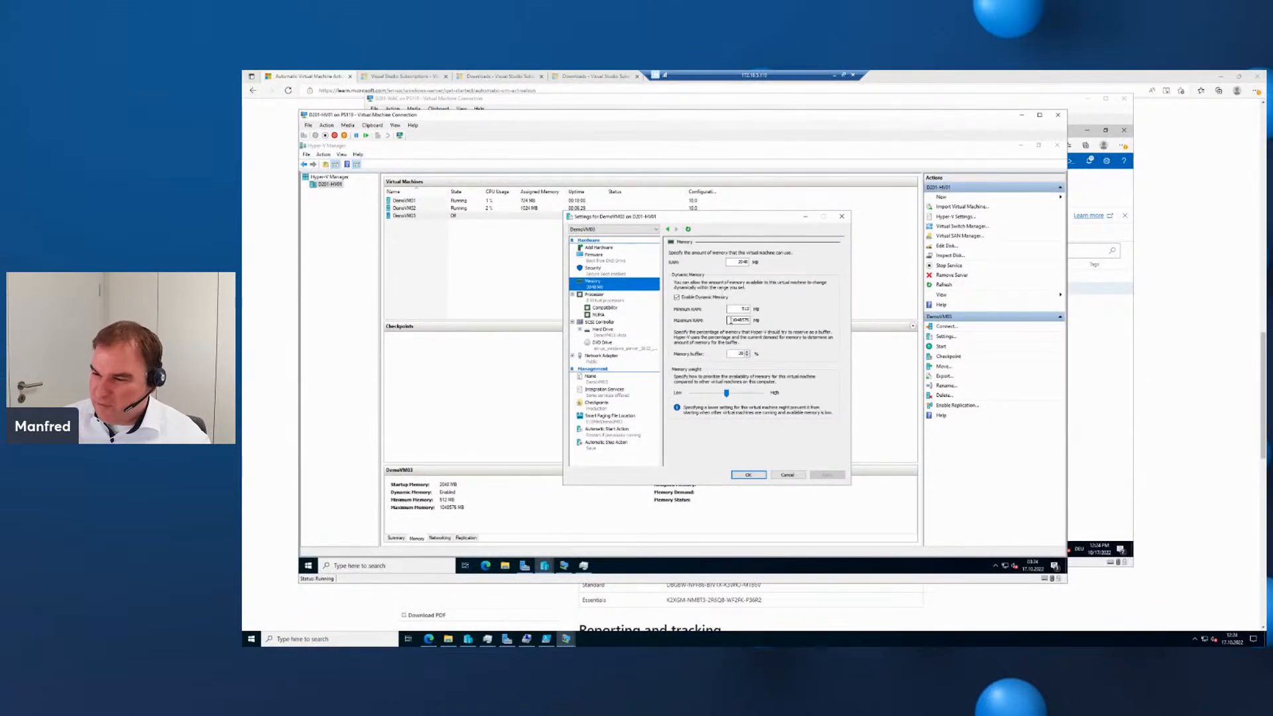
pyautogui.doubleClick(741, 309)
pyautogui.write('1')
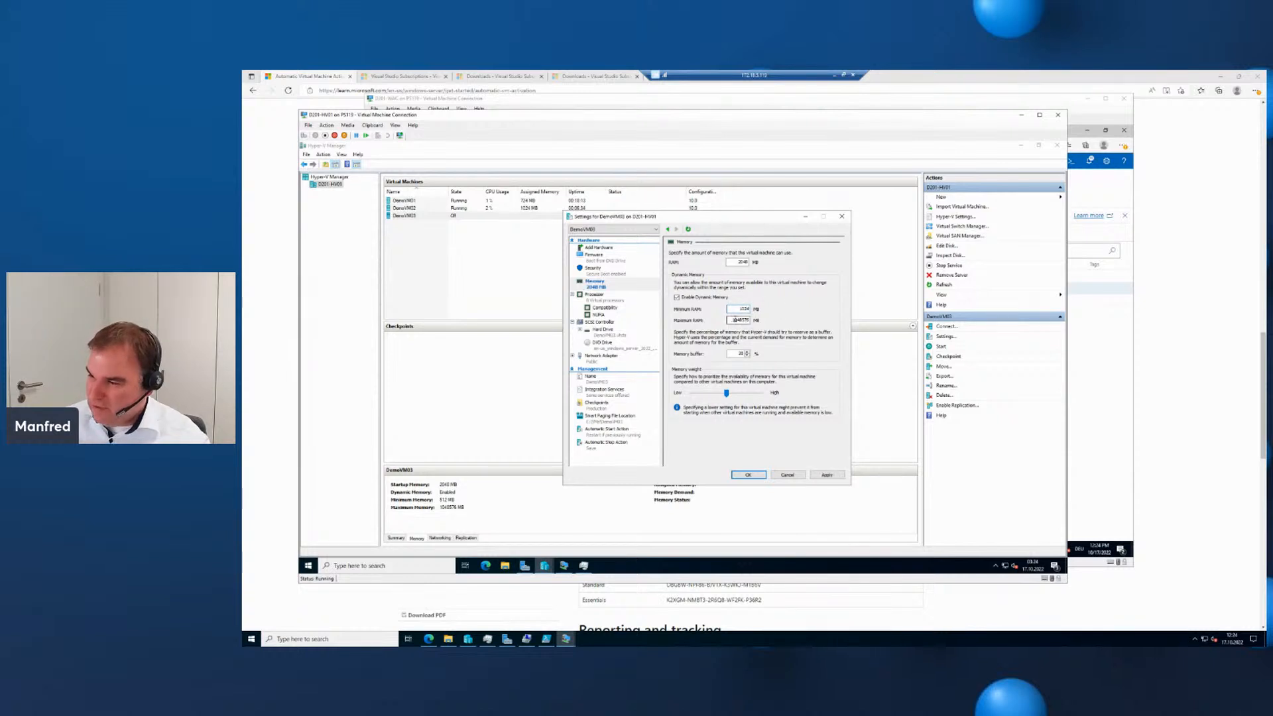
pyautogui.doubleClick(741, 320)
pyautogui.write('32')
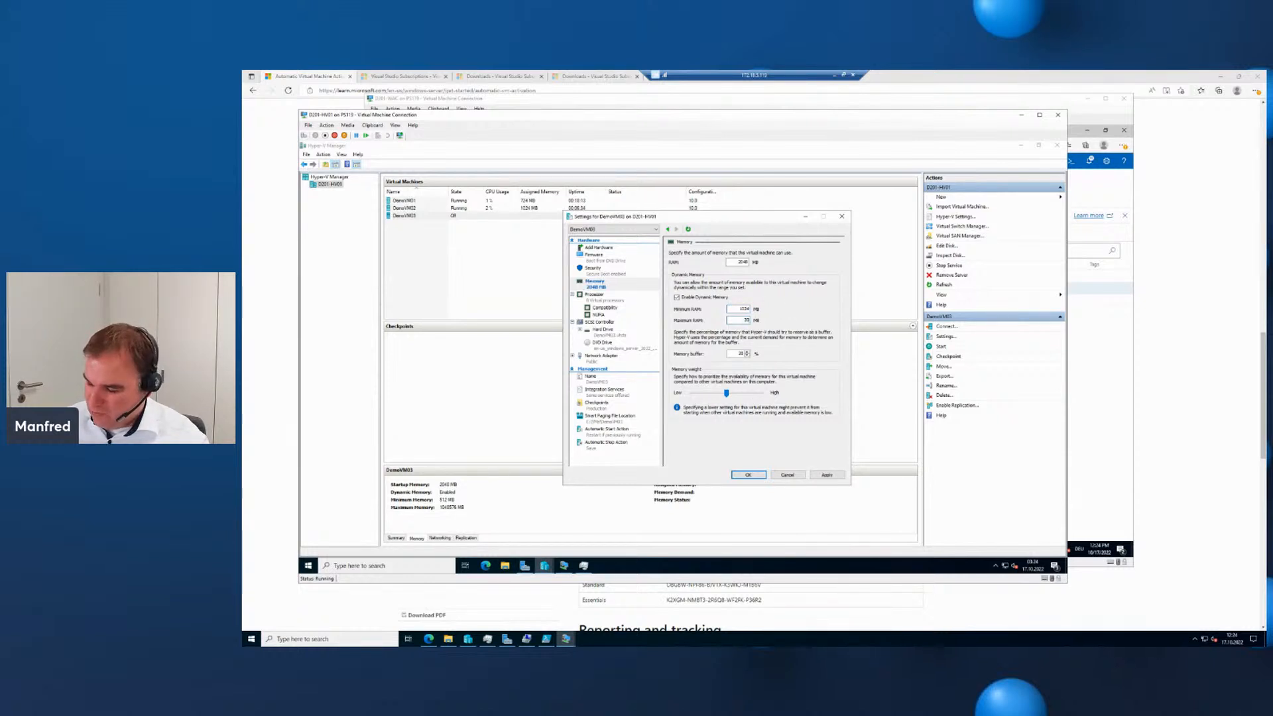
pyautogui.write('48')
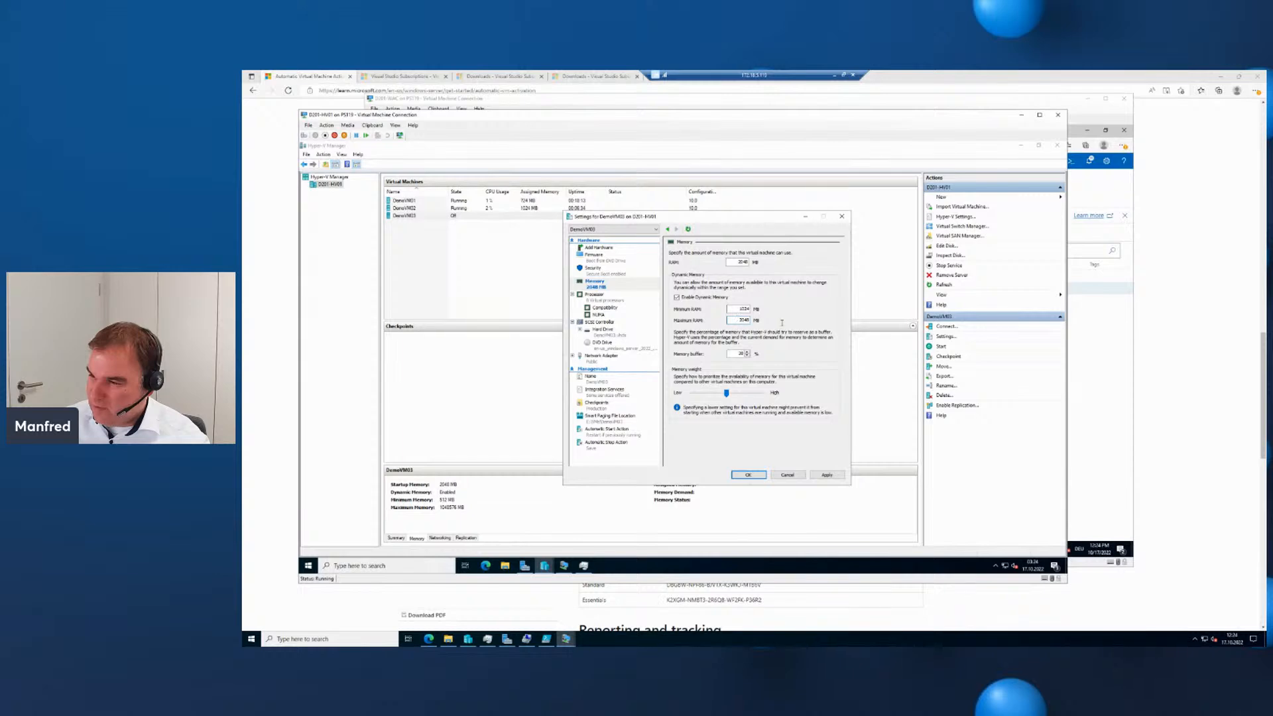
pyautogui.doubleClick(743, 320)
pyautogui.write('4096')
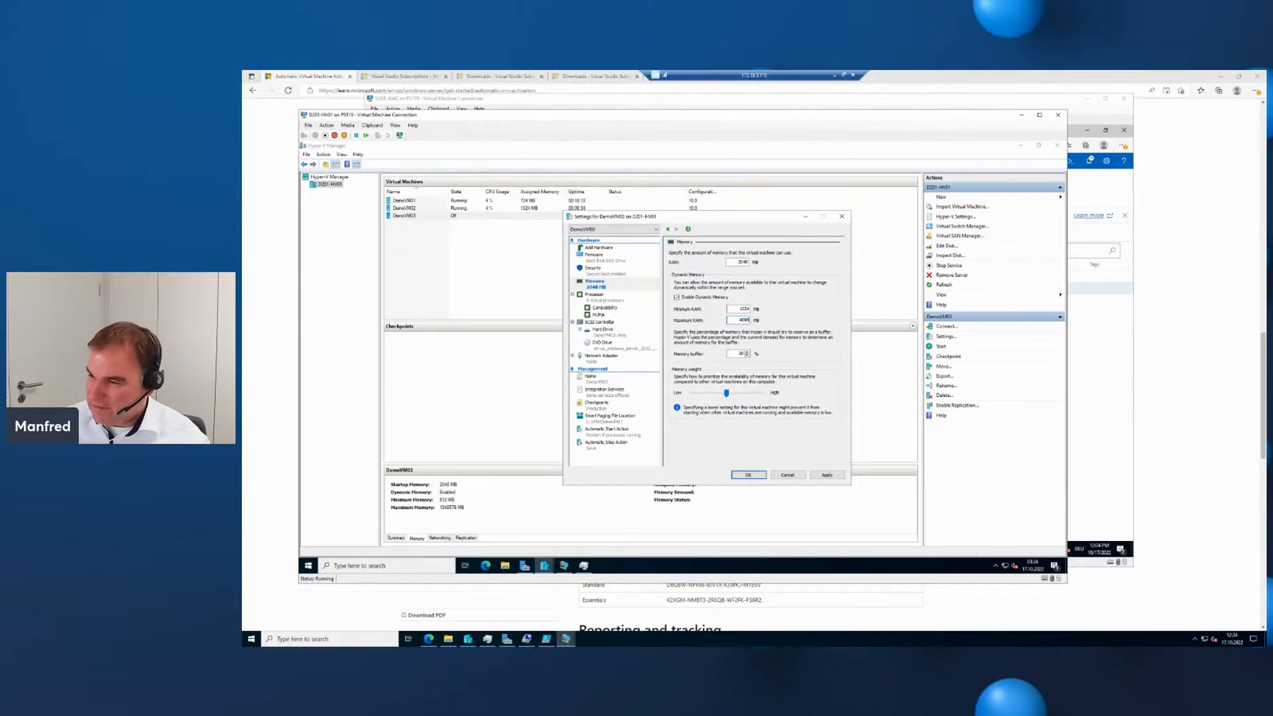
# Magnify the memory settings, frame the RAM, dynamic memory range and memory buffer values, and save the settings of DemoVM03.
pyautogui.click(823, 640)
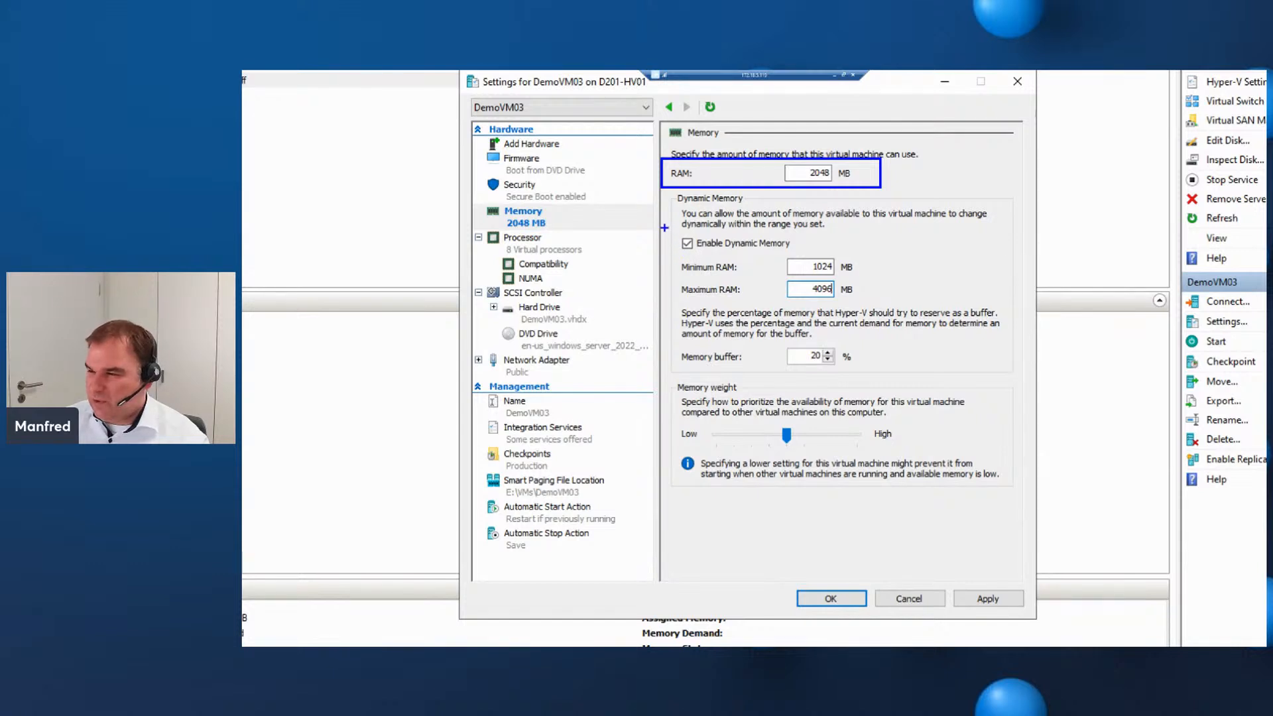
pyautogui.moveTo(664, 228); pyautogui.dragTo(902, 307)
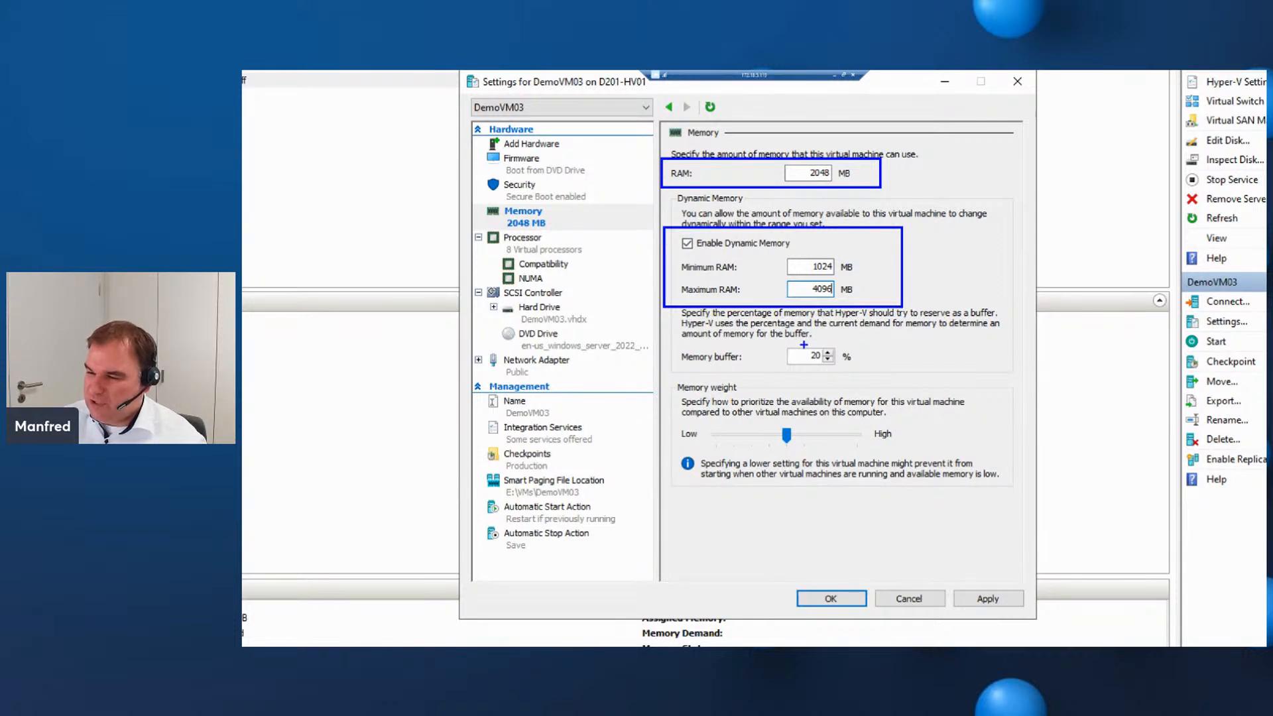
pyautogui.moveTo(665, 341)
pyautogui.mouseDown()
pyautogui.moveTo(764, 379)
pyautogui.moveTo(890, 381)
pyautogui.mouseUp()
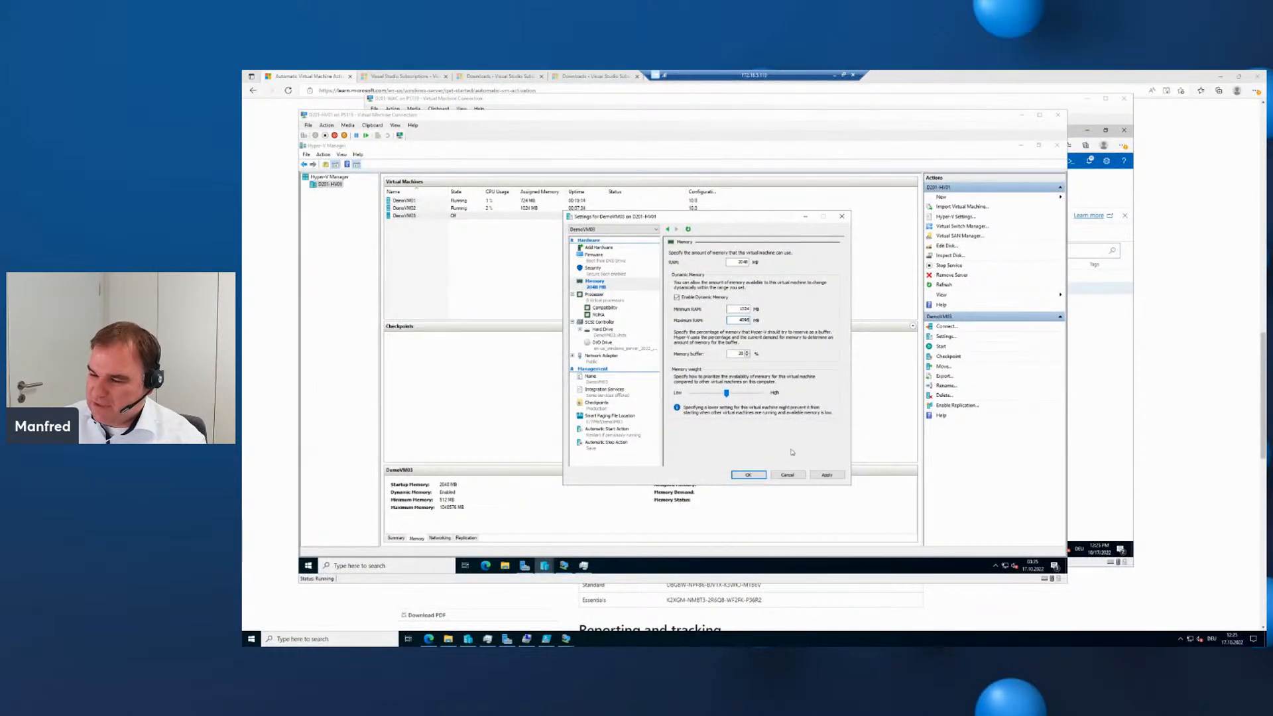
pyautogui.click(756, 475)
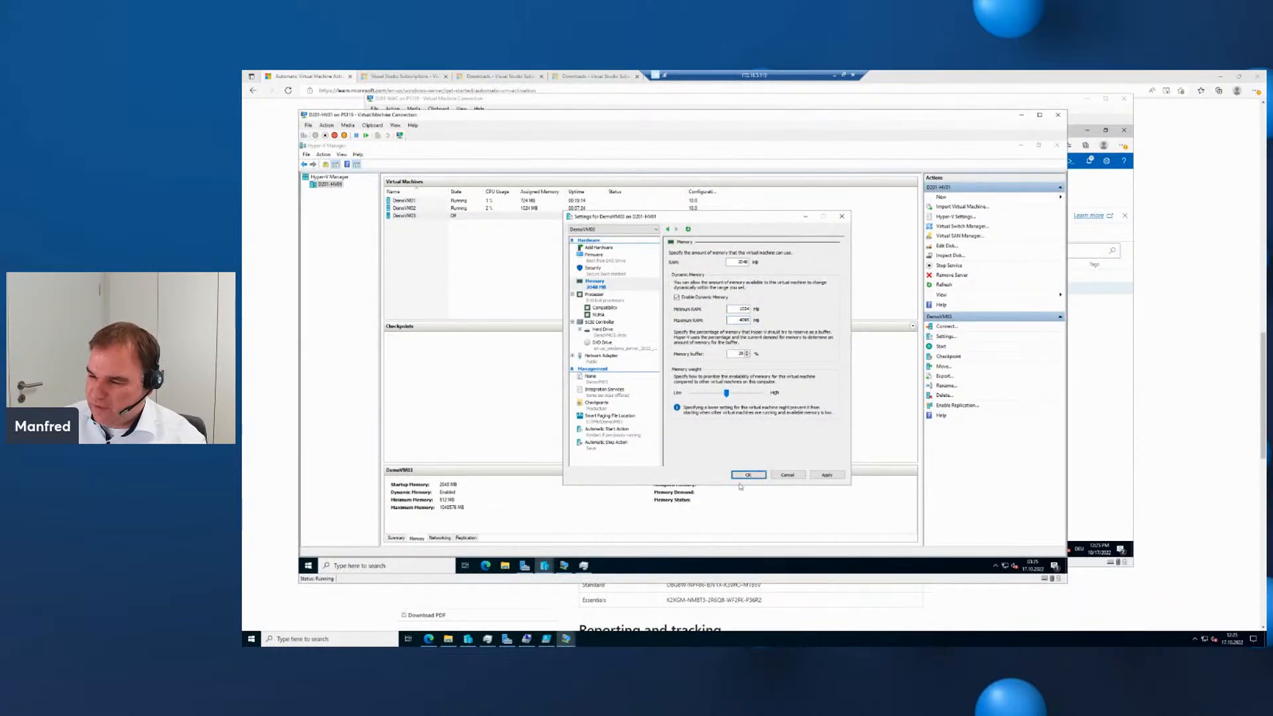
pyautogui.click(747, 475)
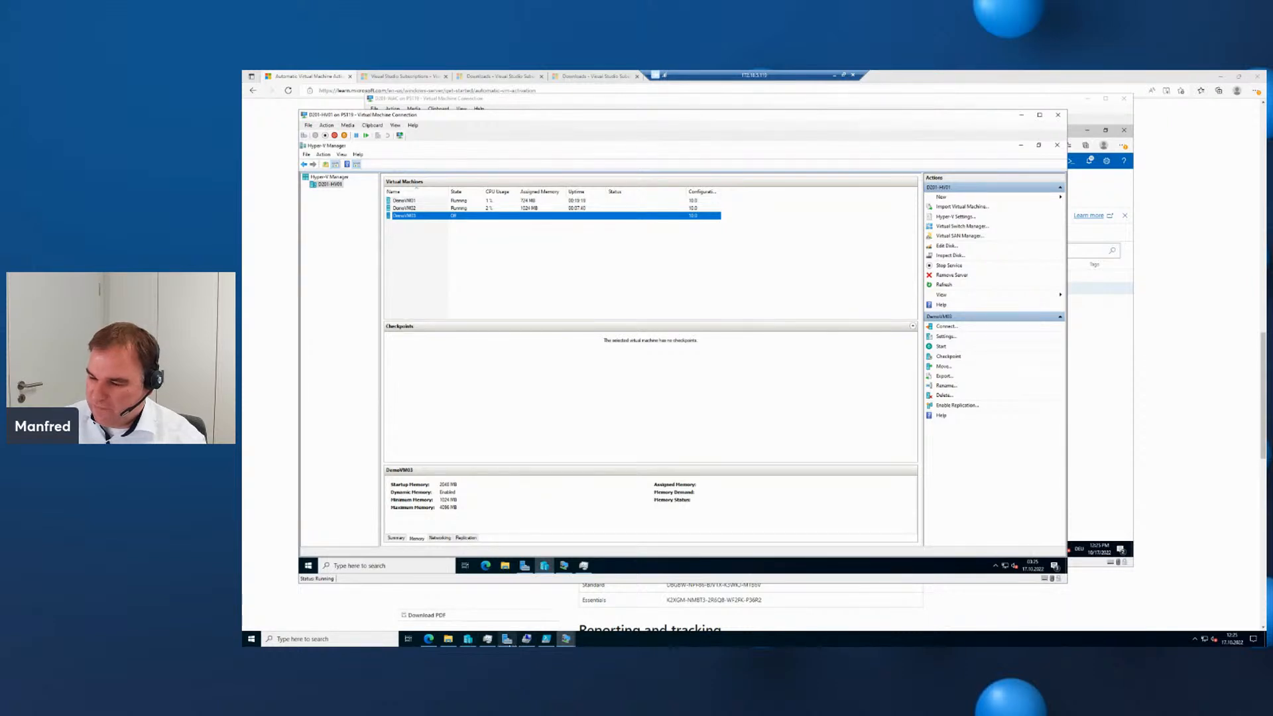
# Switch to Windows Admin Center, examine DemoVM03's memory and processor settings there, and switch to the Hyper-V Architecture slide.
pyautogui.click(565, 639)
pyautogui.click(690, 624)
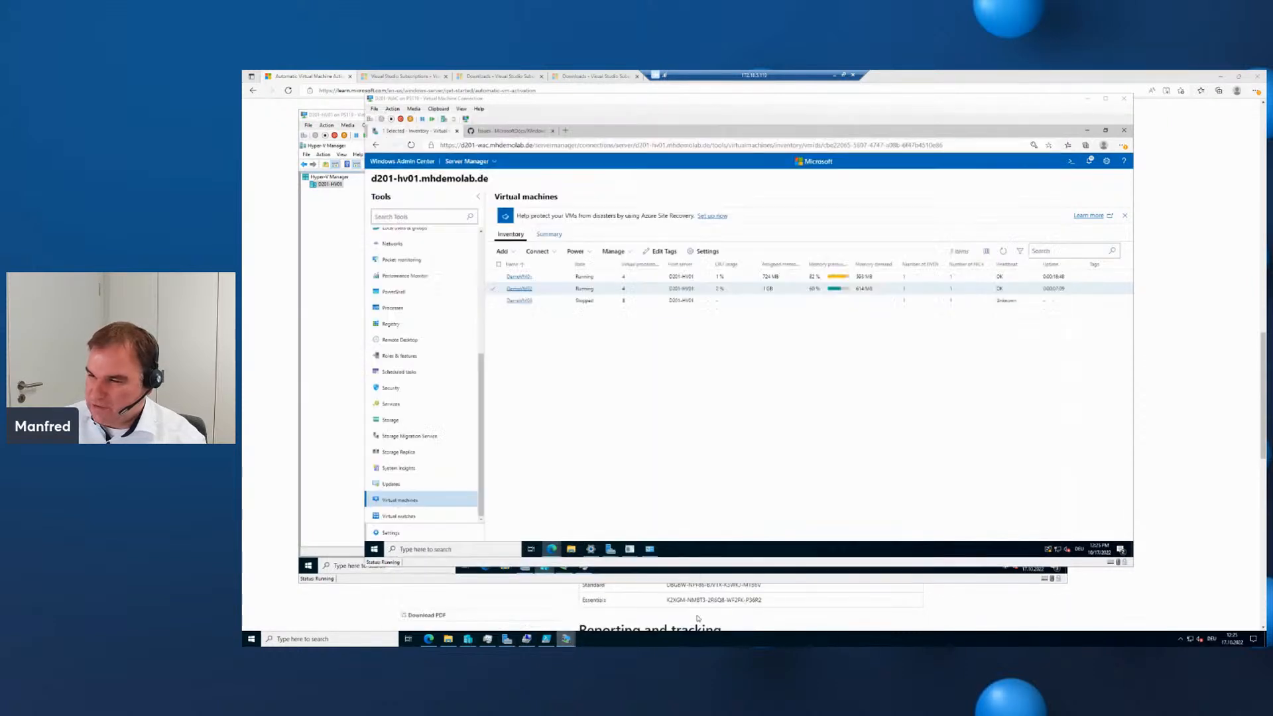
pyautogui.click(493, 301)
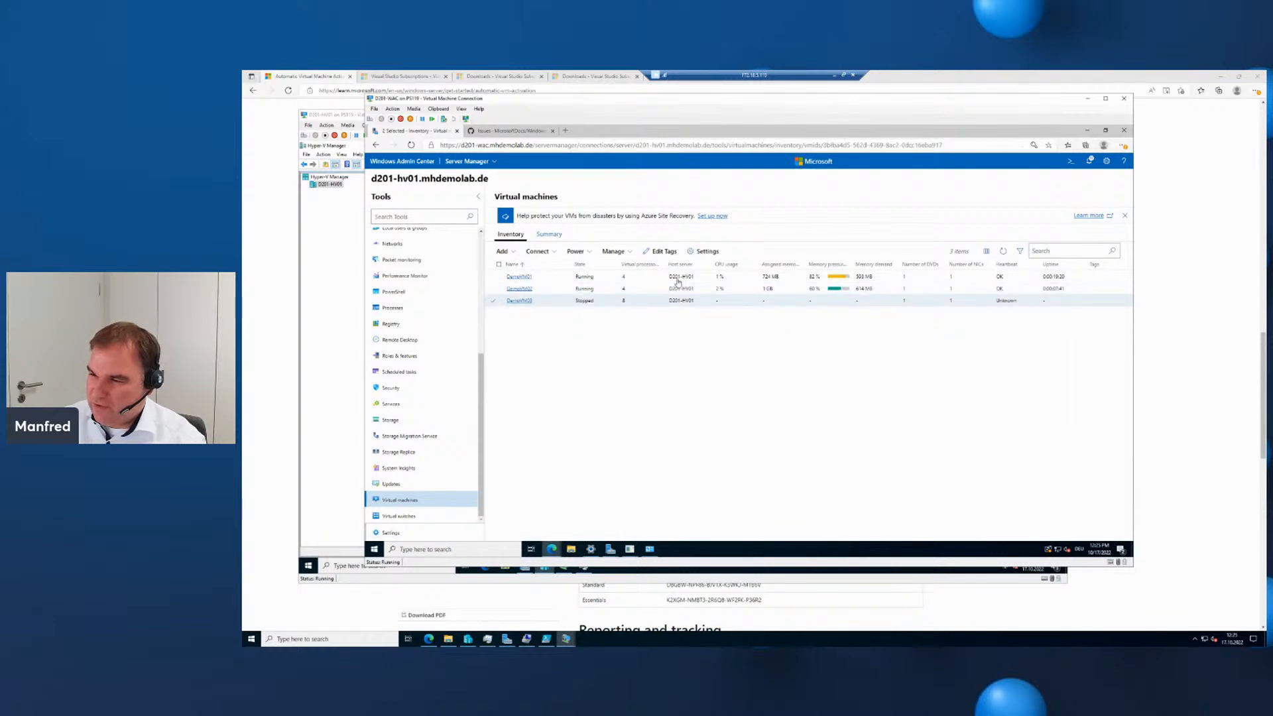
pyautogui.click(704, 253)
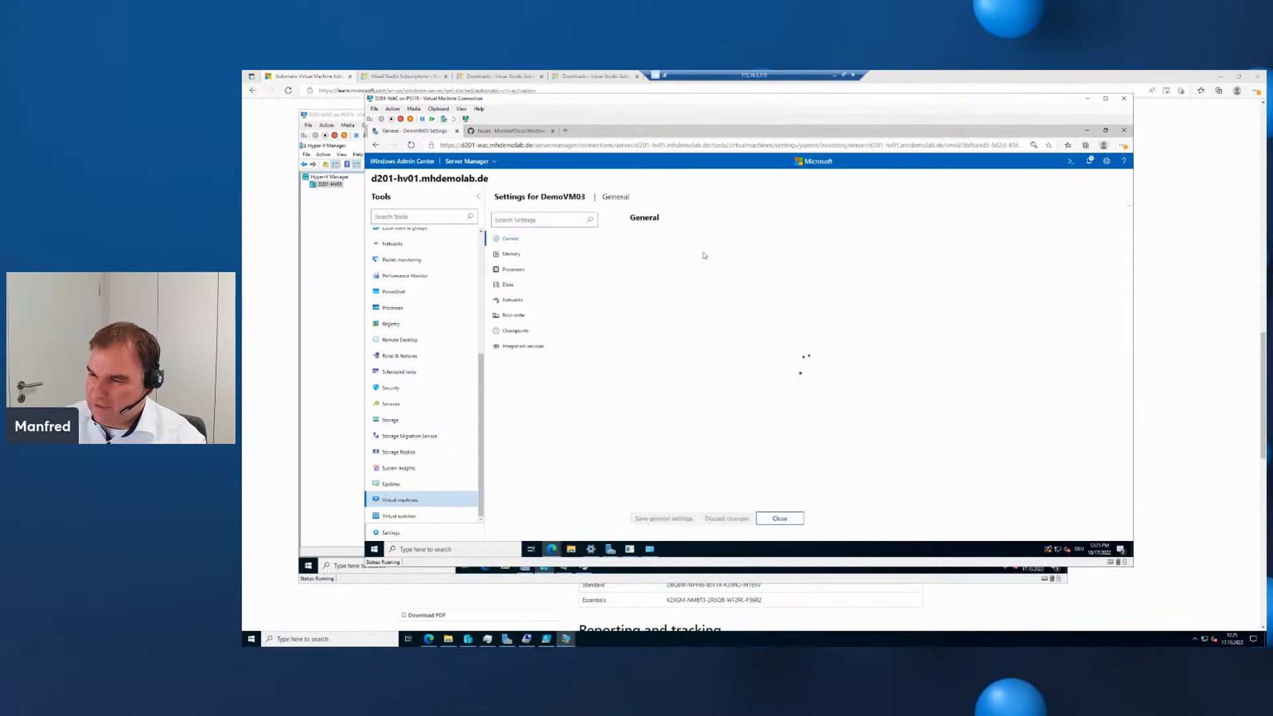
pyautogui.click(511, 255)
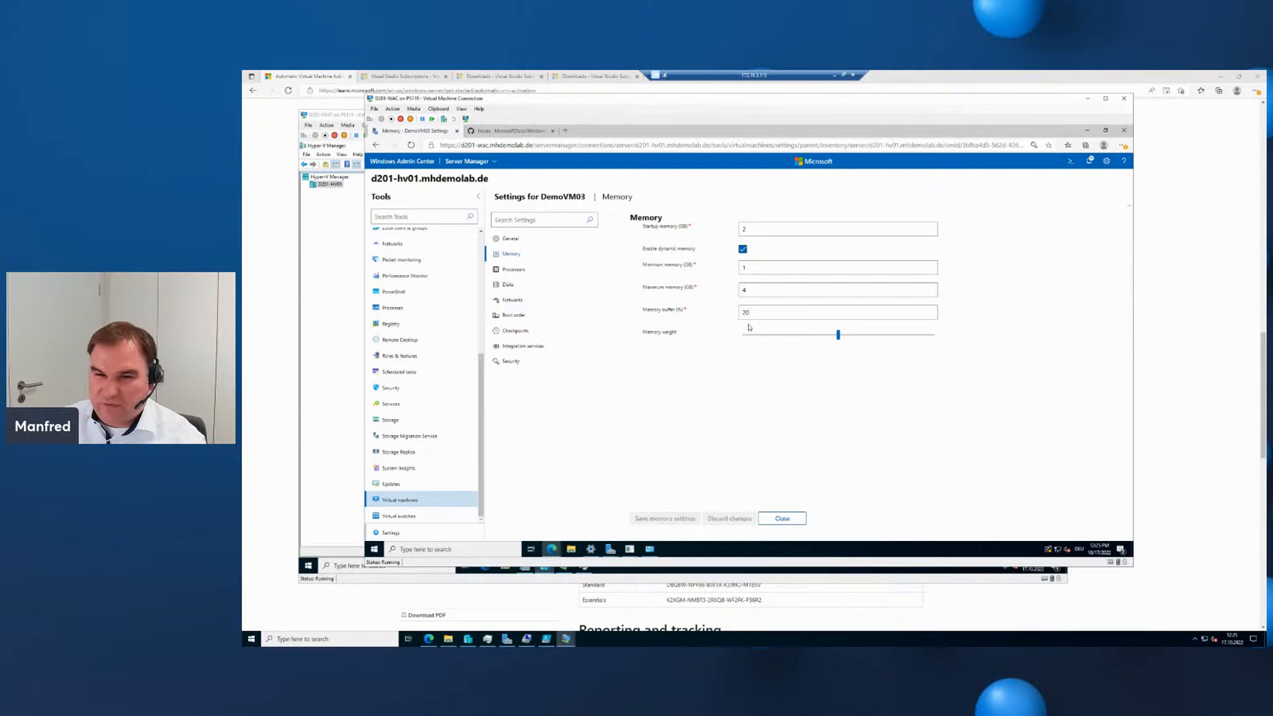
pyautogui.click(513, 270)
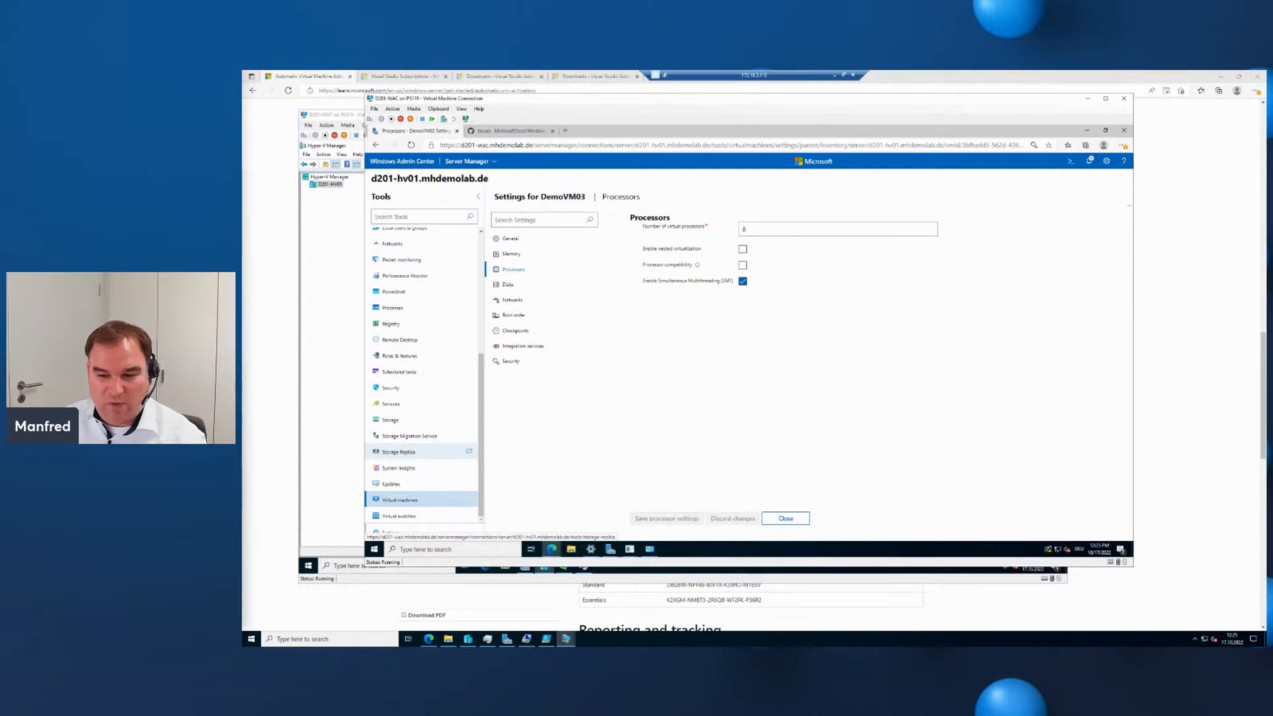
pyautogui.hotkey('alt', 'Tab')
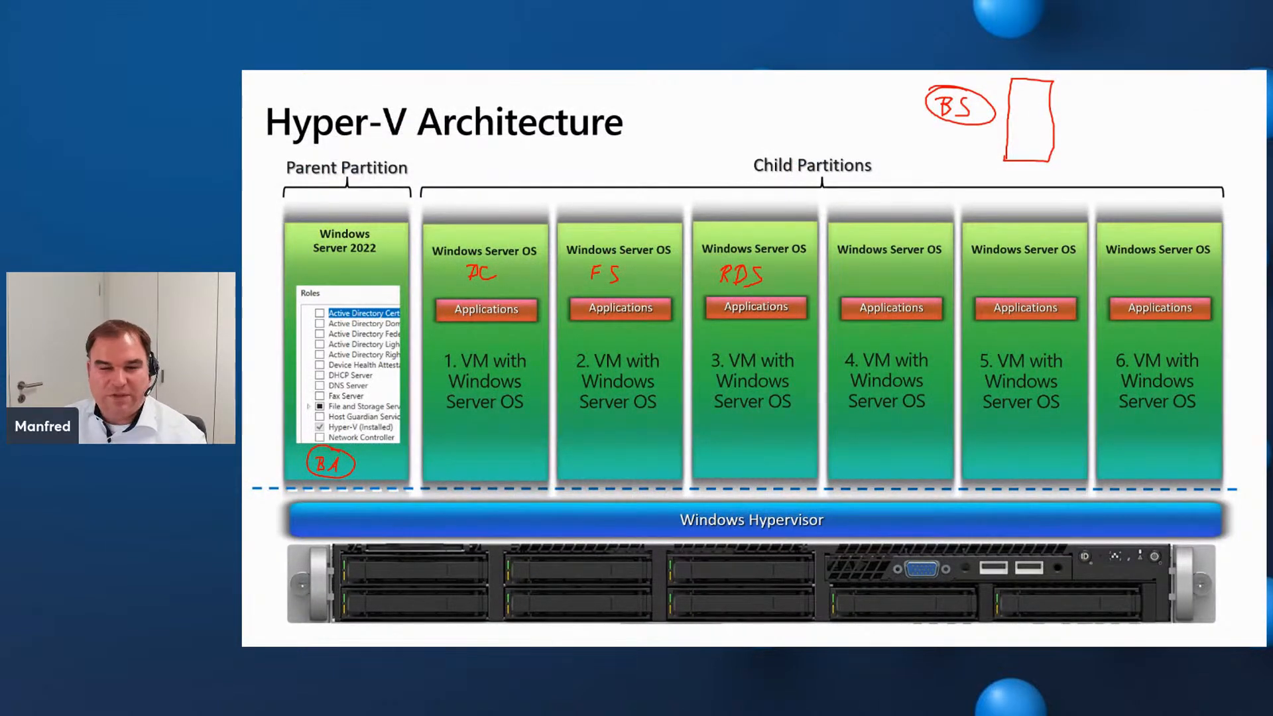